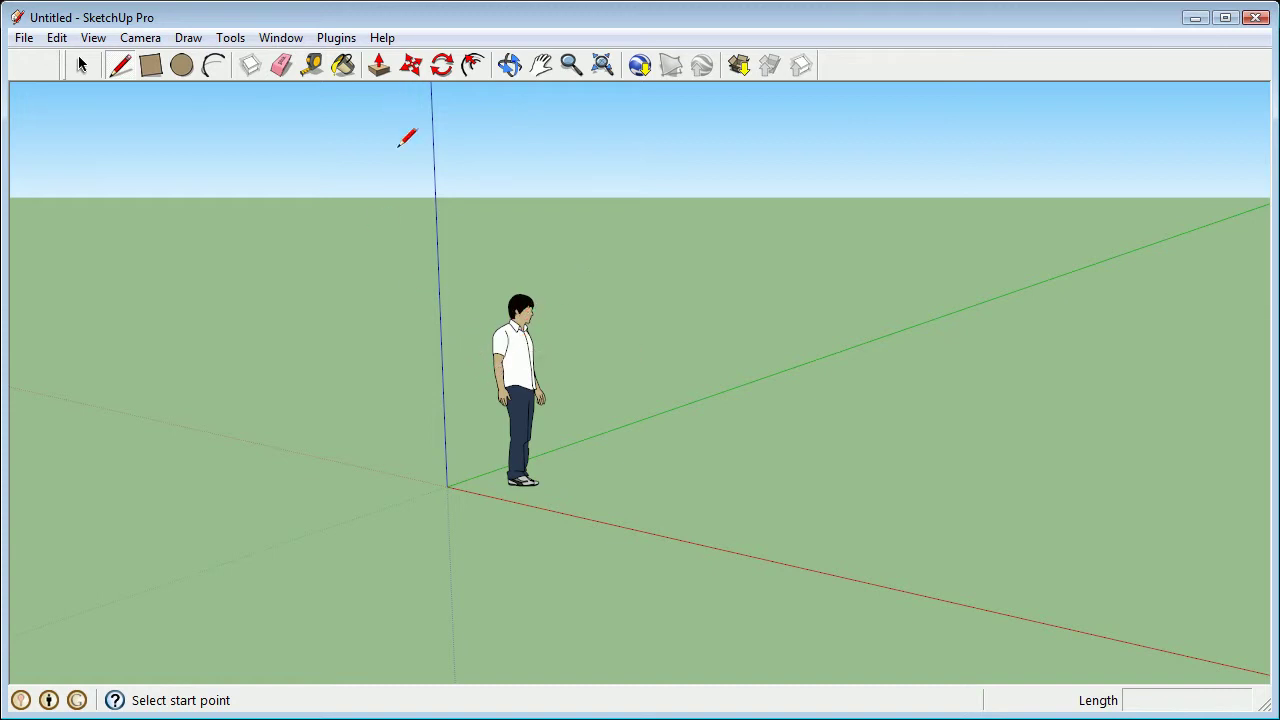
Step: Set the default drawing template to Plan View - Feet and Inches and create a new document from it
left_click(280, 37)
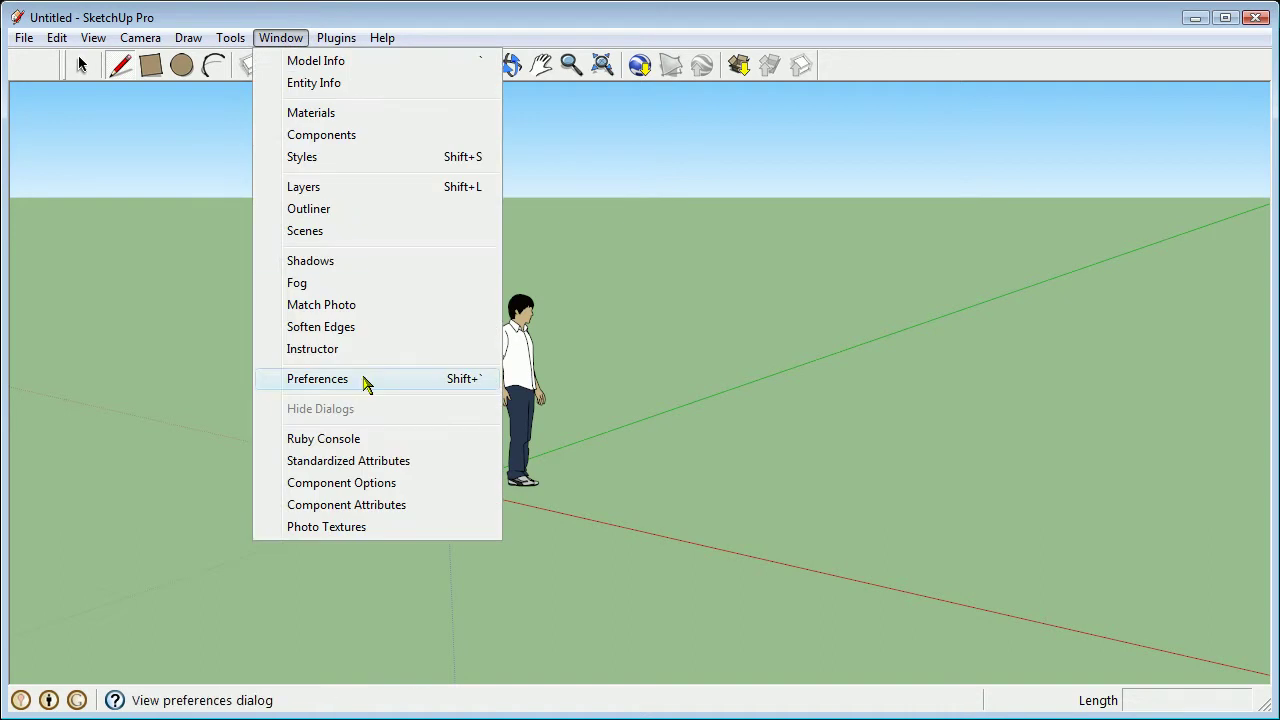
left_click(365, 382)
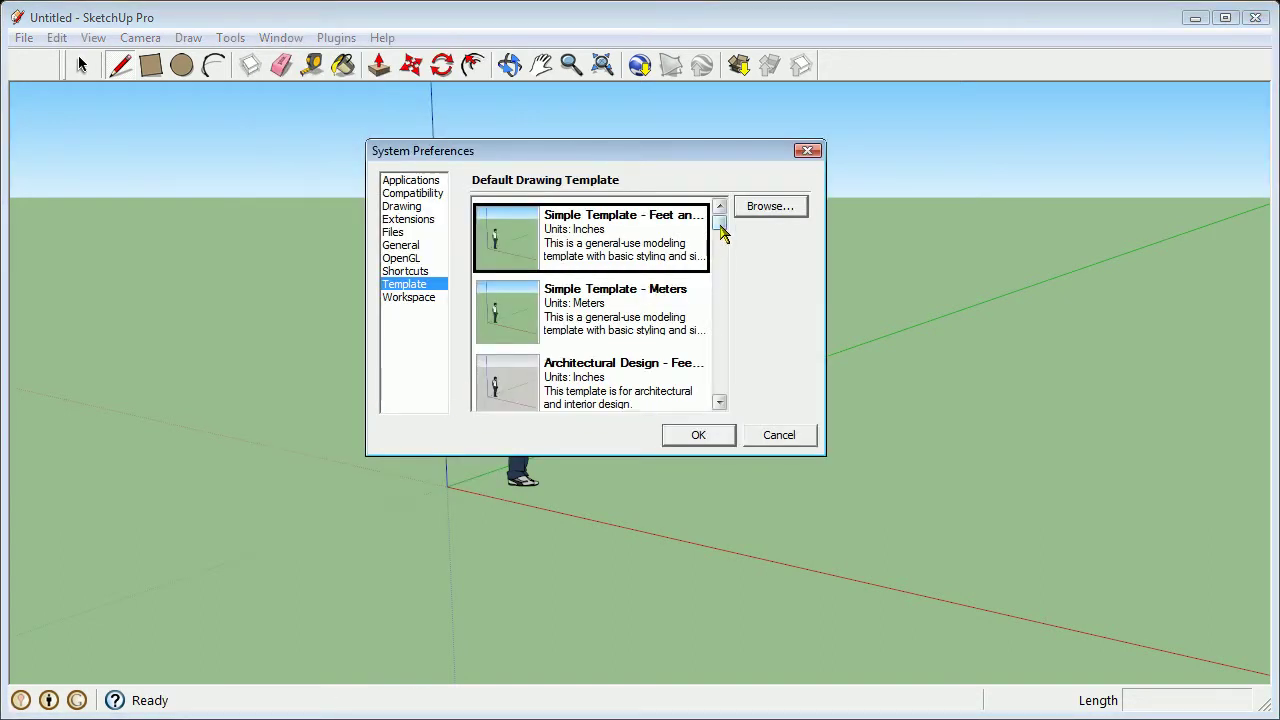
left_click_drag(723, 232, 731, 354)
left_click(629, 332)
left_click(629, 283)
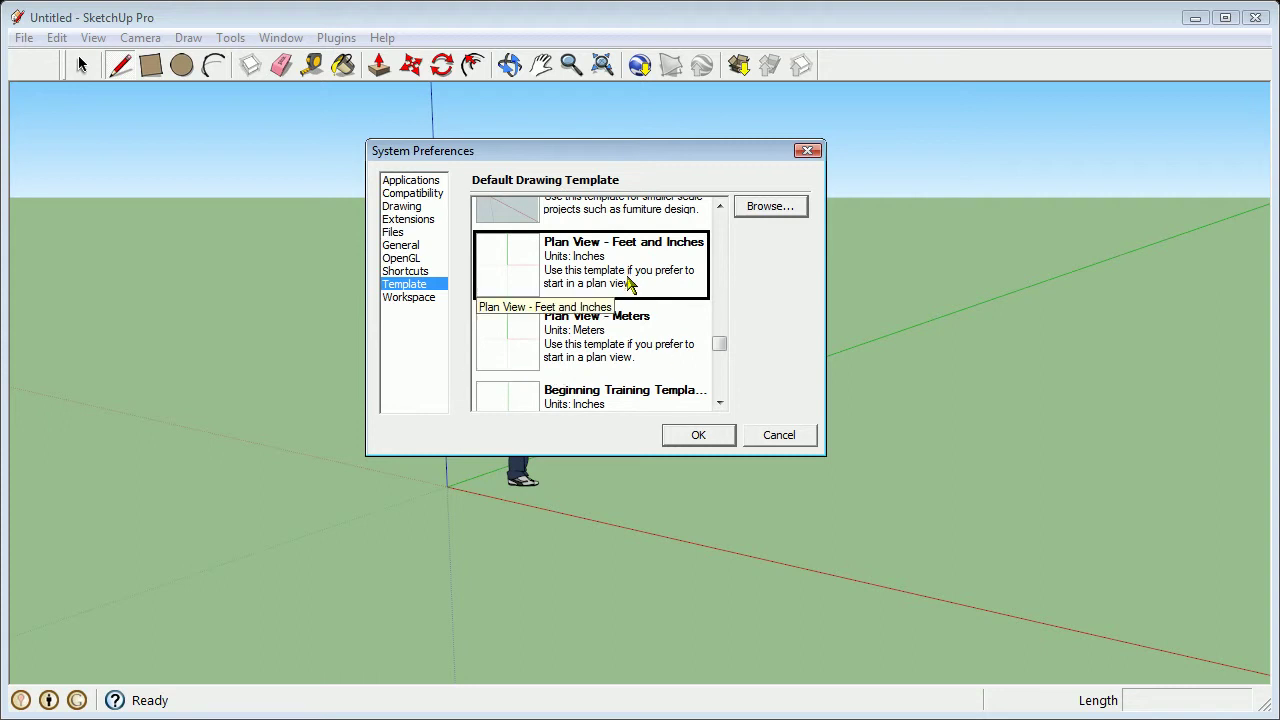
left_click(697, 436)
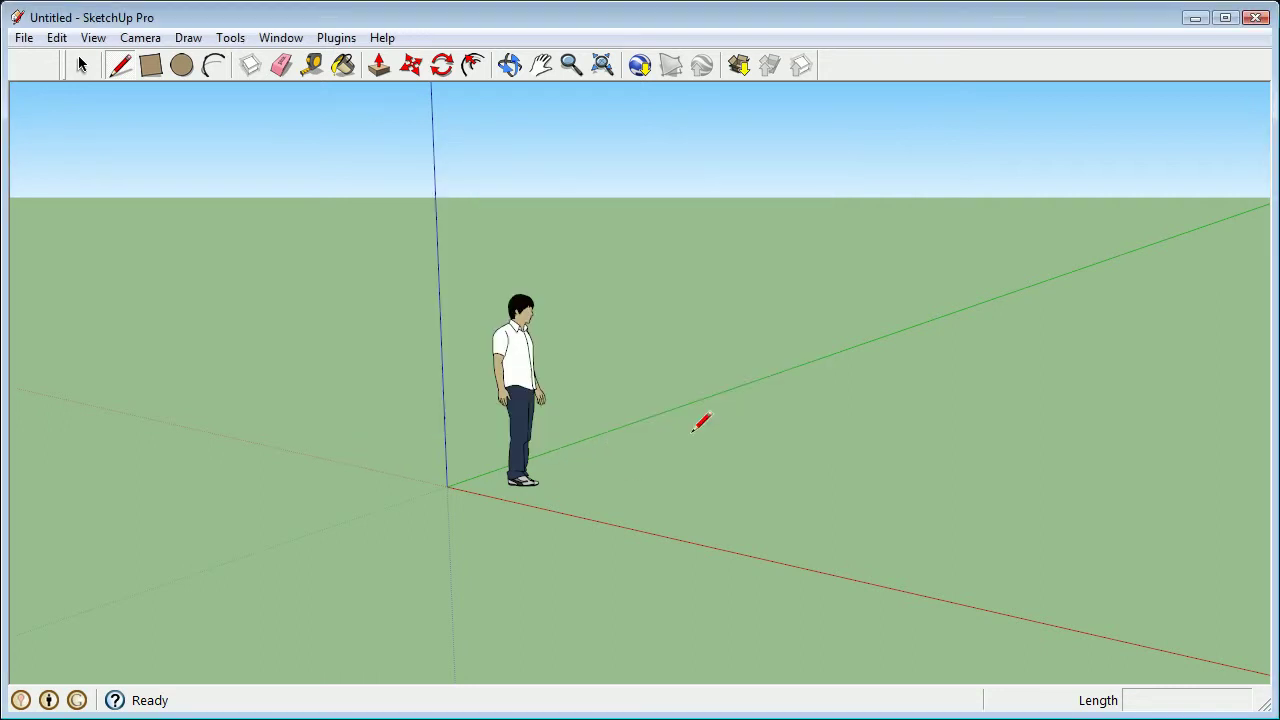
left_click(25, 40)
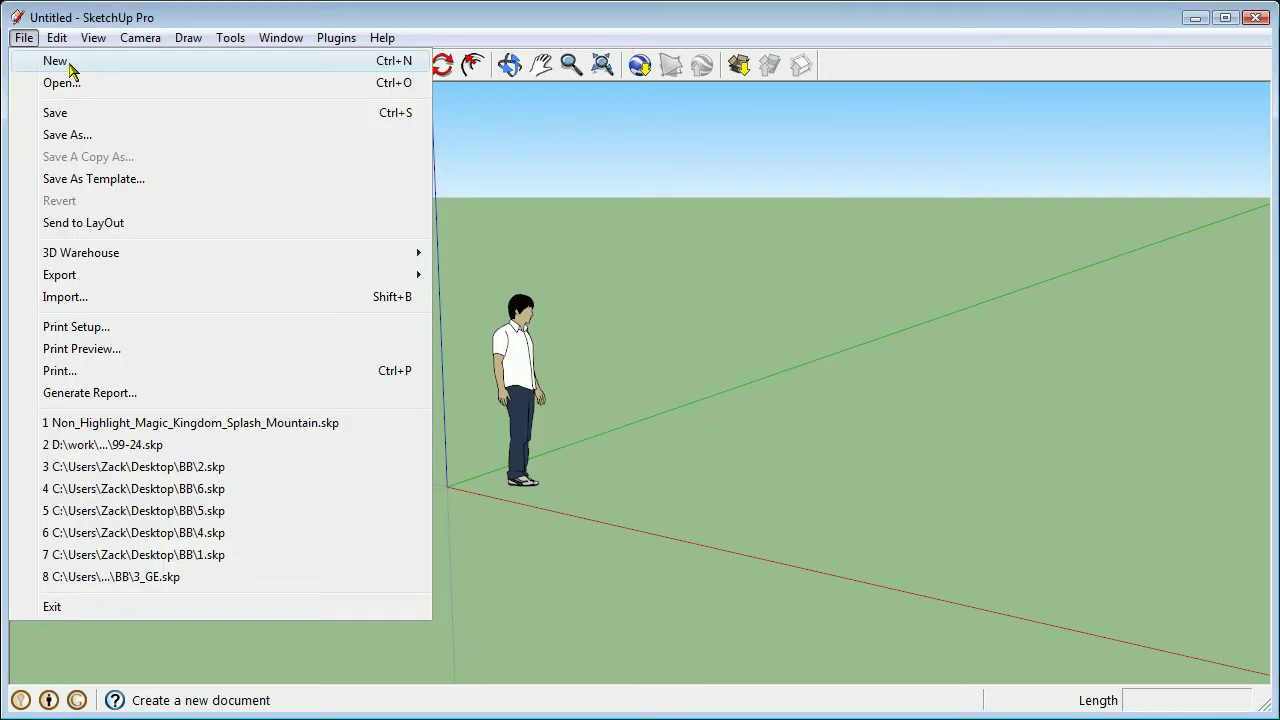
left_click(68, 64)
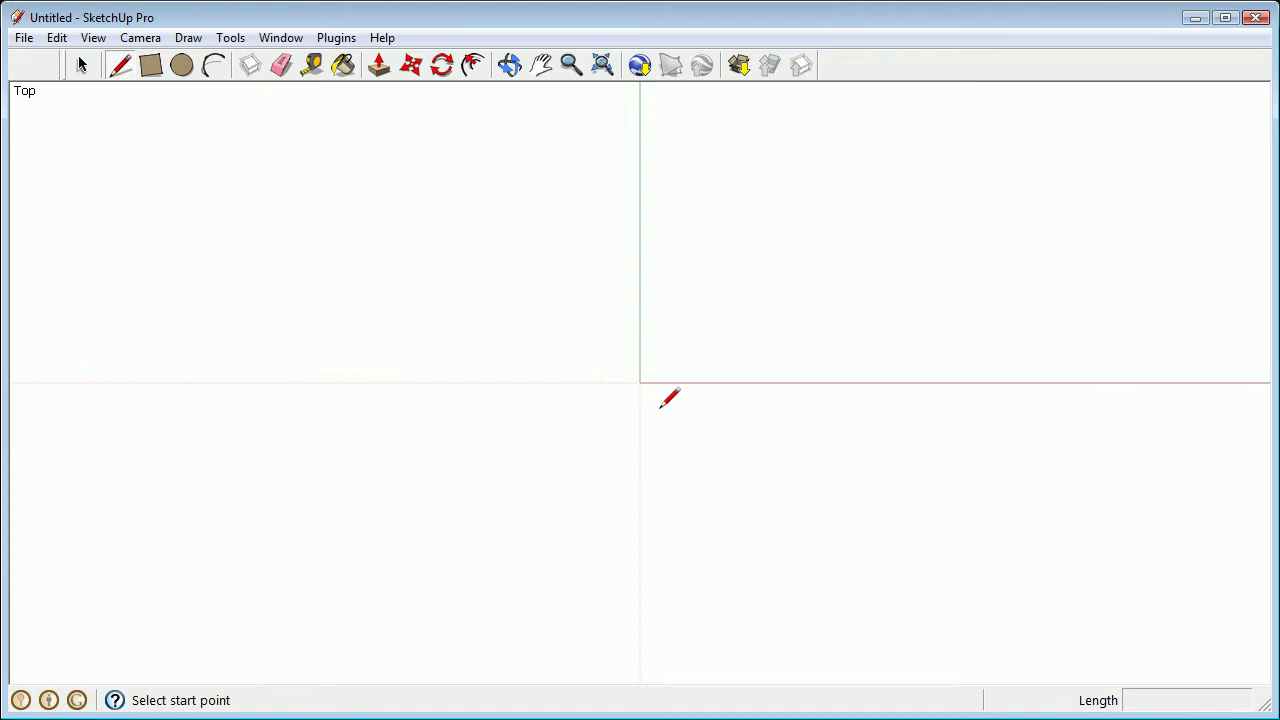
Step: Display the Large Tool Set alongside the Getting Started tools
mouse_move(737, 300)
middle_mouse_down()
mouse_move(773, 294)
mouse_move(684, 360)
middle_mouse_up()
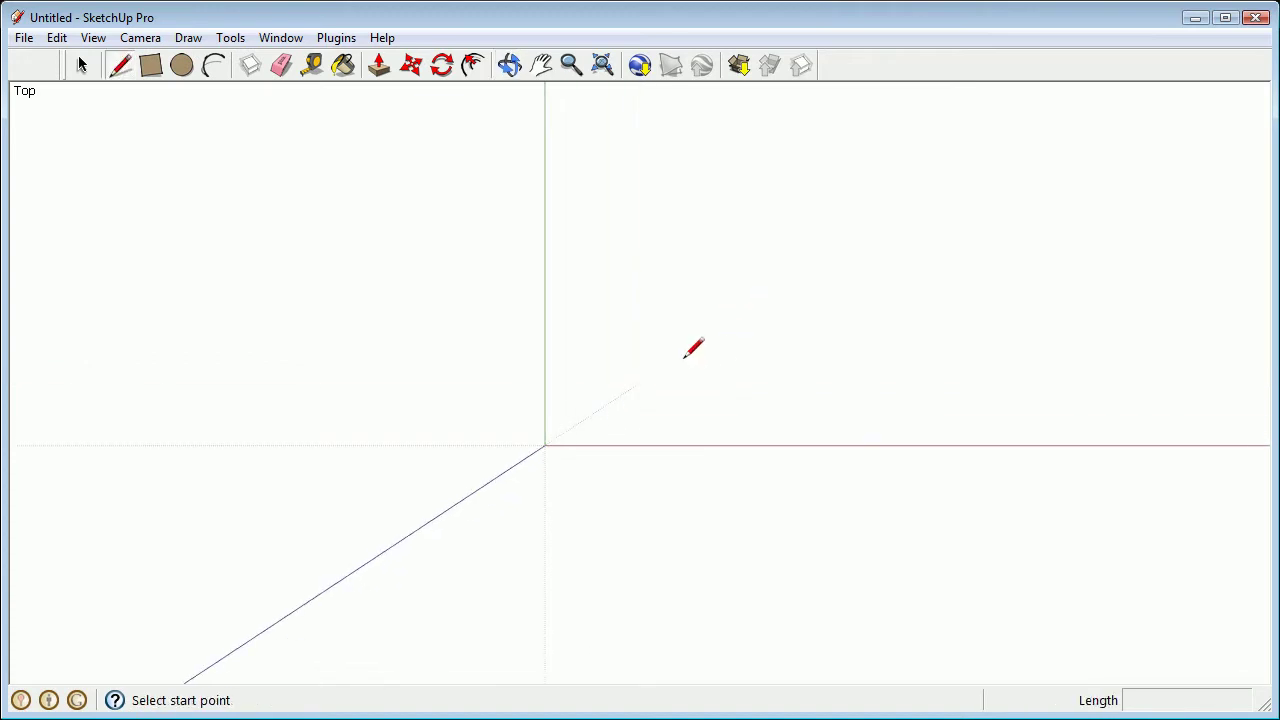
left_click(93, 38)
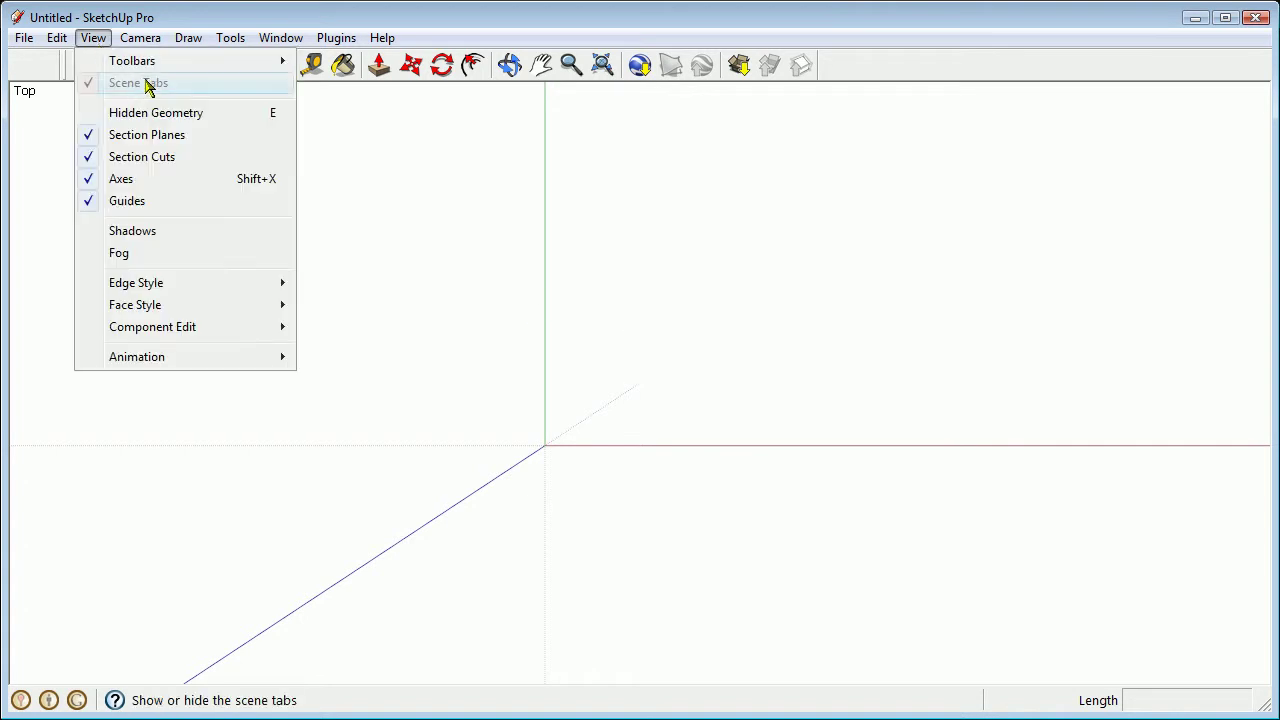
mouse_move(163, 63)
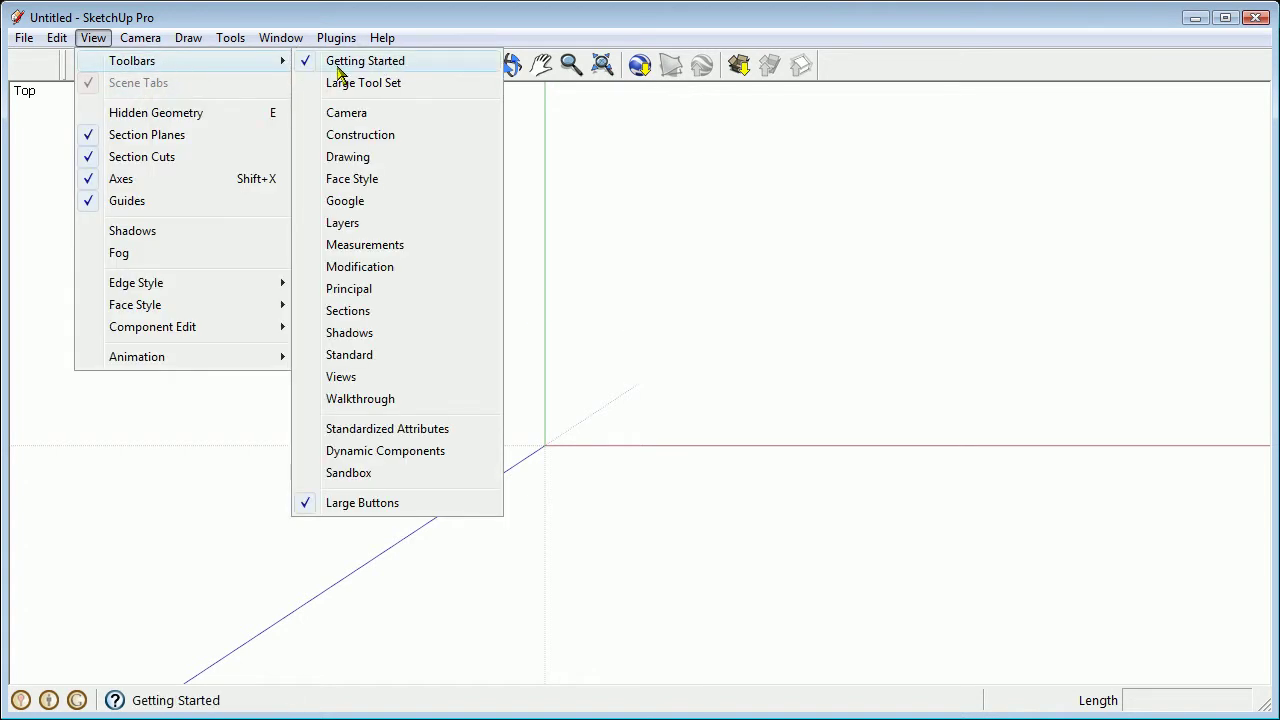
left_click(366, 84)
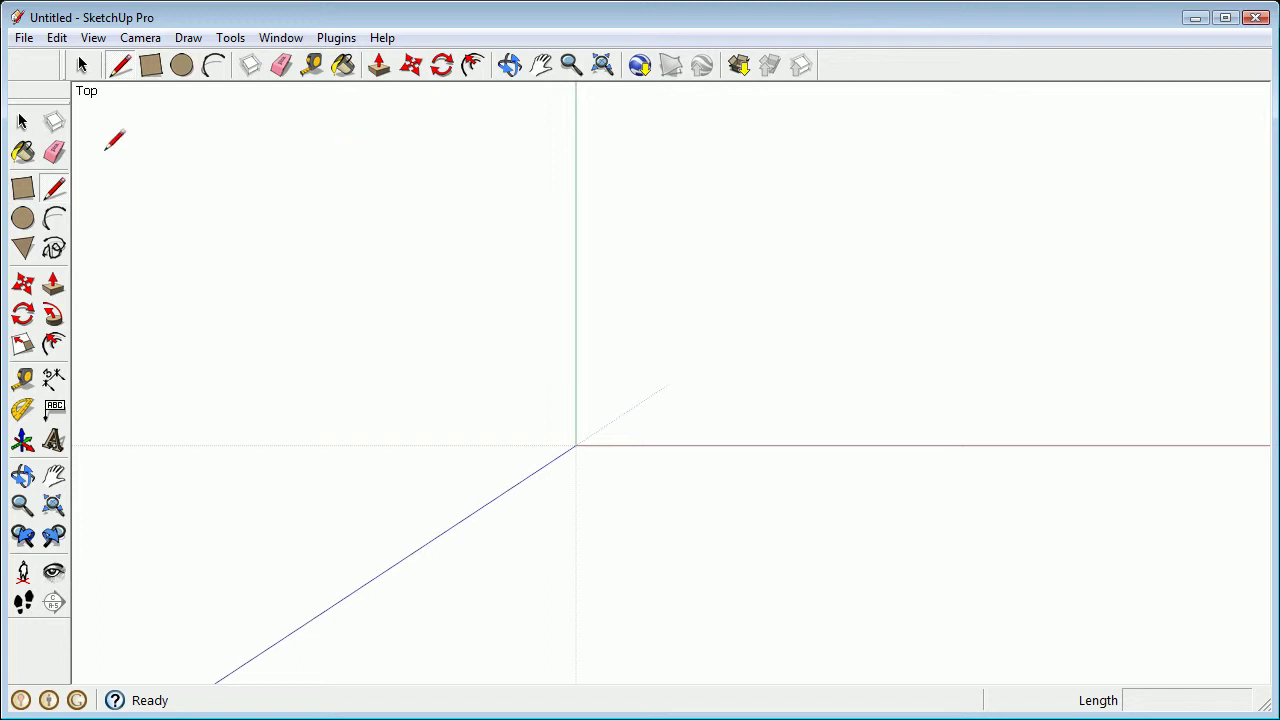
Step: Draw a closed rectangle about 14' 9" by 7' 2" above the red axis with the Line tool
left_click(55, 190)
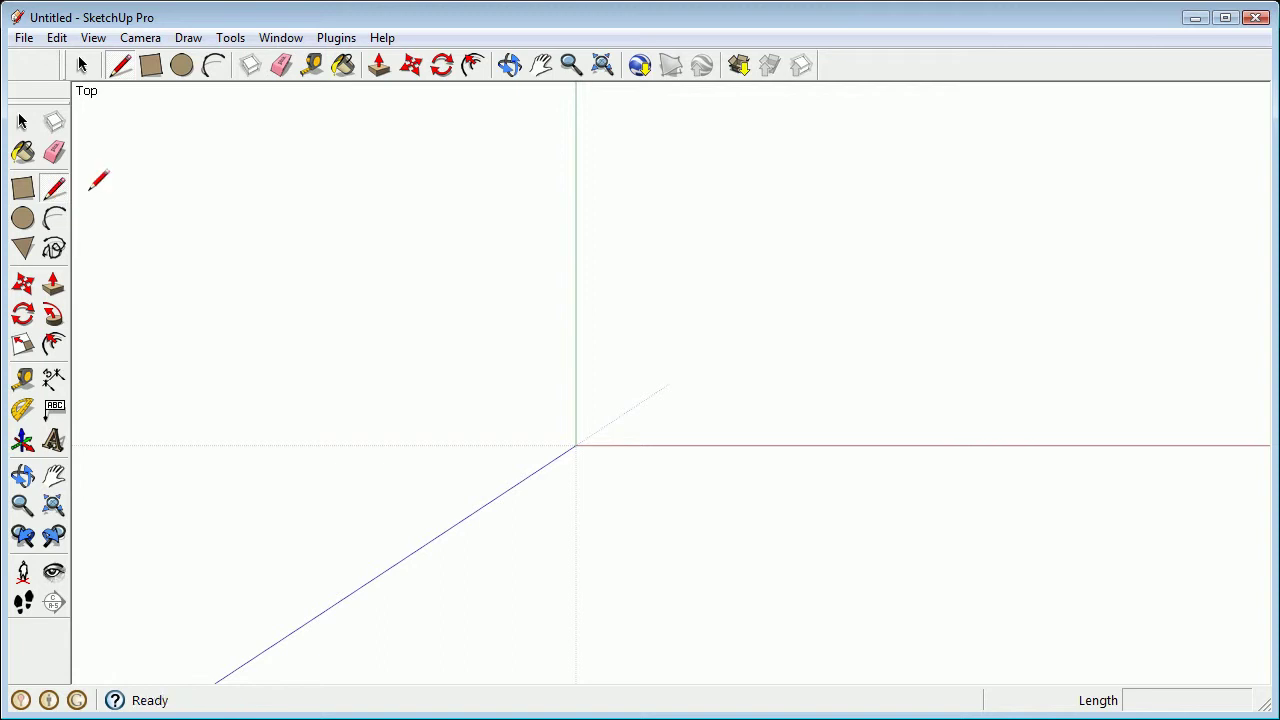
left_click(641, 193)
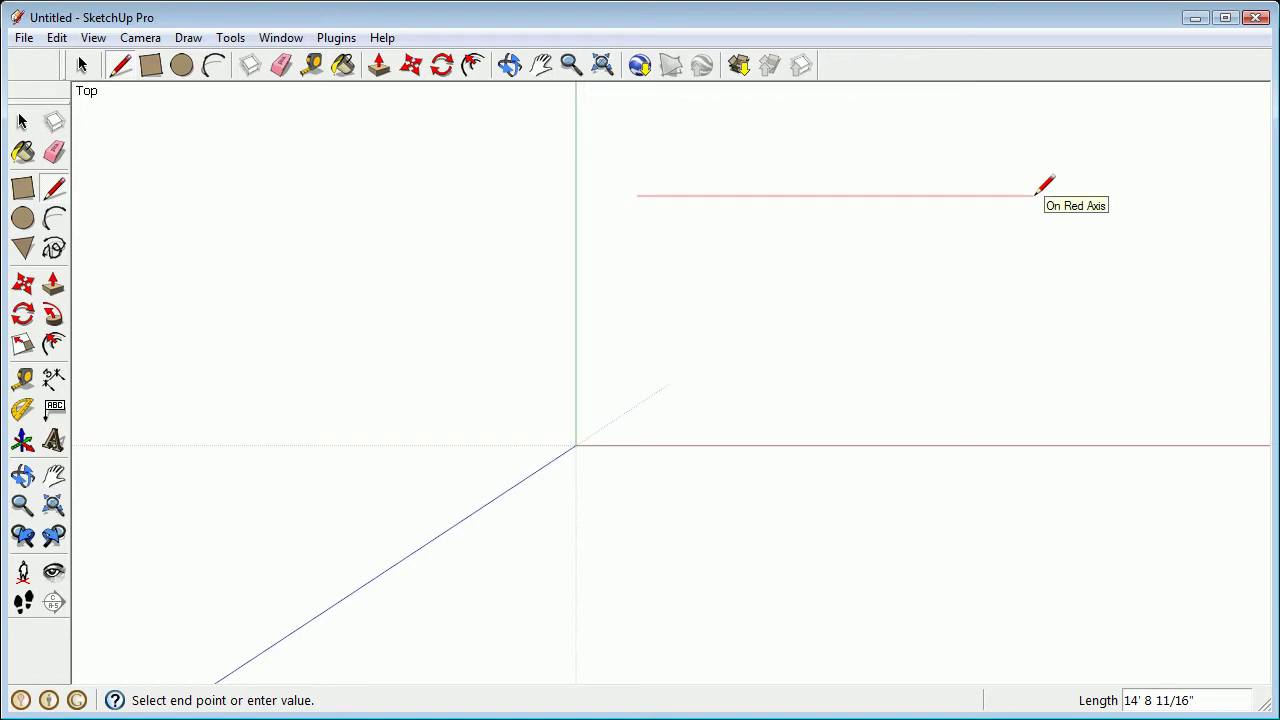
left_click(1033, 196)
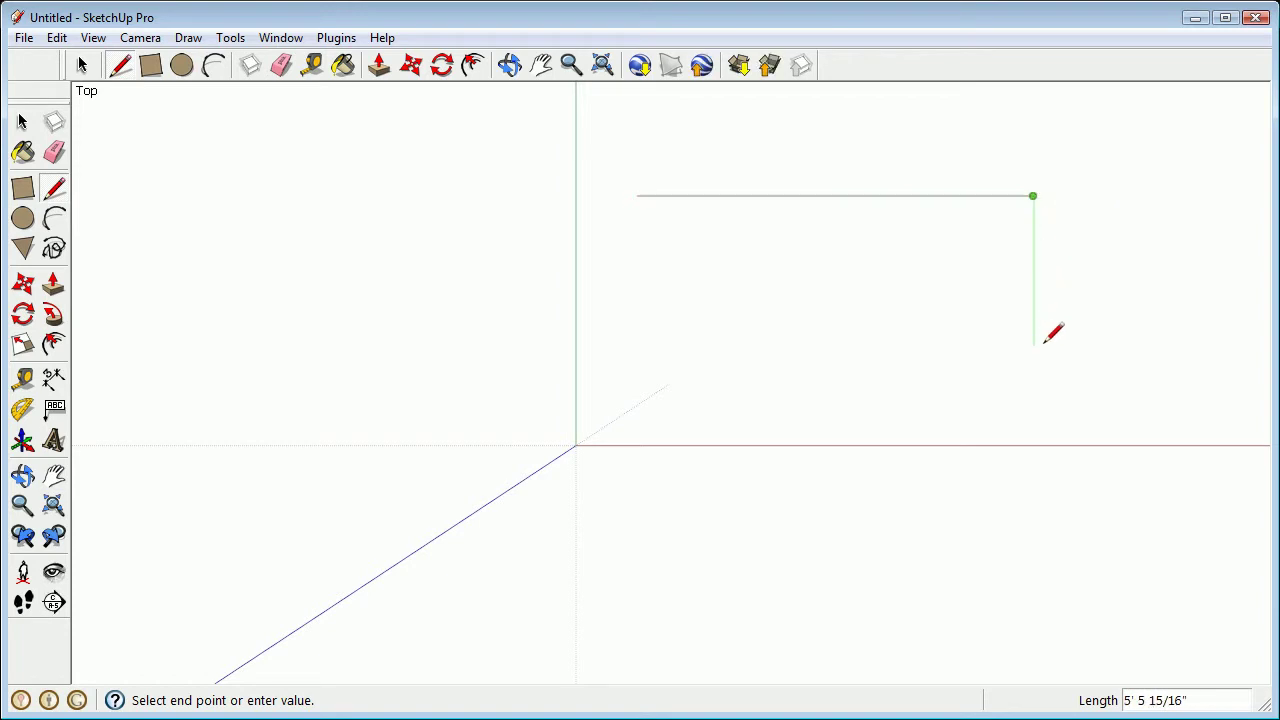
left_click(1035, 389)
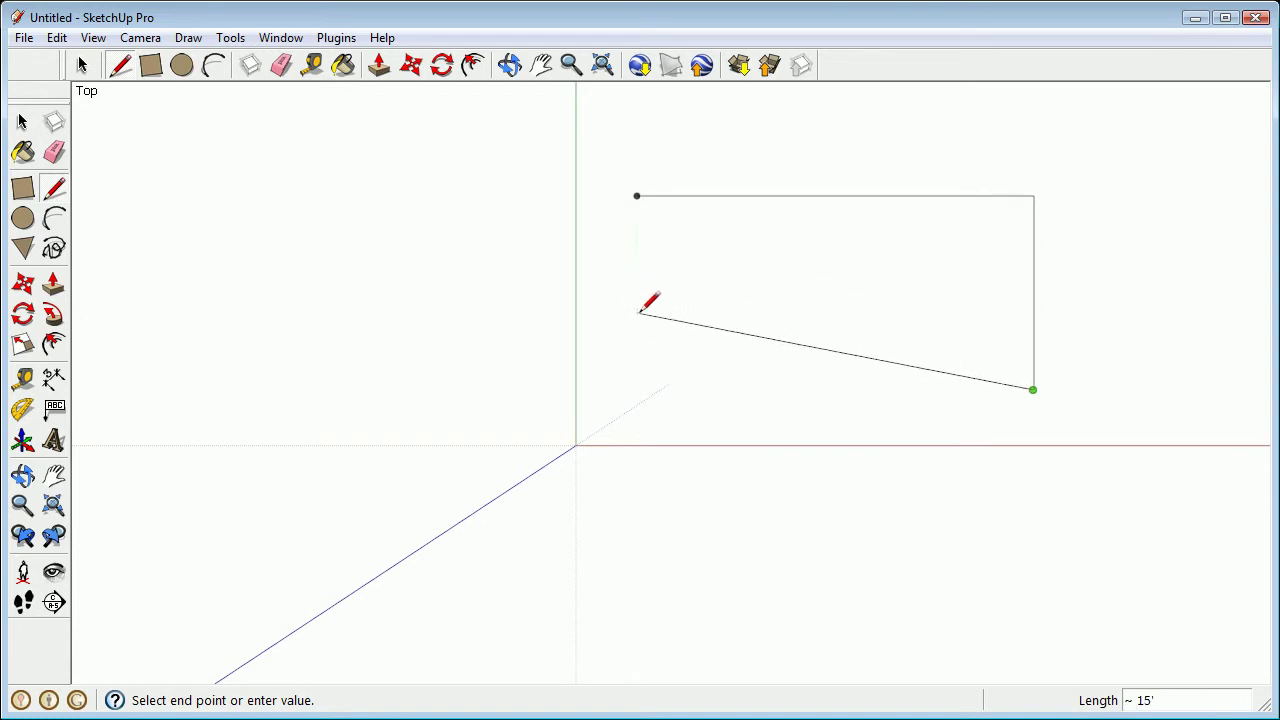
left_click(637, 389)
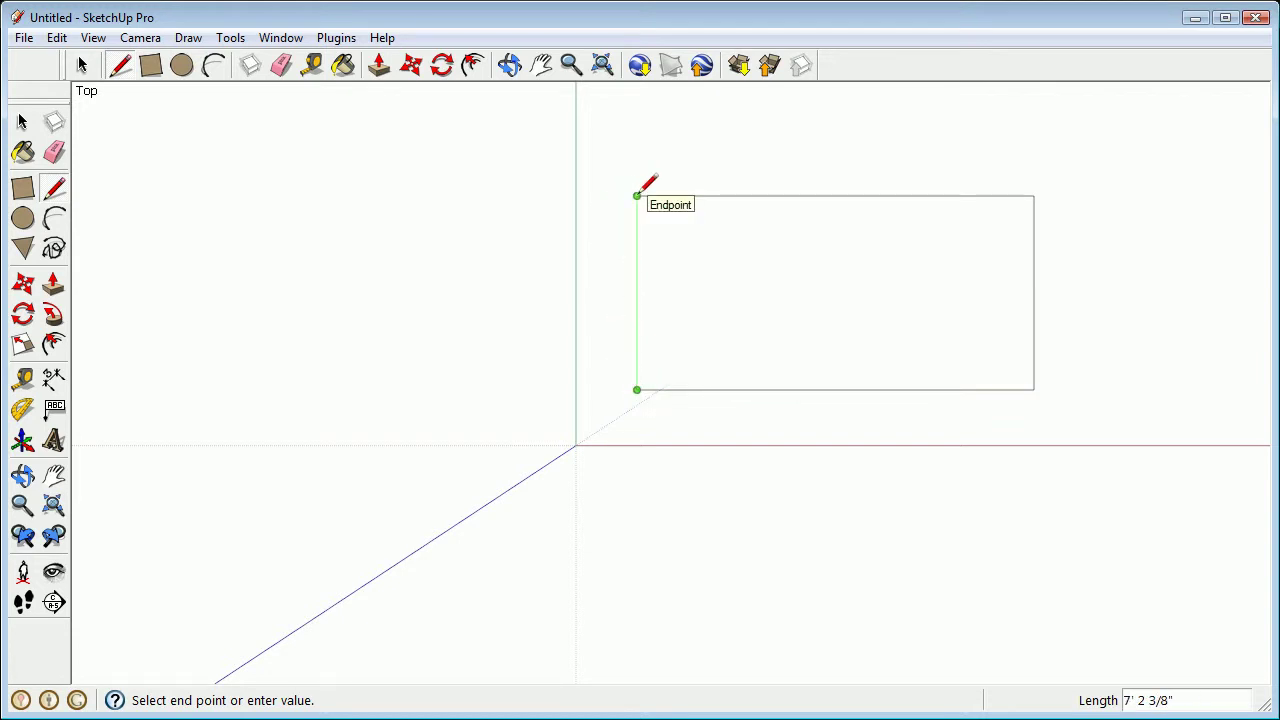
left_click(637, 195)
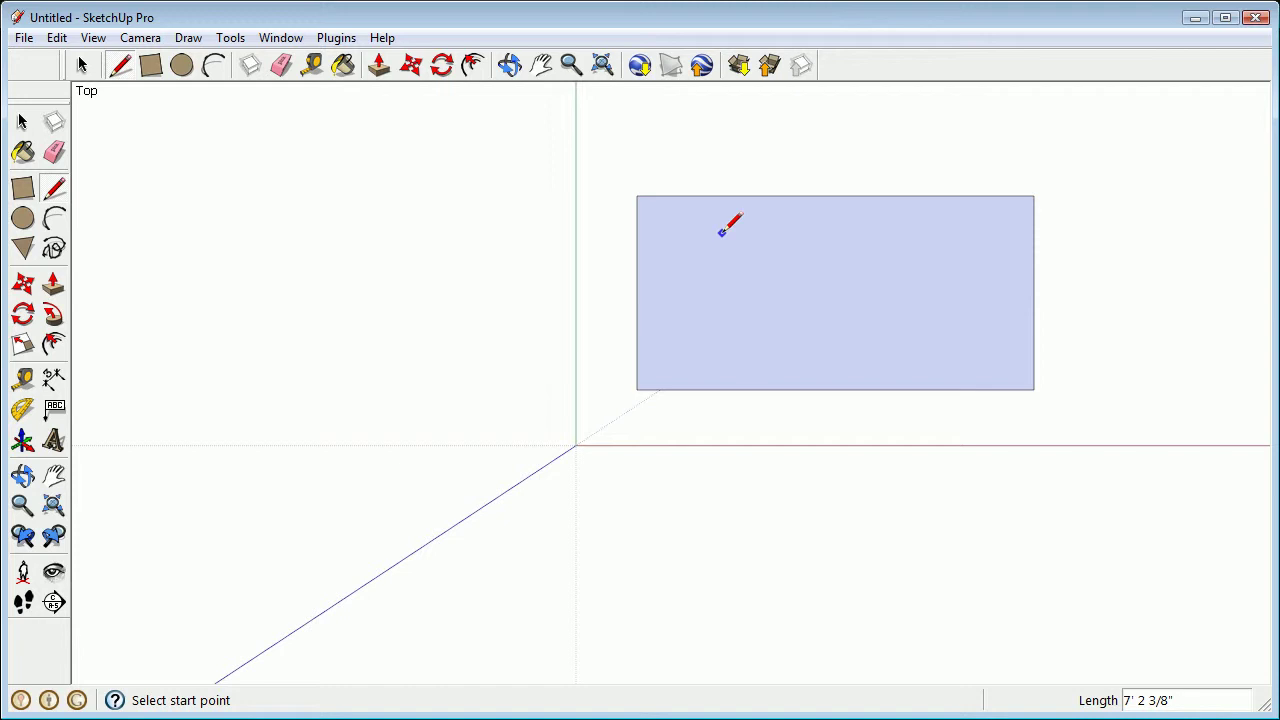
Step: Erase the rectangle's upper edge and redraw it between the two open corners to restore the face
key("e")
left_click(786, 203)
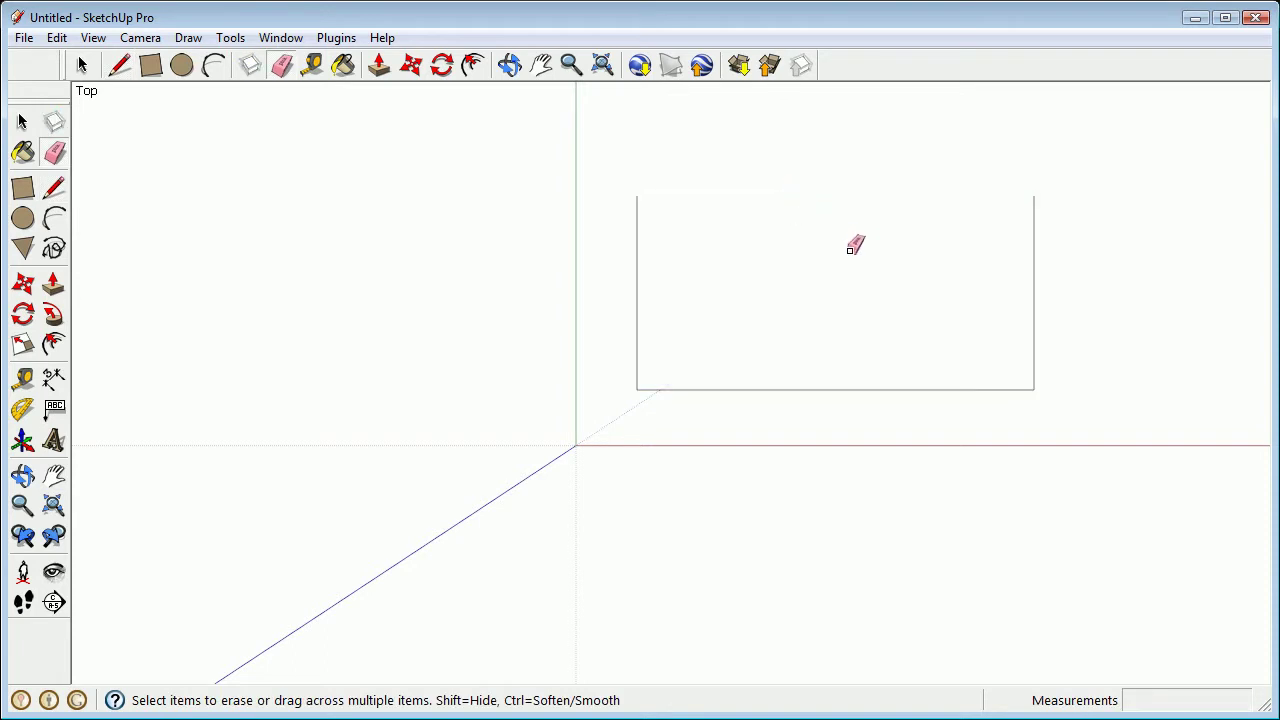
middle_click_drag(875, 245, 763, 246, "shift")
scroll(766, 251, "up", 3)
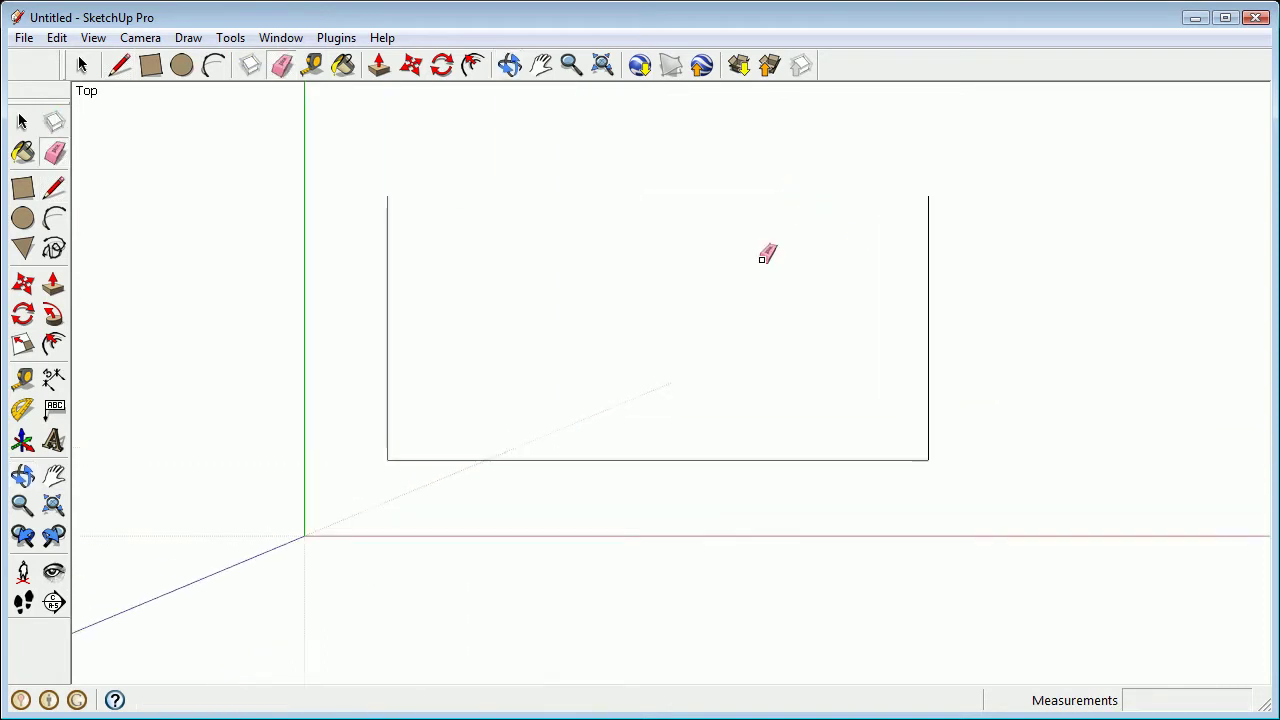
key("l")
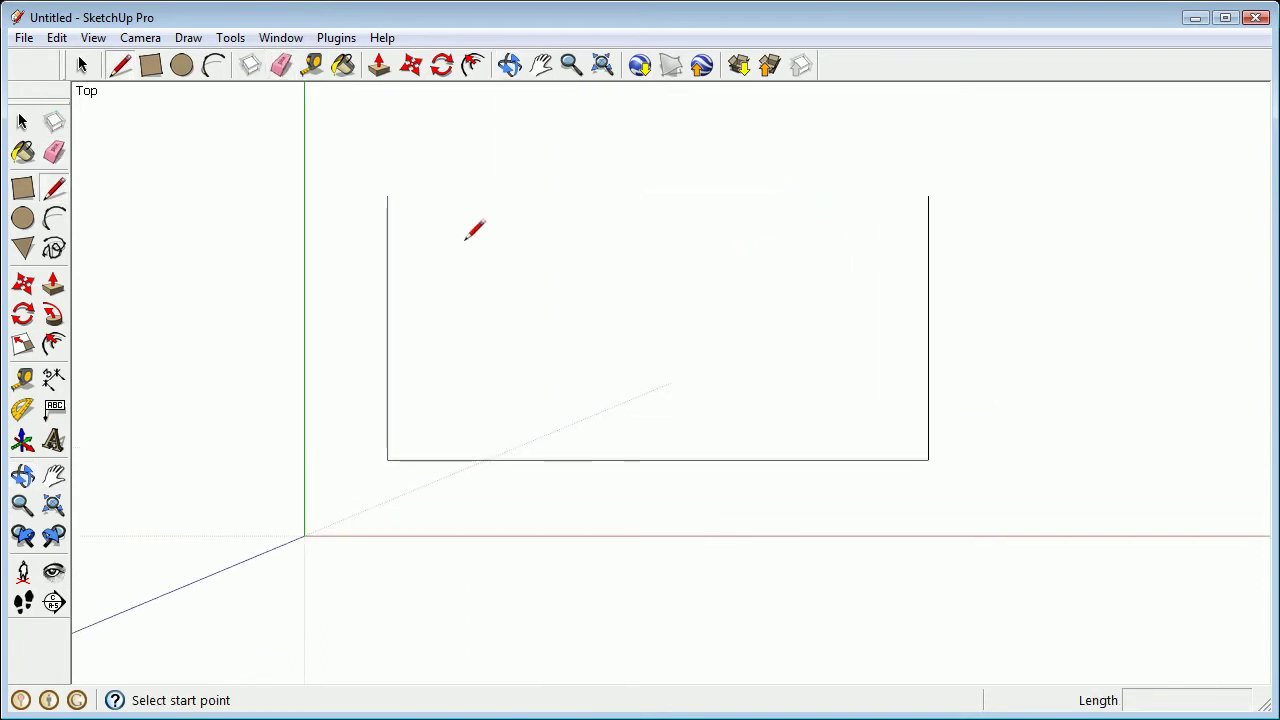
left_click(387, 195)
left_click(928, 195)
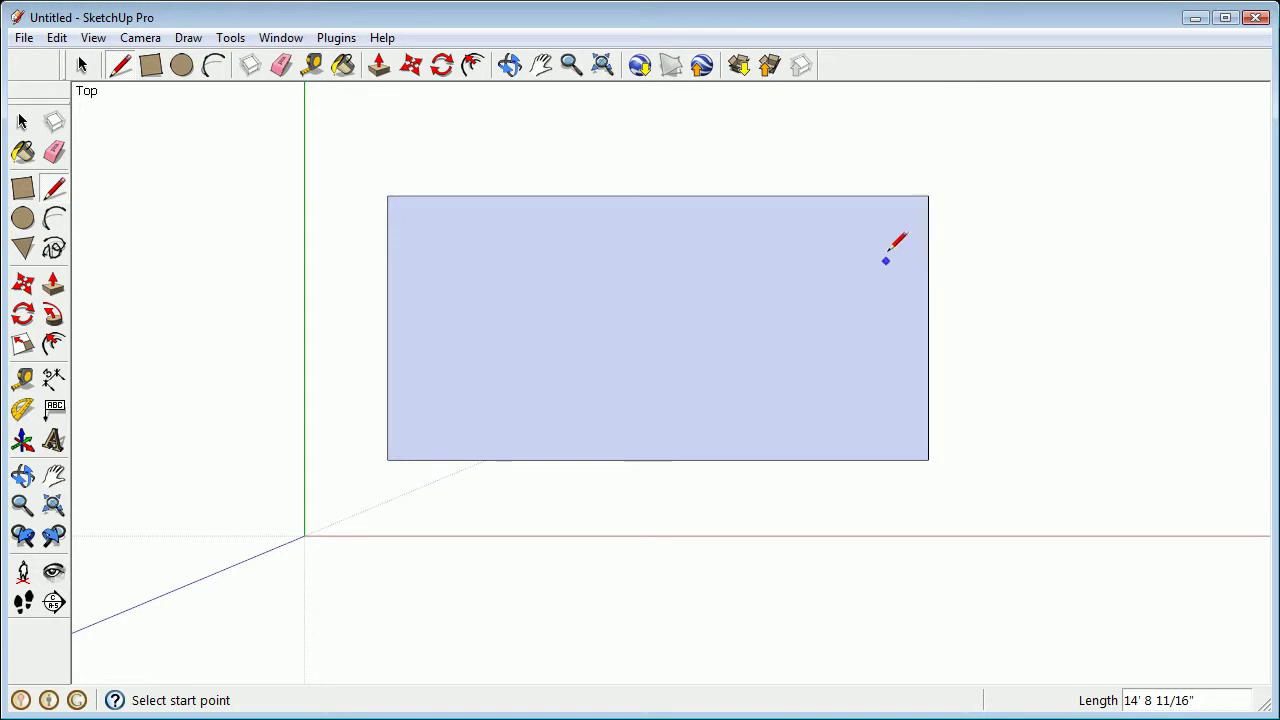
Step: Draw a second rectangle about 14' 8" by 11' to the right of the first with the Rectangle tool
middle_click_drag(891, 309, 703, 289, "shift")
scroll(623, 297, "down", 3)
middle_click_drag(623, 297, 391, 303, "shift")
left_click(23, 187)
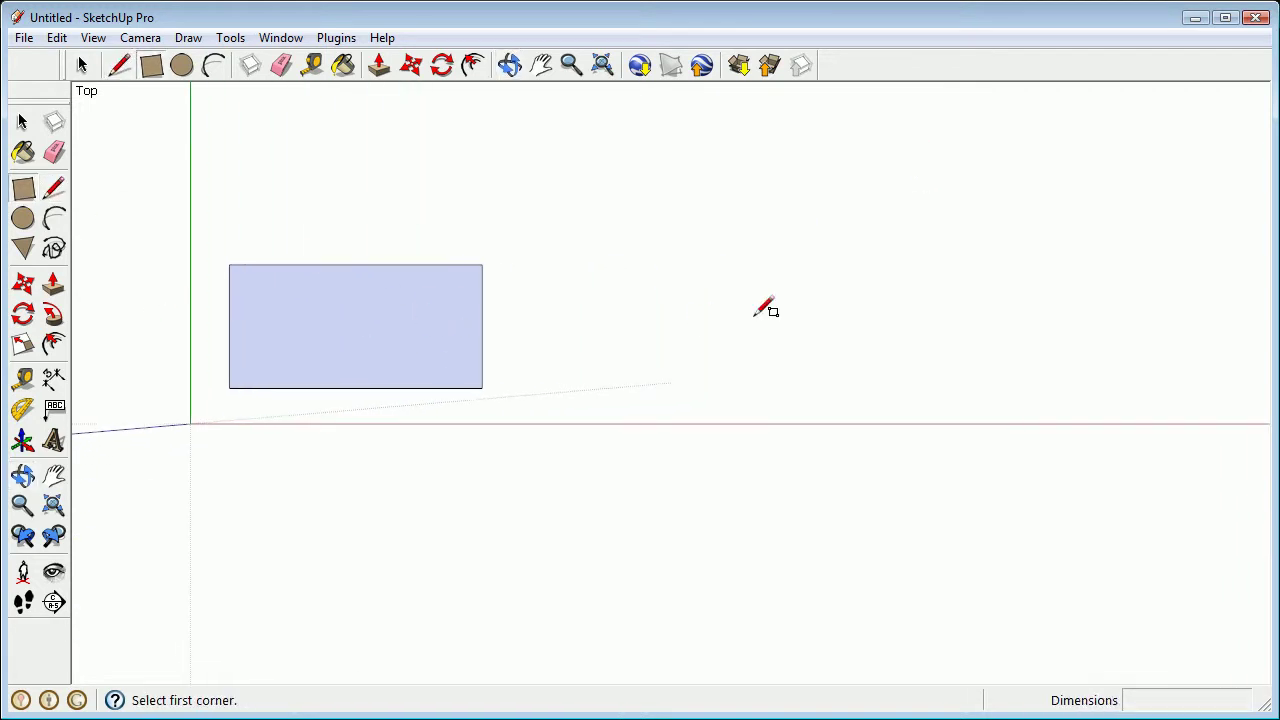
left_click(565, 219)
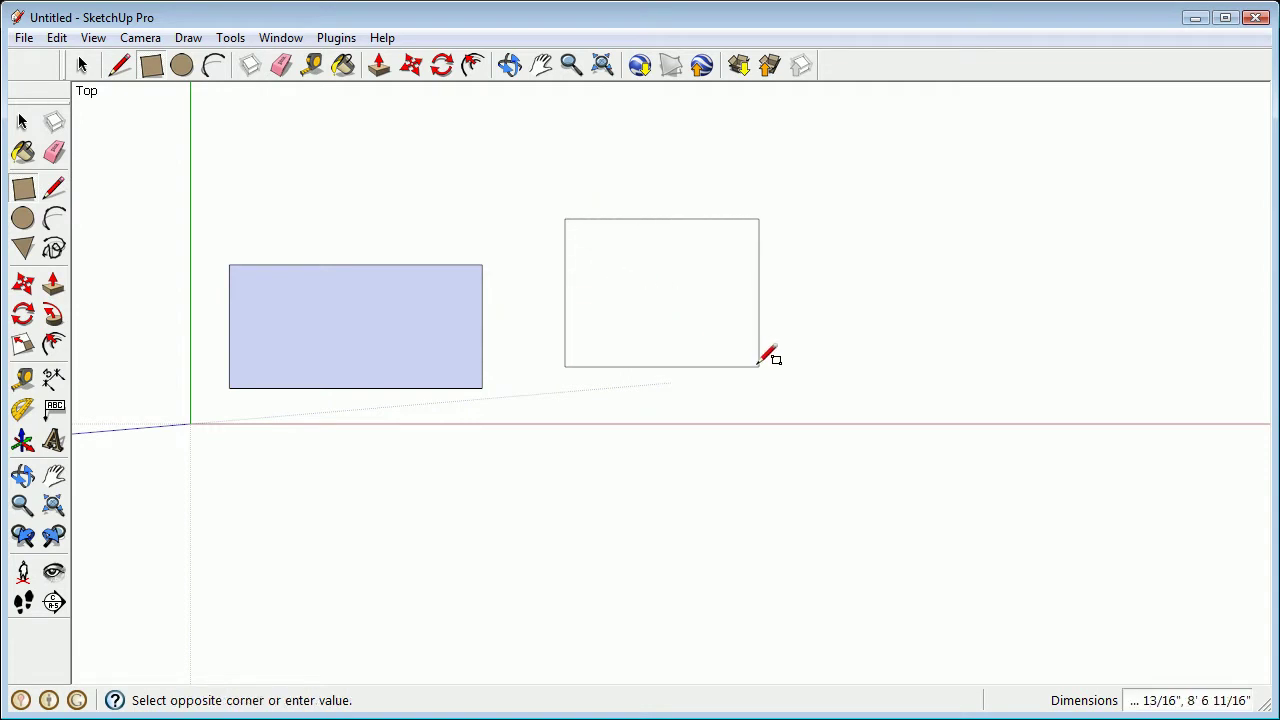
left_click(817, 408)
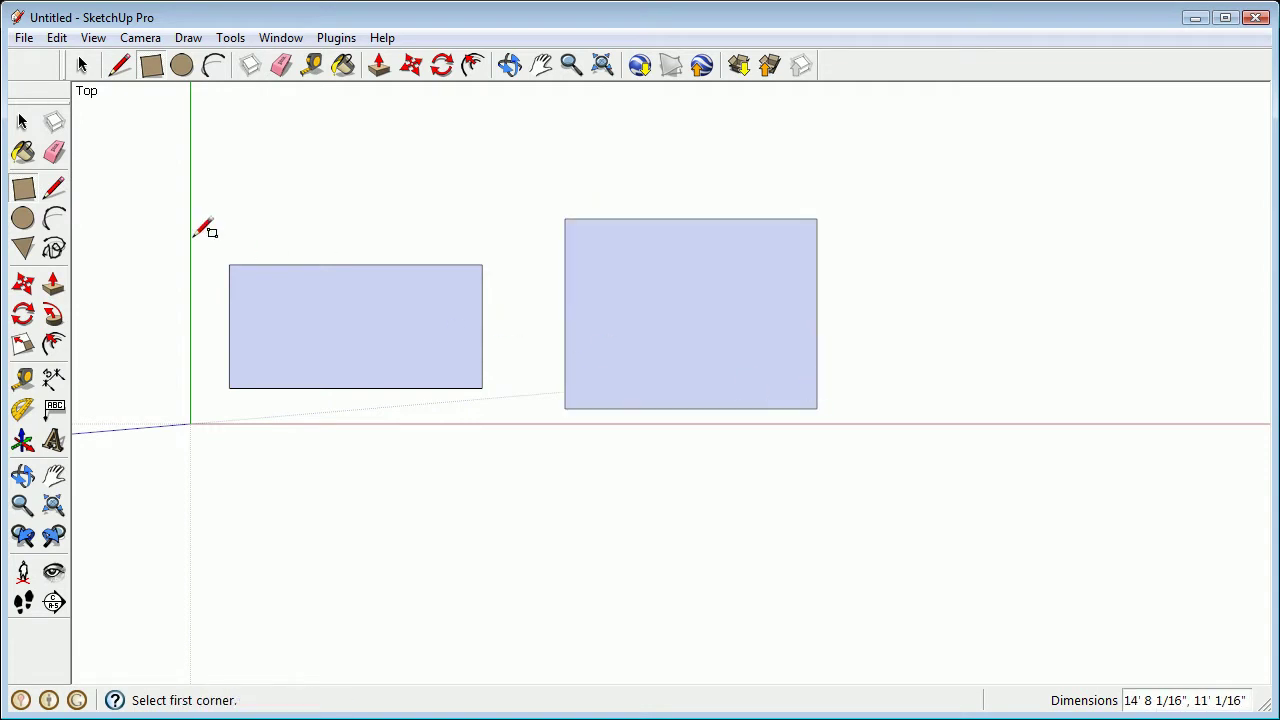
Step: Draw a circle below the first rectangle, on the other side of the red axis
left_click(23, 218)
left_click(351, 524)
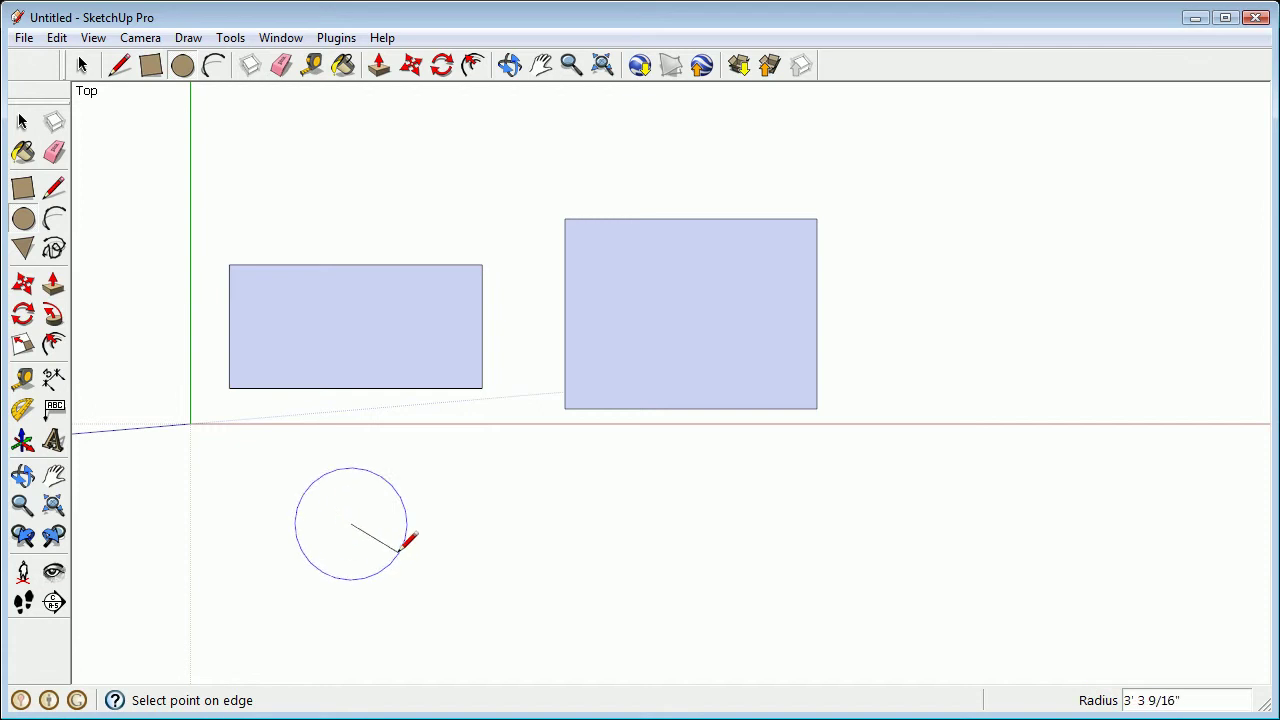
left_click(433, 560)
Step: Draw a hexagon to the right of the circle with the Polygon tool and set its radius to 9 inches
left_click(23, 248)
left_click(646, 575)
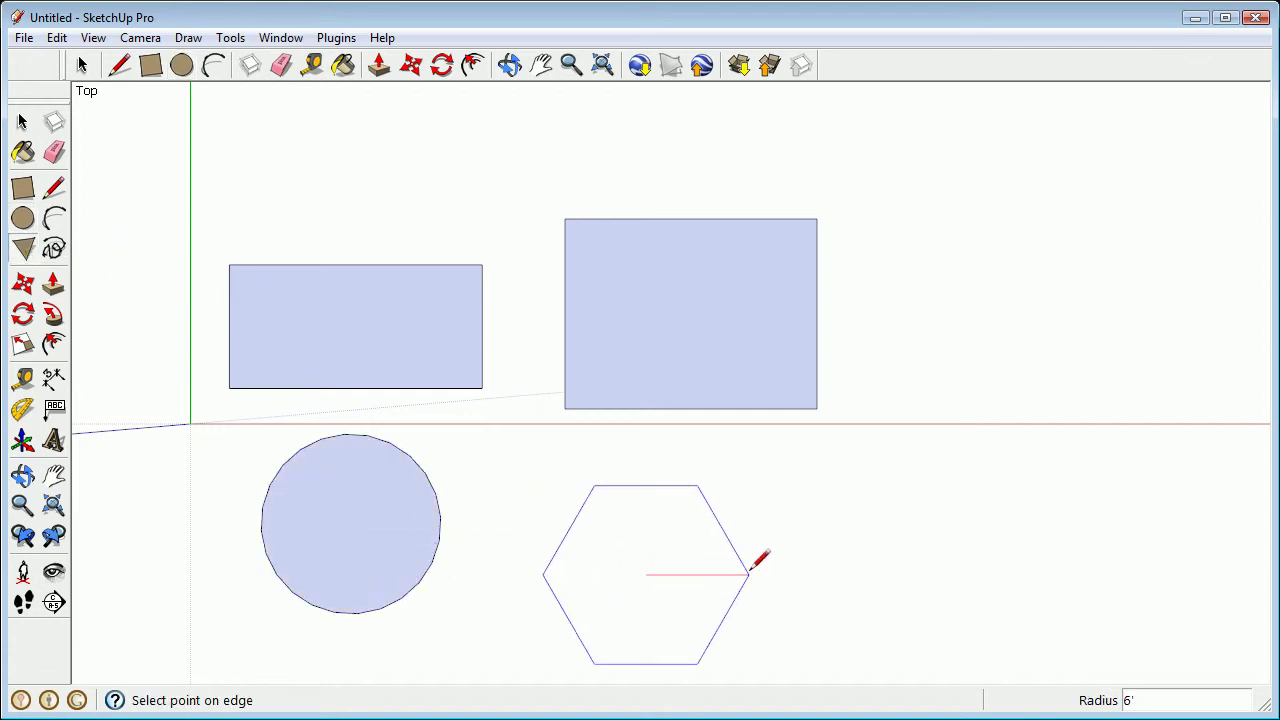
left_click(748, 574)
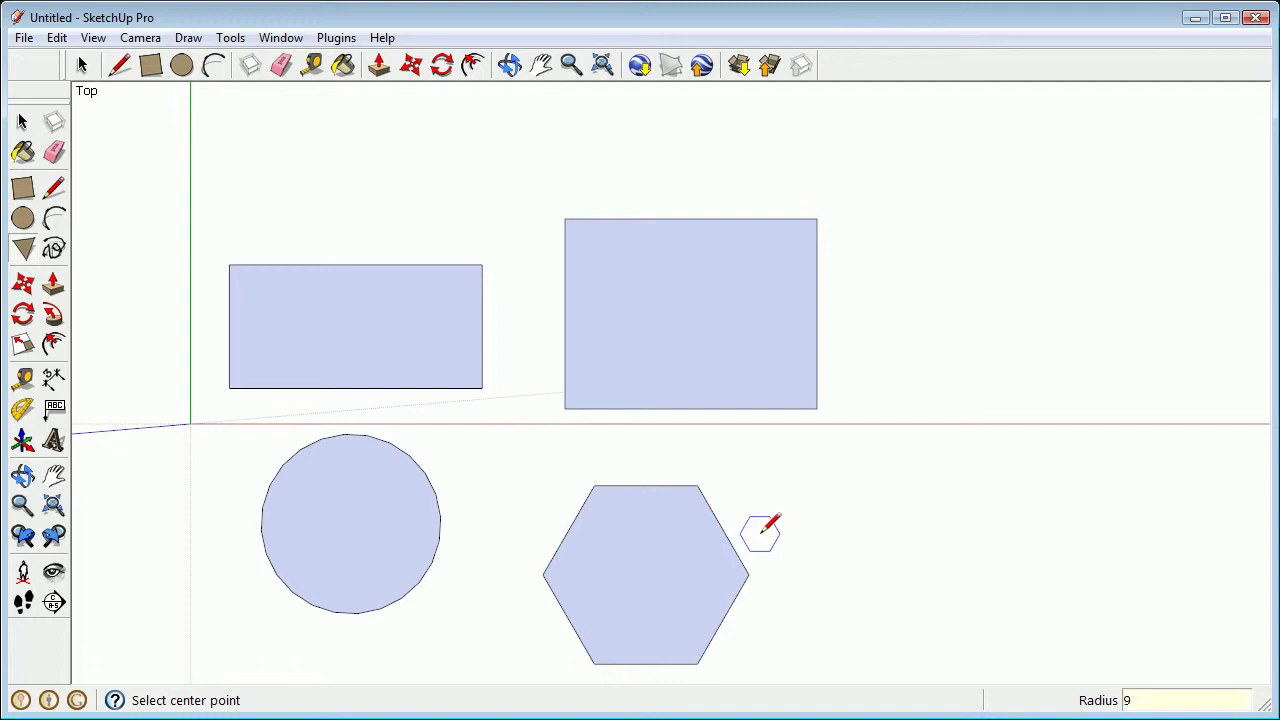
key("Return")
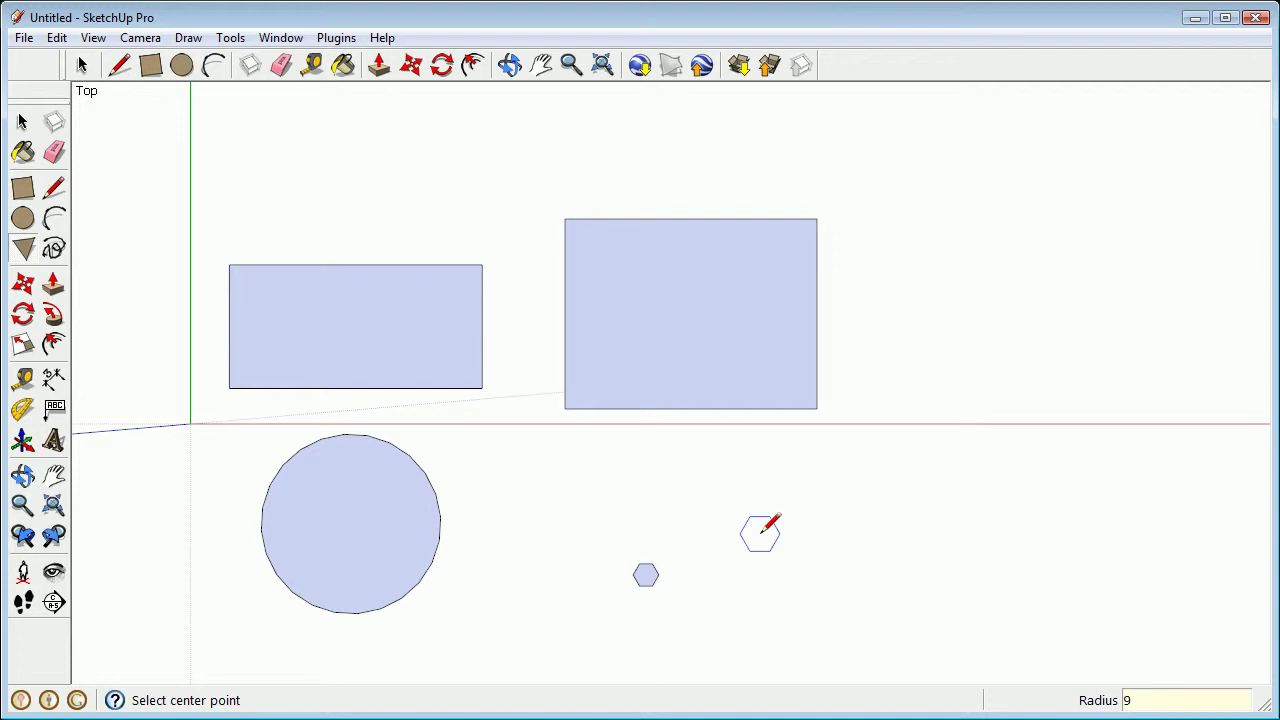
Step: Draw a rectangle about 9' 10" by 6' 7" to the right of the existing one with the Rectangle tool
scroll(675, 576, "up", 3)
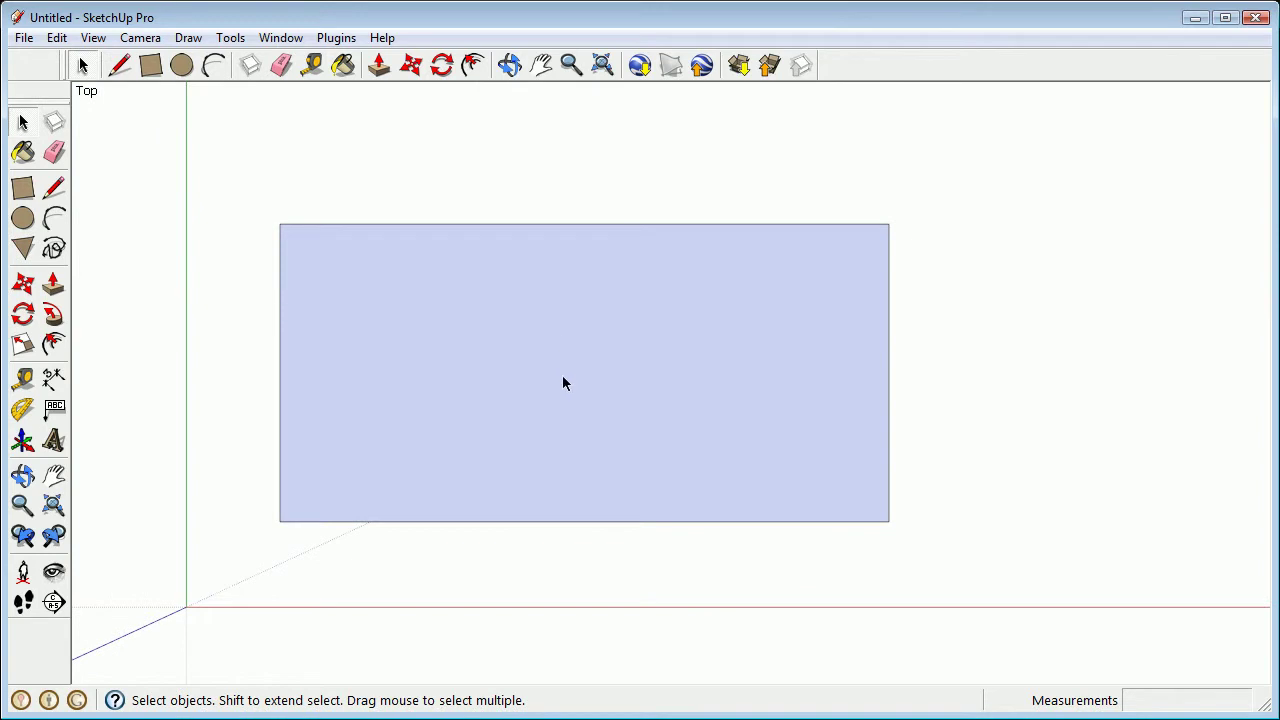
scroll(529, 417, "down", 3)
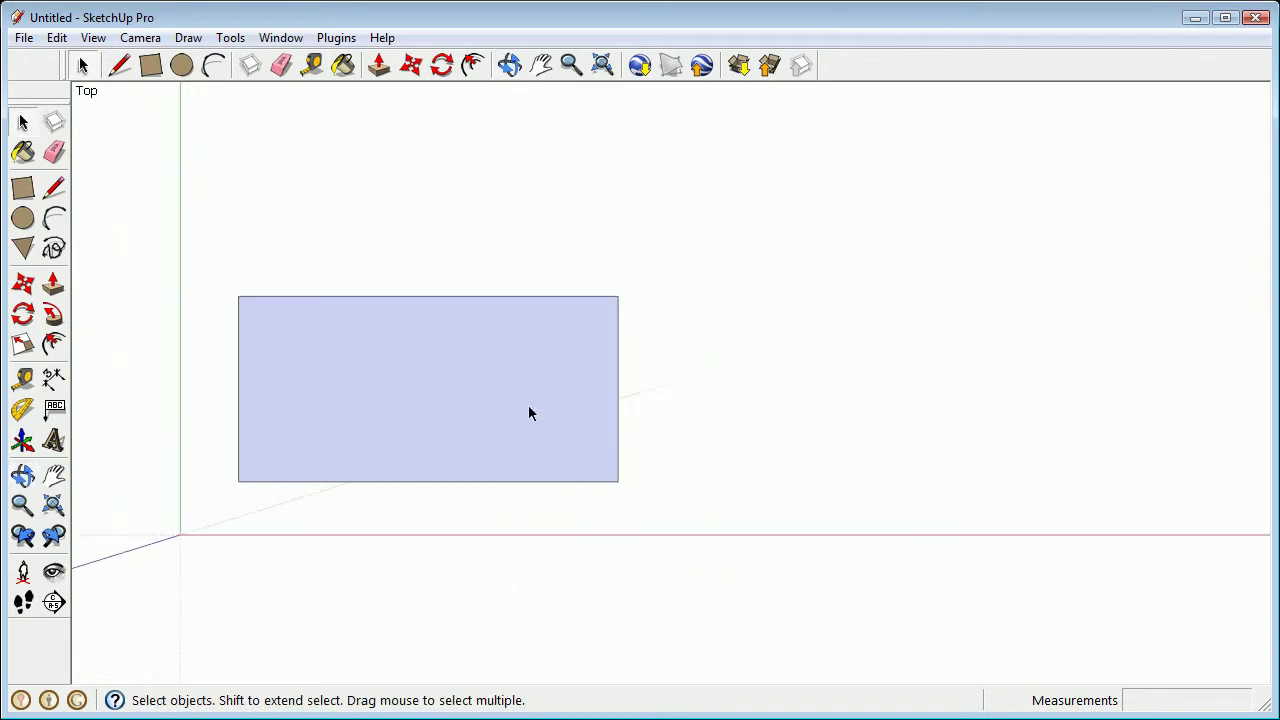
left_click(23, 189)
left_click(796, 315)
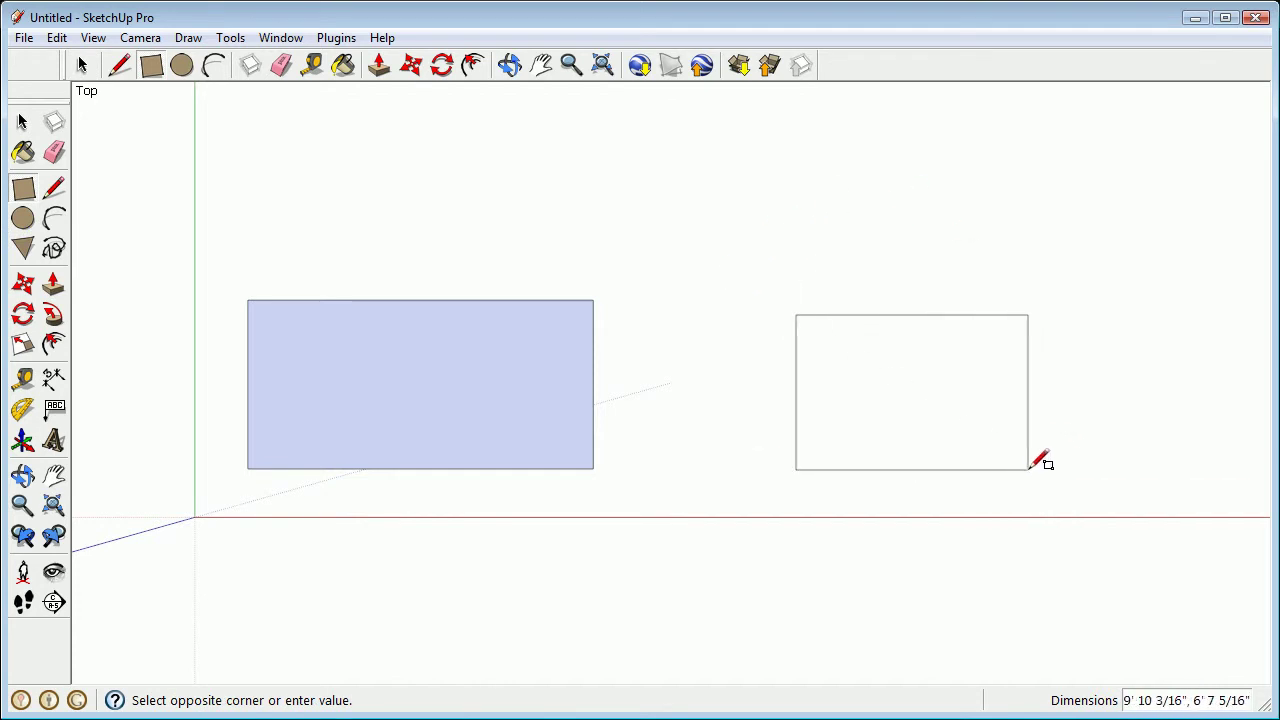
left_click(1029, 458)
Step: Draw a circle with a 5' radius to the right of the smaller rectangle
mouse_move(1020, 449)
middle_mouse_down("shift")
mouse_move(789, 367)
mouse_move(734, 409)
mouse_move(746, 451)
middle_mouse_up("shift")
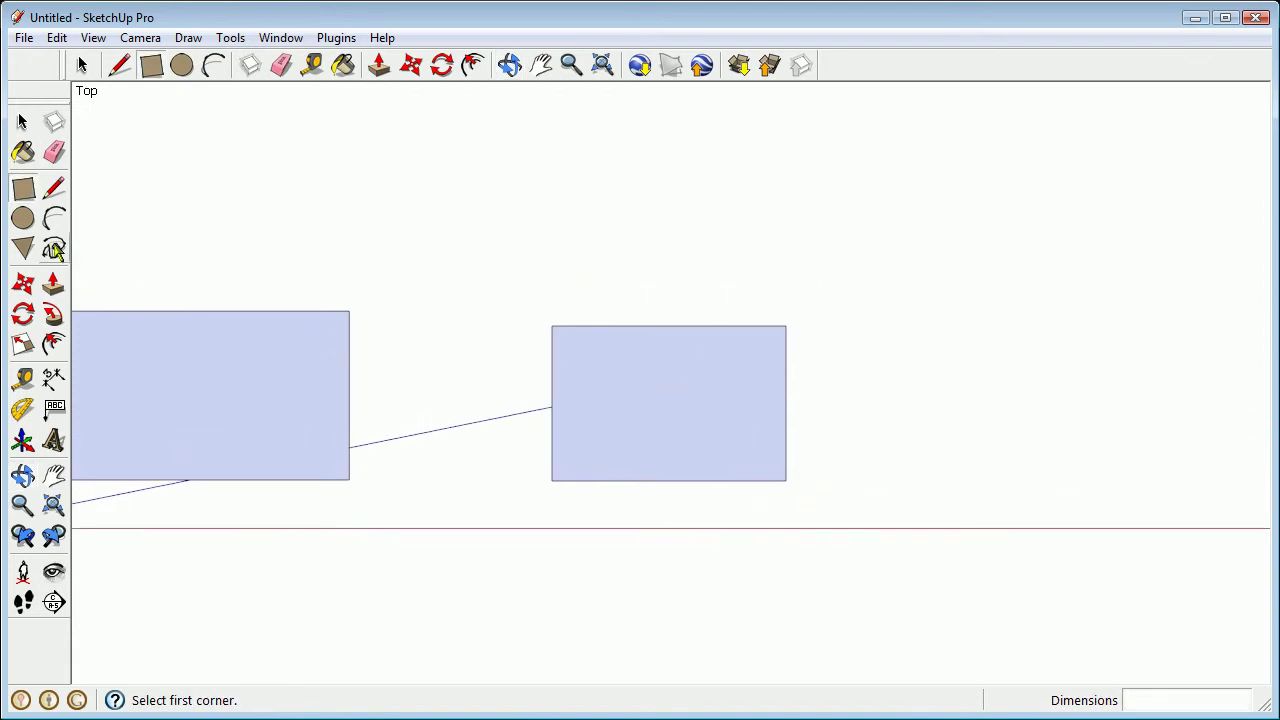
left_click(23, 218)
middle_click_drag(826, 460, 545, 431, "shift")
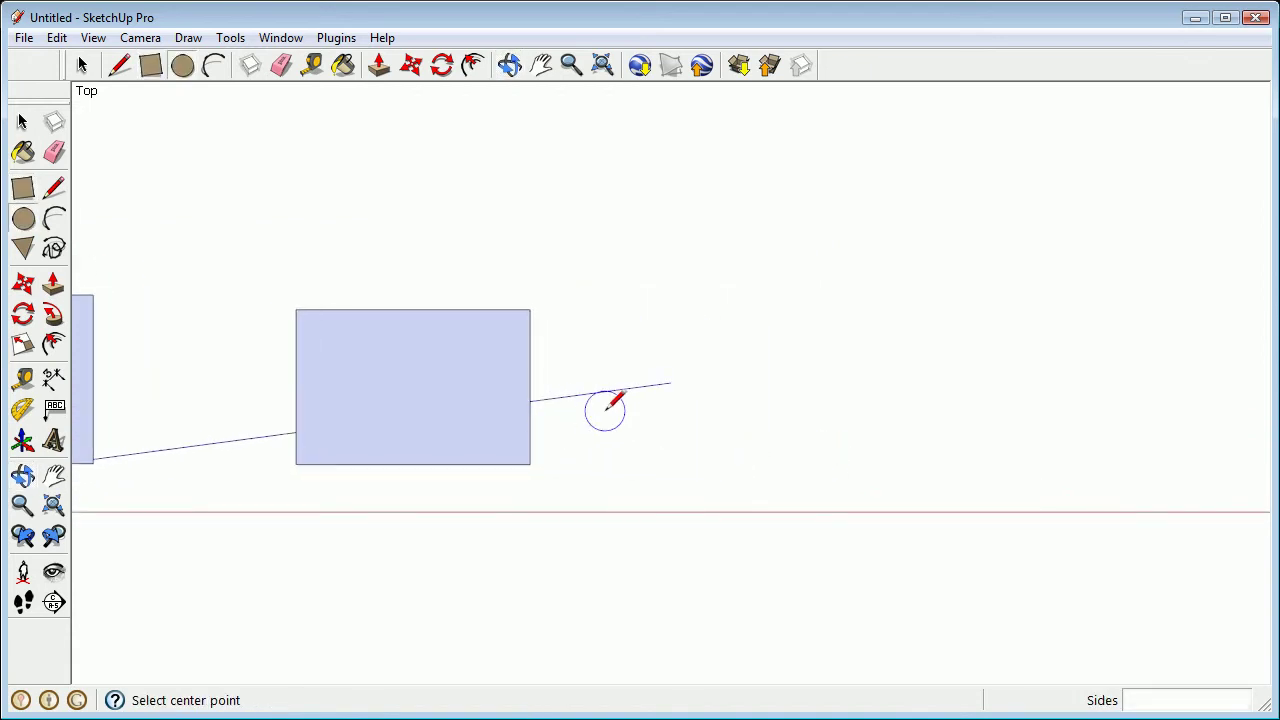
left_click(772, 350)
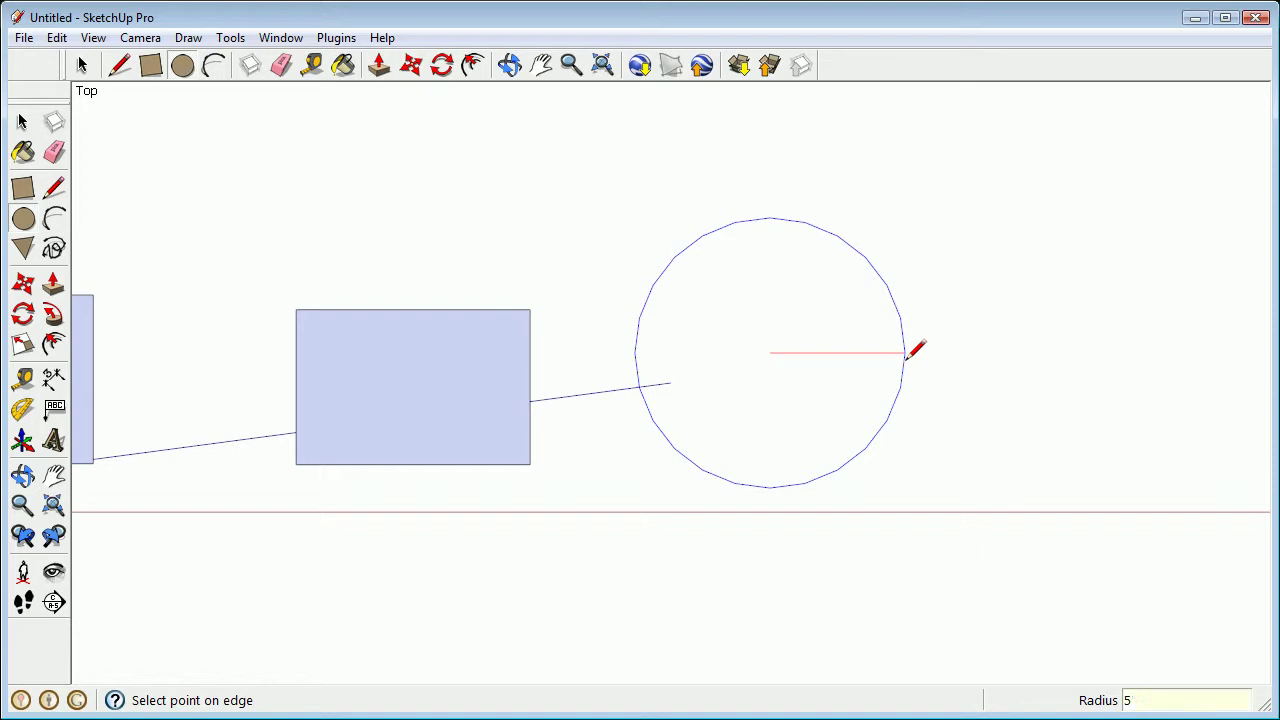
key("Return")
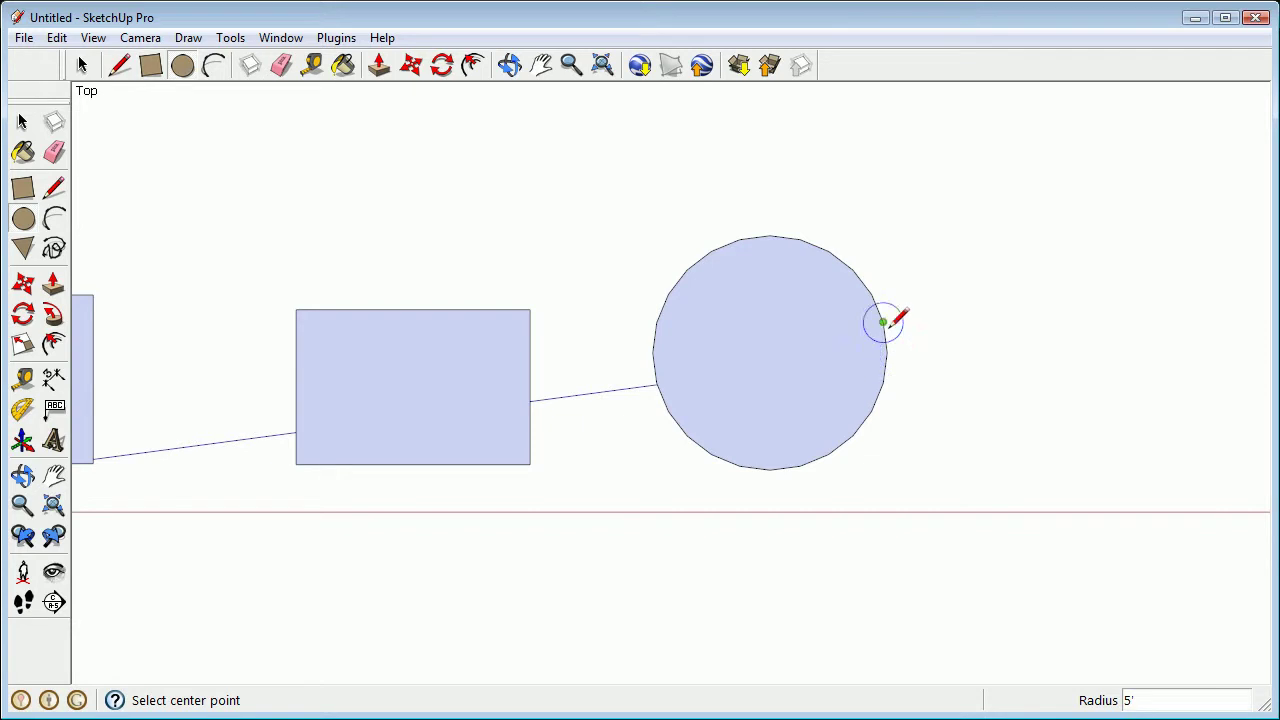
Step: Try 18 and 9 segments for the 5' radius circle in Entity Info and set its segment count to 90
right_click(799, 240)
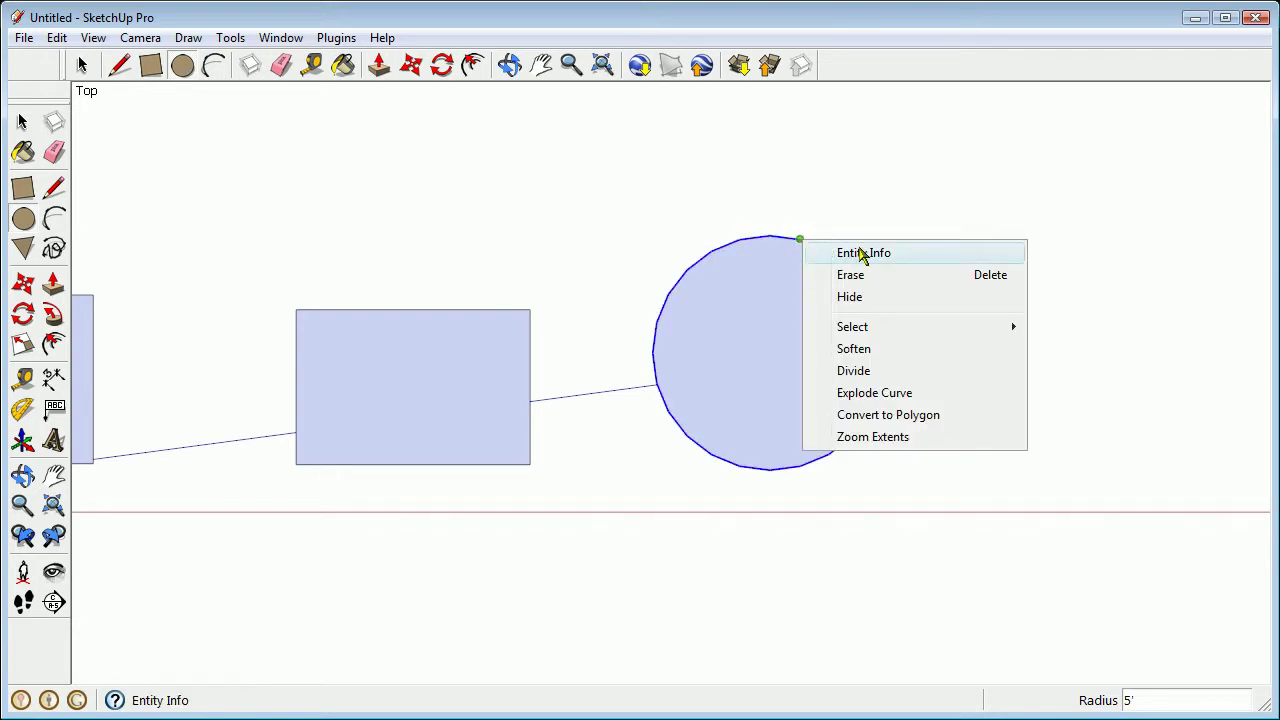
right_click(751, 244)
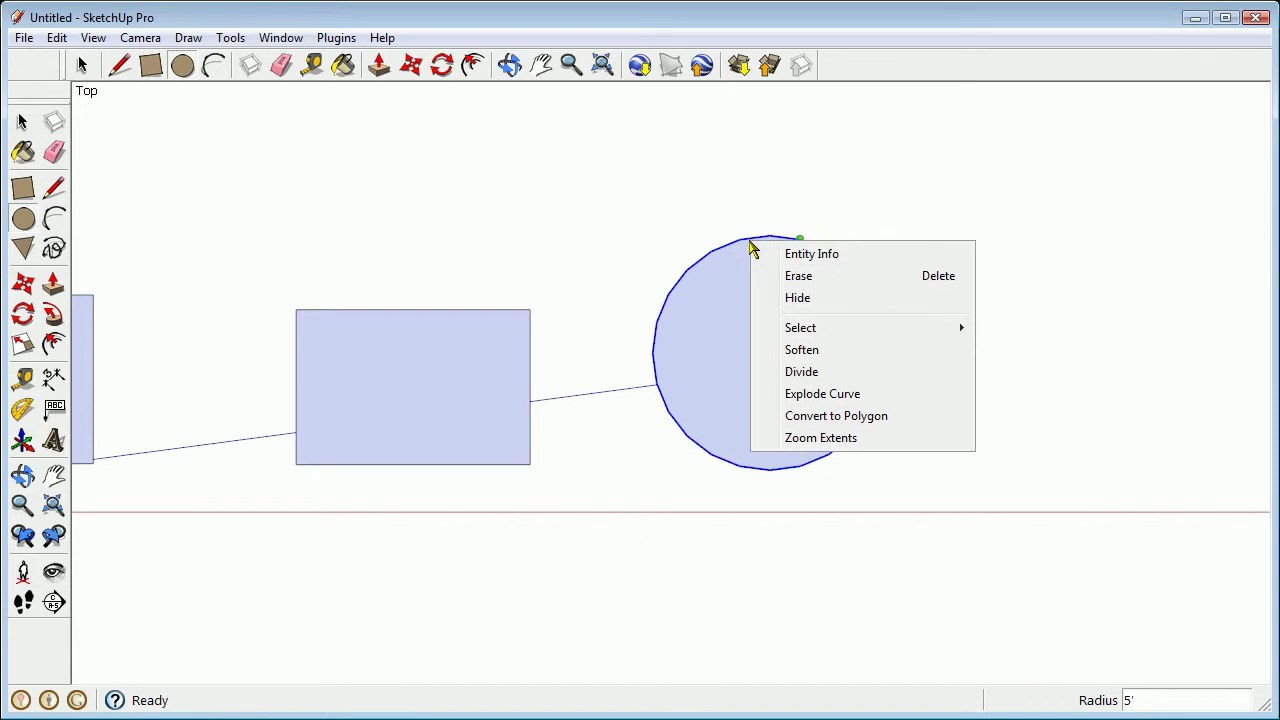
left_click(812, 255)
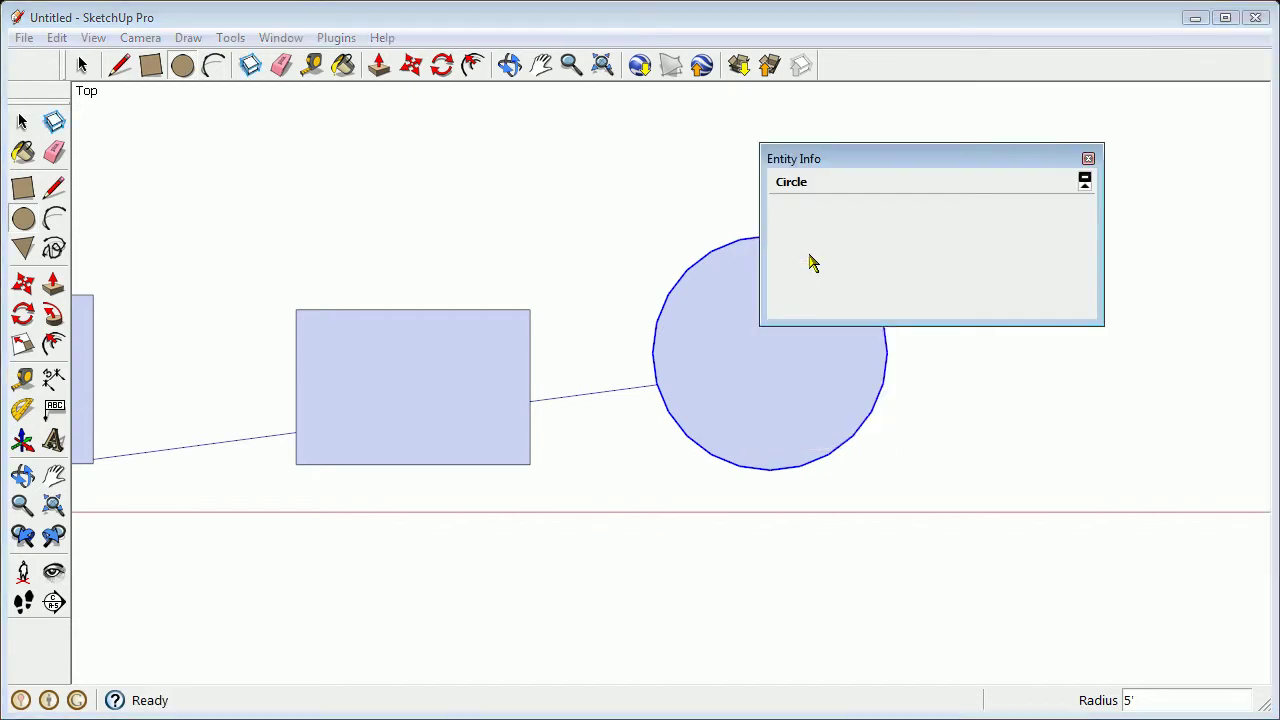
left_click_drag(884, 160, 1005, 113)
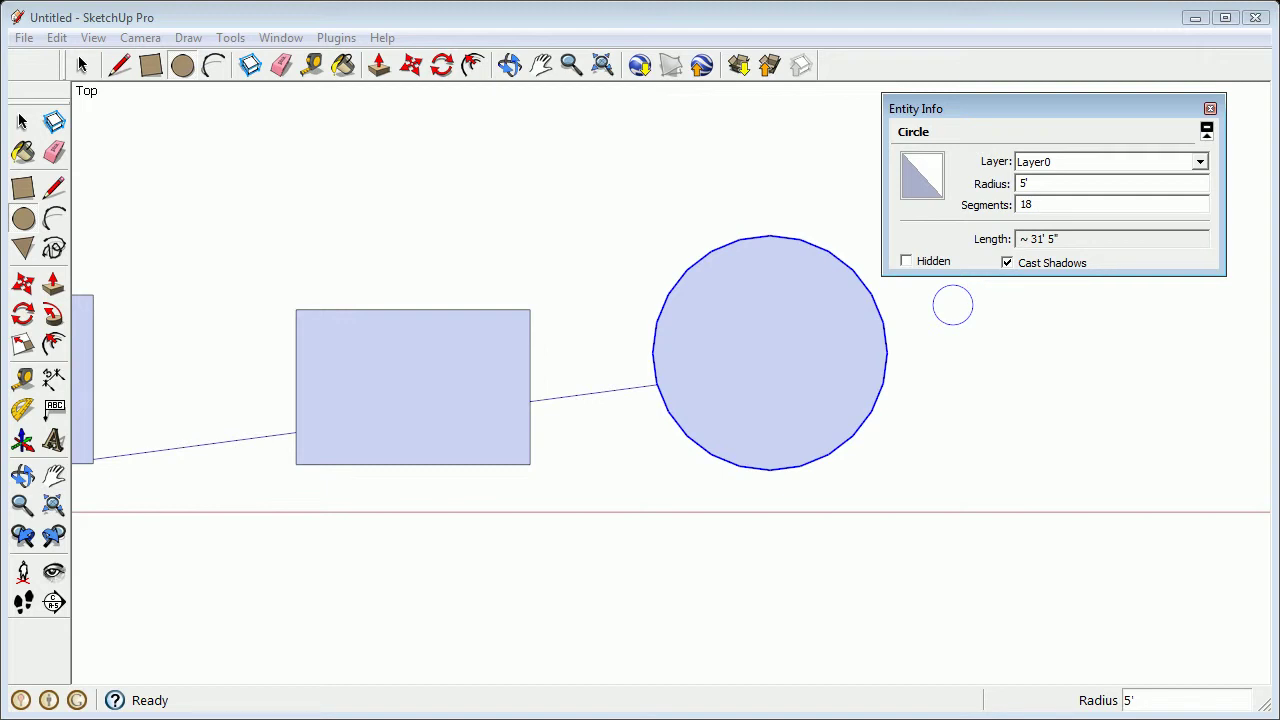
key("Return")
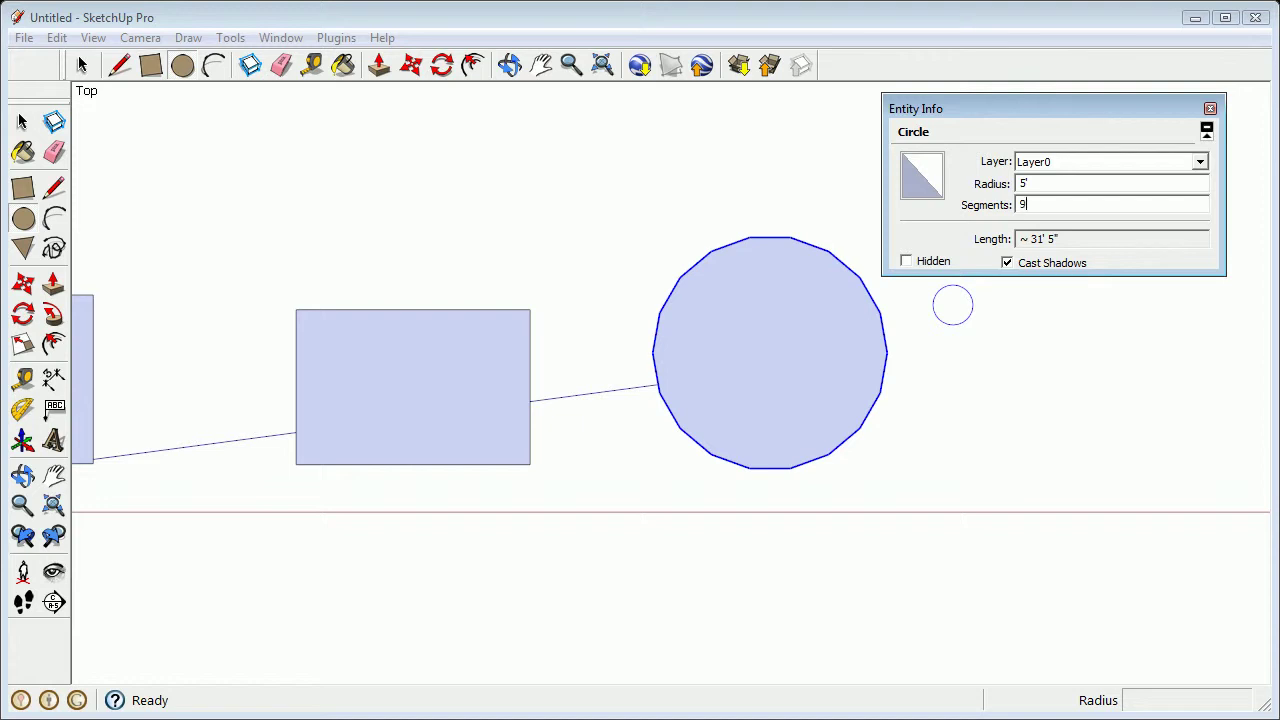
key("Return")
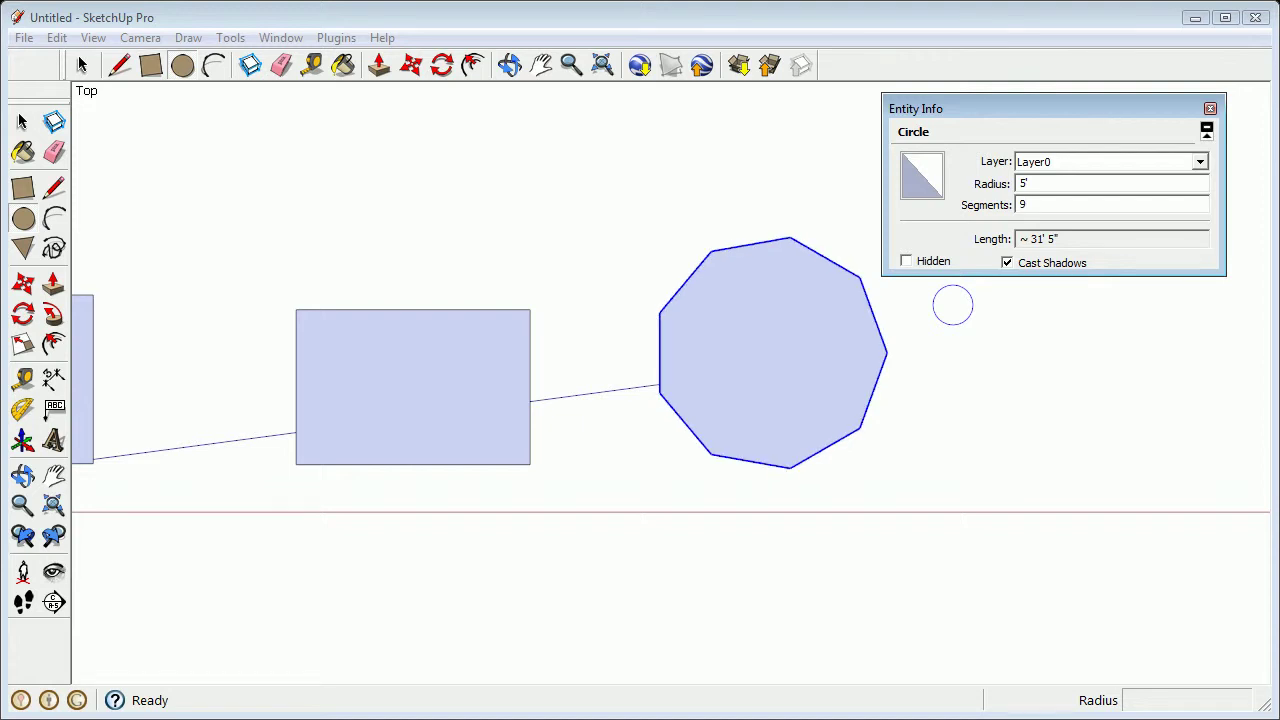
key("Return")
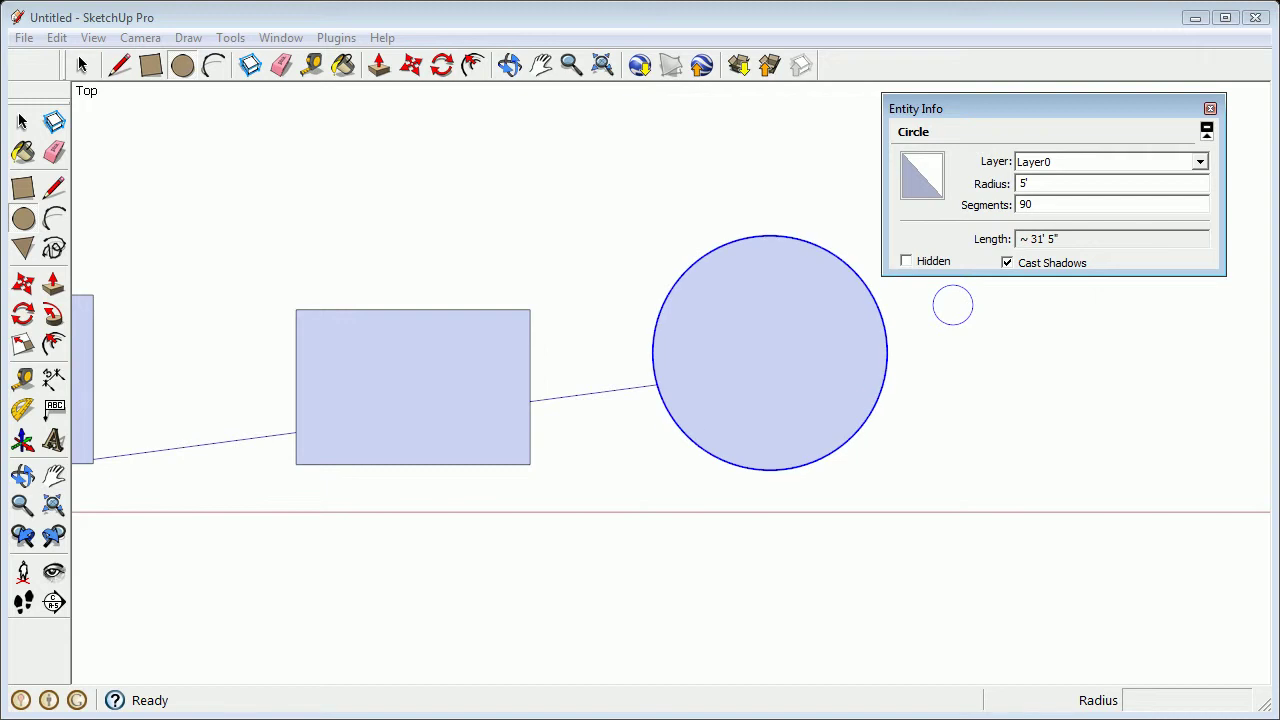
Step: Draw a hexagon with a radius of about 5' across the red axis, to the right of the circle
left_click(36, 252)
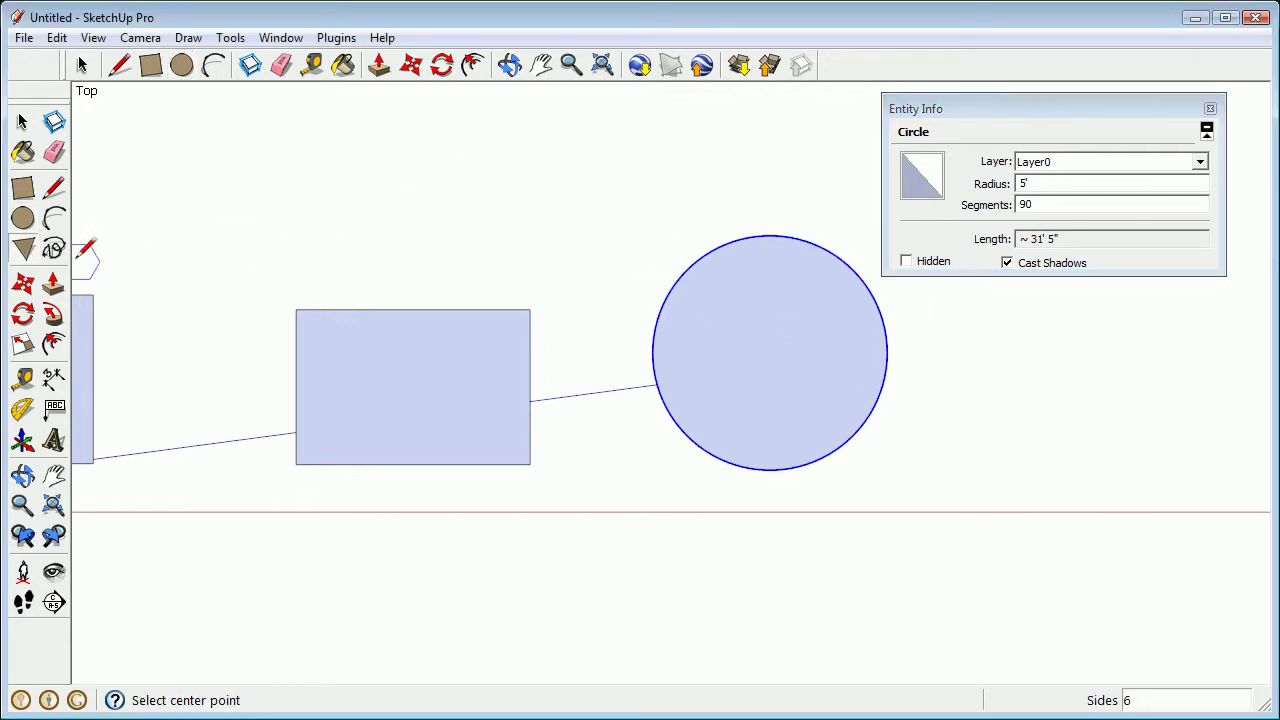
middle_click_drag(709, 403, 621, 348)
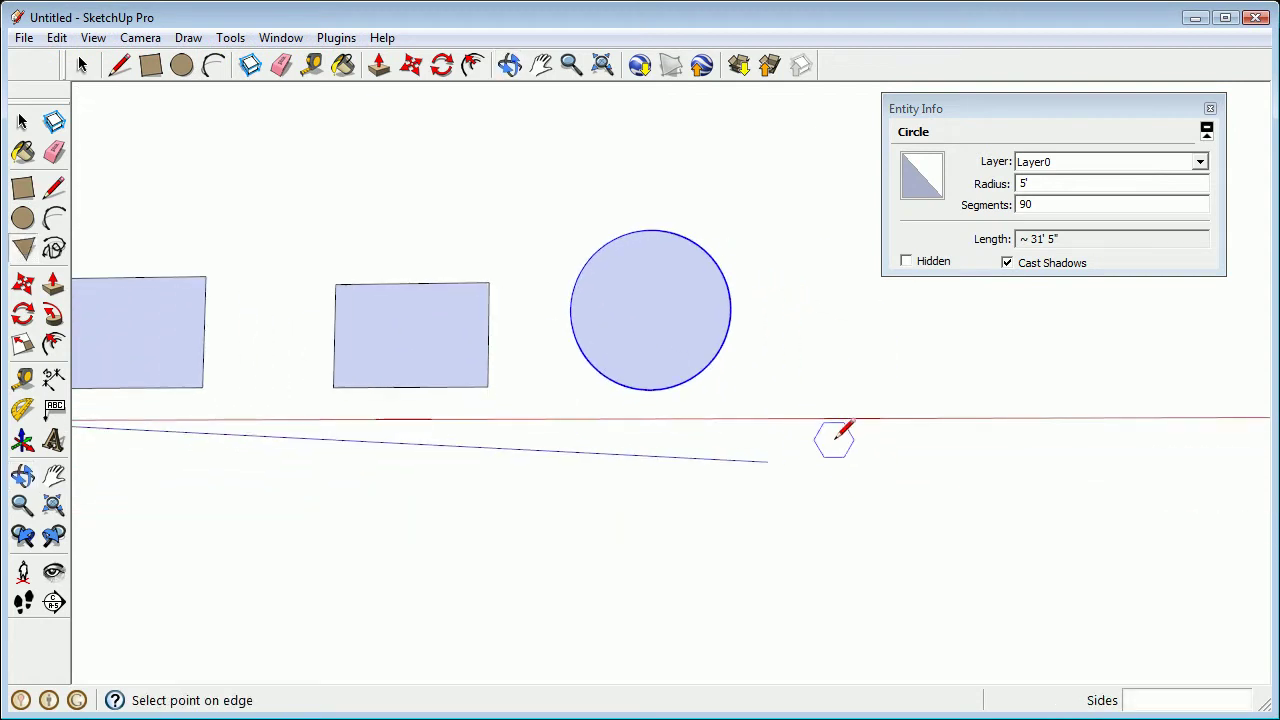
left_click(909, 480)
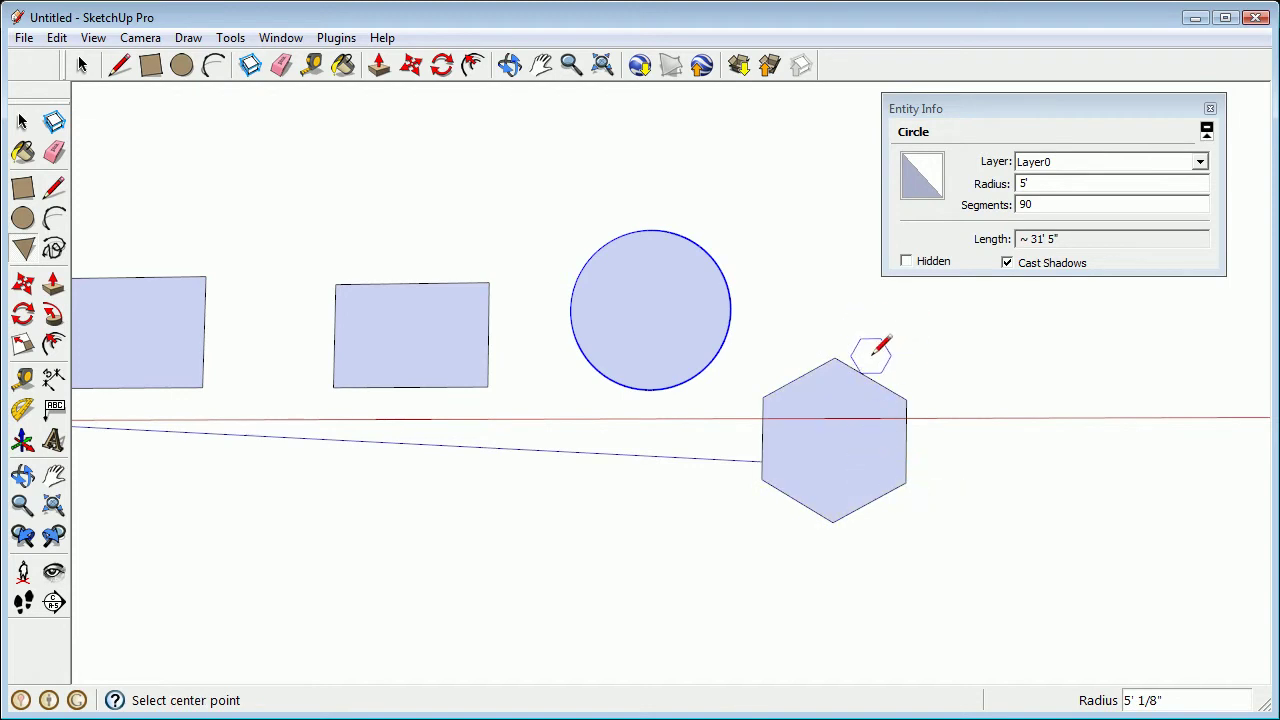
Step: Select the new hexagon's outline and examine its radius and segment properties in Entity Info
key("space")
left_click(857, 419)
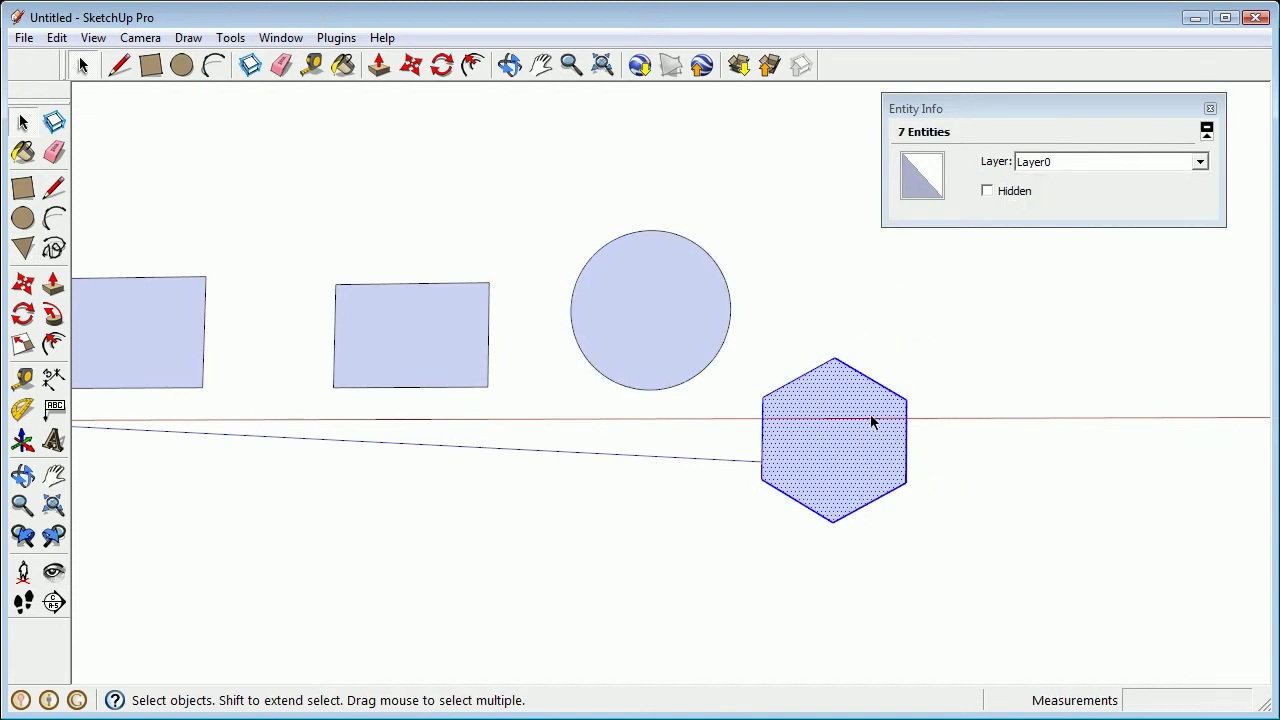
left_click(882, 406)
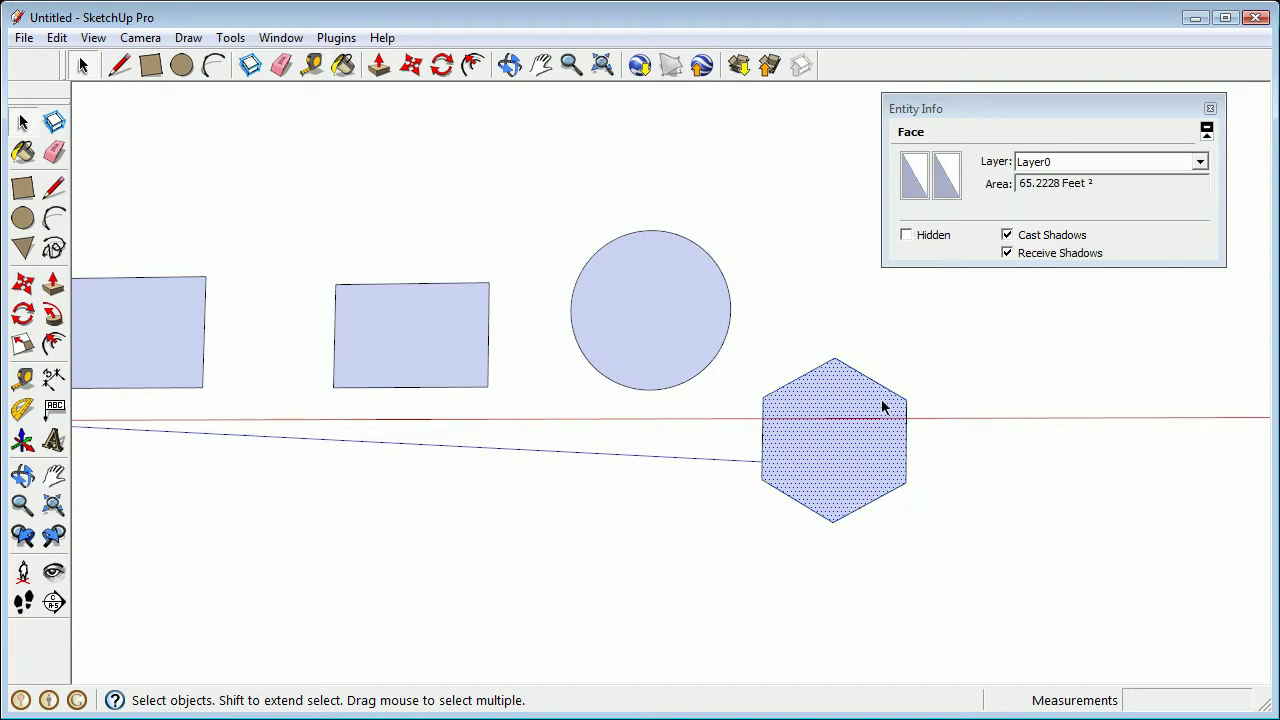
left_click(892, 398)
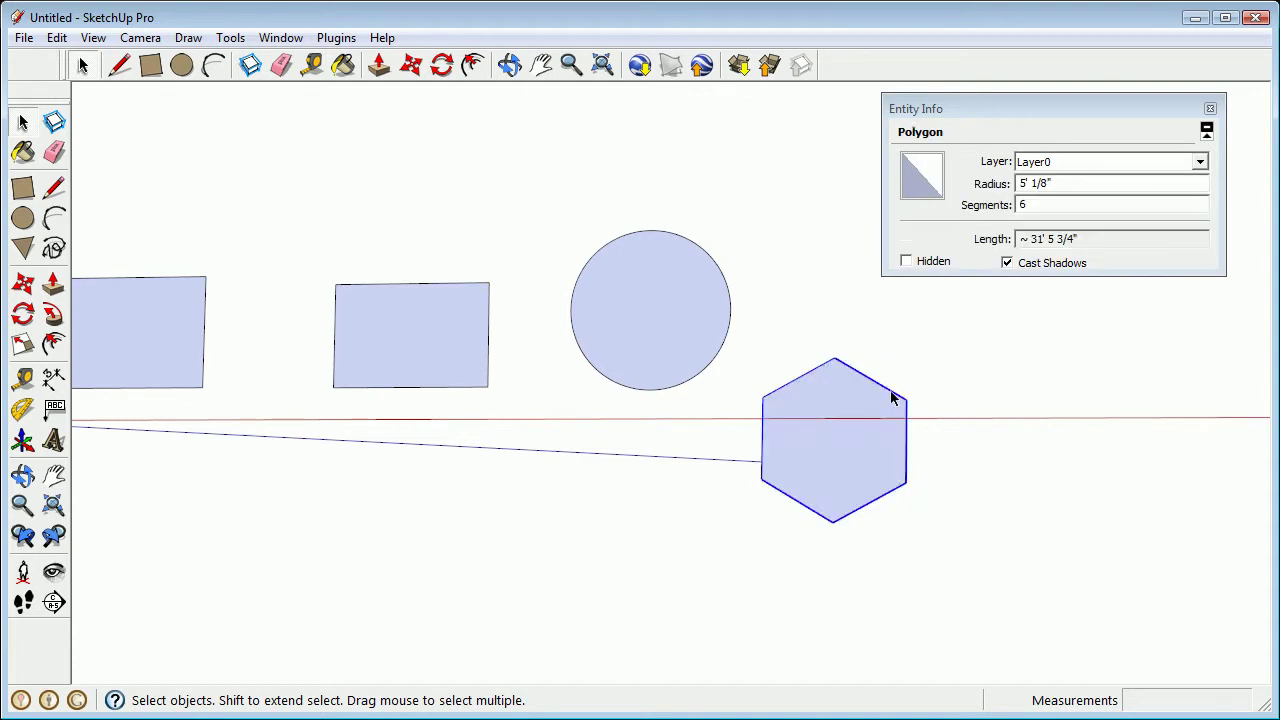
double_click(1038, 204)
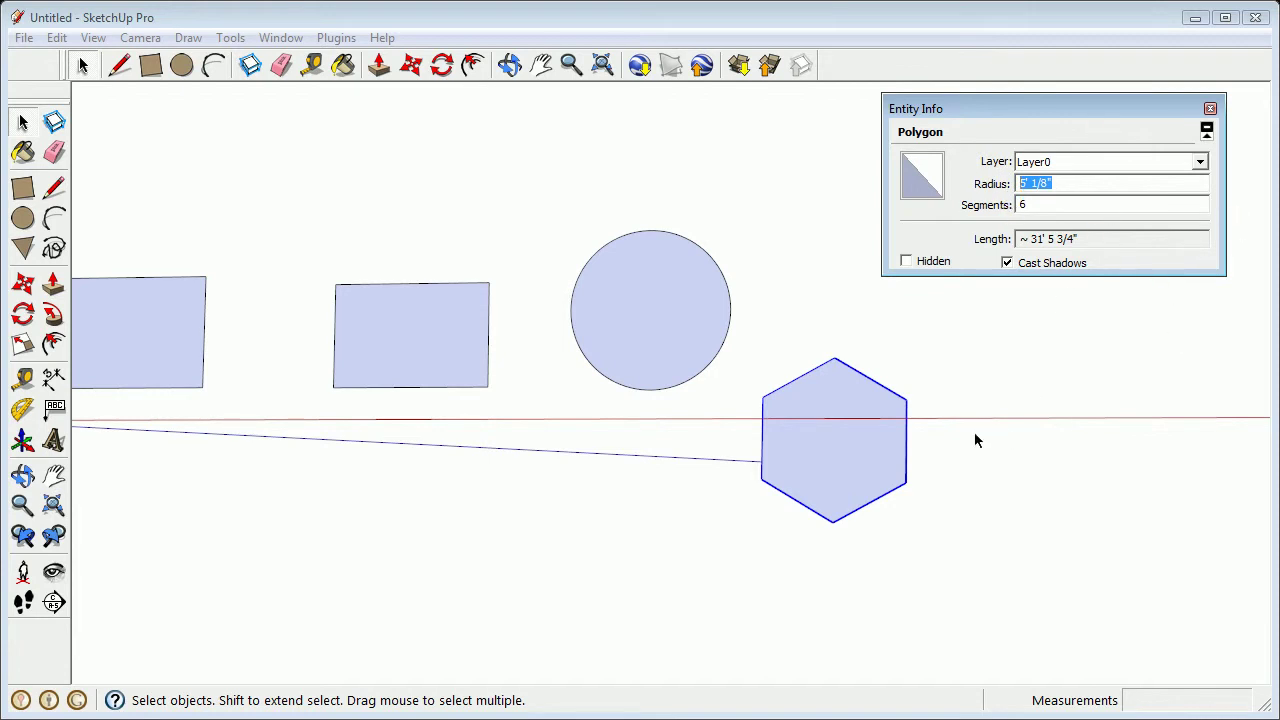
Step: Extrude the large rectangle nearest the origin upward into a box with Push/Pull
left_click(822, 458)
middle_click_drag(822, 458, 779, 411)
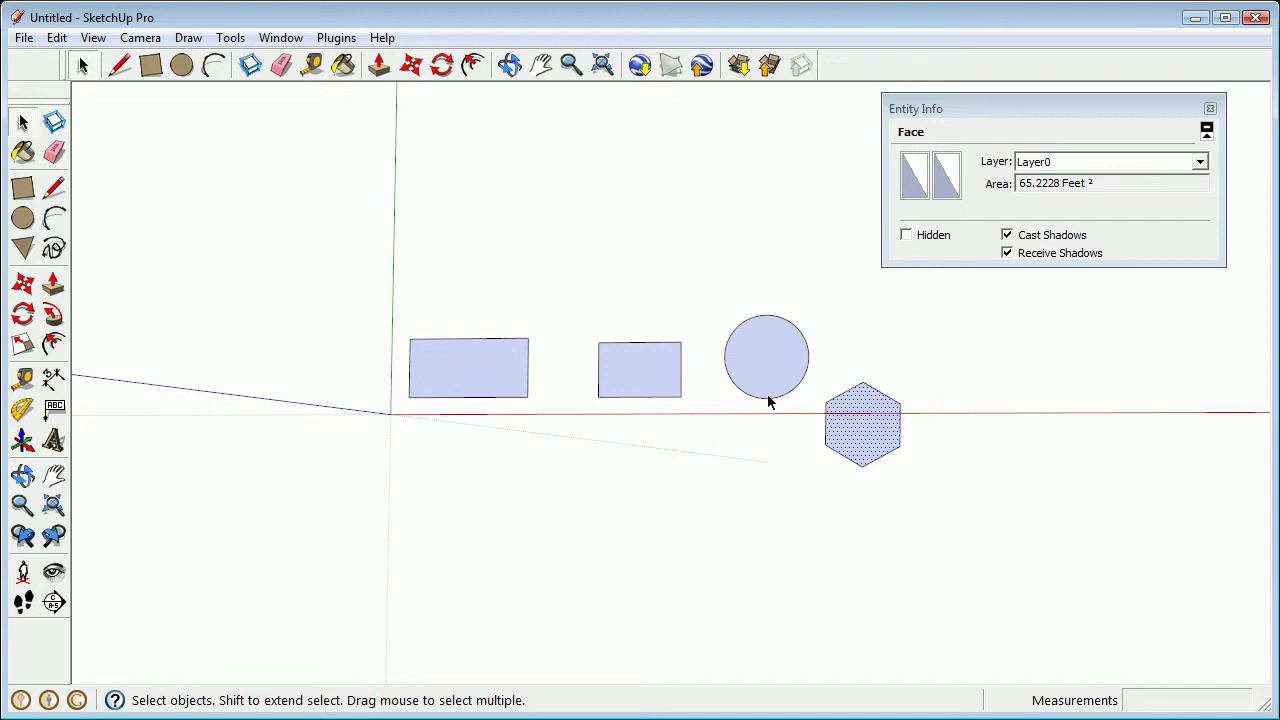
middle_click_drag(888, 457, 897, 142)
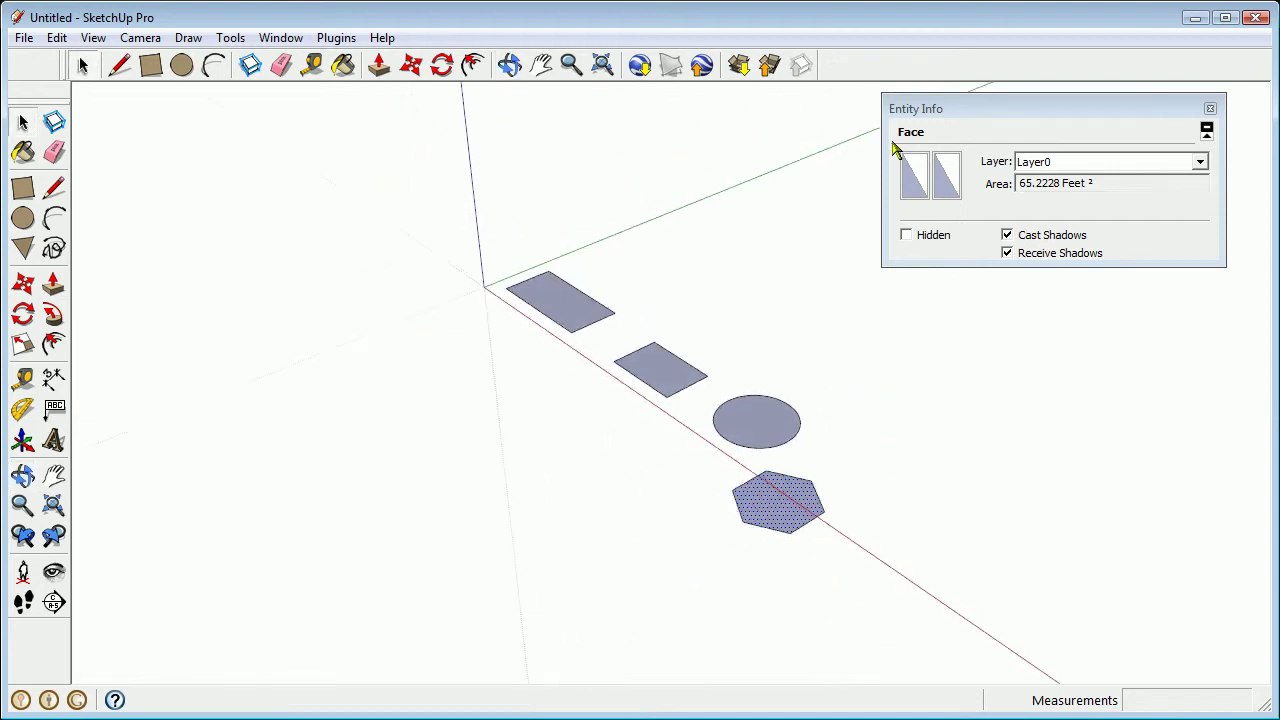
middle_click_drag(617, 351, 468, 334)
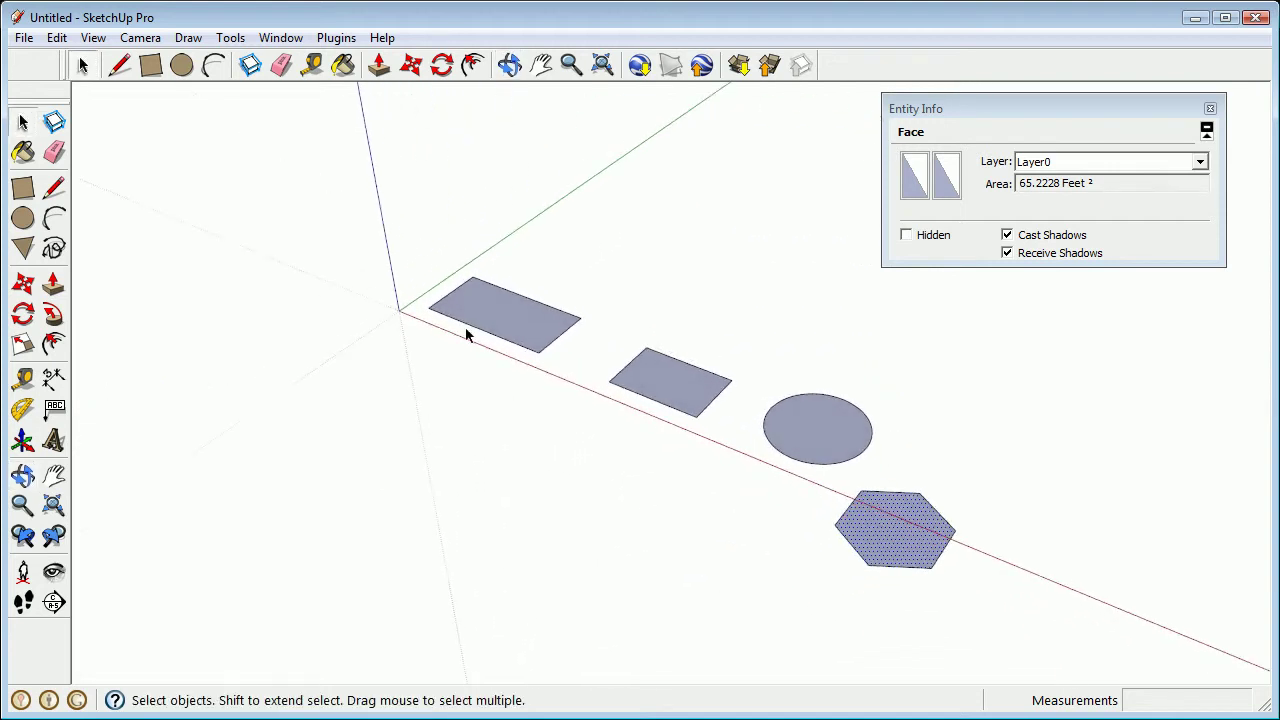
left_click(53, 285)
middle_click_drag(551, 297, 553, 460)
left_click_drag(434, 458, 432, 382)
middle_click_drag(476, 385, 436, 408)
scroll(612, 405, "up", 3)
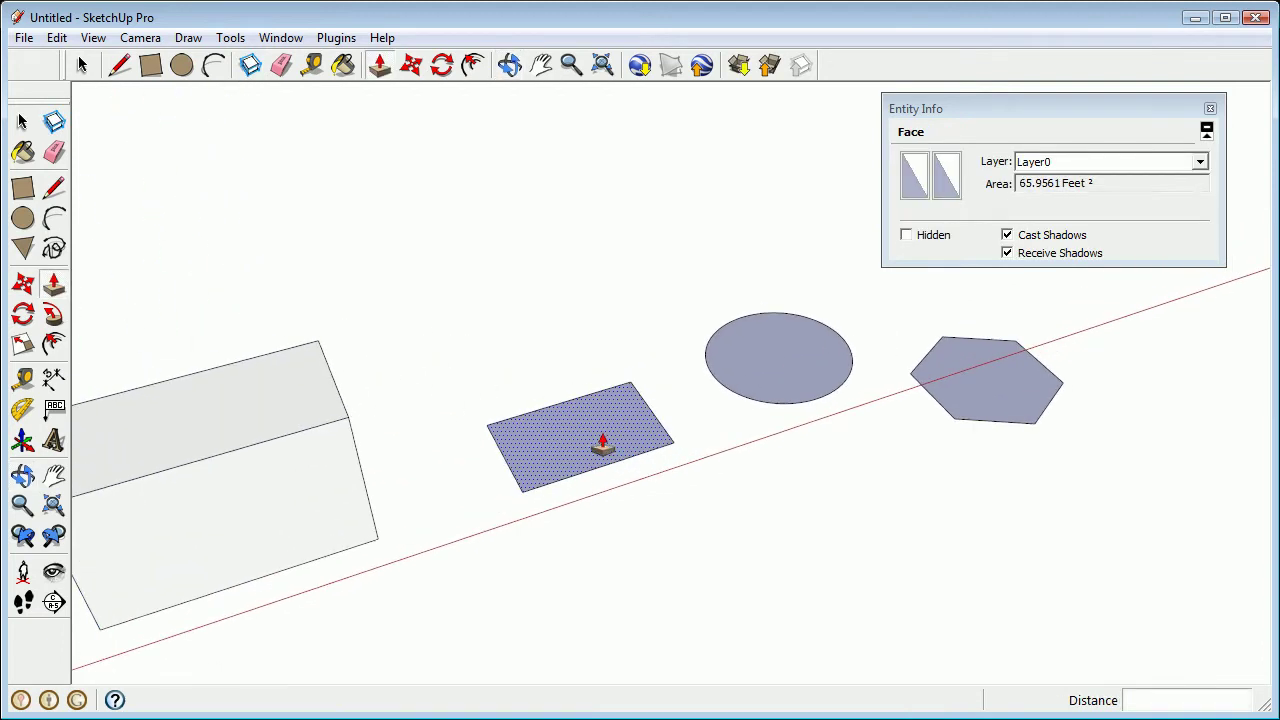
Step: Push/Pull the smaller rectangle, the circle and the hexagon upward into a box, a cylinder and a hexagonal prism
left_click_drag(596, 445, 595, 320)
left_click_drag(777, 363, 789, 272)
left_click_drag(971, 363, 1000, 271)
middle_click_drag(700, 280, 489, 294)
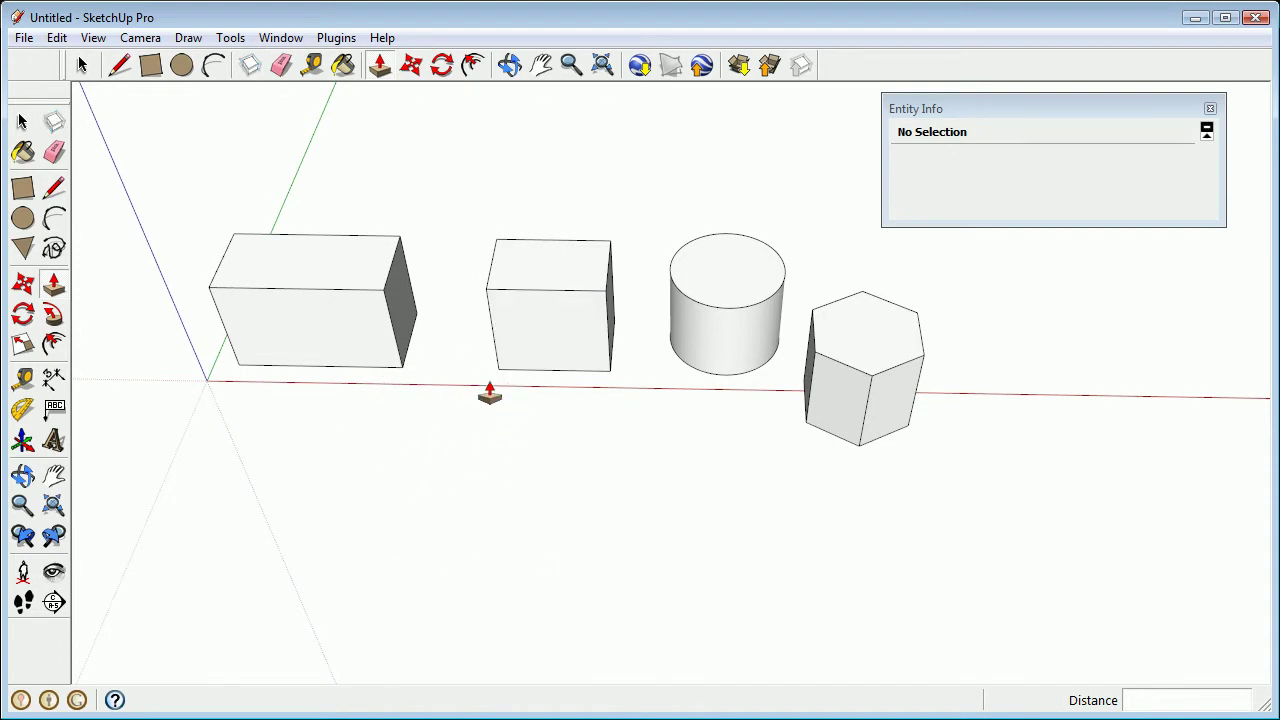
Step: Push/Pull the side faces of the two boxes outward to enlarge both of them
middle_click_drag(477, 342, 700, 363)
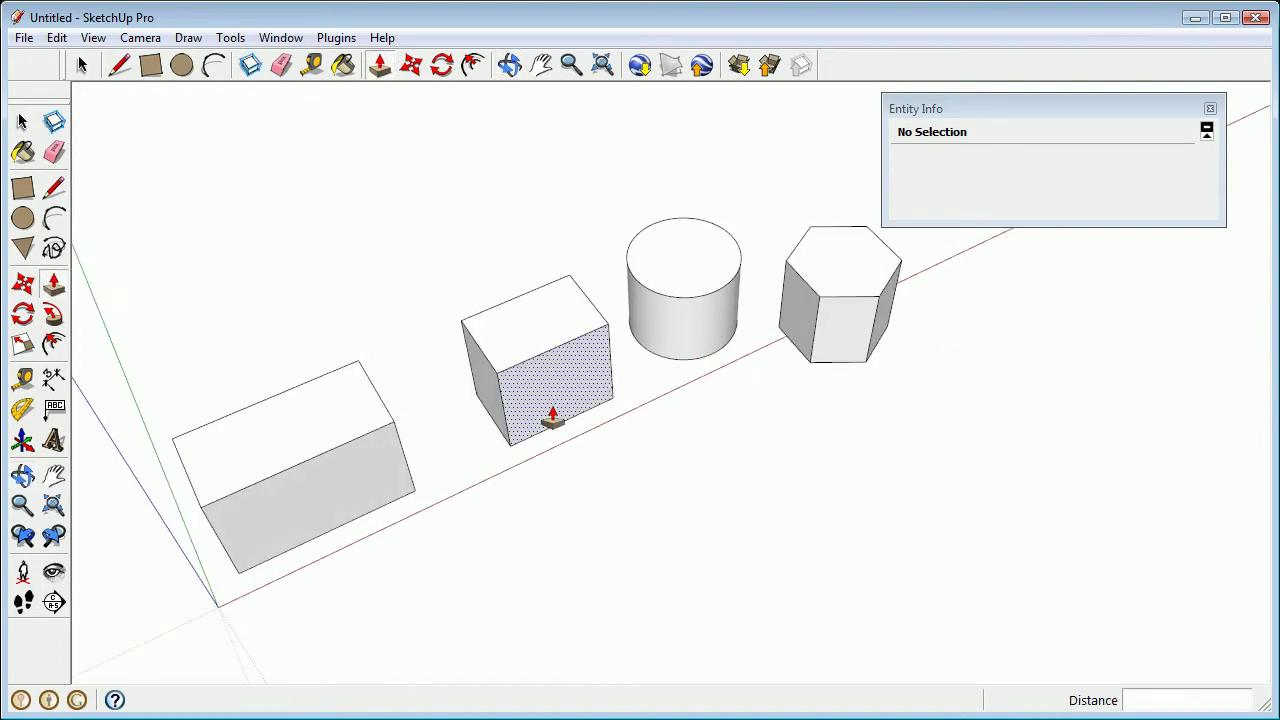
left_click_drag(540, 423, 623, 506)
mouse_move(509, 483)
left_mouse_down()
mouse_move(526, 457)
mouse_move(480, 477)
left_mouse_up()
mouse_move(480, 477)
middle_mouse_down()
mouse_move(243, 477)
mouse_move(632, 310)
middle_mouse_up()
left_click_drag(632, 310, 509, 550)
middle_click_drag(509, 550, 794, 360)
left_click_drag(794, 360, 631, 380)
mouse_move(631, 380)
middle_mouse_down()
mouse_move(607, 420)
mouse_move(766, 243)
mouse_move(826, 394)
mouse_move(772, 370)
middle_mouse_up()
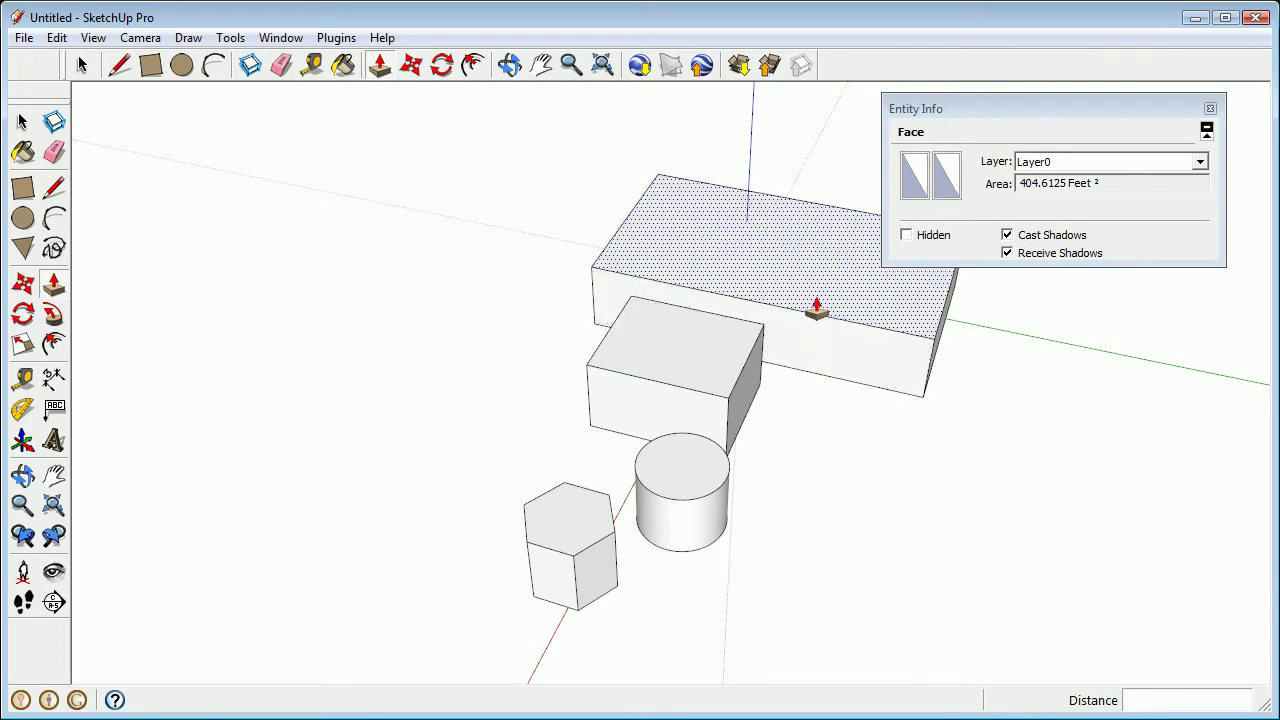
Step: Draw a rectangle about 9' 9" by 8' 10" on the large box's top face, starting at its corner
scroll(816, 310, "up", 6)
middle_click_drag(674, 409, 646, 374)
key("r")
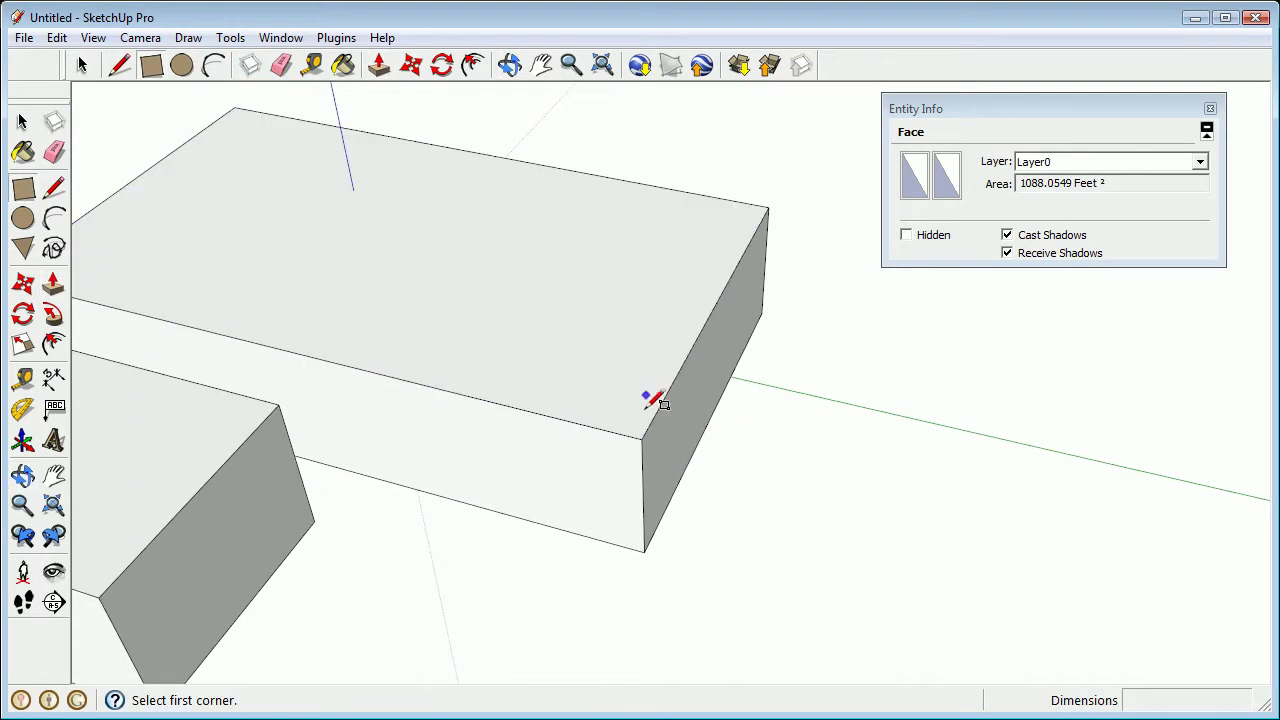
left_click(641, 438)
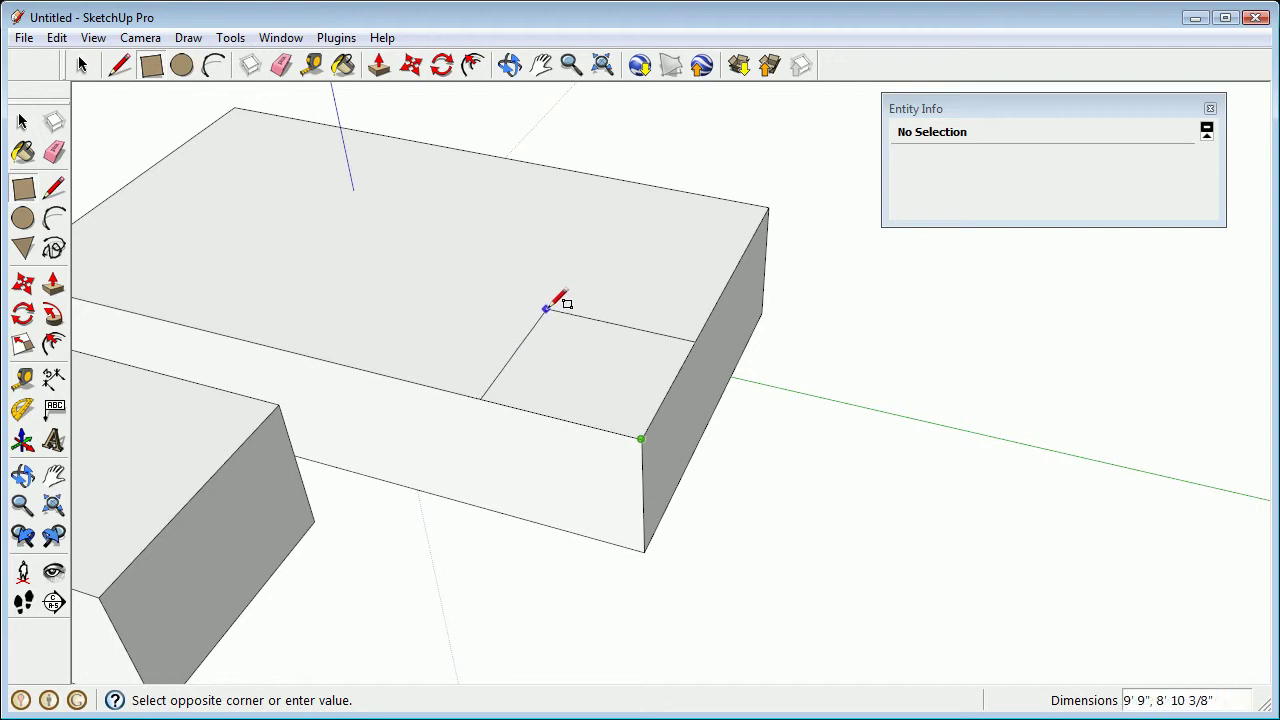
left_click(543, 308)
Step: Push/Pull the corner rectangle up and back down, pushing it through the large box's base to cut the corner out
middle_click_drag(551, 400, 600, 354)
key("p")
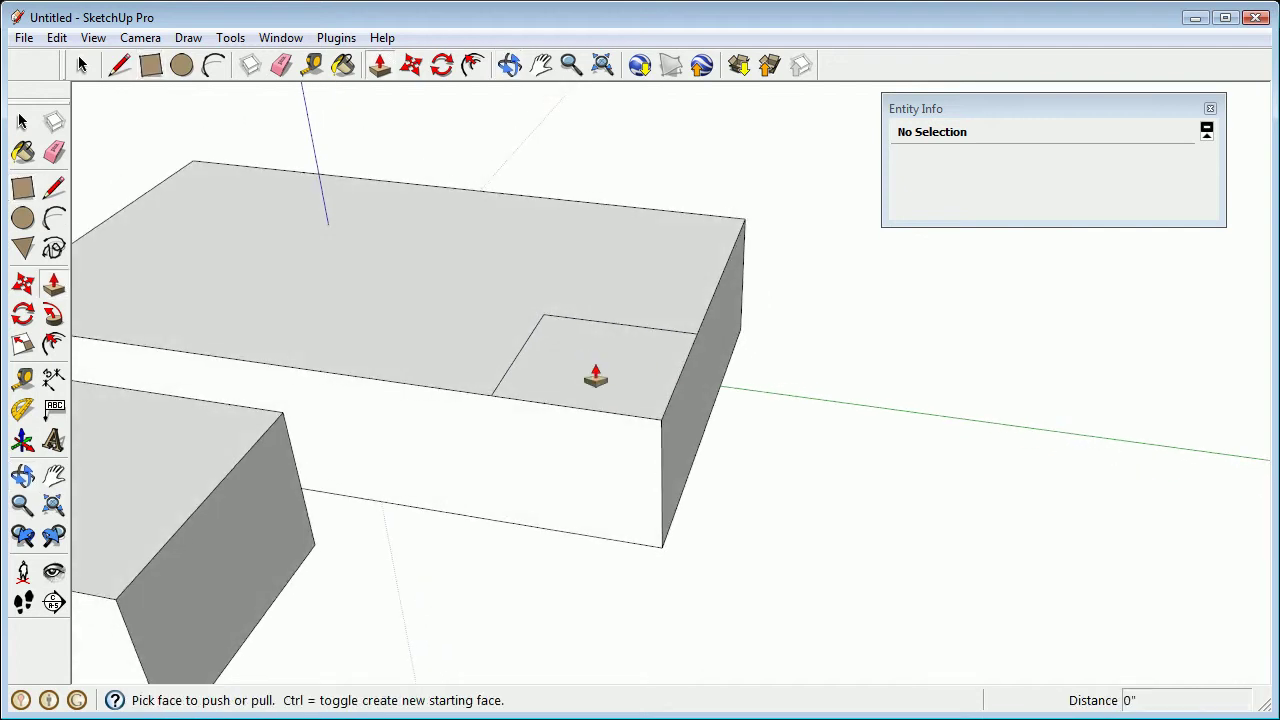
left_click_drag(596, 377, 574, 286)
middle_click_drag(574, 286, 706, 222)
left_click_drag(706, 225, 706, 218)
middle_click_drag(669, 269, 551, 288)
left_click_drag(678, 258, 720, 503)
middle_click_drag(720, 503, 539, 475)
left_click(626, 451)
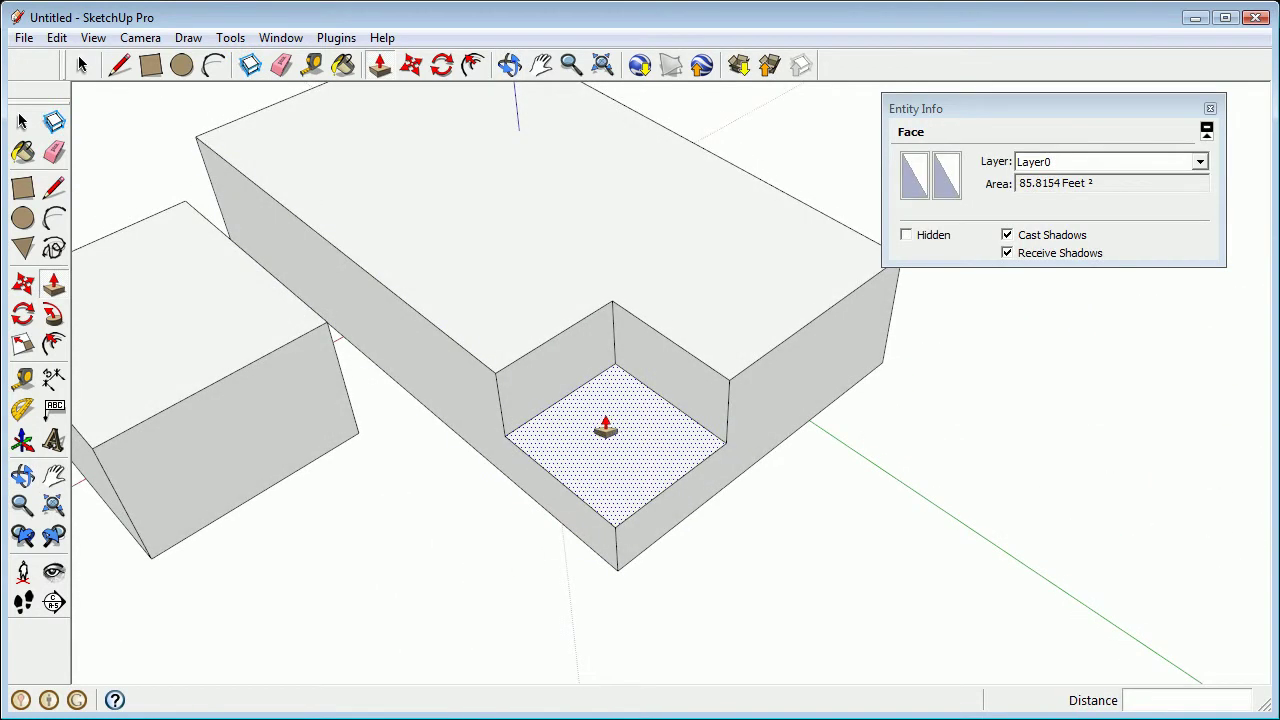
left_click_drag(608, 430, 608, 466)
Step: Draw a circle on the vertical face inside the large box's corner notch
middle_click_drag(608, 466, 586, 297)
scroll(631, 447, "up", 2)
middle_click_drag(591, 343, 529, 311)
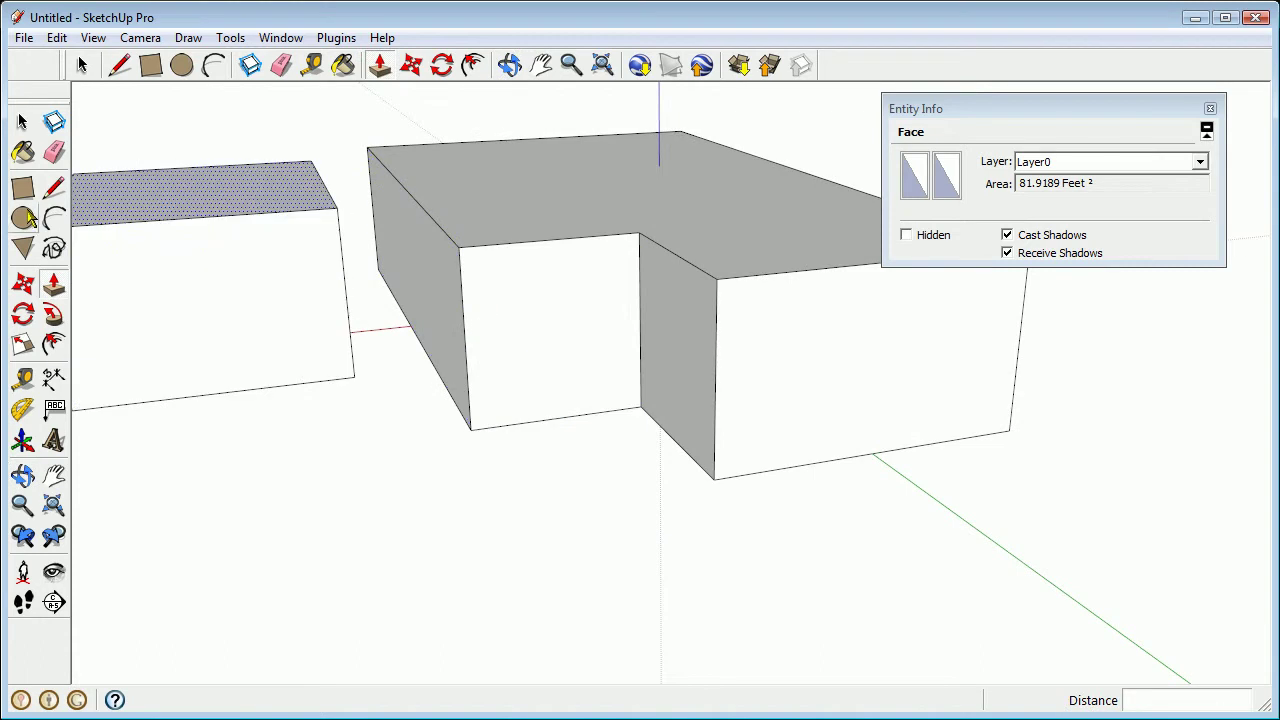
key("c")
left_click(540, 320)
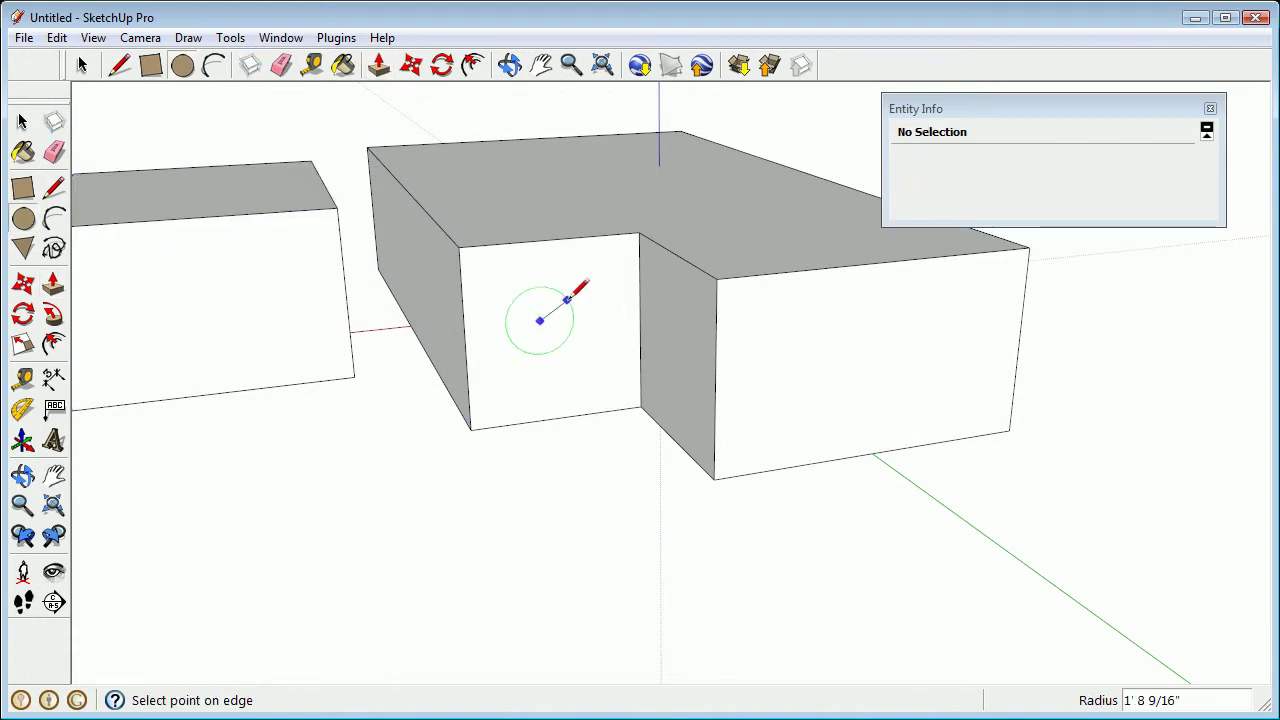
left_click(598, 273)
Step: Push the circle on the notch face through the large box to its far side
middle_click_drag(526, 322, 529, 391)
key("p")
left_click(494, 393)
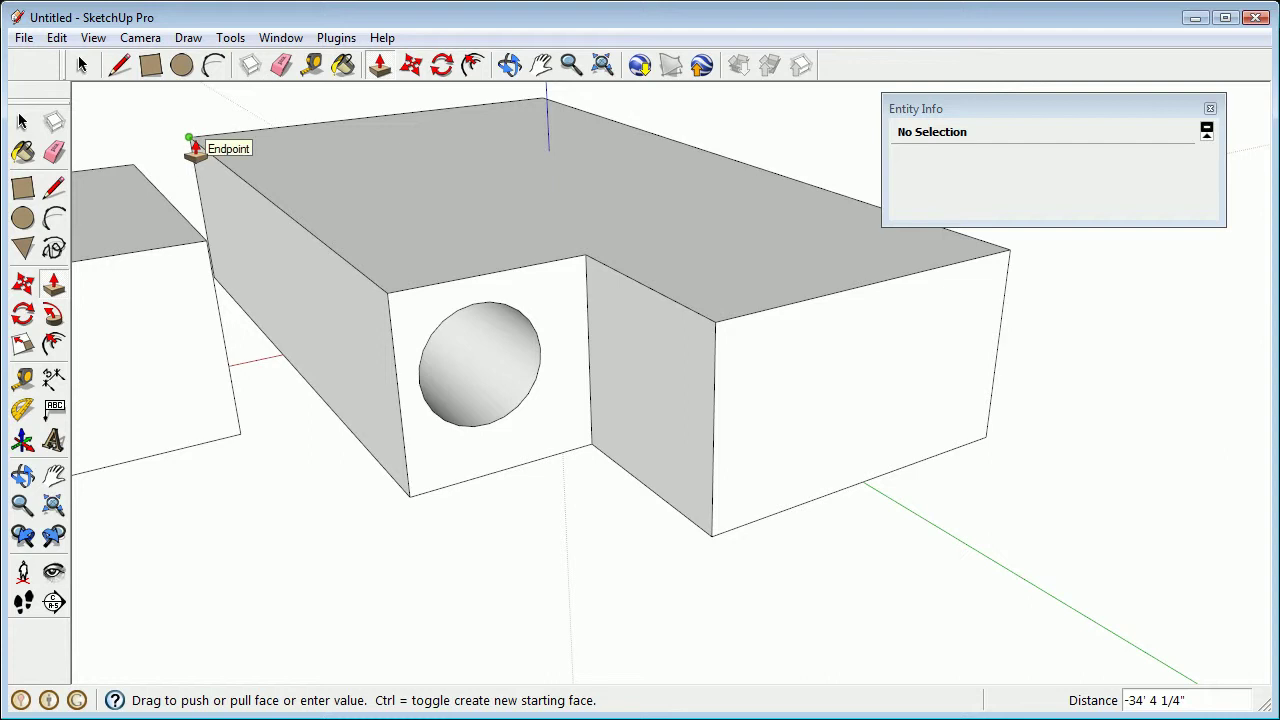
middle_click_drag(195, 148, 1043, 163)
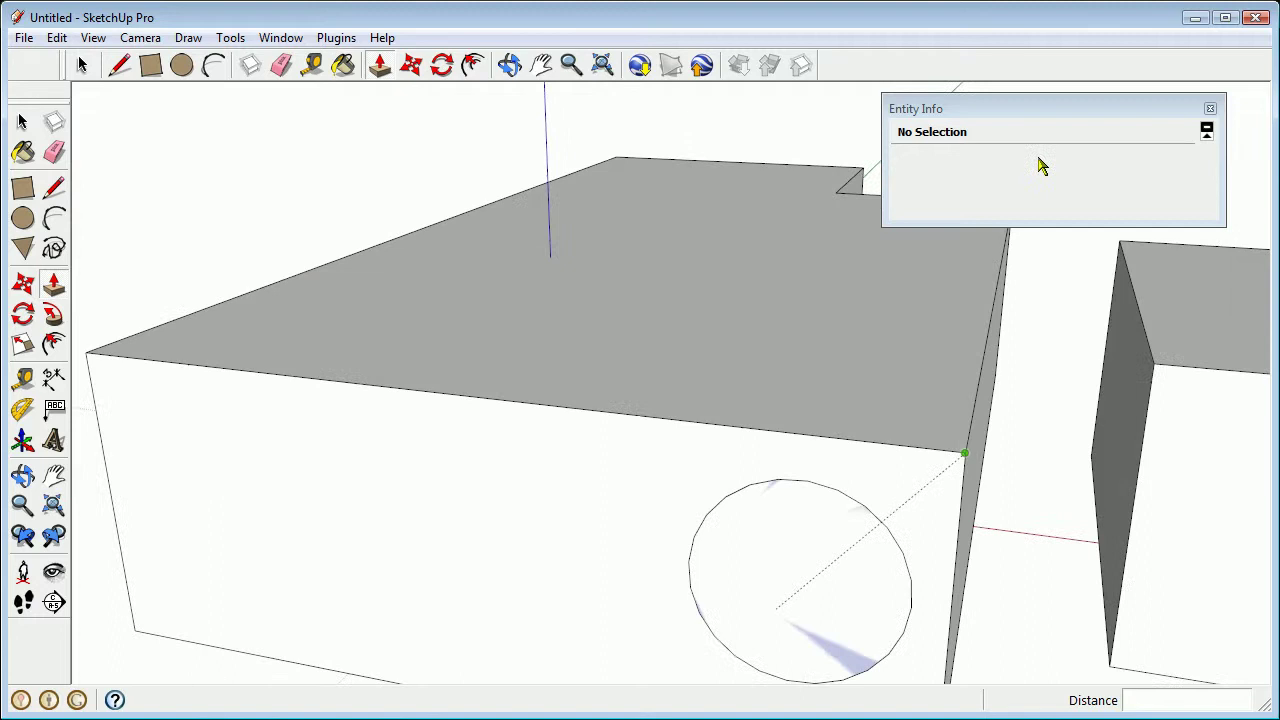
left_click(907, 487)
middle_click_drag(908, 491, 423, 200)
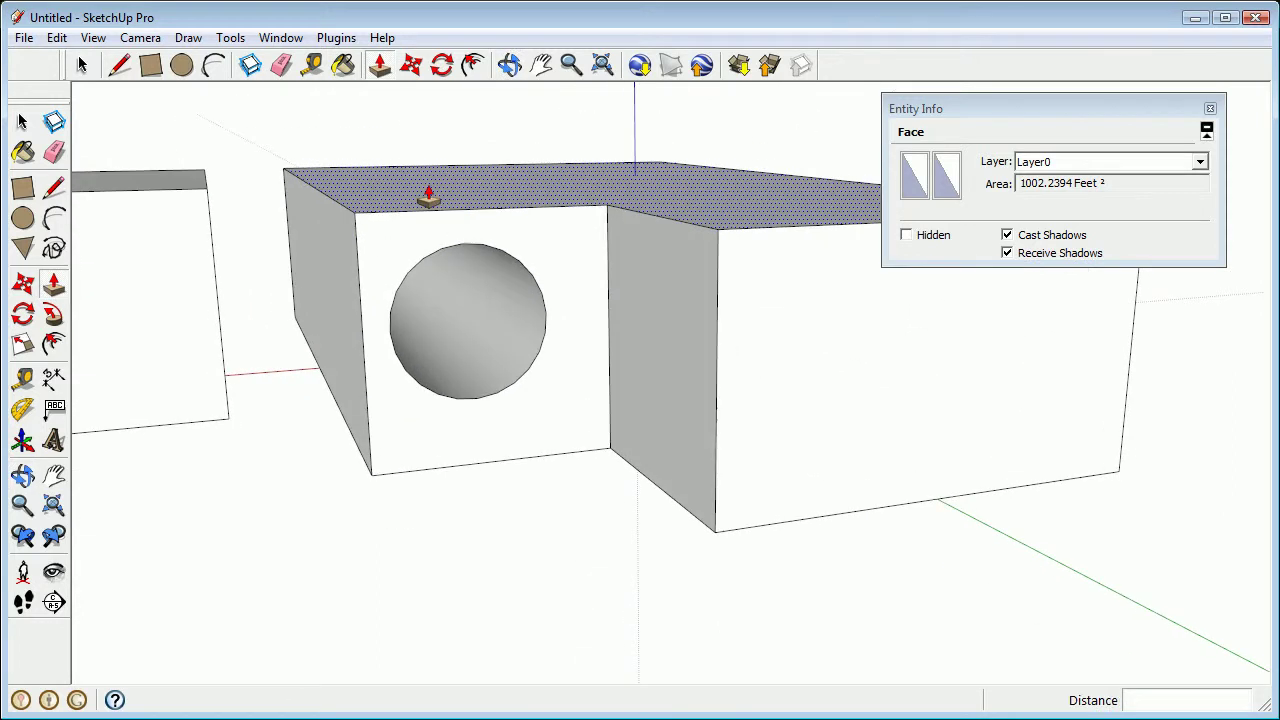
Step: Pull the circle out of the notch face into a cylinder level with the large box's adjacent front face
middle_click_drag(463, 248, 554, 363)
left_click(517, 377)
middle_click_drag(591, 412, 451, 334, "shift")
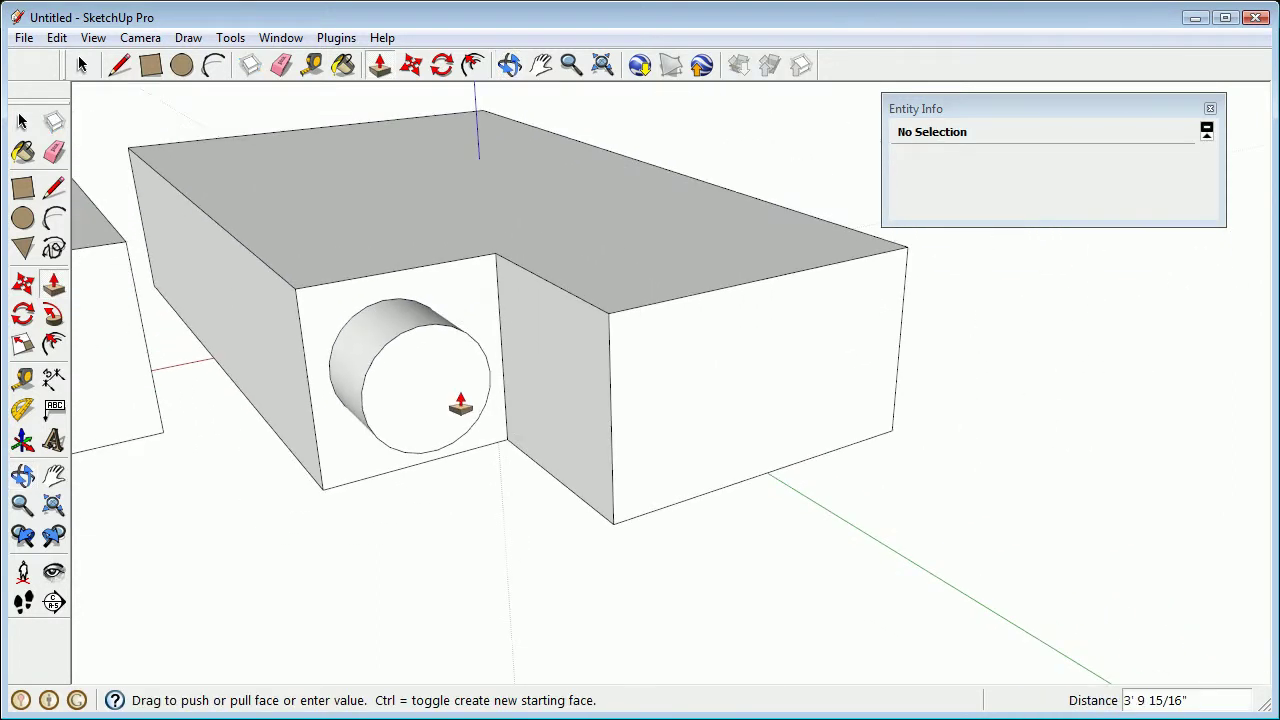
left_click(686, 363)
middle_click_drag(686, 363, 1015, 302)
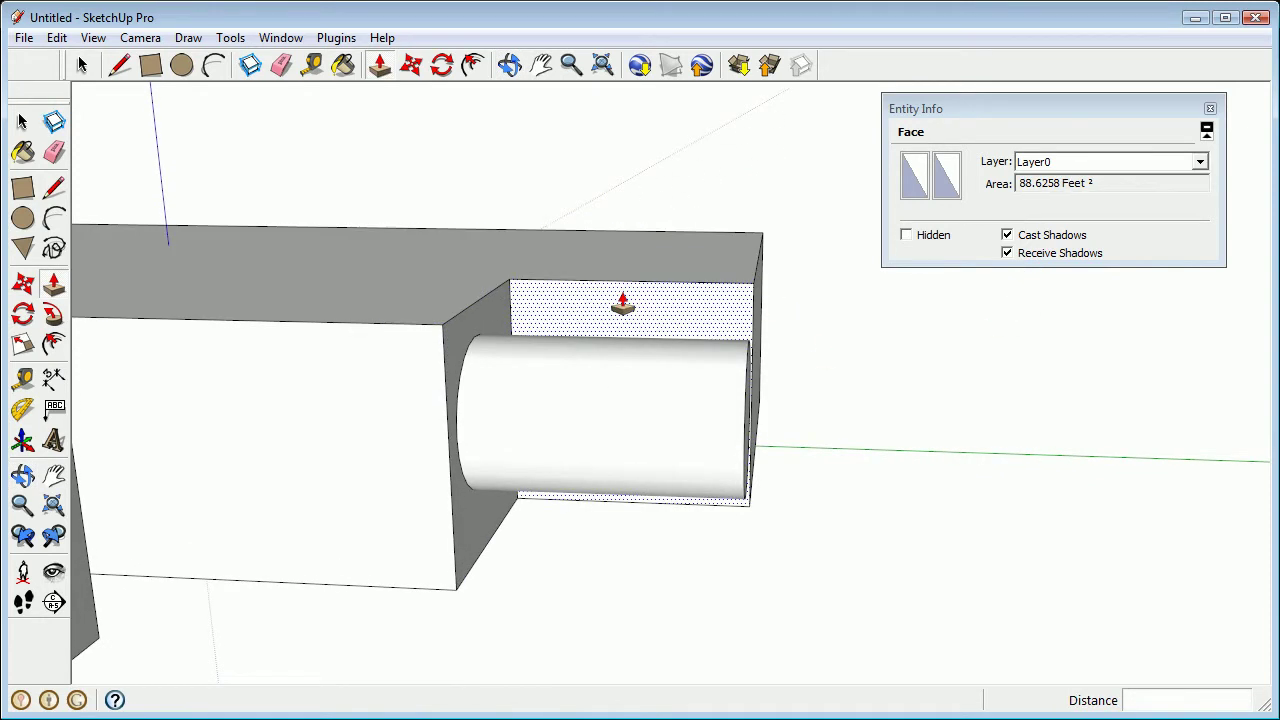
Step: Select the whole freestanding cylinder with a window selection that encloses only it
middle_click_drag(618, 297, 126, 275)
left_click(23, 283)
middle_click_drag(549, 291, 588, 307)
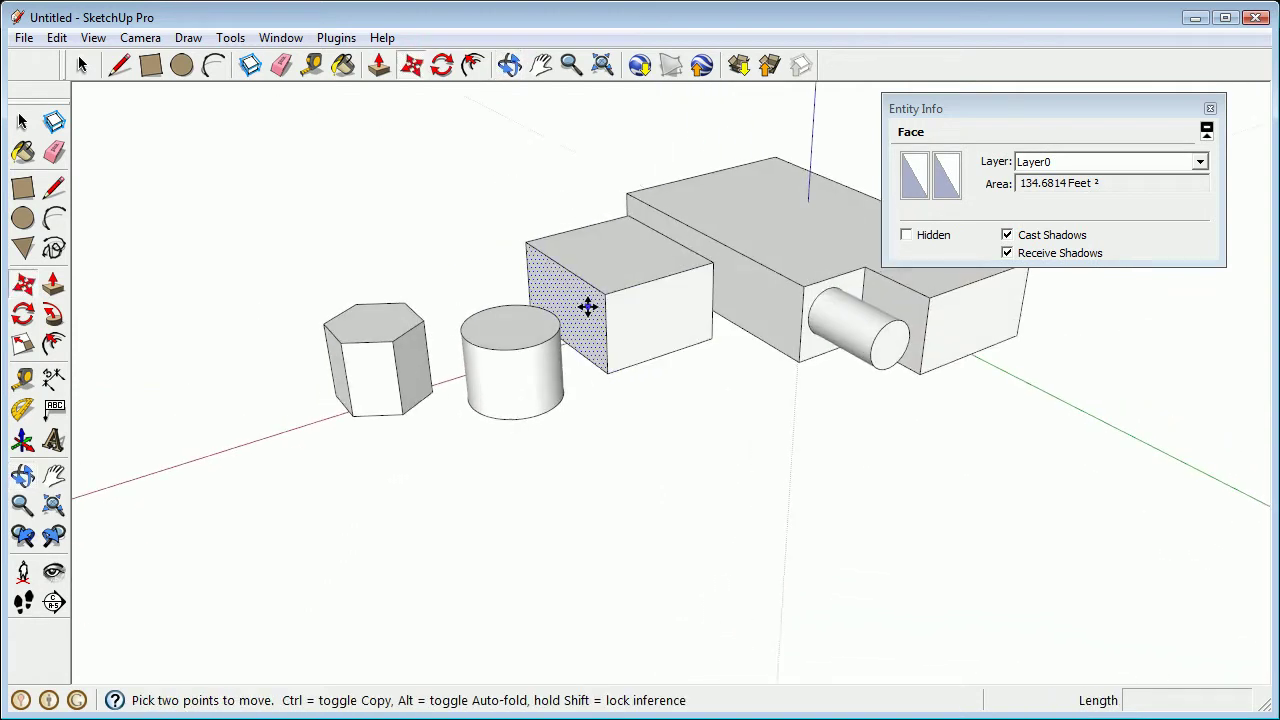
middle_click_drag(507, 369, 637, 363)
scroll(577, 369, "up", 5)
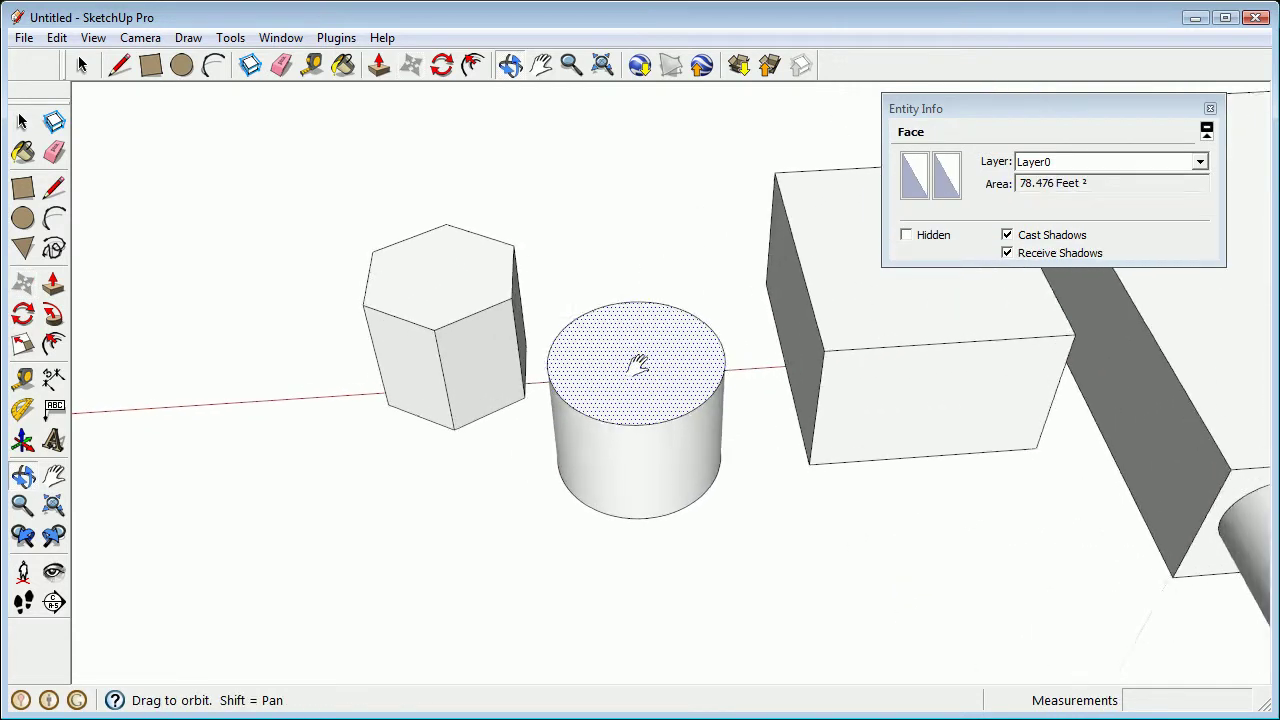
scroll(637, 363, "up", 1)
middle_click_drag(585, 398, 584, 384)
left_click_drag(530, 257, 756, 613)
middle_click_drag(630, 420, 616, 393)
left_click_drag(523, 256, 767, 583)
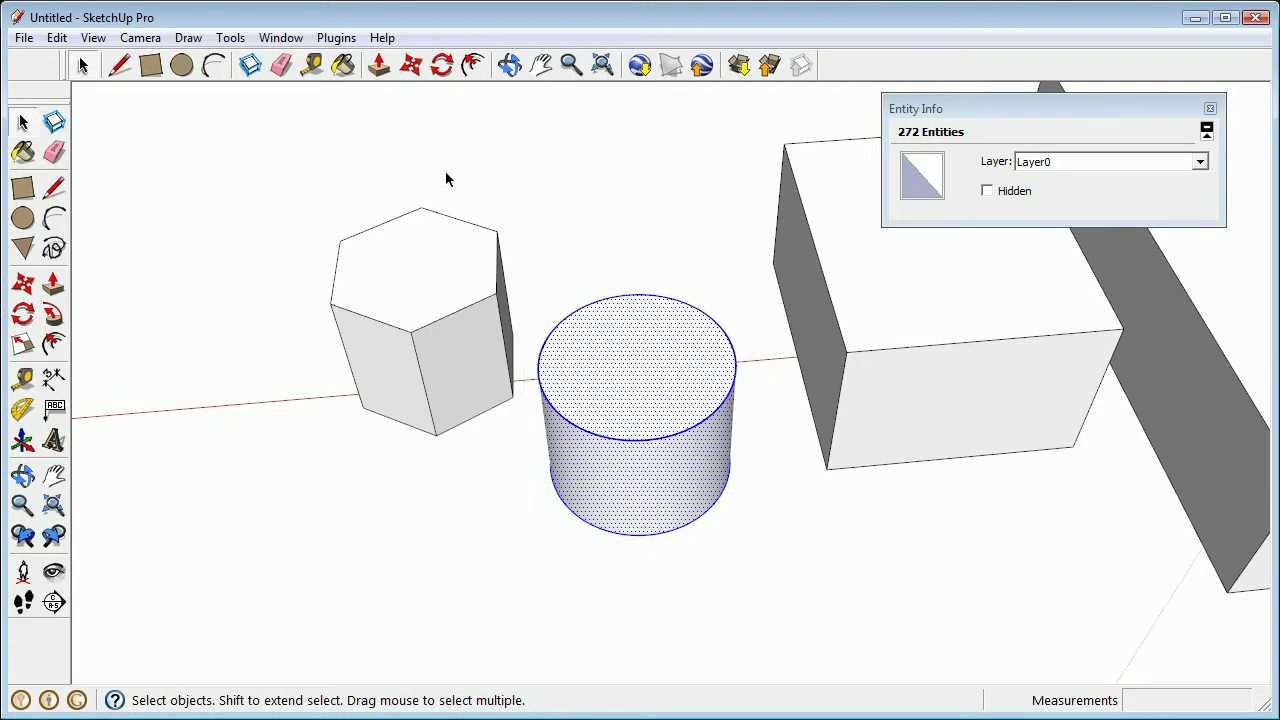
Step: Try crossing selections over the cylinder that also catch the neighbouring hexagonal prism
left_click_drag(450, 170, 766, 652)
middle_click_drag(601, 402, 450, 404)
middle_click_drag(500, 297, 757, 347)
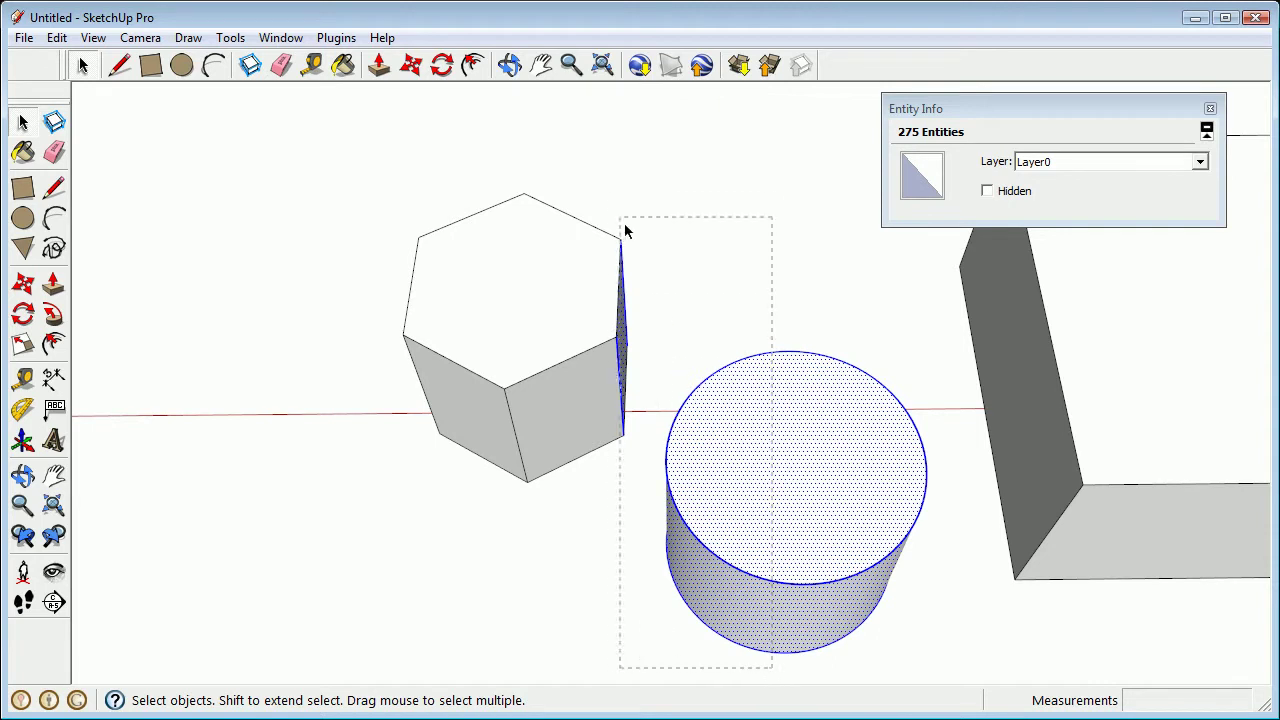
left_click_drag(585, 144, 586, 146)
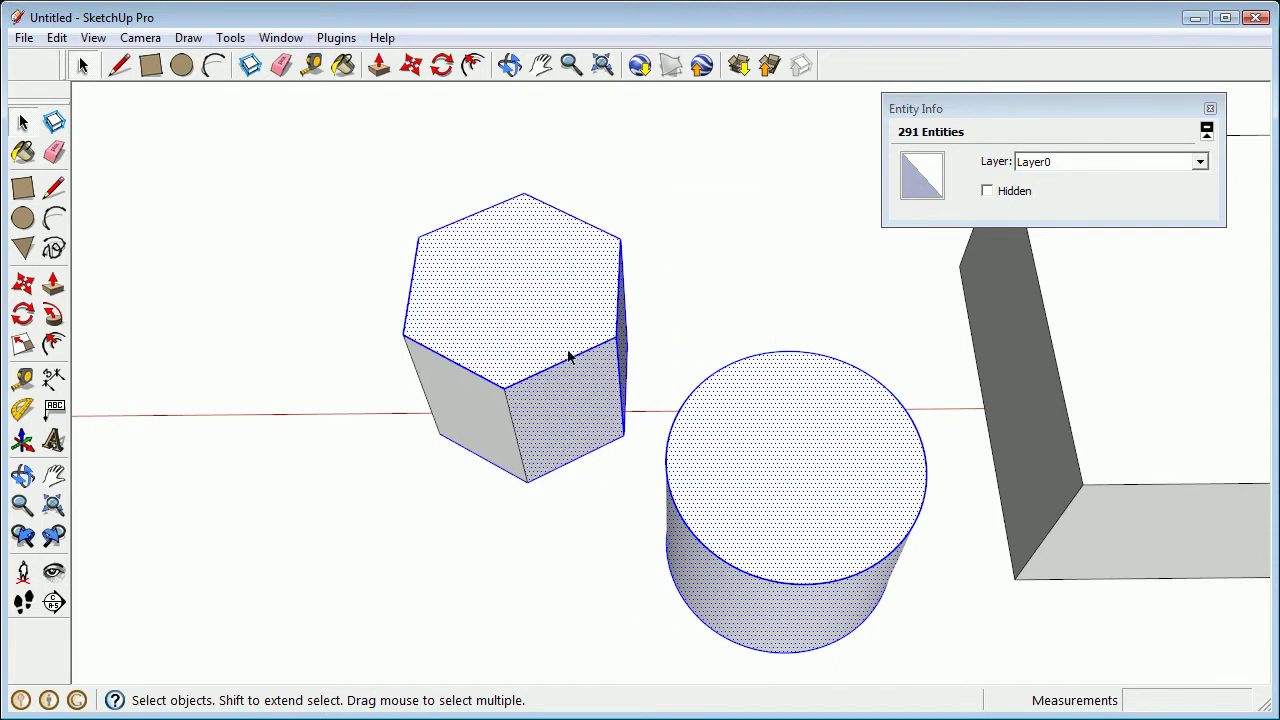
middle_click_drag(625, 507, 560, 495)
Step: Window-select only the freestanding cylinder and move it to open ground in front of the other solids, near the green axis
left_click_drag(549, 245, 759, 597)
middle_click_drag(677, 414, 648, 397)
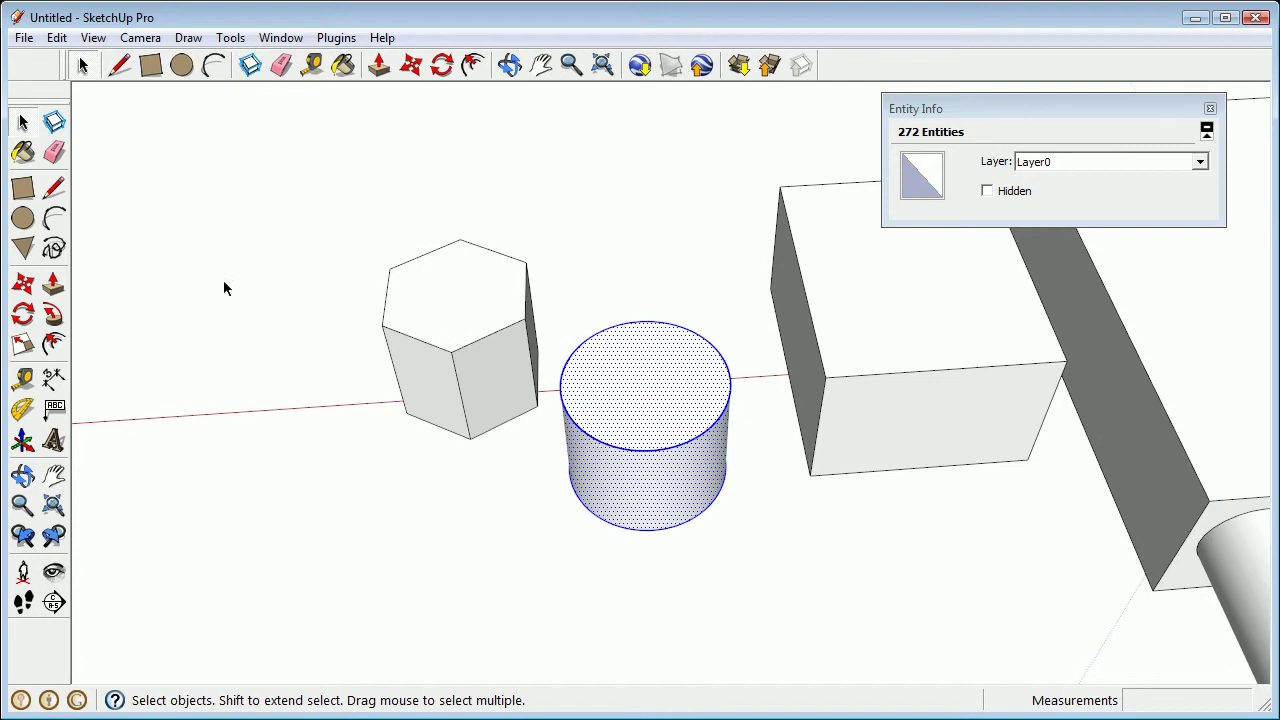
left_click(23, 284)
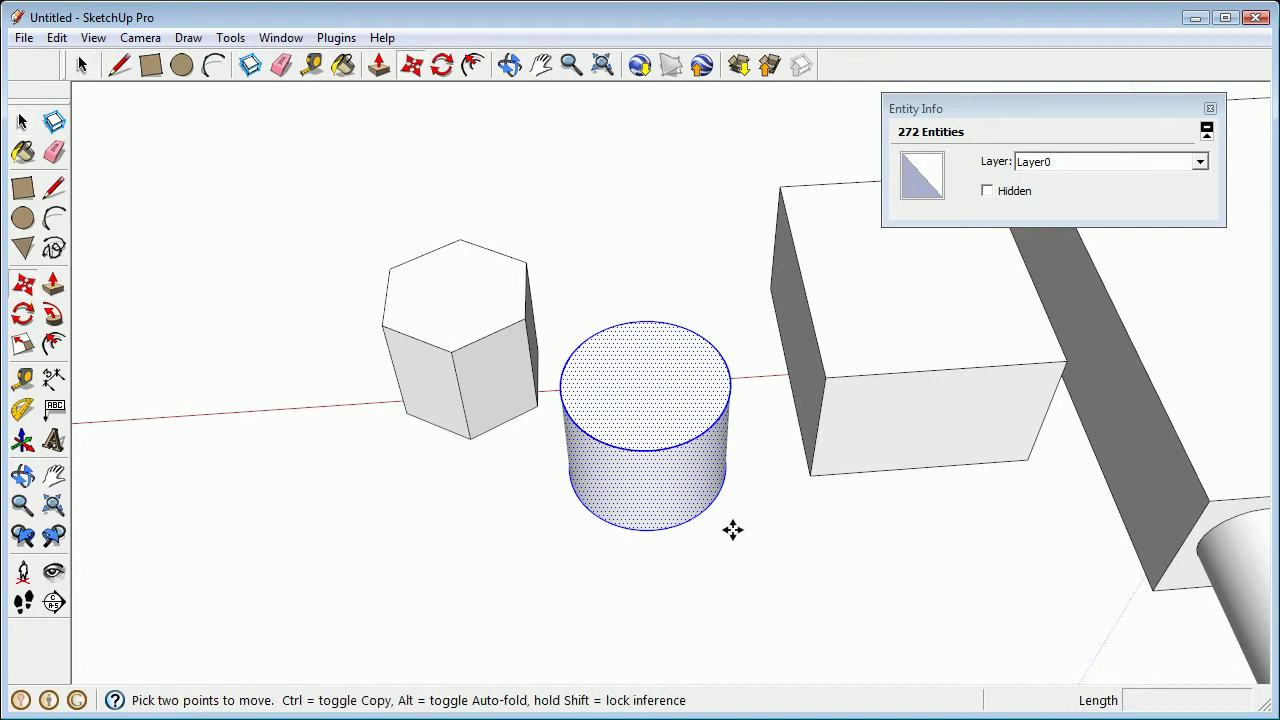
left_click(675, 531)
scroll(670, 520, "down", 5)
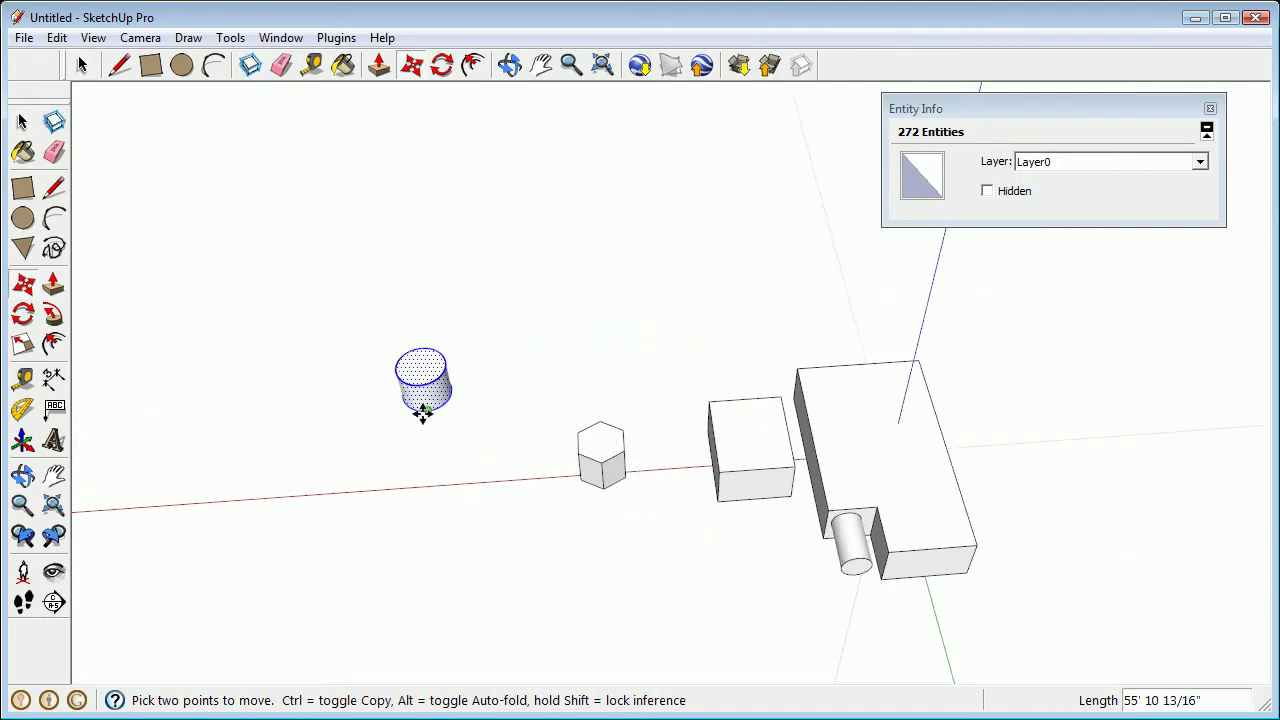
middle_click_drag(869, 449, 795, 135)
left_click(756, 360)
middle_click_drag(756, 360, 808, 645)
scroll(663, 265, "up", 1)
scroll(680, 281, "up", 1)
Step: Select the freestanding cylinder's top face and move it straight up about 12 feet to make the cylinder taller
key("space")
scroll(671, 266, "down", 3)
left_click(714, 426)
scroll(715, 426, "up", 3)
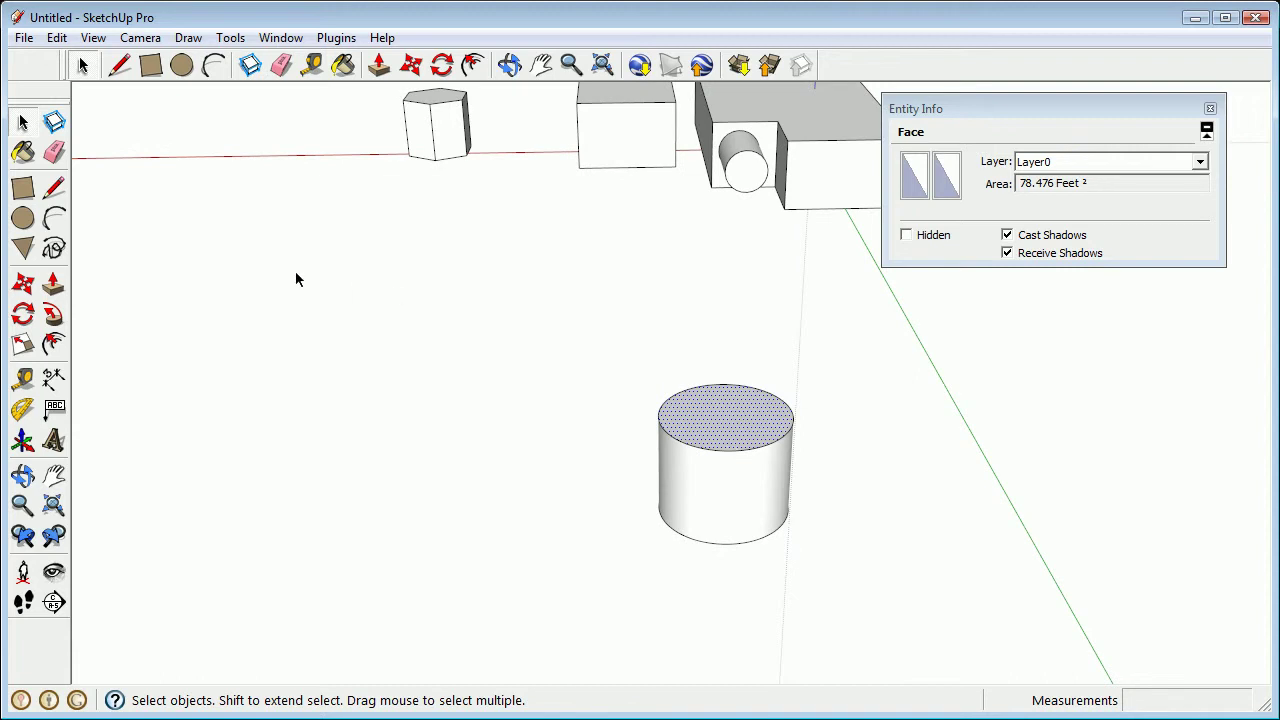
left_click(23, 287)
left_click(656, 411)
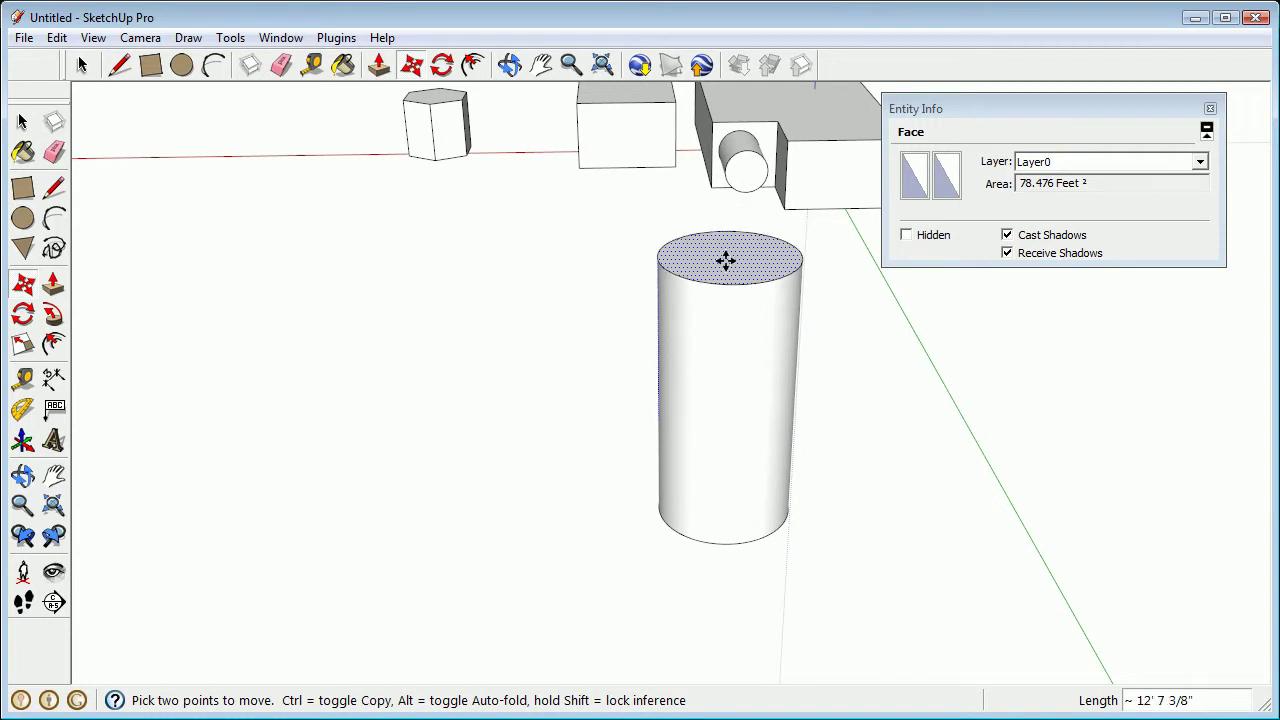
left_click(723, 274)
Step: Move the smaller box's top front edge straight down about 5' 7" to slope its top face
middle_click_drag(806, 134, 579, 400, "shift")
scroll(580, 370, "up", 4)
scroll(597, 356, "up", 2)
key("space")
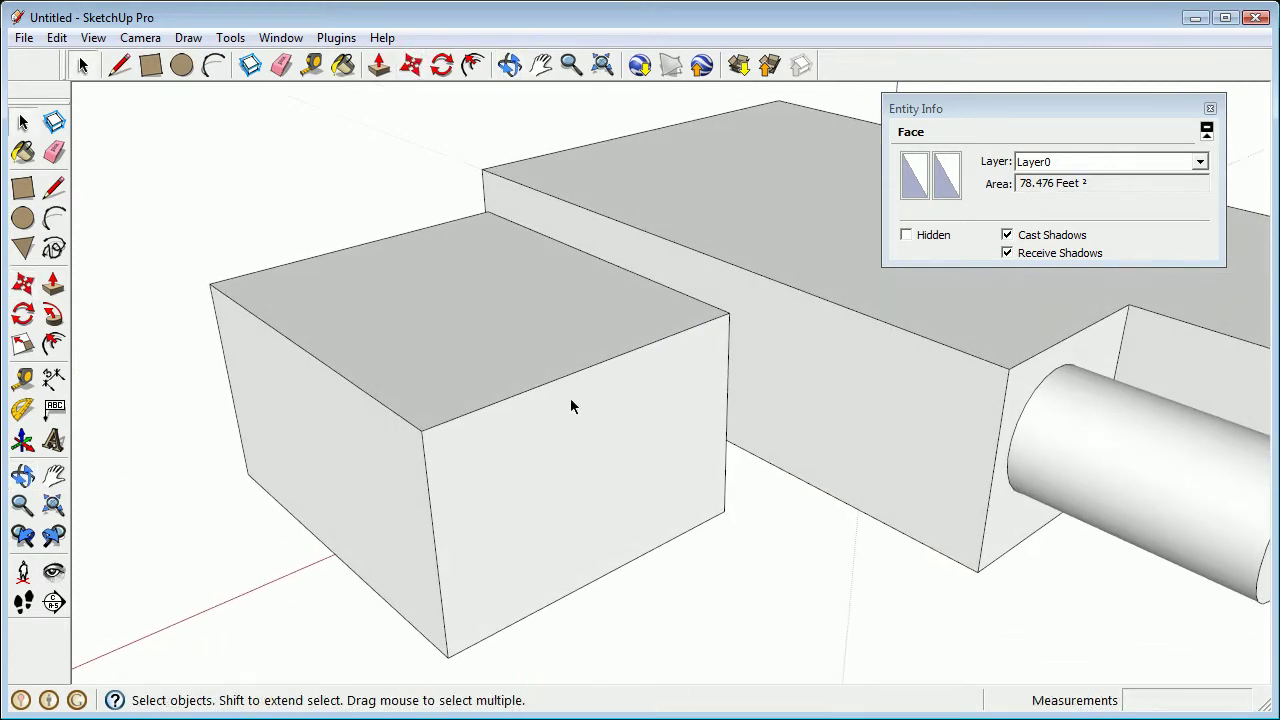
left_click(500, 401)
middle_click_drag(483, 434, 535, 399)
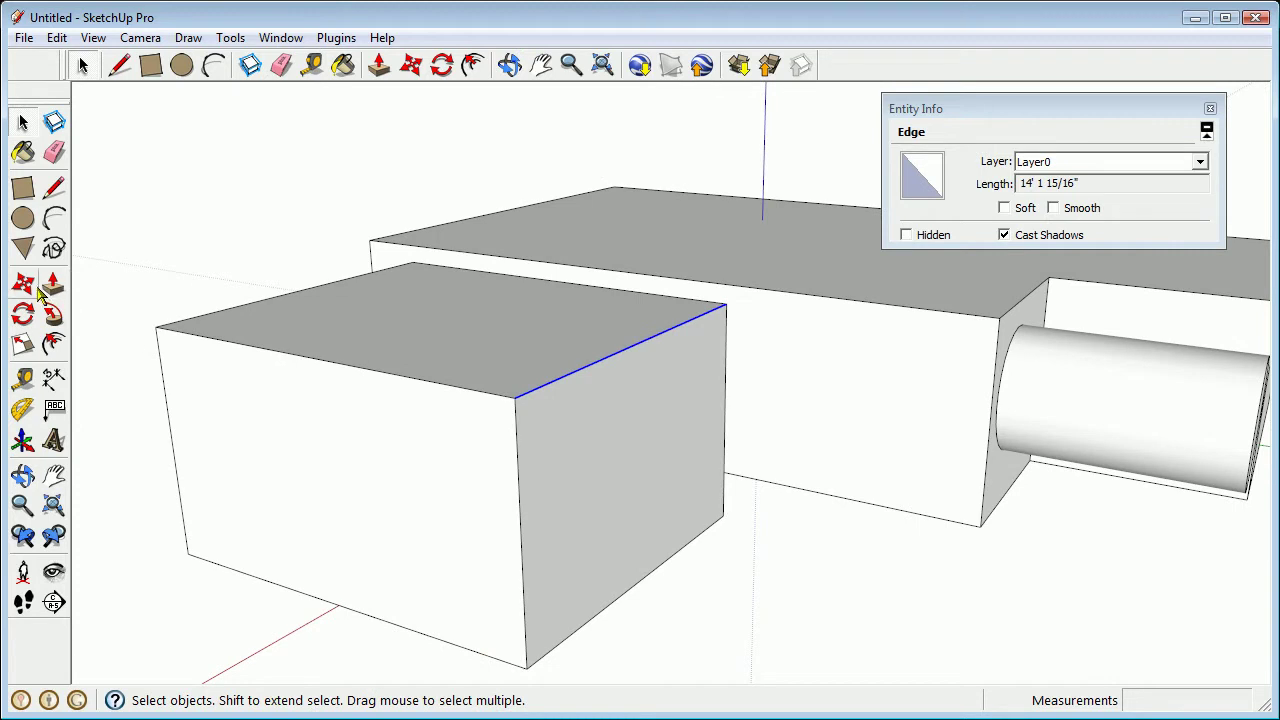
key("m")
left_click(516, 405)
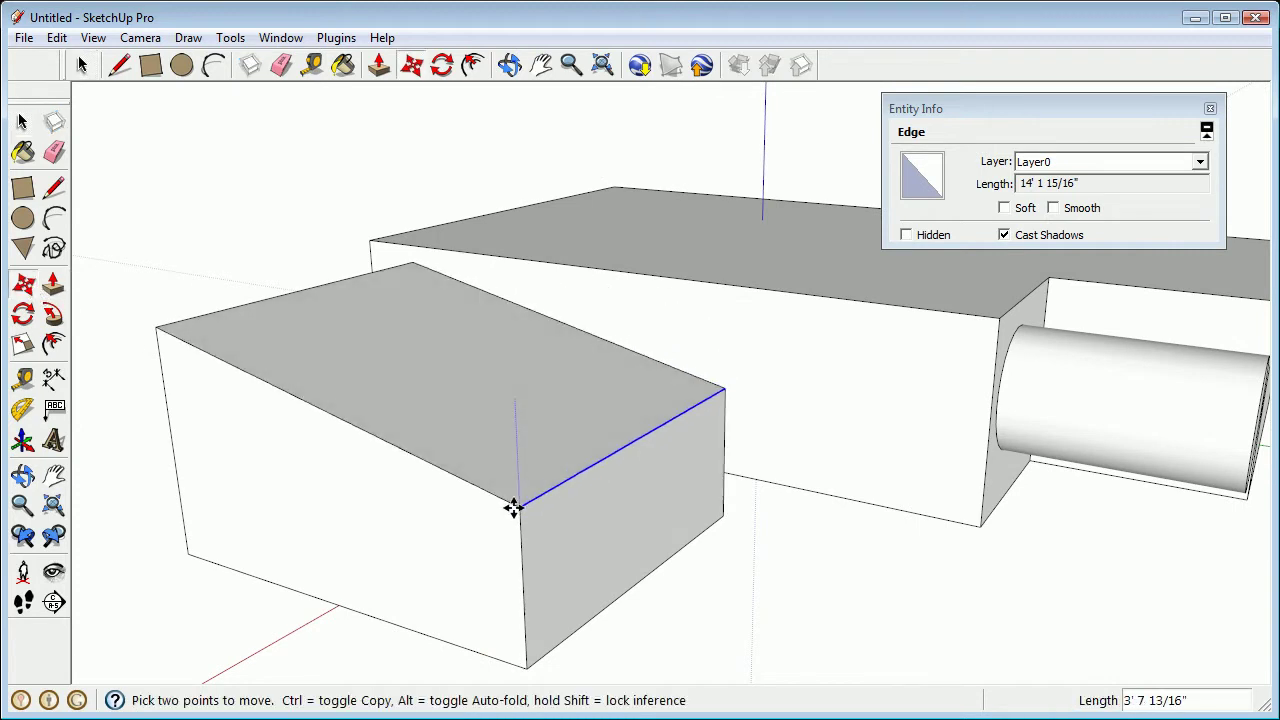
left_click(514, 559)
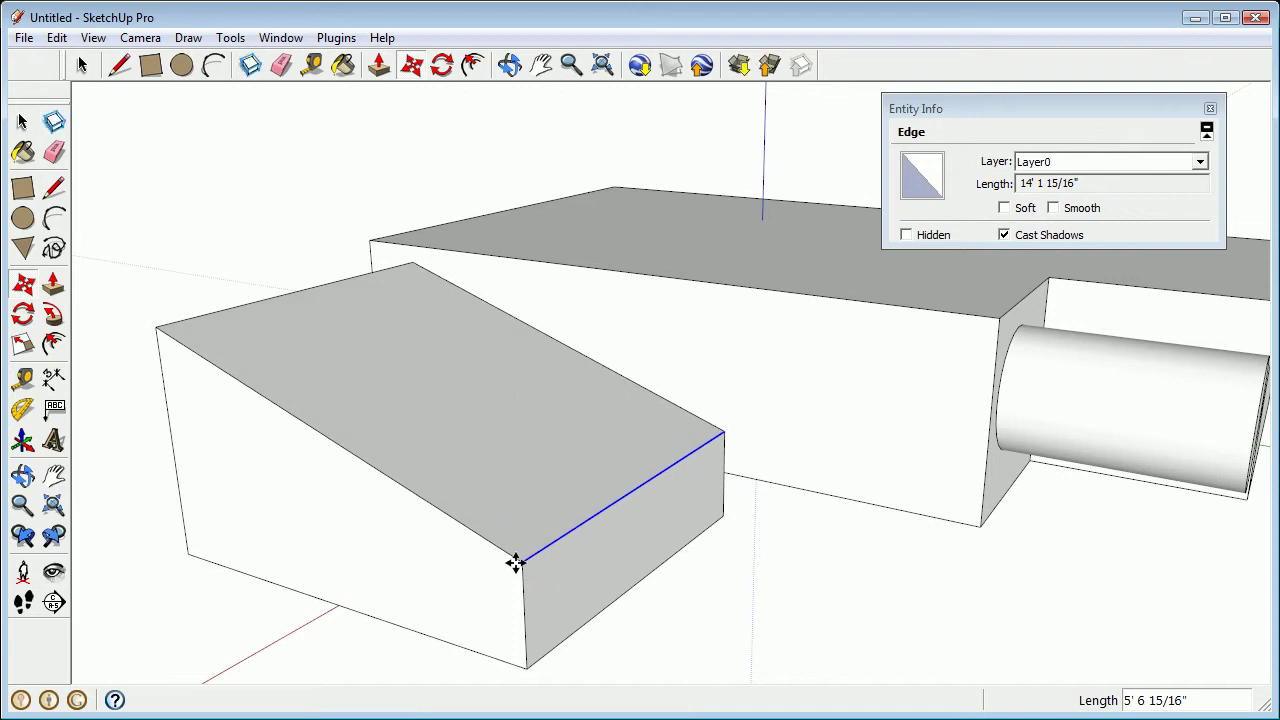
Step: Select the smaller box's sloped top face and move it straight up to make the box much taller
mouse_move(706, 449)
middle_mouse_down()
mouse_move(627, 531)
mouse_move(277, 563)
mouse_move(123, 520)
mouse_move(705, 395)
mouse_move(886, 380)
mouse_move(803, 394)
mouse_move(698, 468)
middle_mouse_up()
scroll(698, 468, "down", 5)
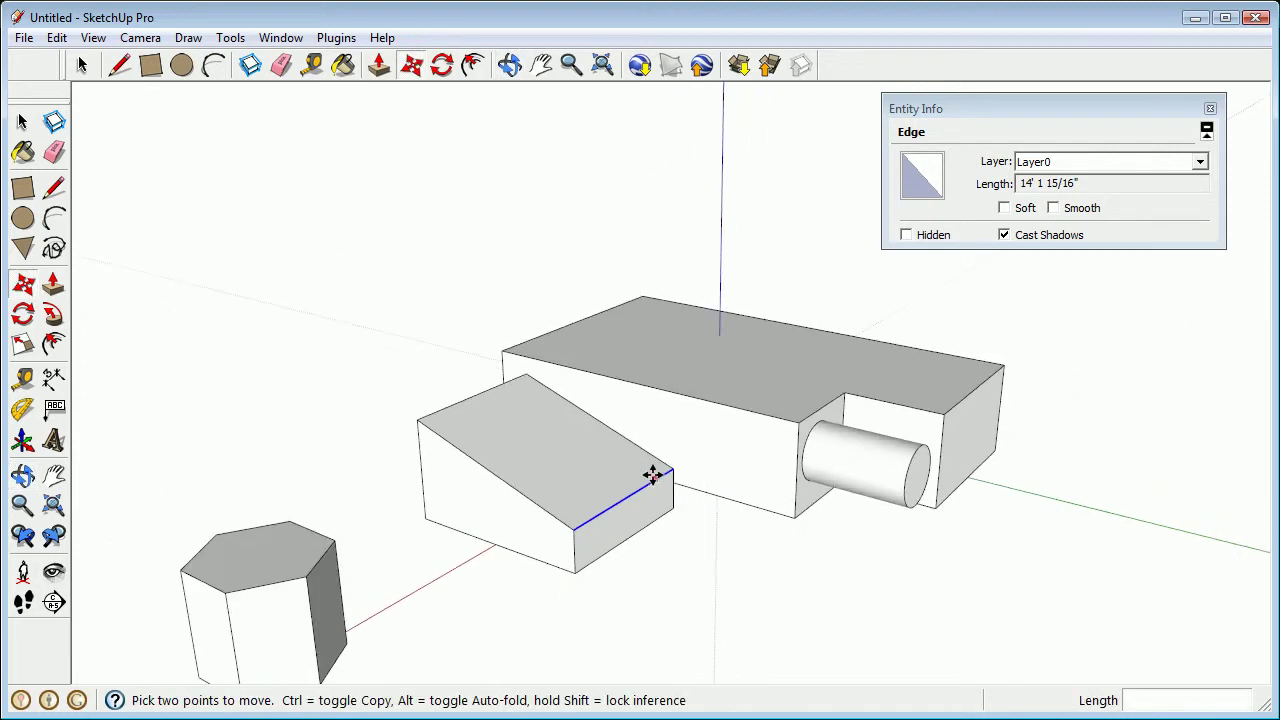
key("space")
left_click(540, 465)
key("m")
left_click(549, 465)
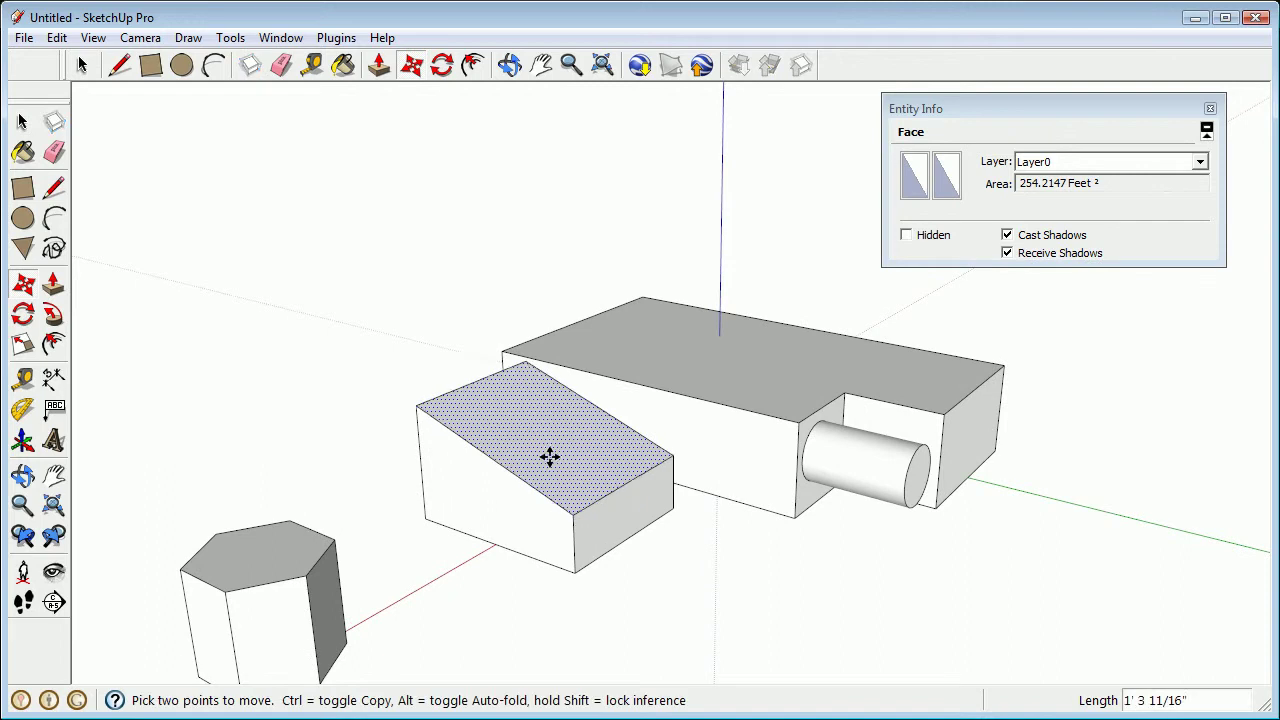
left_click(551, 286)
middle_click_drag(551, 286, 503, 398)
scroll(580, 306, "down", 2)
middle_click_drag(580, 306, 308, 220)
middle_click_drag(703, 297, 626, 271)
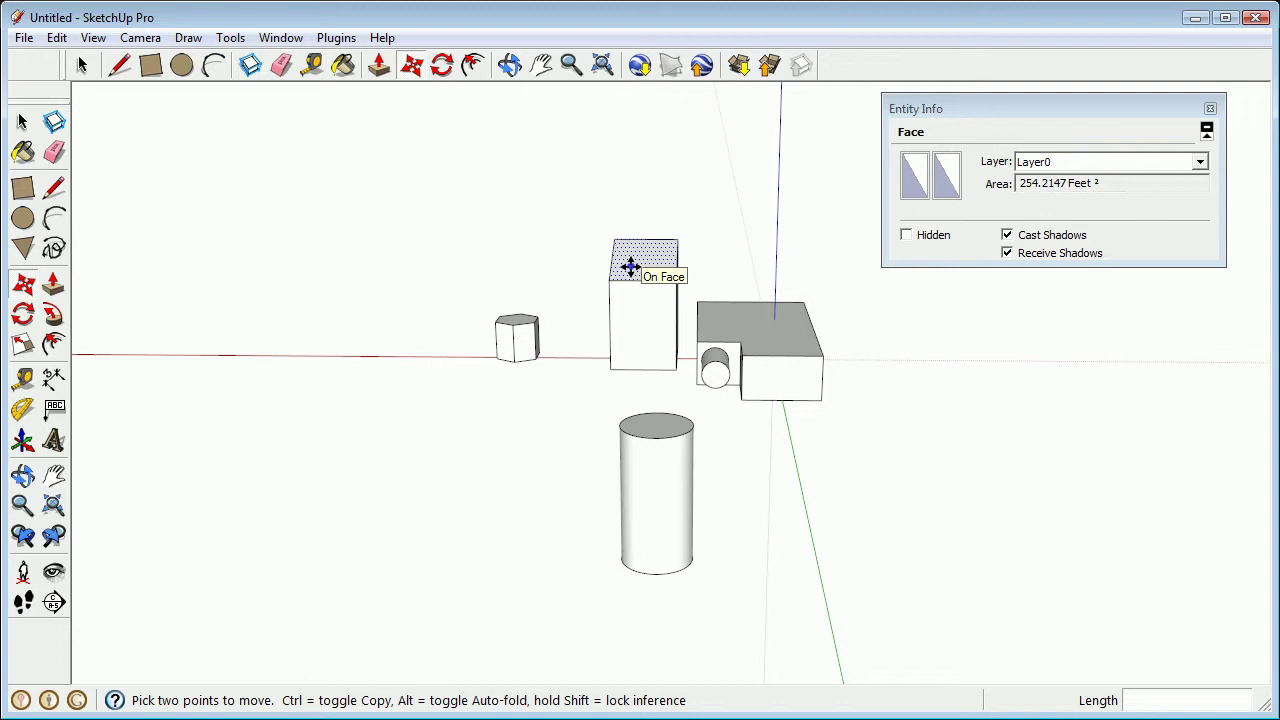
Step: Look up the keyboard shortcut assigned to the Move tool by filtering the shortcut preferences for "move", and close the preferences
left_click(281, 38)
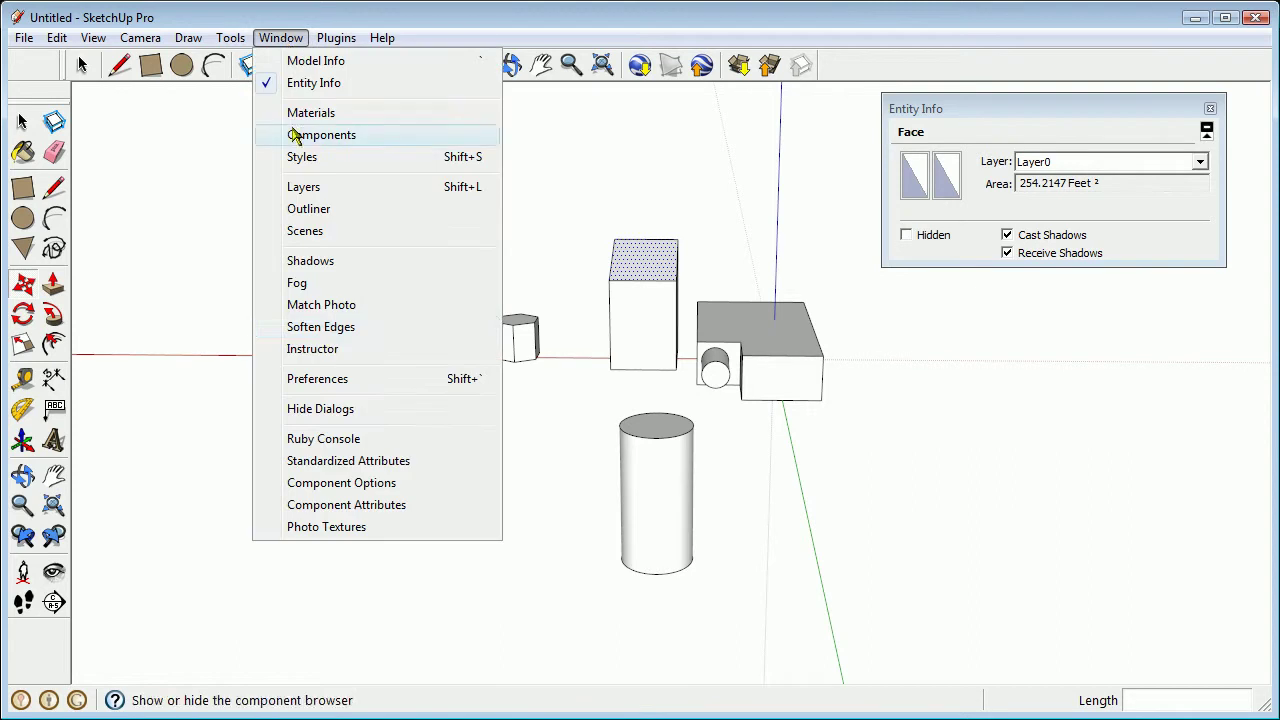
left_click(324, 381)
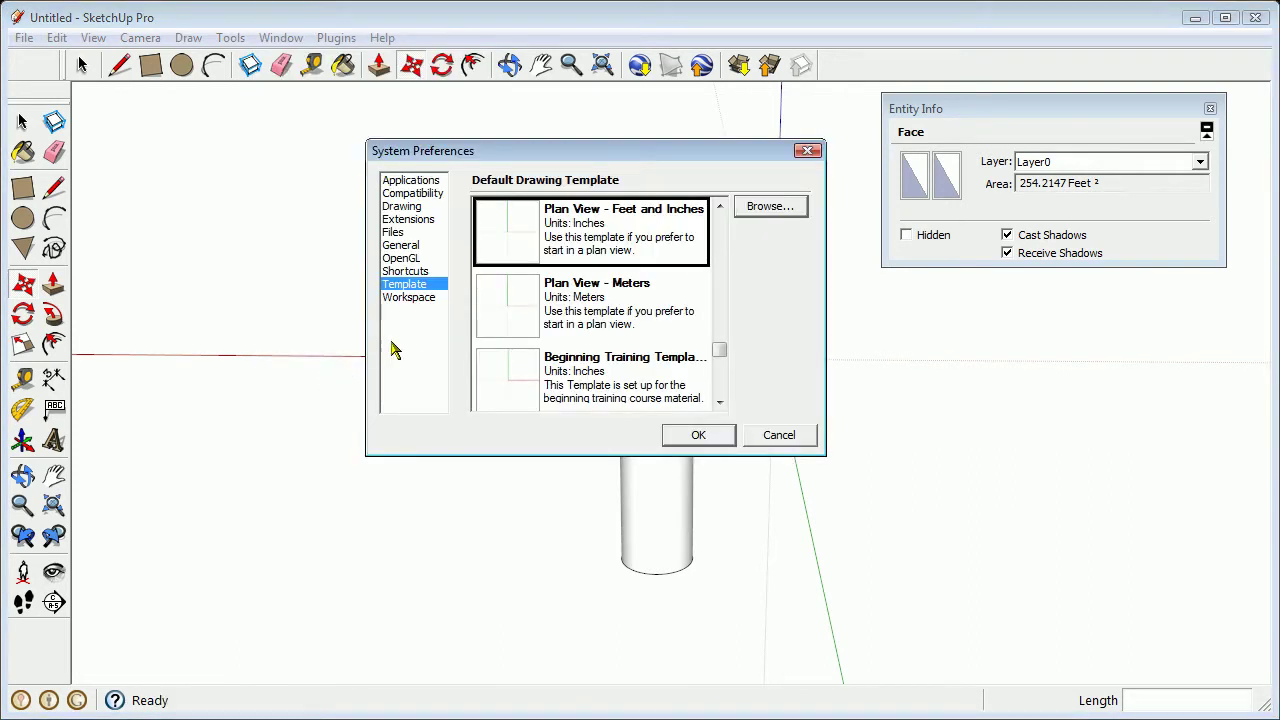
left_click(408, 271)
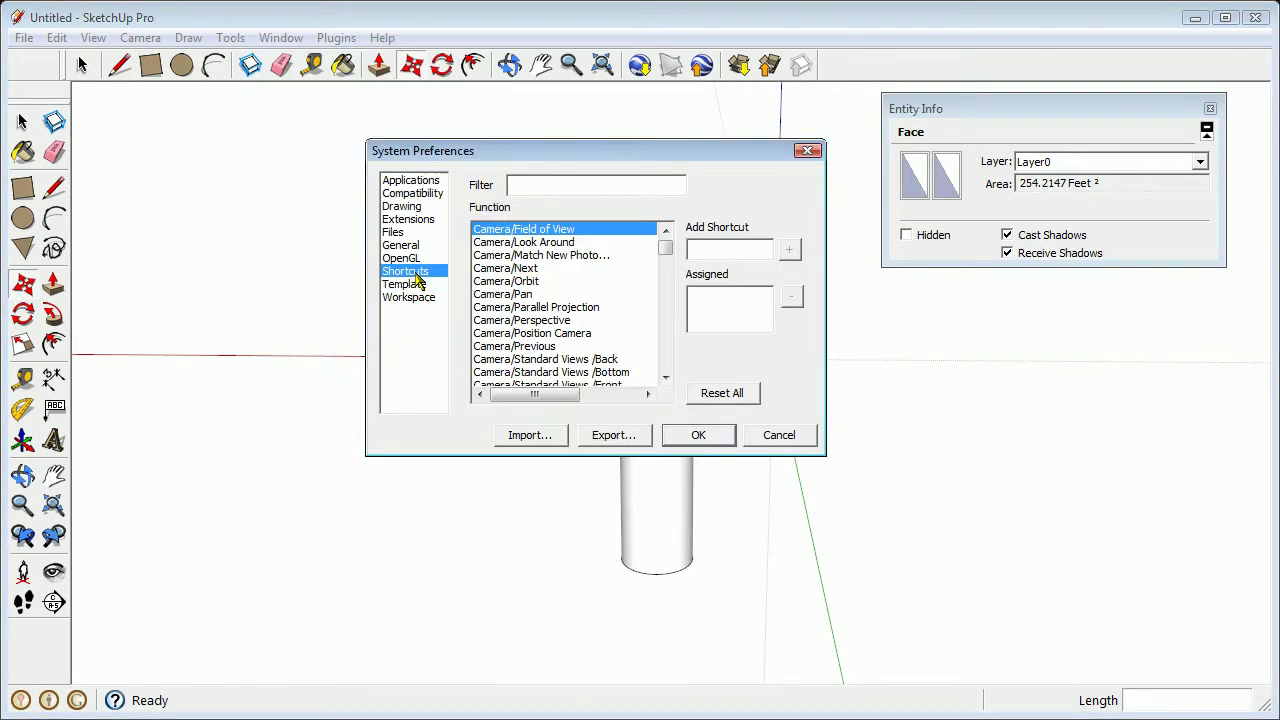
left_click_drag(523, 159, 209, 117)
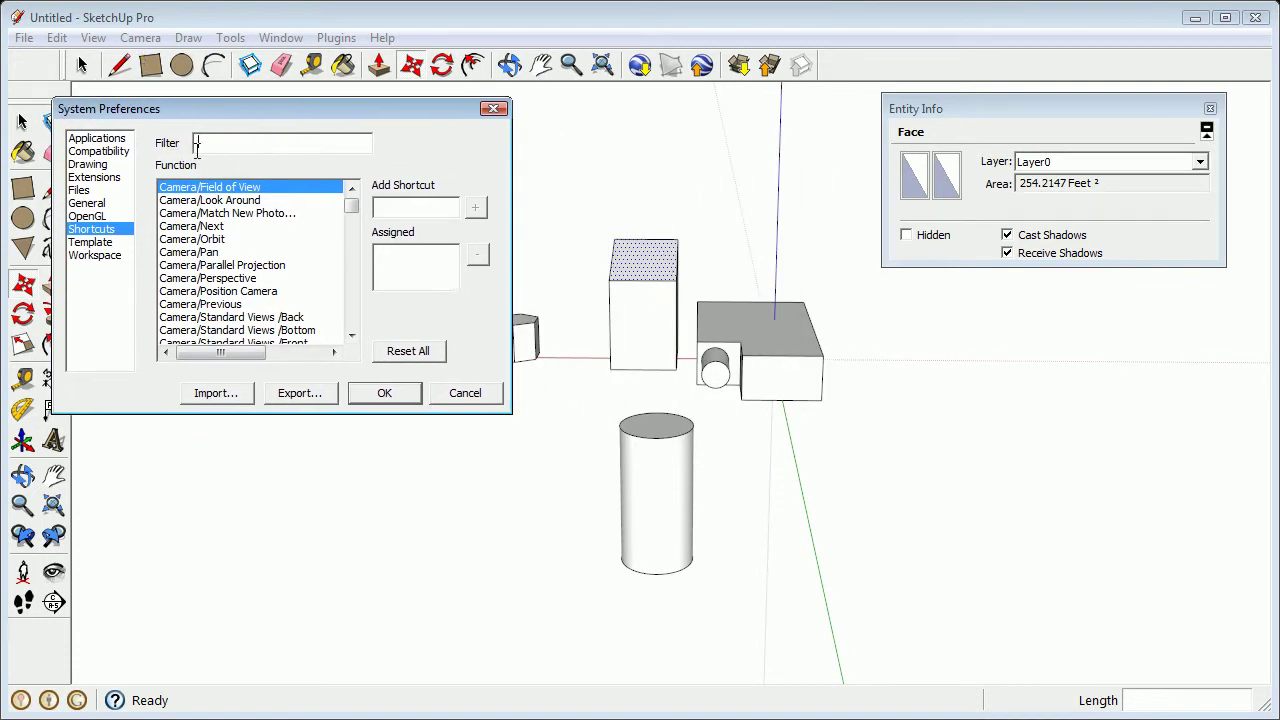
type("move")
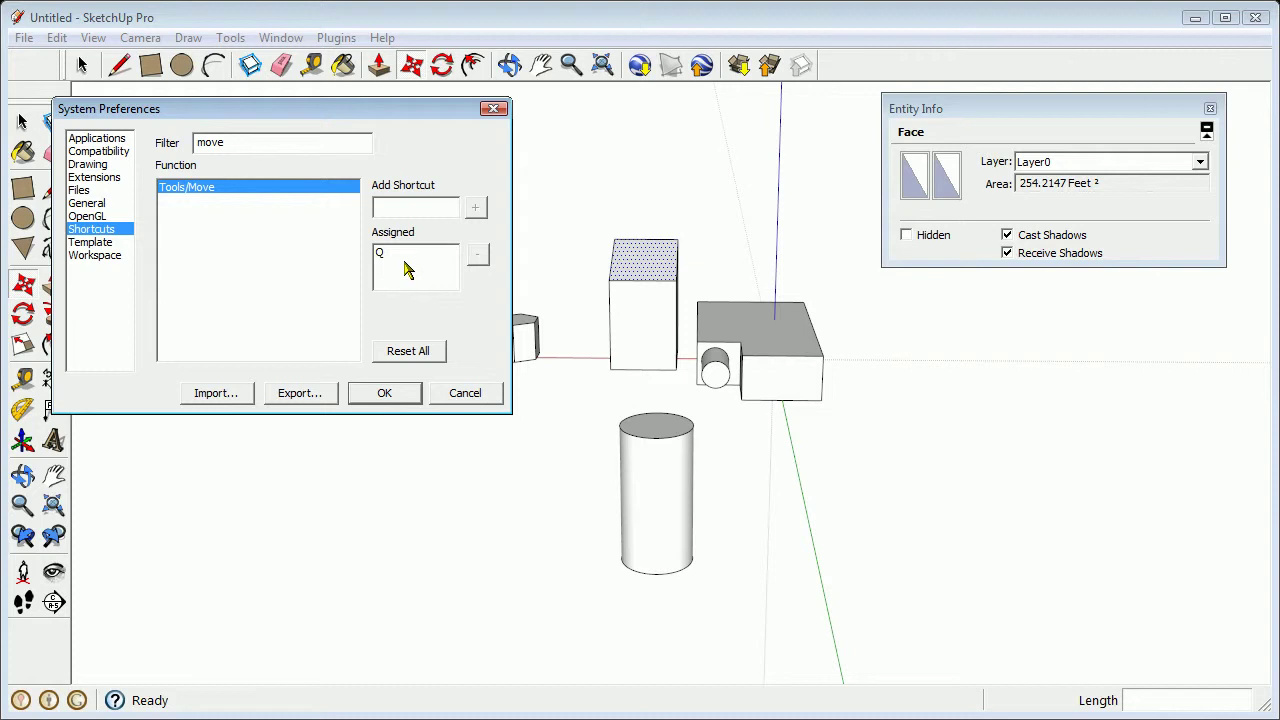
left_click_drag(237, 148, 113, 138)
left_click(384, 393)
Step: Select all geometry in the model and delete it
middle_click_drag(580, 320, 749, 320)
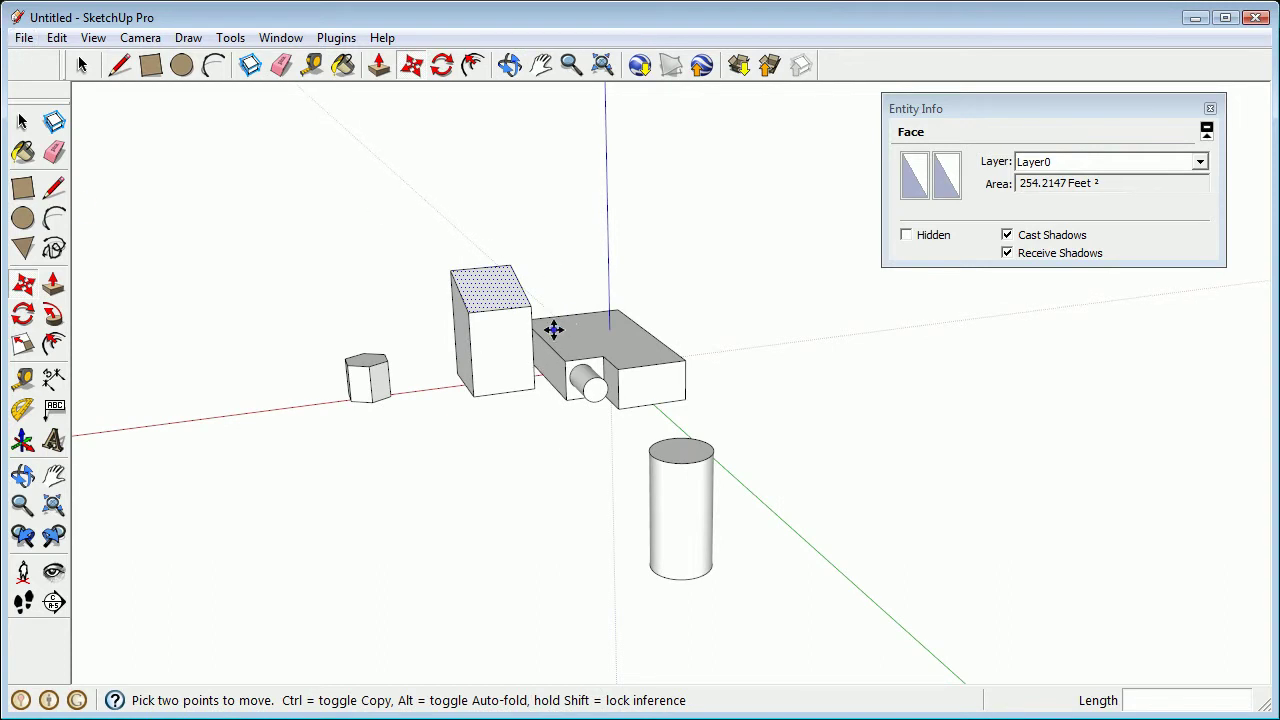
key("ctrl+a")
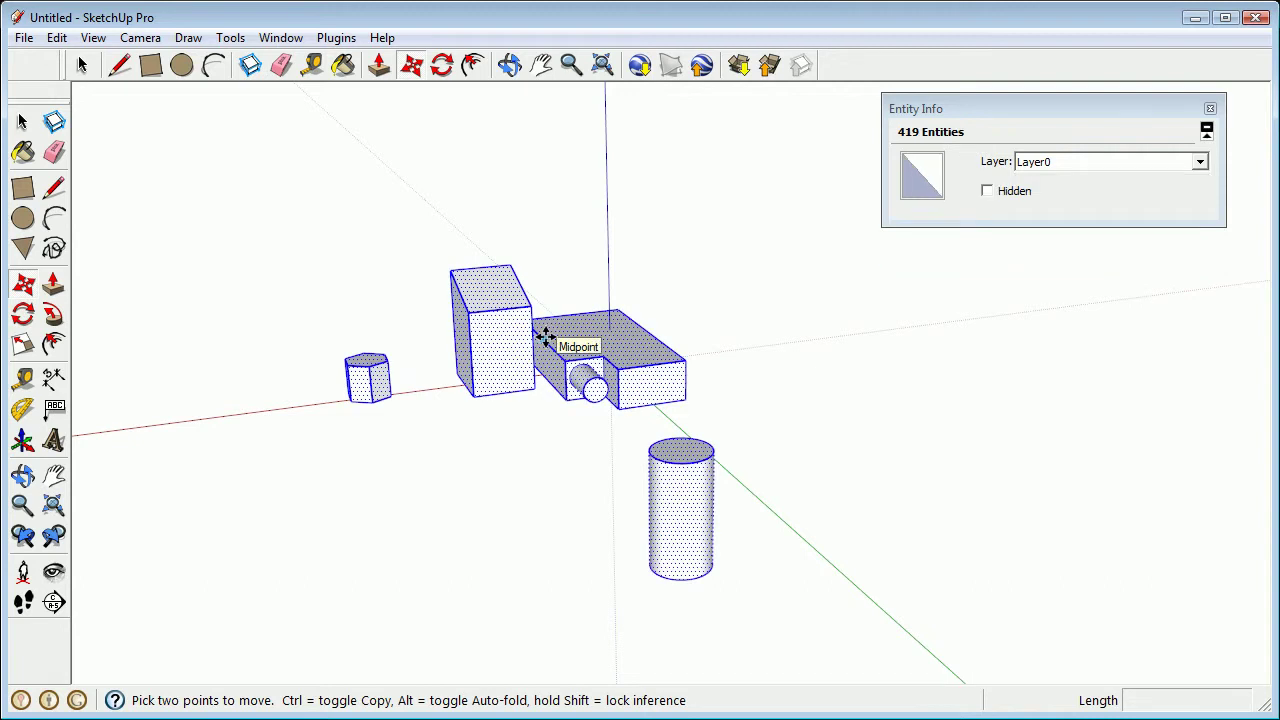
key("Delete")
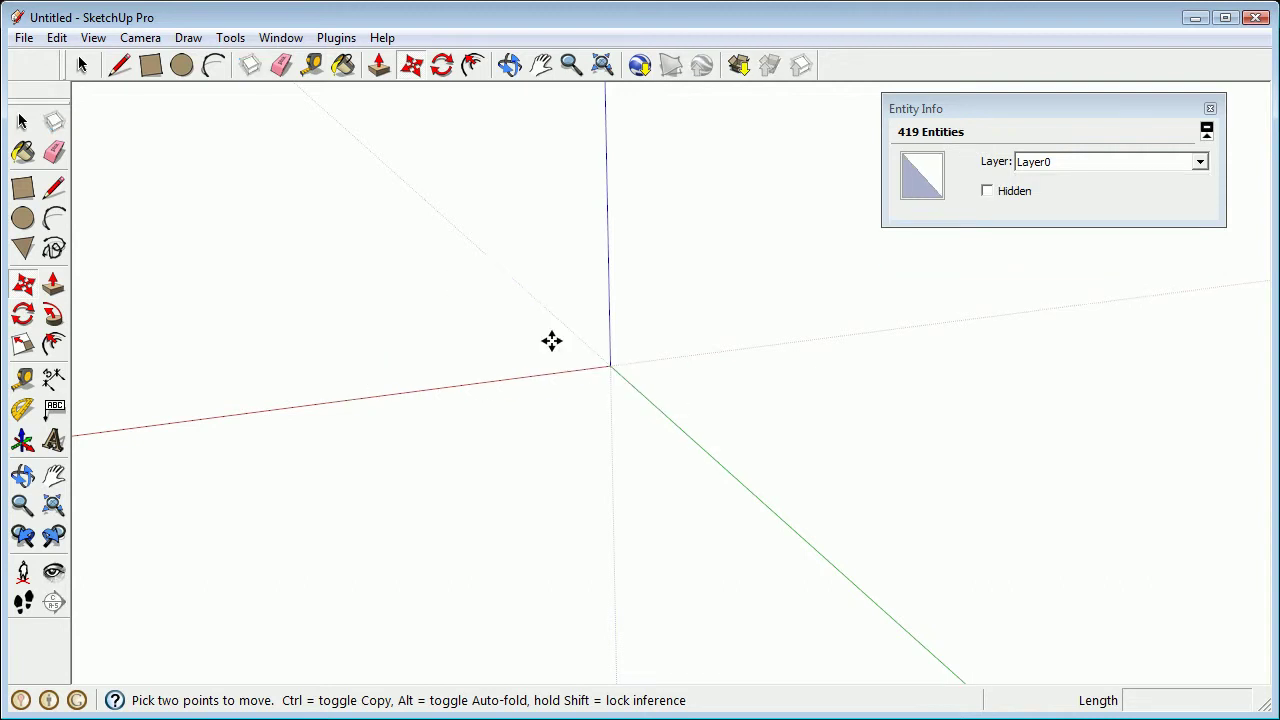
Step: Draw a rectangle about 37' by 52' on the ground near the origin, between the red and green axes
middle_click_drag(577, 334, 577, 389)
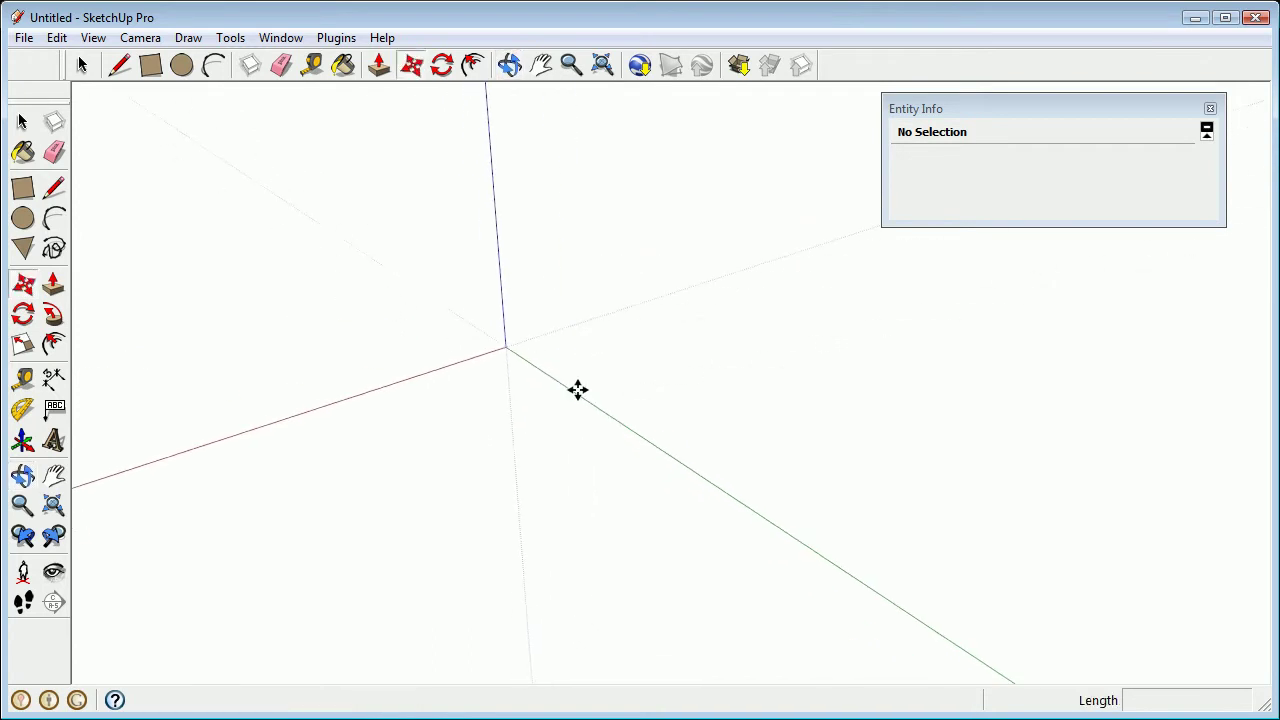
key("r")
middle_click_drag(726, 357, 603, 358)
left_click(488, 360)
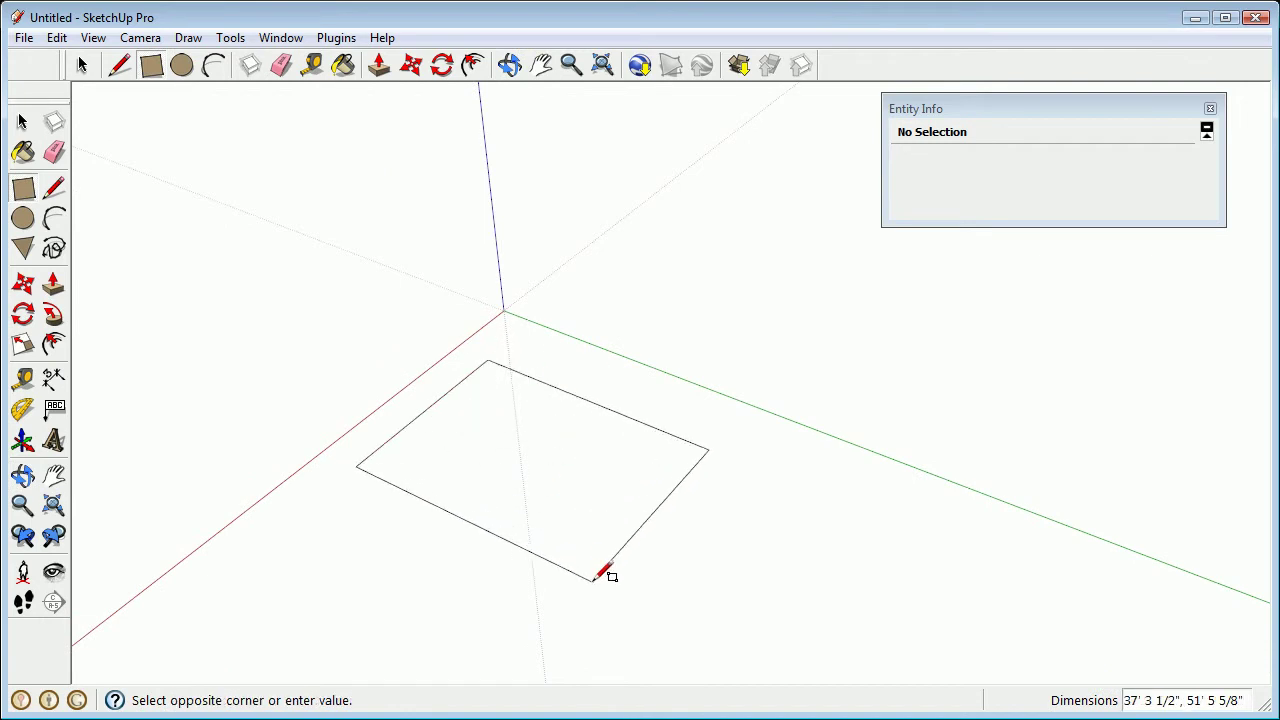
left_click(598, 576)
Step: Push/Pull the ground rectangle upward into a tall box
mouse_move(586, 477)
middle_mouse_down()
mouse_move(447, 437)
mouse_move(400, 374)
middle_mouse_up()
left_click(53, 285)
left_click_drag(569, 452, 586, 323)
middle_click_drag(586, 323, 509, 246)
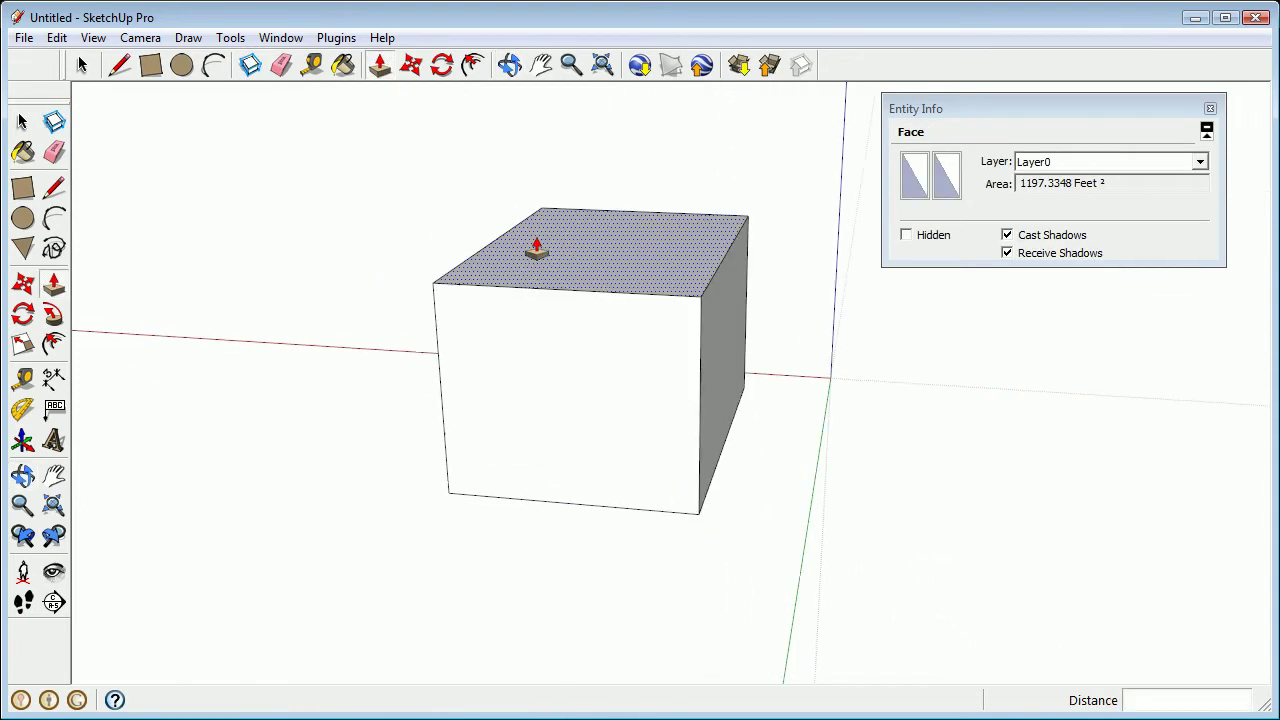
scroll(580, 240, "up", 3)
Step: Draw a line across the box's top face between the midpoints of its two shorter edges
key("l")
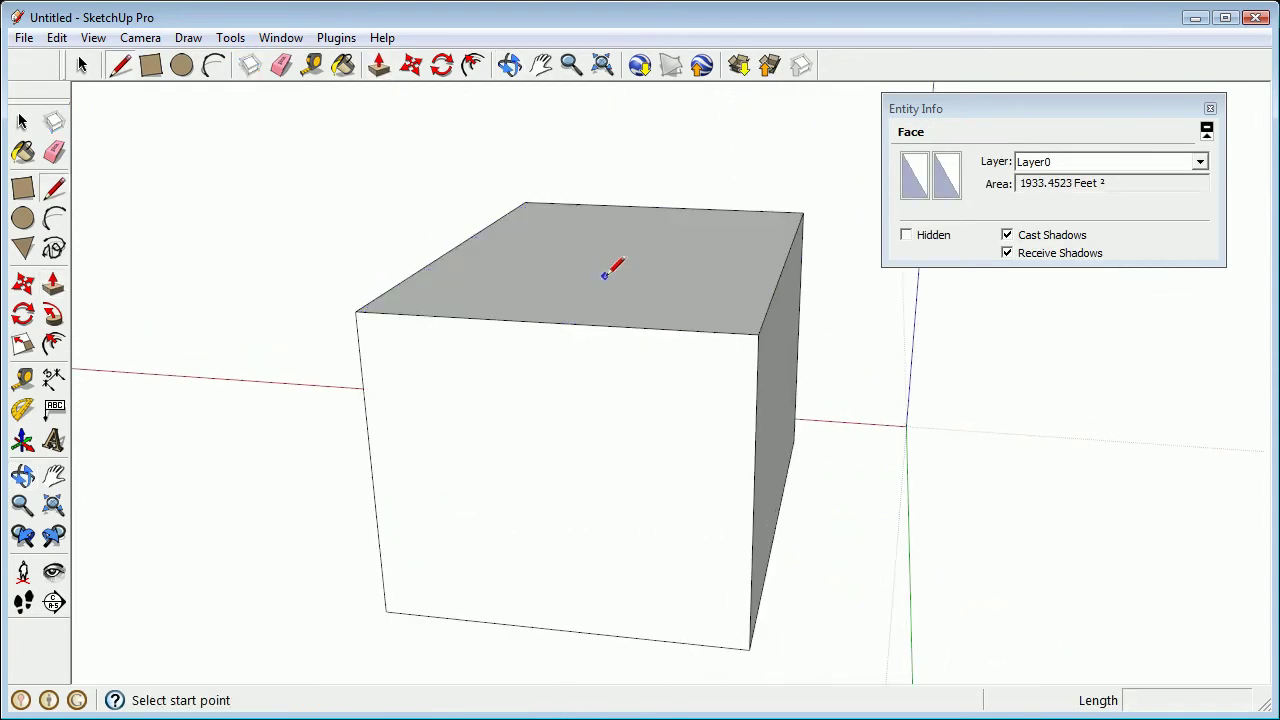
left_click(549, 322)
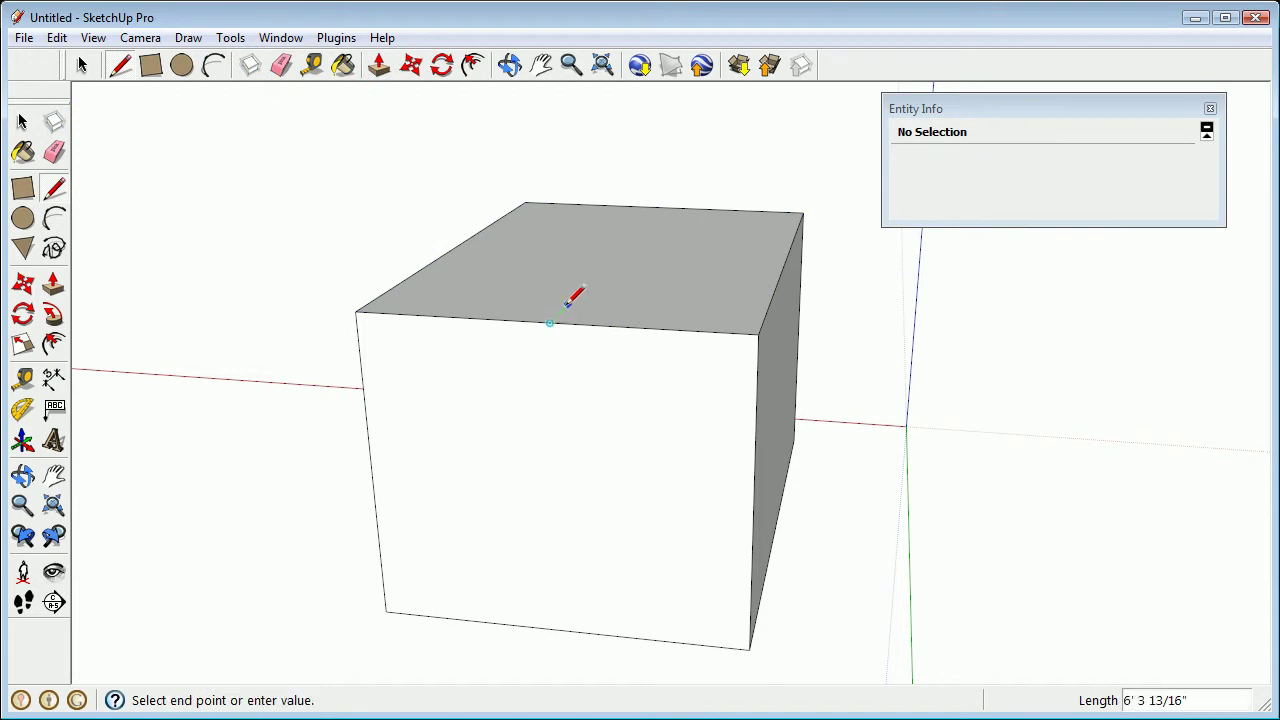
left_click(662, 206)
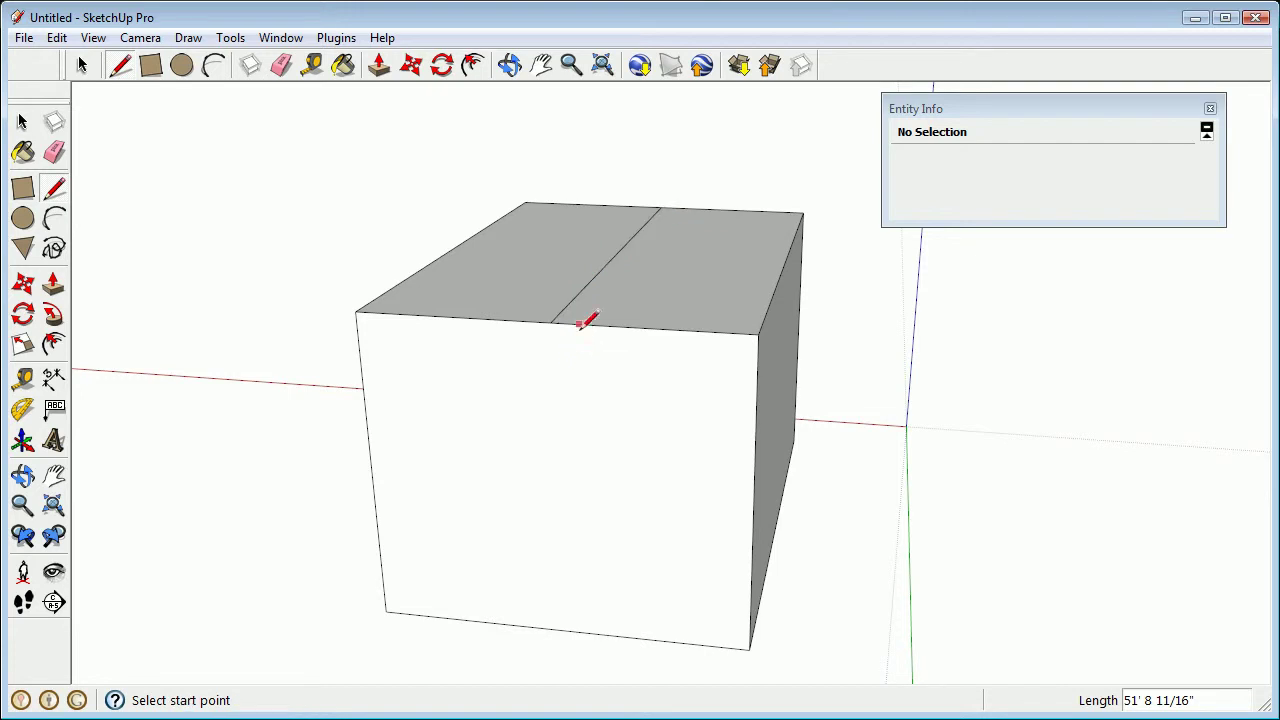
Step: Move the centre line on the box's top face straight up to form a gabled roof ridge
left_click(23, 284)
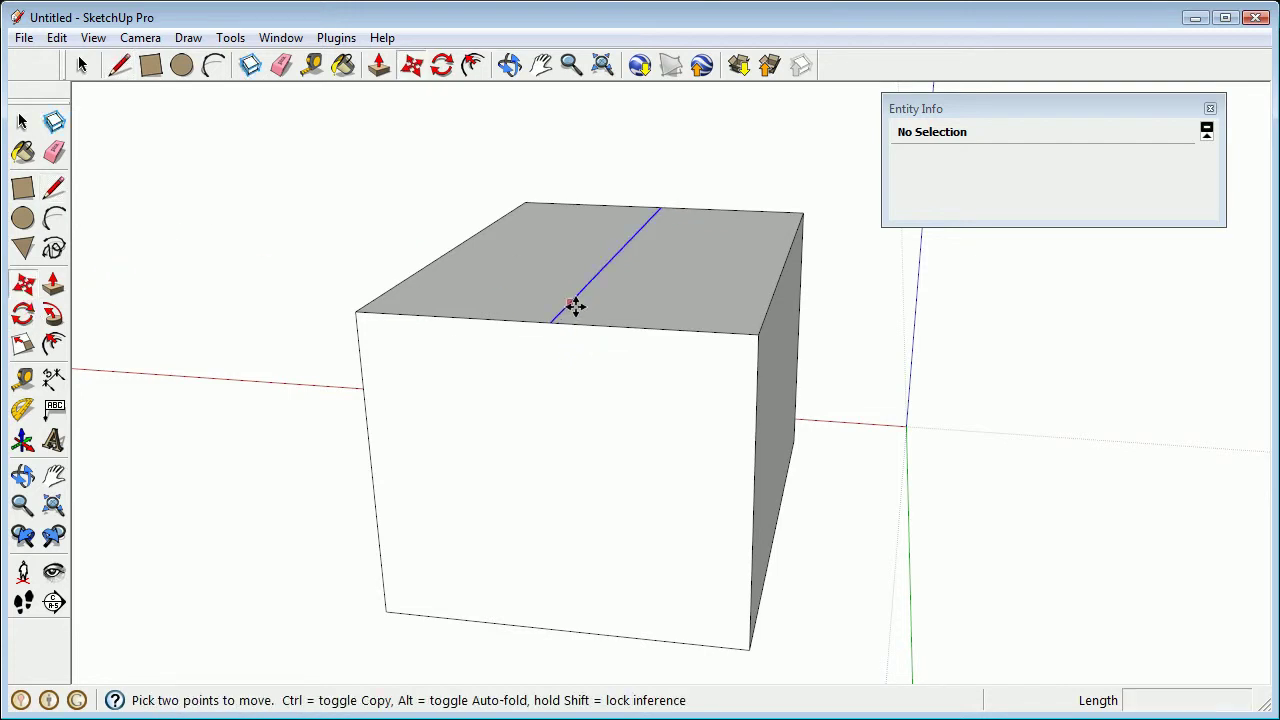
left_click_drag(596, 267, 600, 100)
middle_click_drag(614, 171, 803, 378)
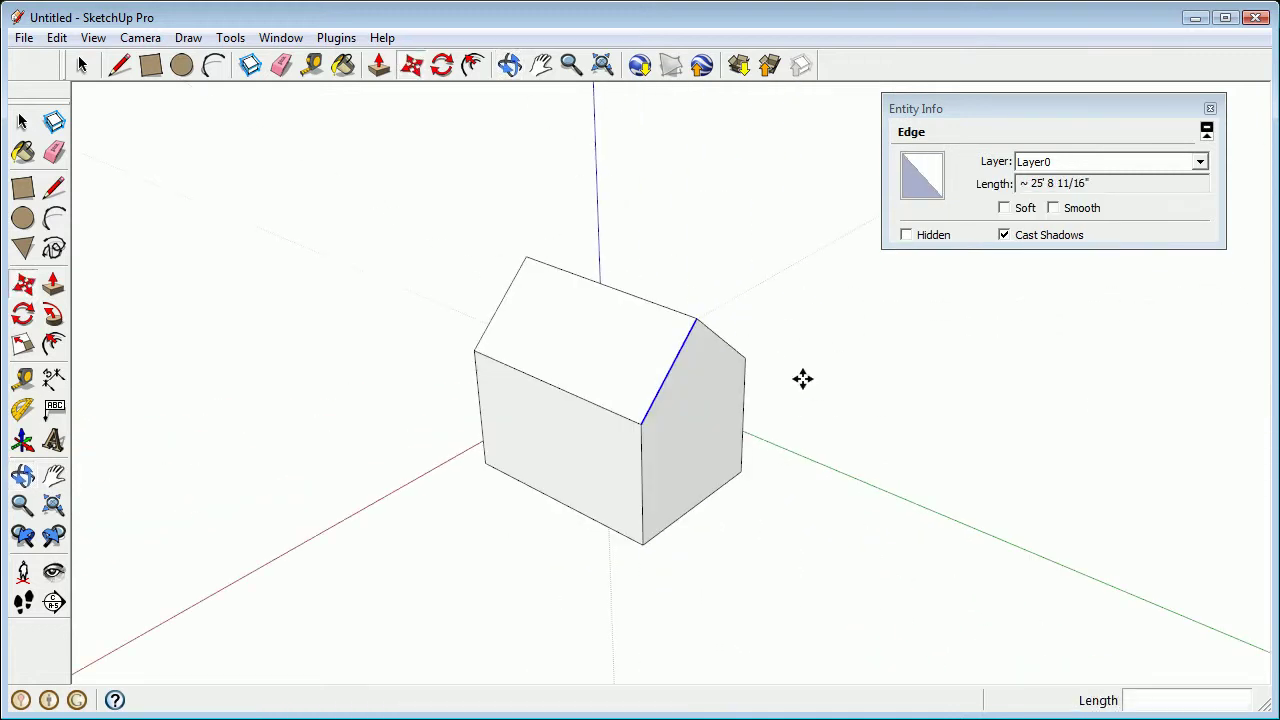
left_click(803, 378)
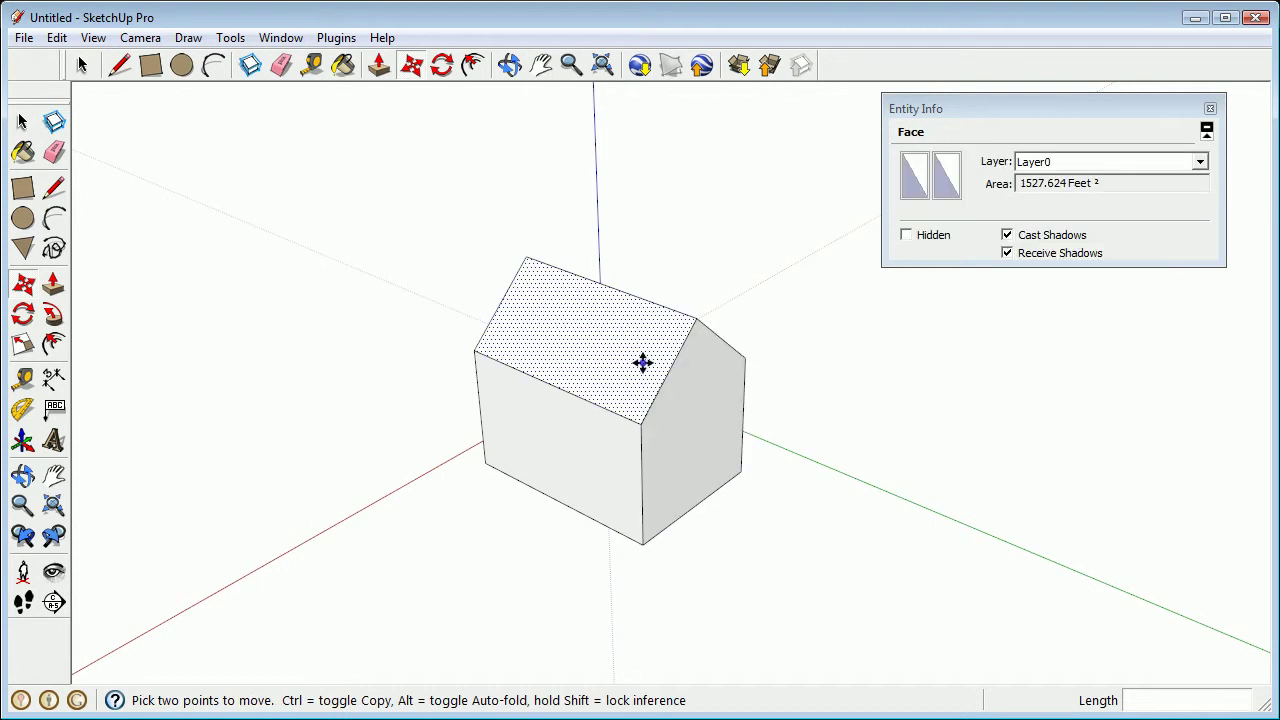
middle_click_drag(629, 371, 1103, 289)
scroll(808, 433, "up", 3)
middle_click_drag(806, 445, 832, 420)
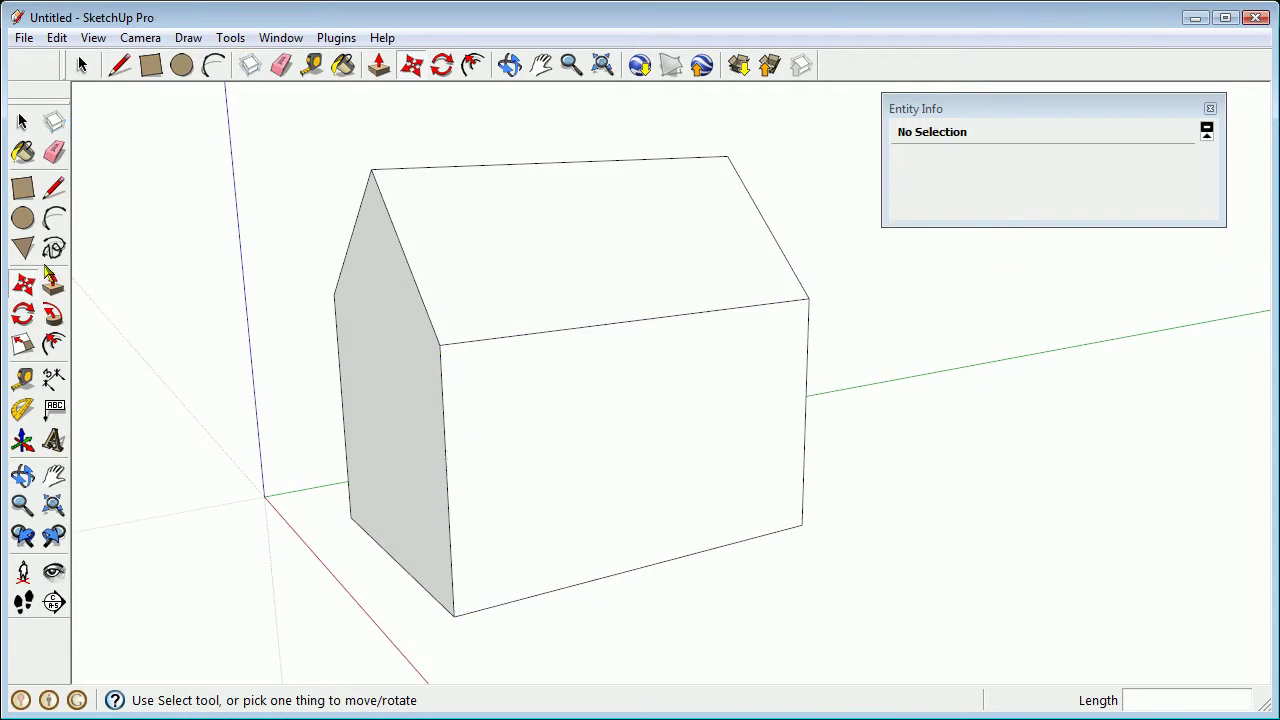
Step: Draw two vertical lines from eave to base on the long front wall, dividing it into three sections
left_click(55, 192)
left_click(553, 333)
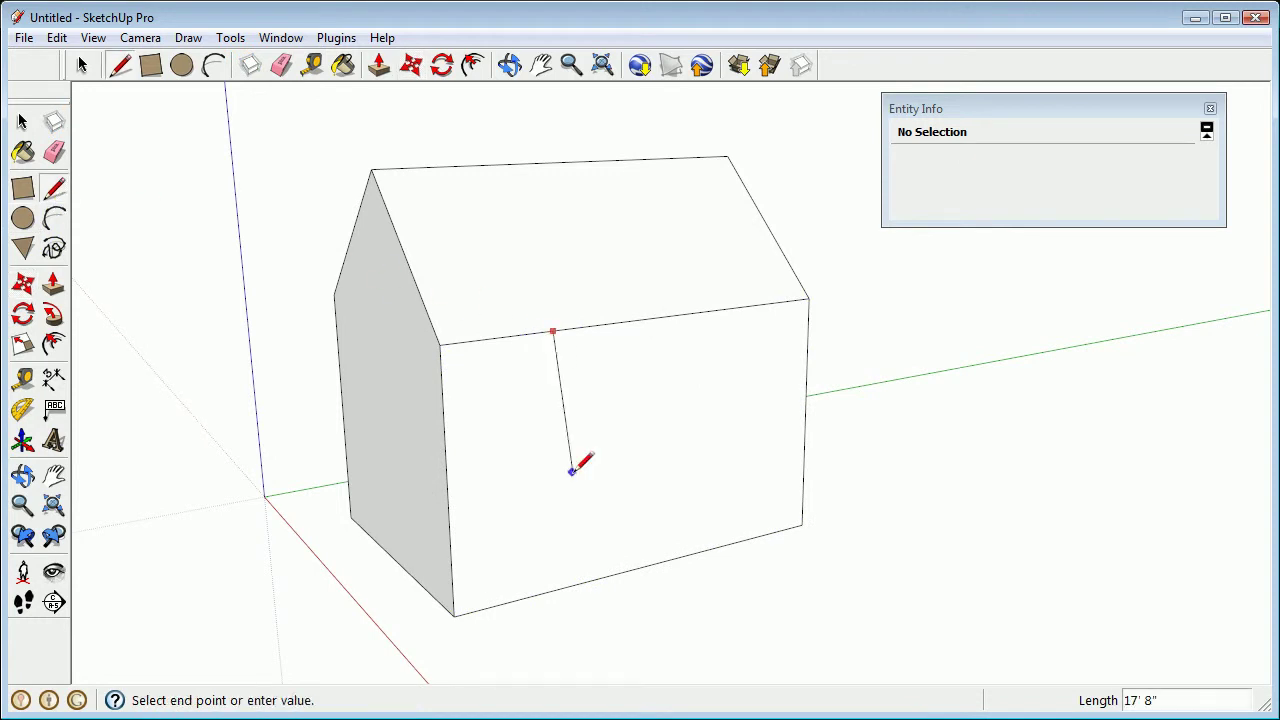
left_click(559, 588)
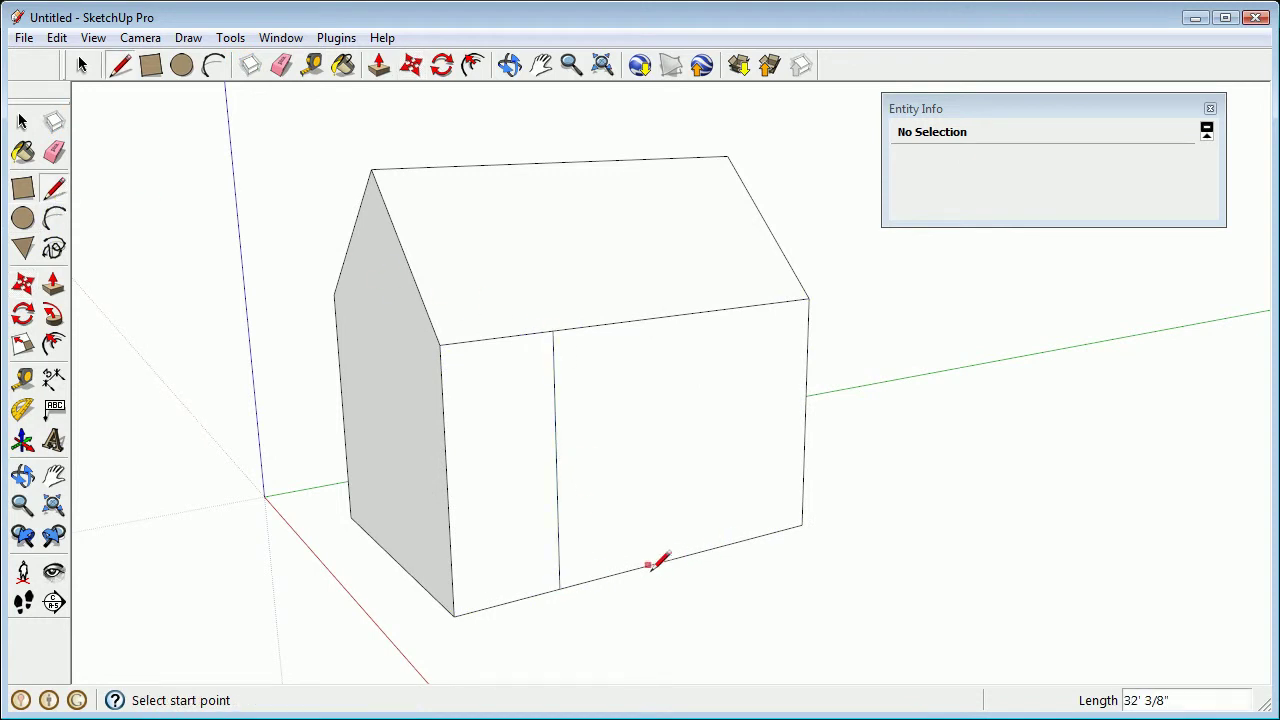
left_click(678, 315)
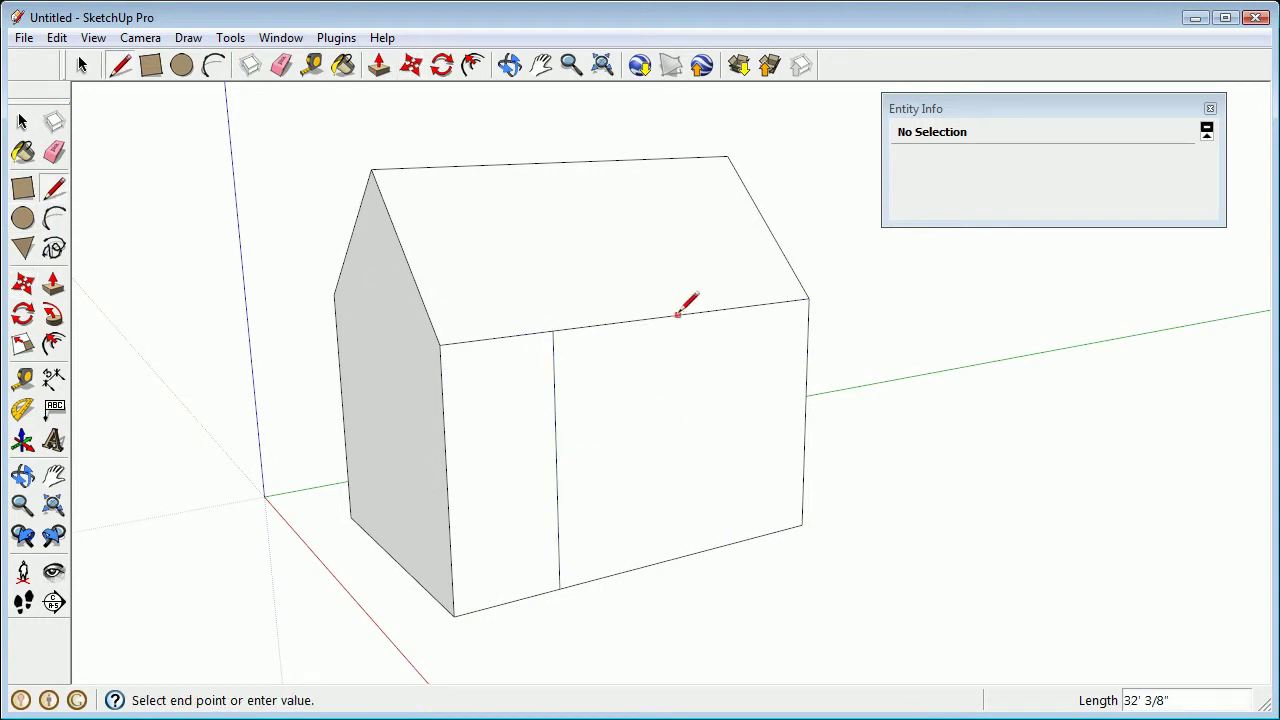
left_click(678, 556)
Step: Outline a rectangle about 12' deep on the ground in front of the middle wall section
mouse_move(588, 440)
middle_mouse_down()
mouse_move(591, 466)
mouse_move(733, 547)
middle_mouse_up()
left_click(704, 543)
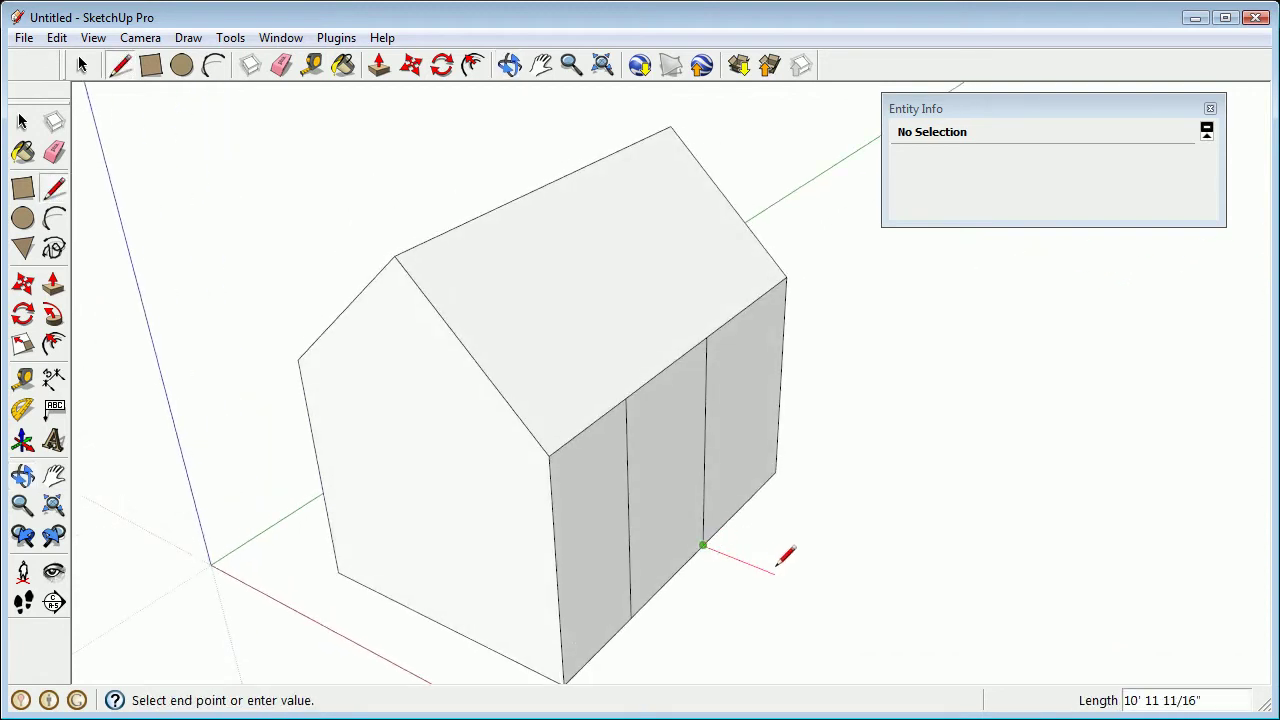
left_click(788, 578)
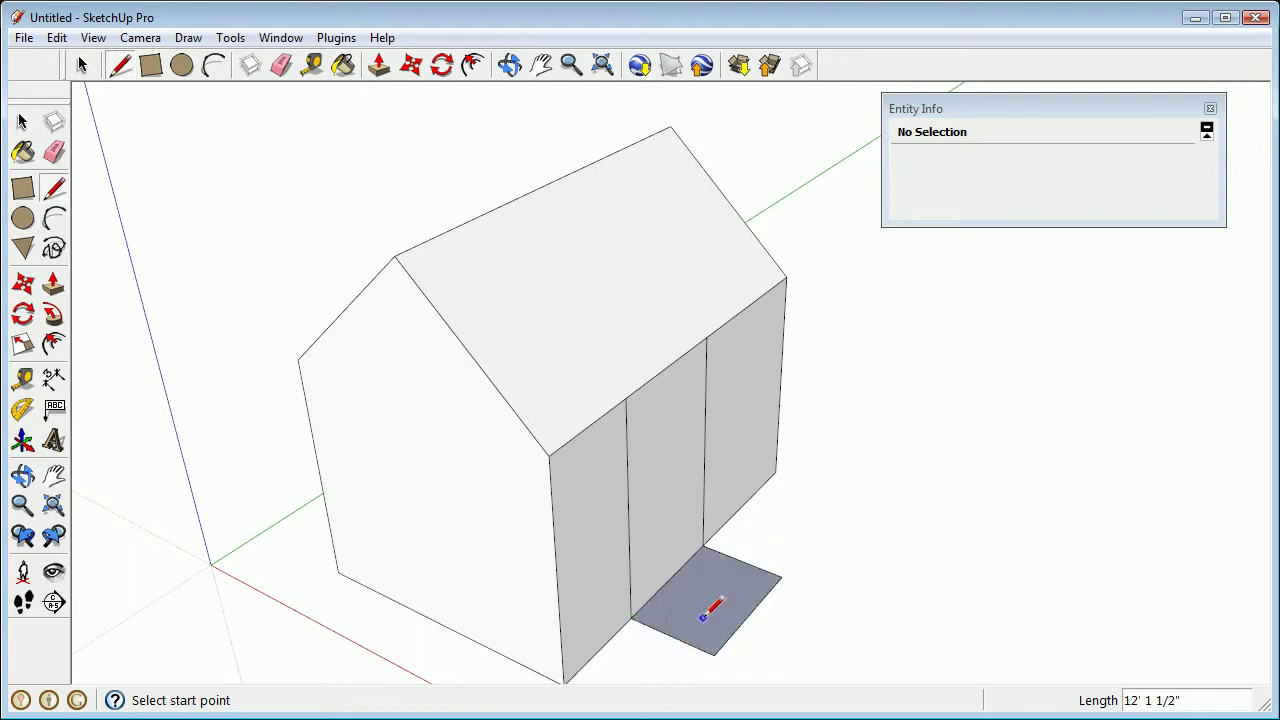
Step: Draw a vertical line from the rectangle's outer corner up to the roof plane and join its end to the eave, closing a side face
left_click(714, 653)
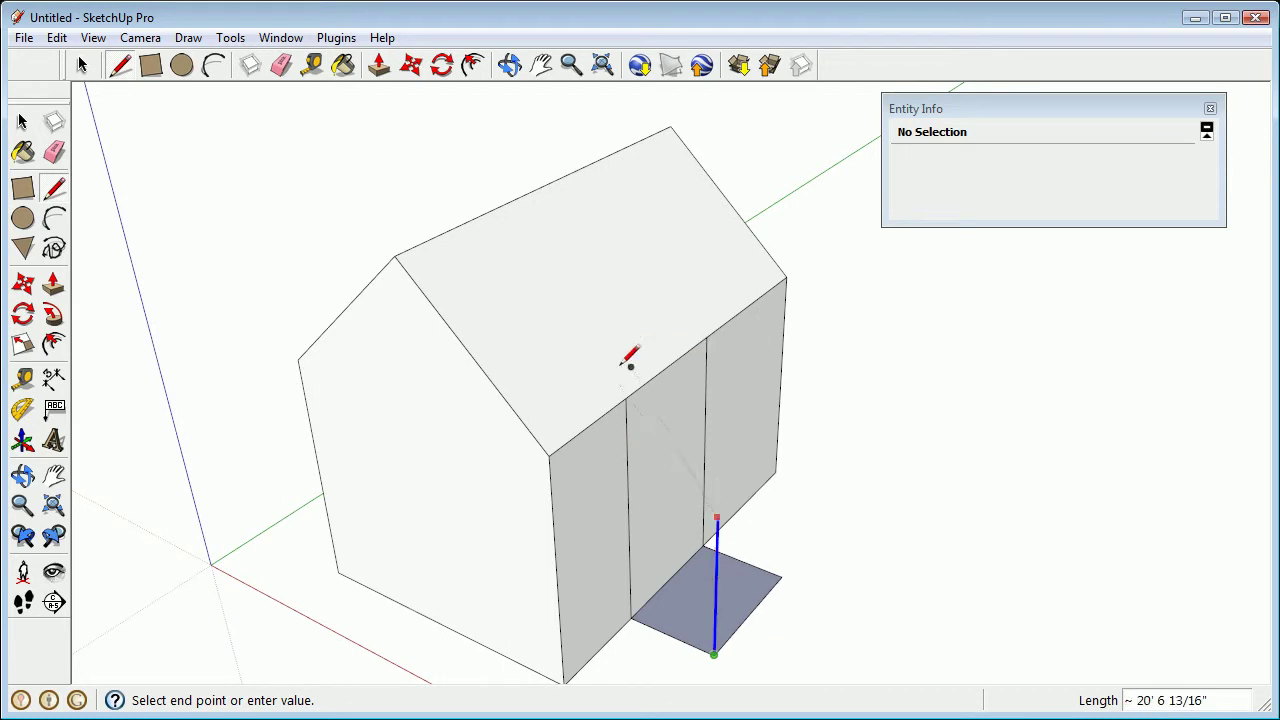
mouse_move(655, 348)
middle_mouse_down()
mouse_move(723, 289)
mouse_move(606, 257)
middle_mouse_up()
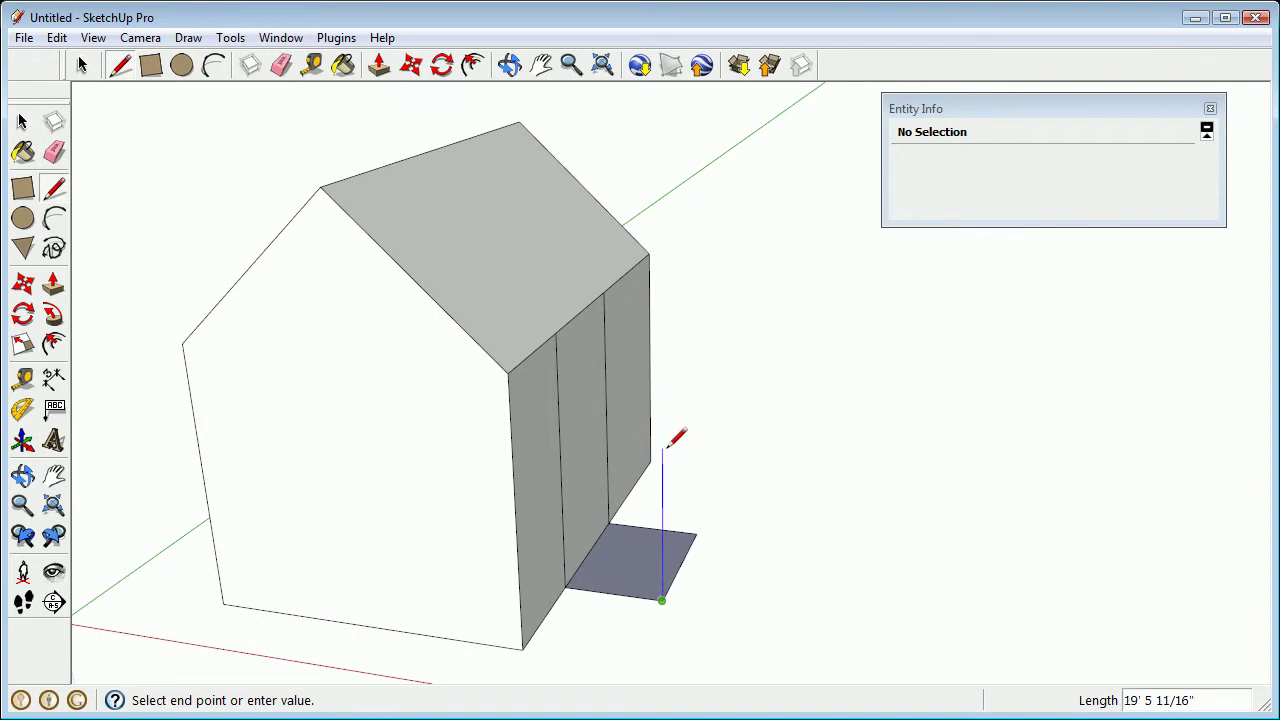
key("shift")
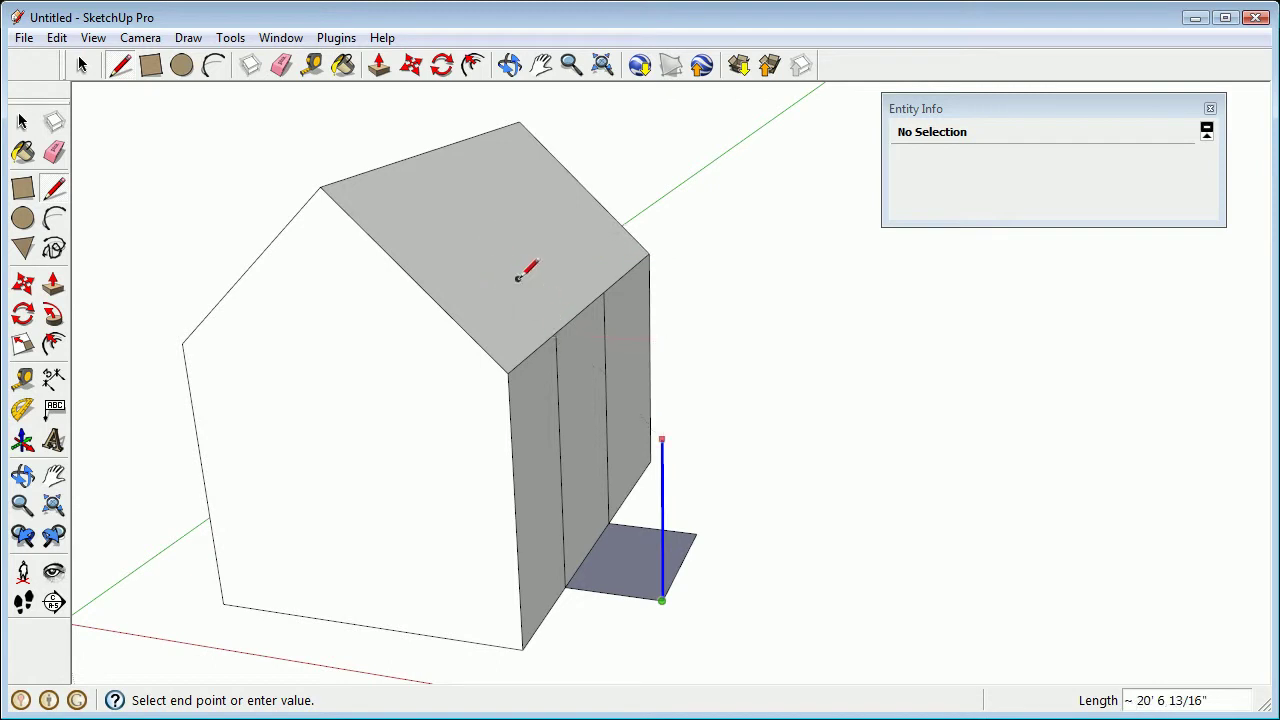
left_click(482, 217)
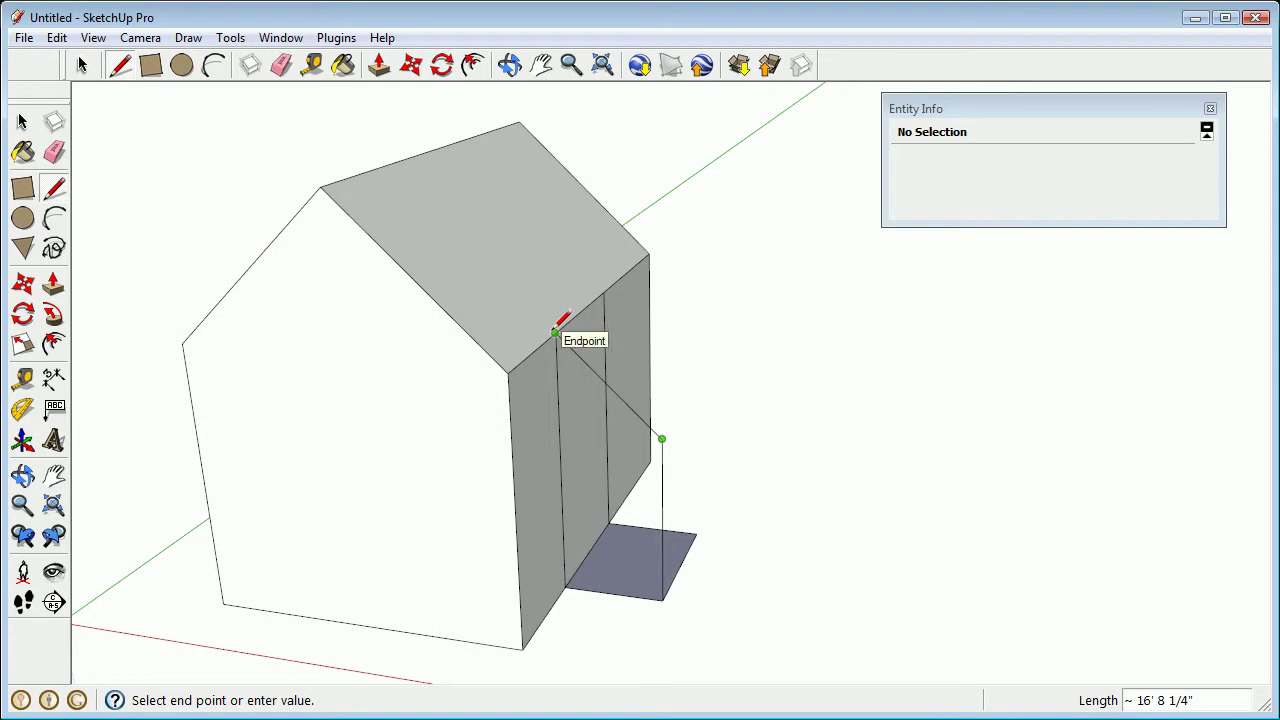
left_click(556, 334)
Step: Push/Pull the sloped side face across to the other wall line to form an extension whose roof continues the main slope
mouse_move(591, 417)
middle_mouse_down()
mouse_move(352, 503)
mouse_move(491, 414)
mouse_move(566, 434)
mouse_move(717, 417)
mouse_move(754, 351)
mouse_move(404, 505)
mouse_move(186, 530)
mouse_move(546, 412)
mouse_move(503, 417)
middle_mouse_up()
scroll(532, 410, "up", 2)
key("p")
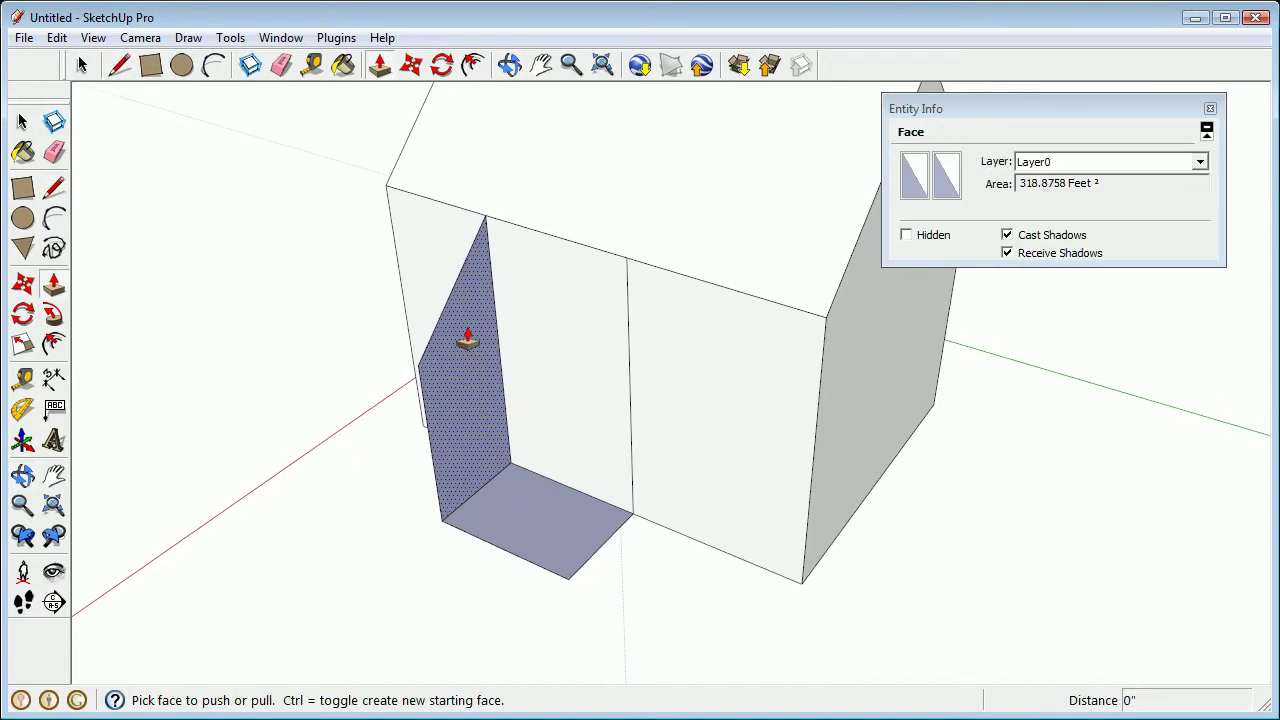
left_click_drag(468, 340, 629, 268)
Step: Reverse the blue wall face beside the extension so its front side faces outward
middle_click_drag(414, 363, 843, 269)
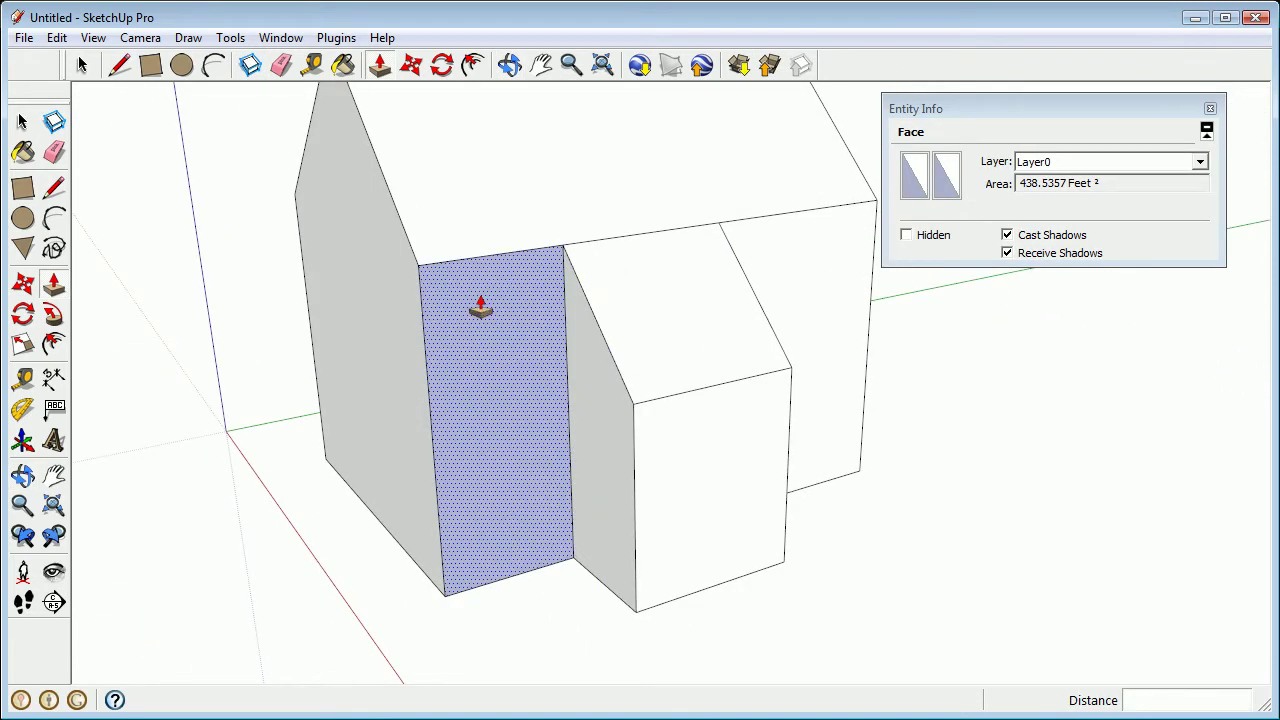
key("space")
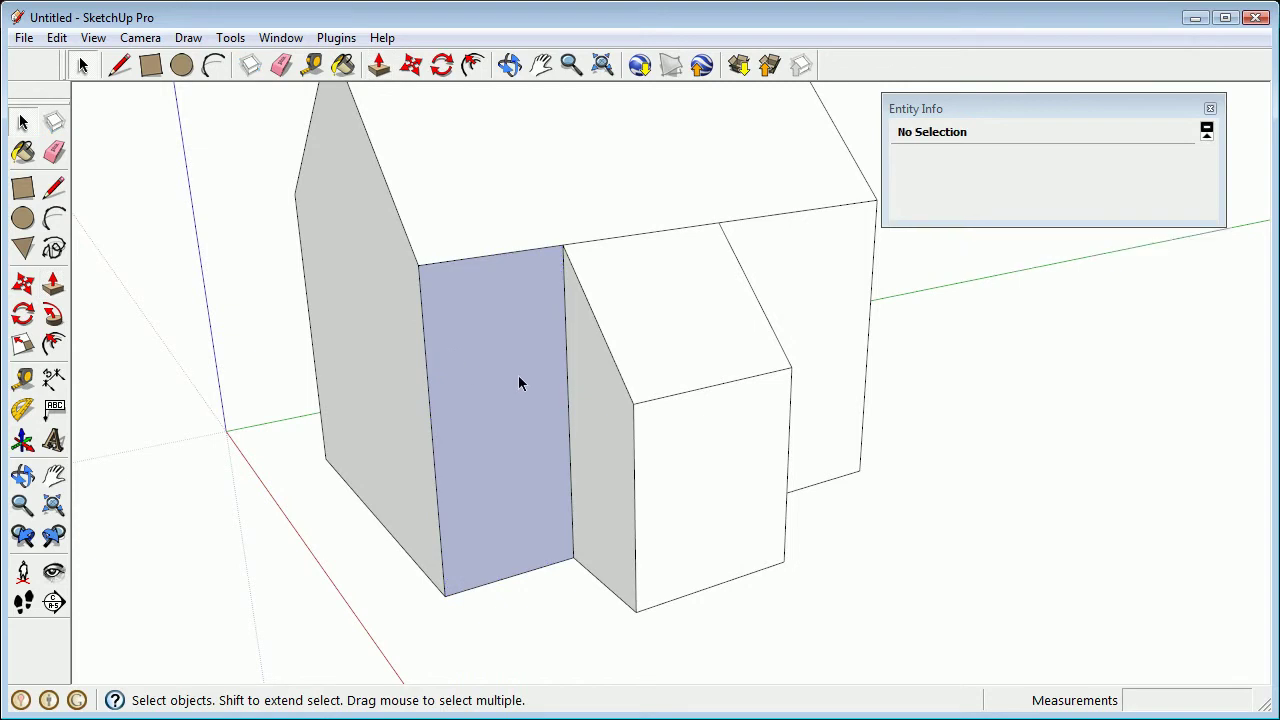
middle_click_drag(515, 362, 485, 388)
right_click(496, 392)
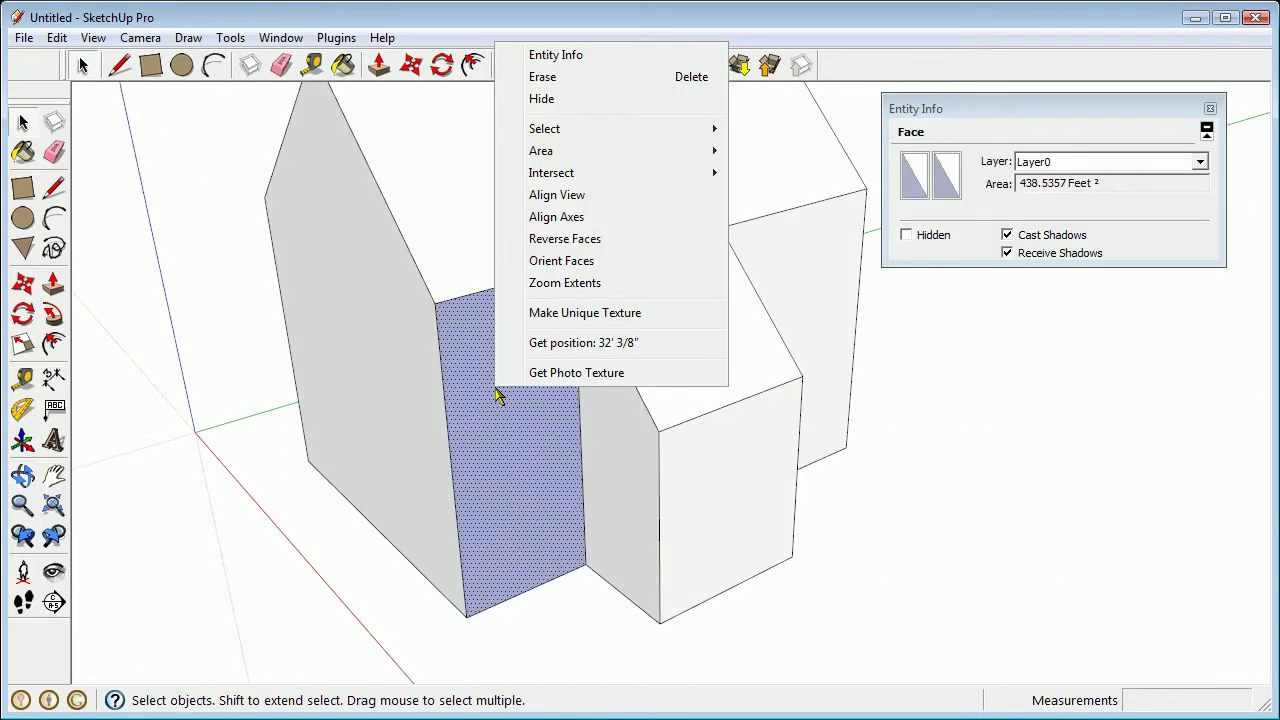
left_click(563, 239)
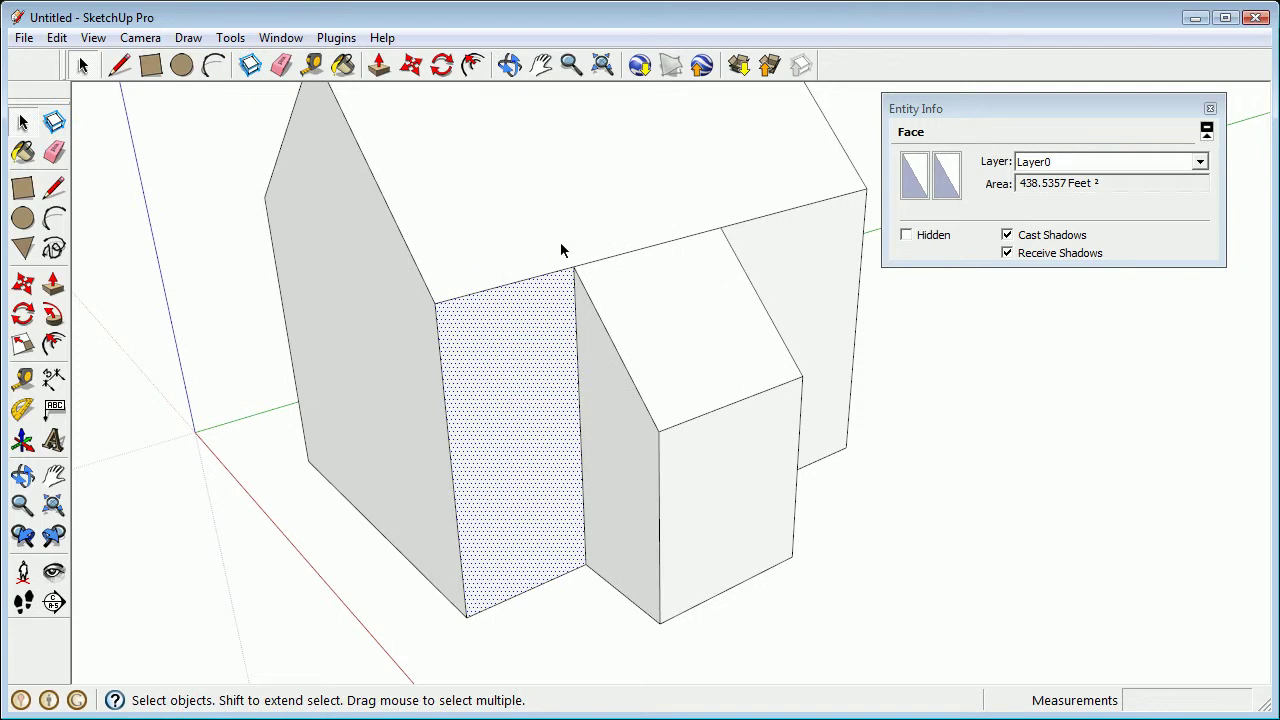
Step: Examine the house from below and look through the Default Styles collection without changing the style
middle_click_drag(485, 637, 125, 200)
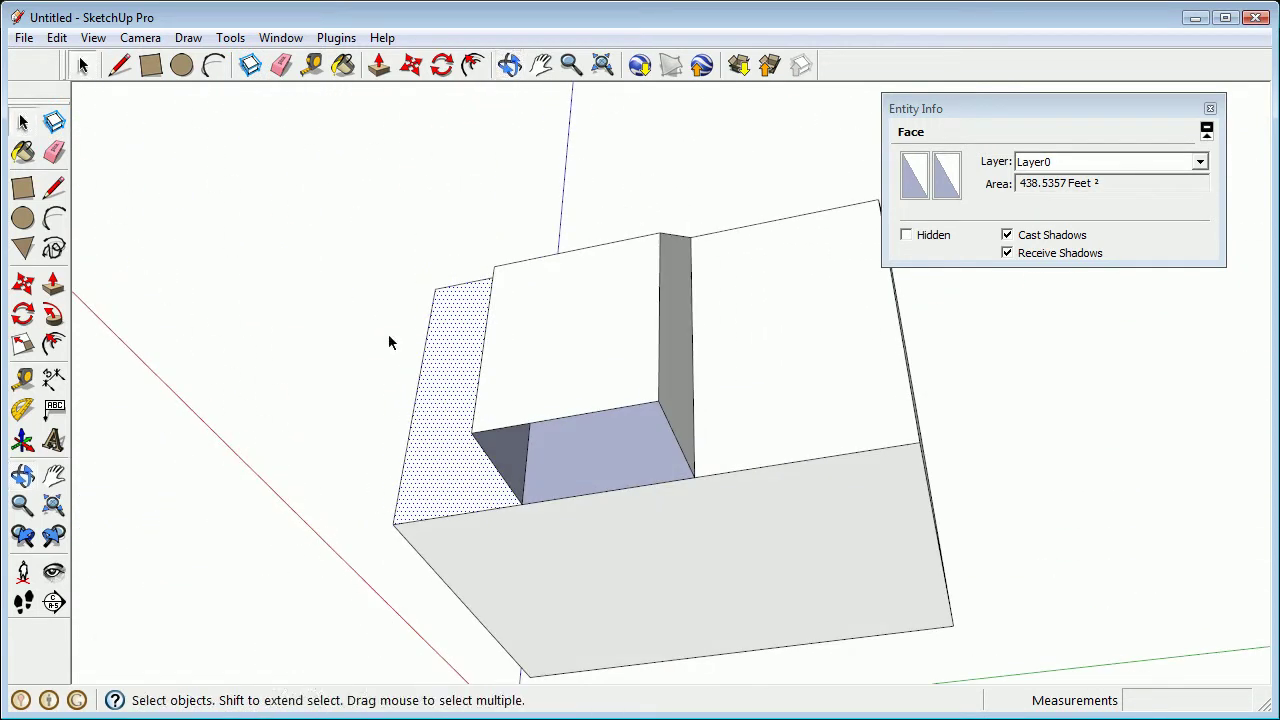
middle_click_drag(600, 484, 609, 517)
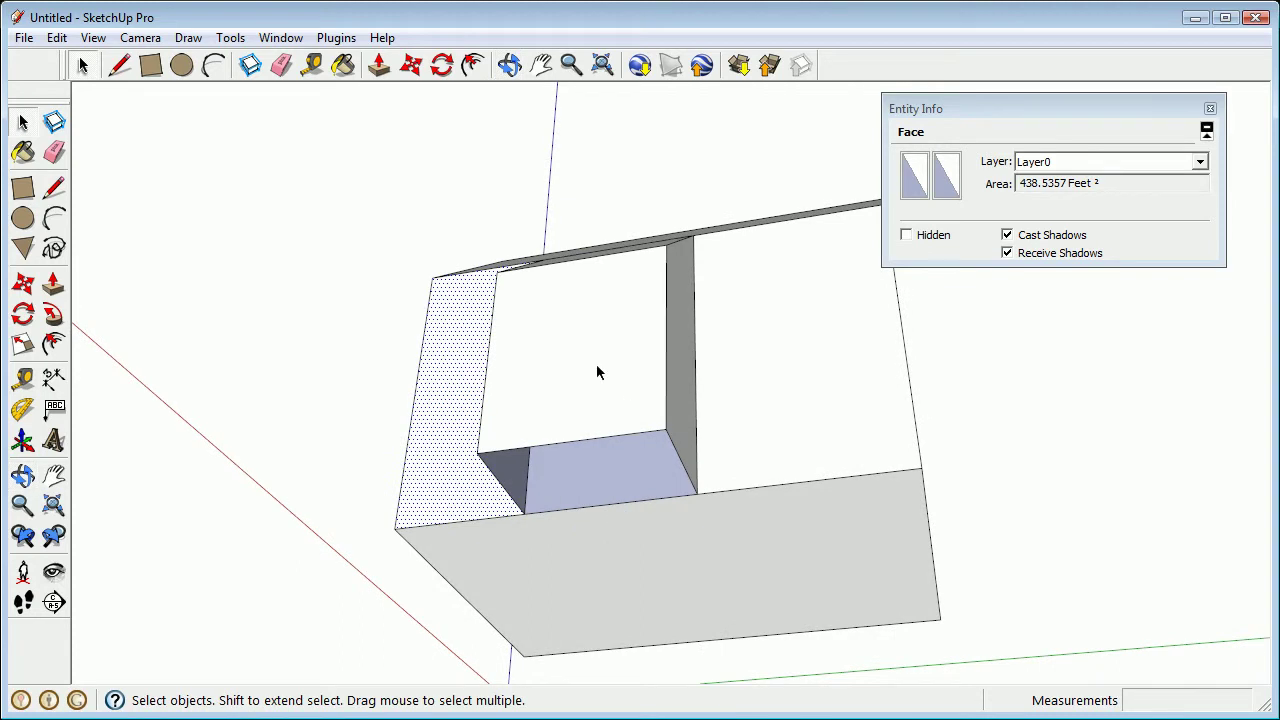
left_click(281, 37)
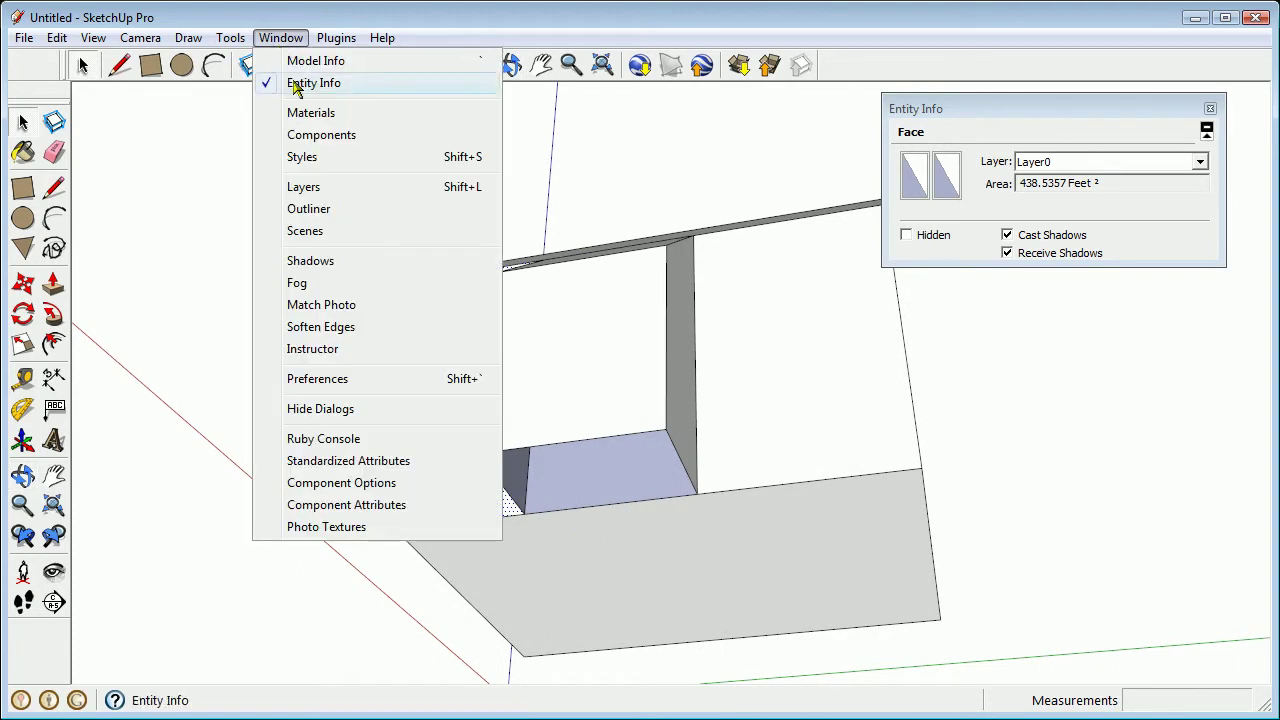
left_click(323, 160)
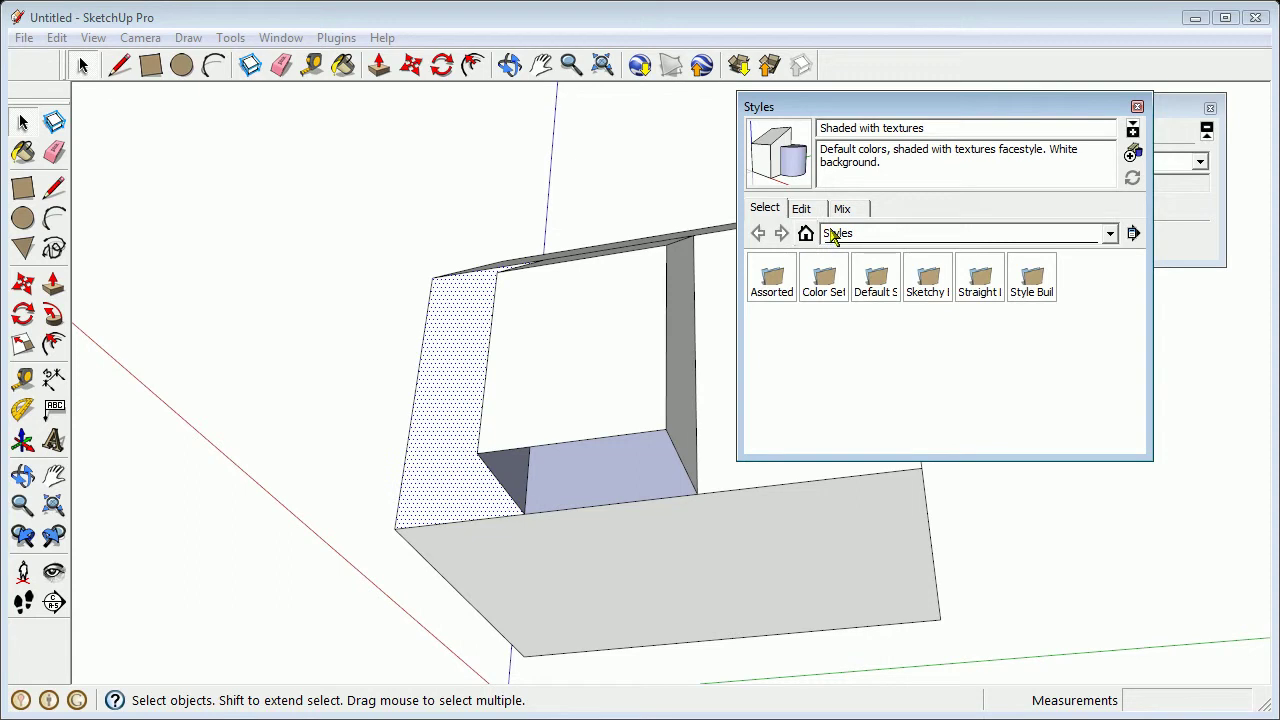
left_click(875, 280)
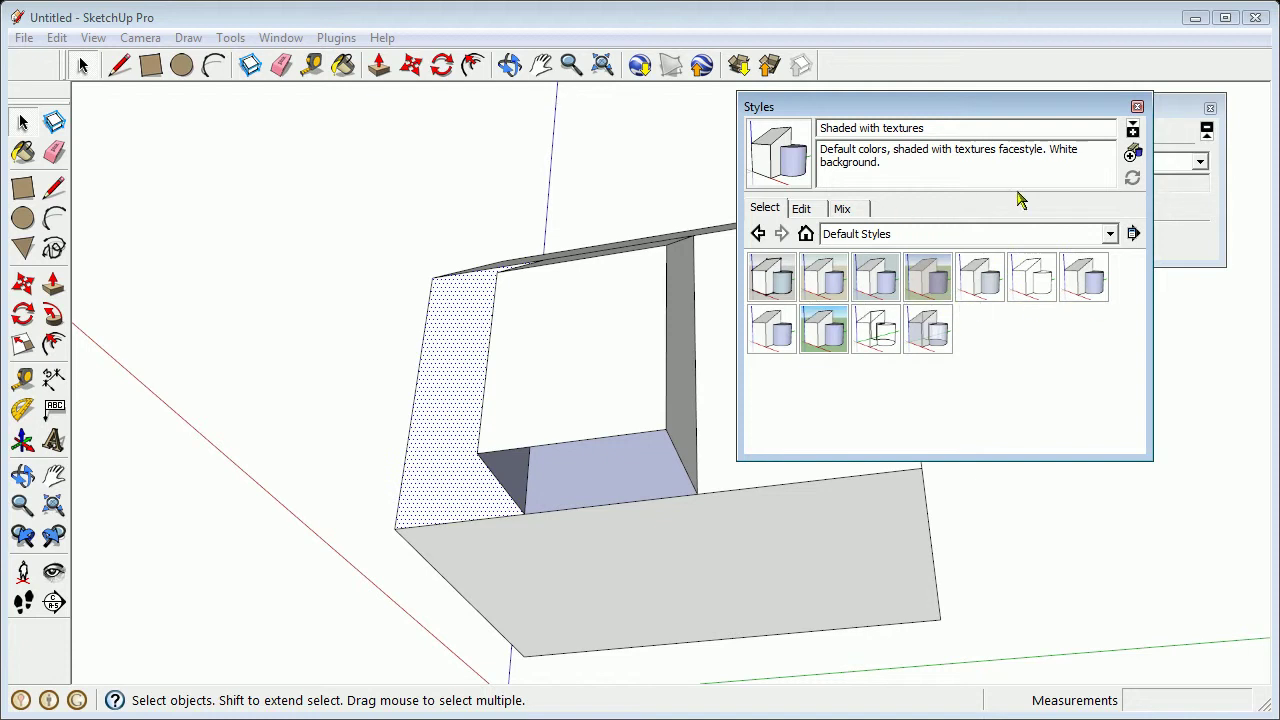
left_click(1137, 107)
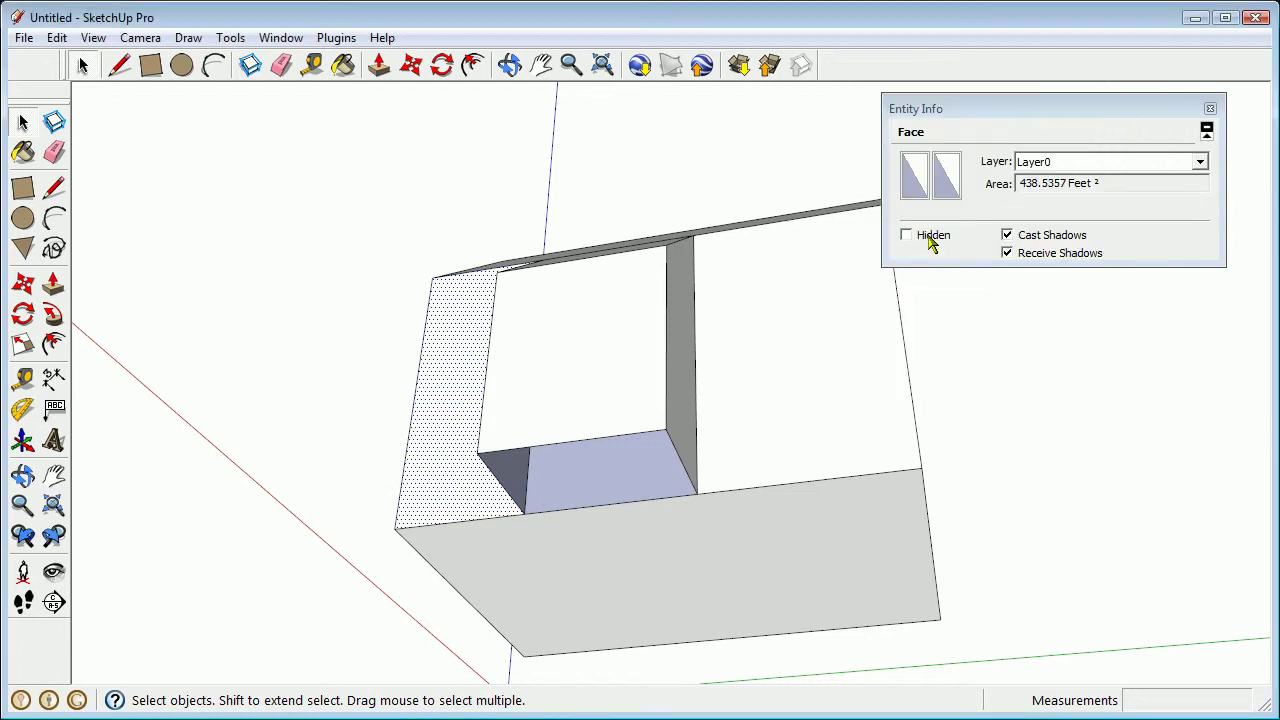
Step: Select the whole house and place a copy about 89' away along the green axis
middle_click_drag(1240, 342, 587, 438)
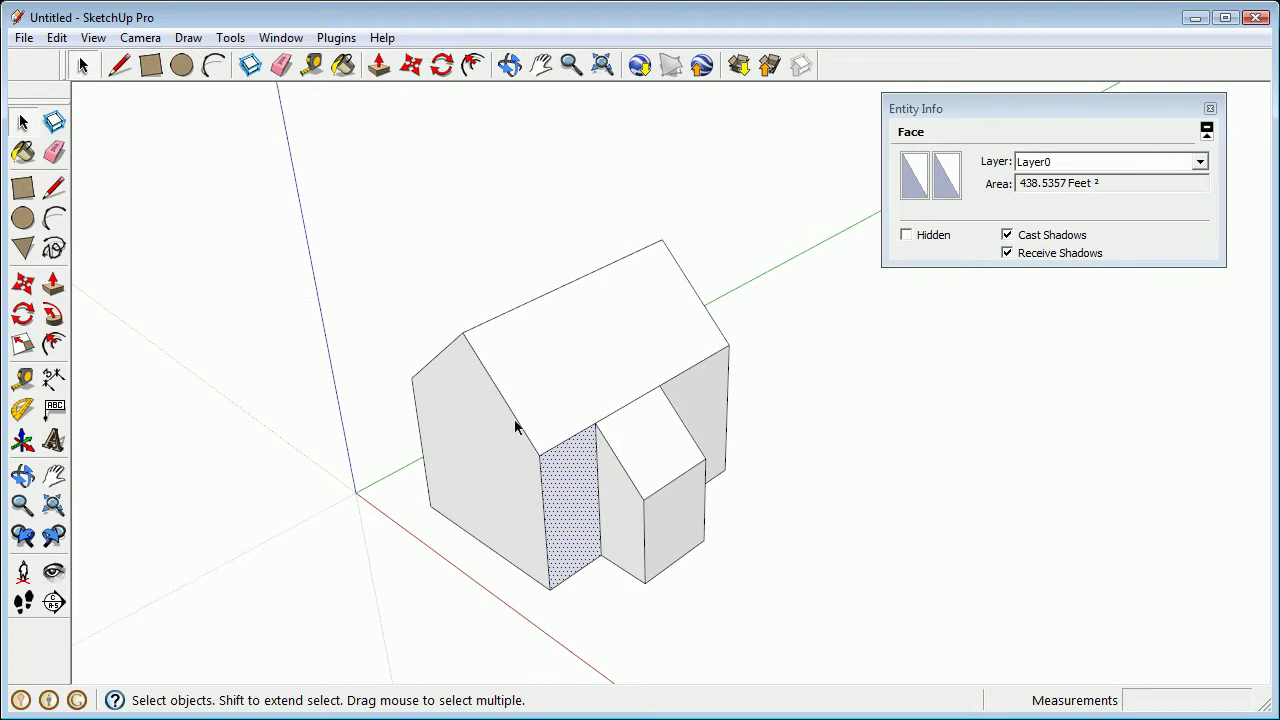
left_click_drag(278, 154, 880, 663)
middle_click_drag(654, 290, 260, 350)
left_click(23, 285)
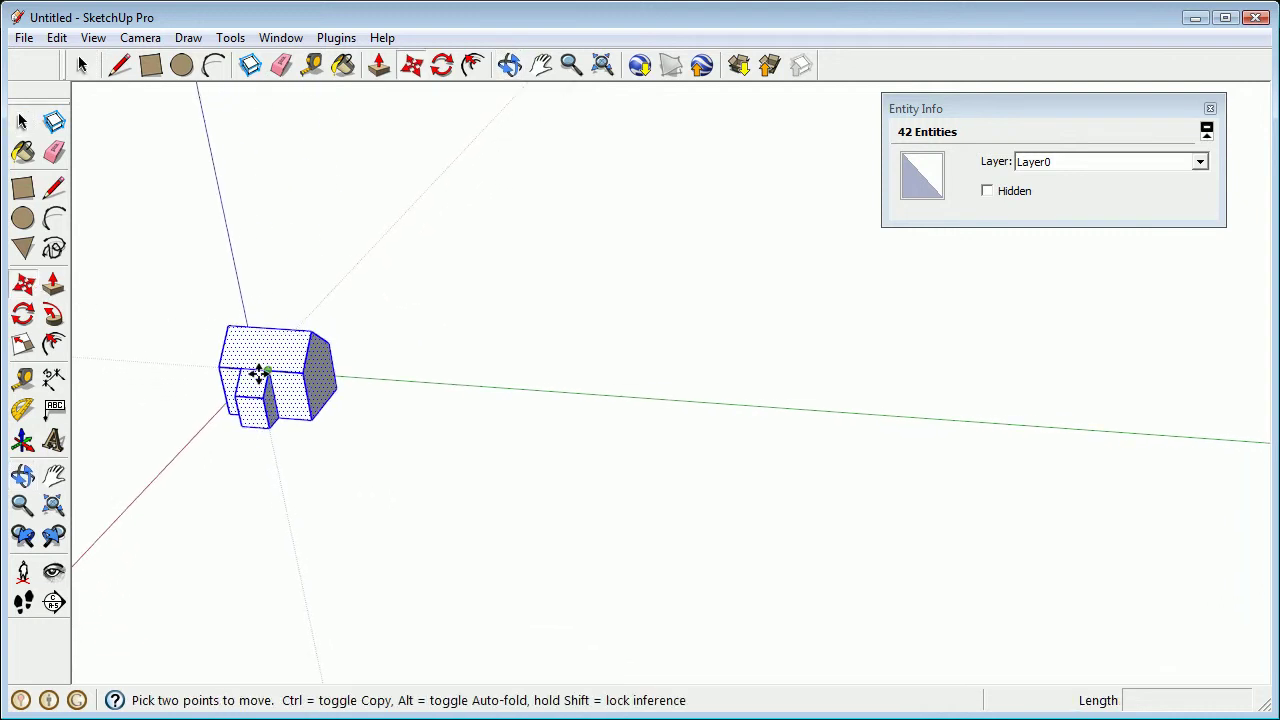
left_click(309, 418)
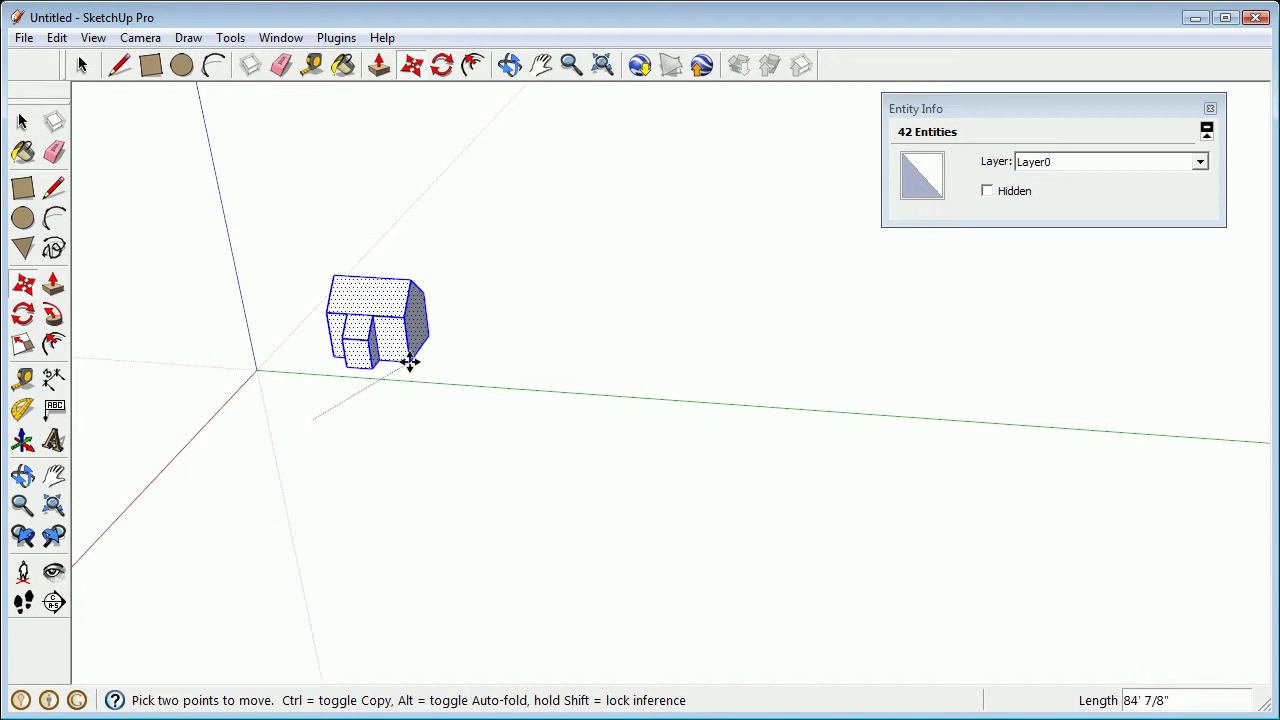
key("ctrl")
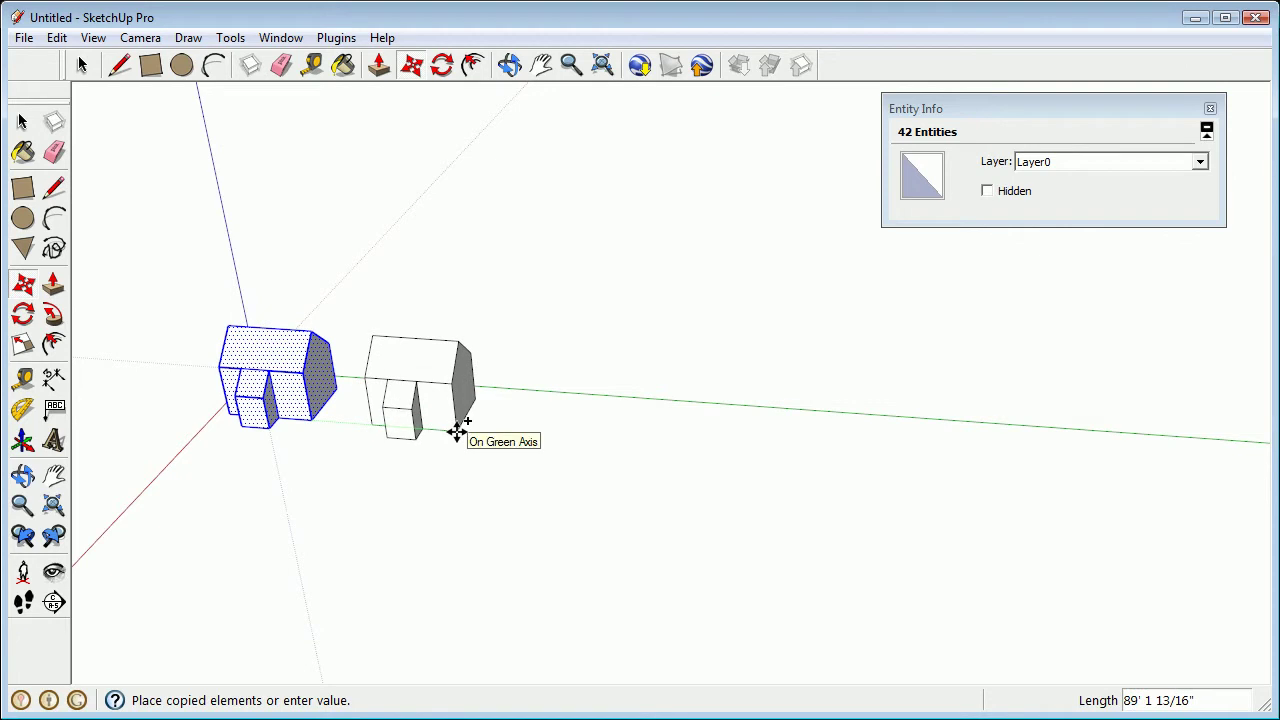
left_click(457, 431)
Step: Multiply the house copy into a row with 5* and undo all the copies
key("o")
left_click_drag(343, 394, 591, 274)
key("m")
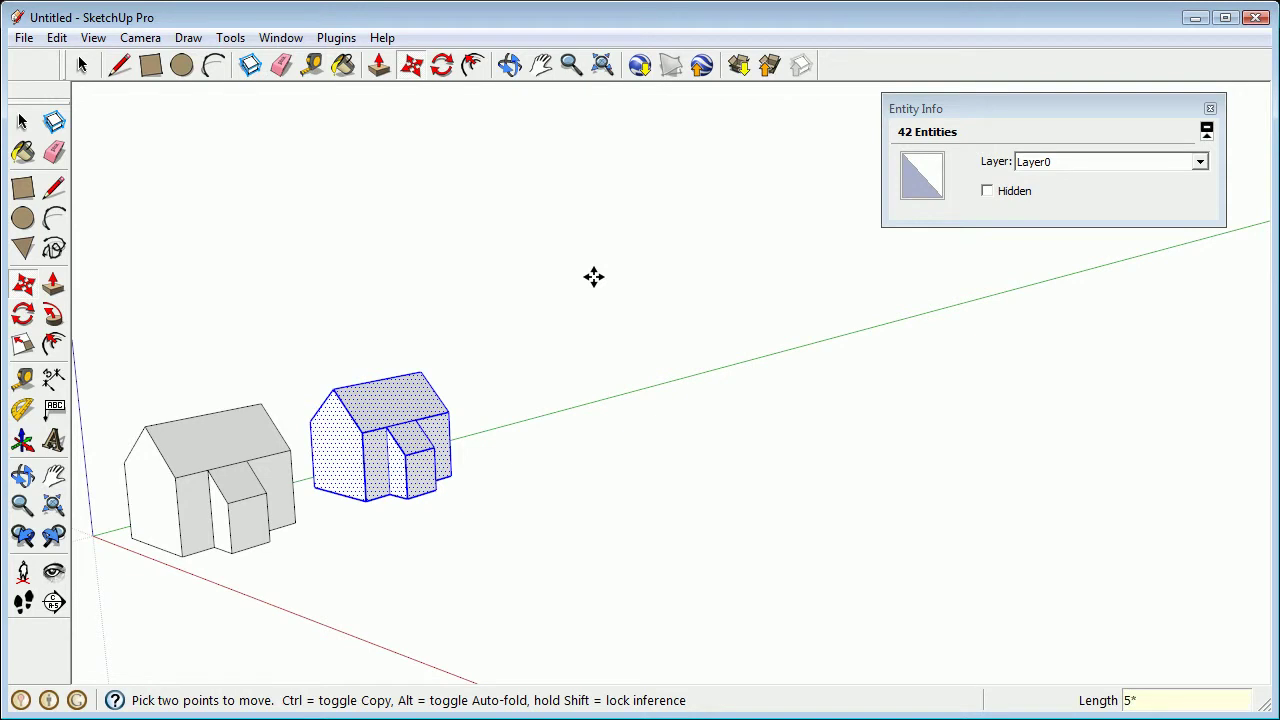
key("Return")
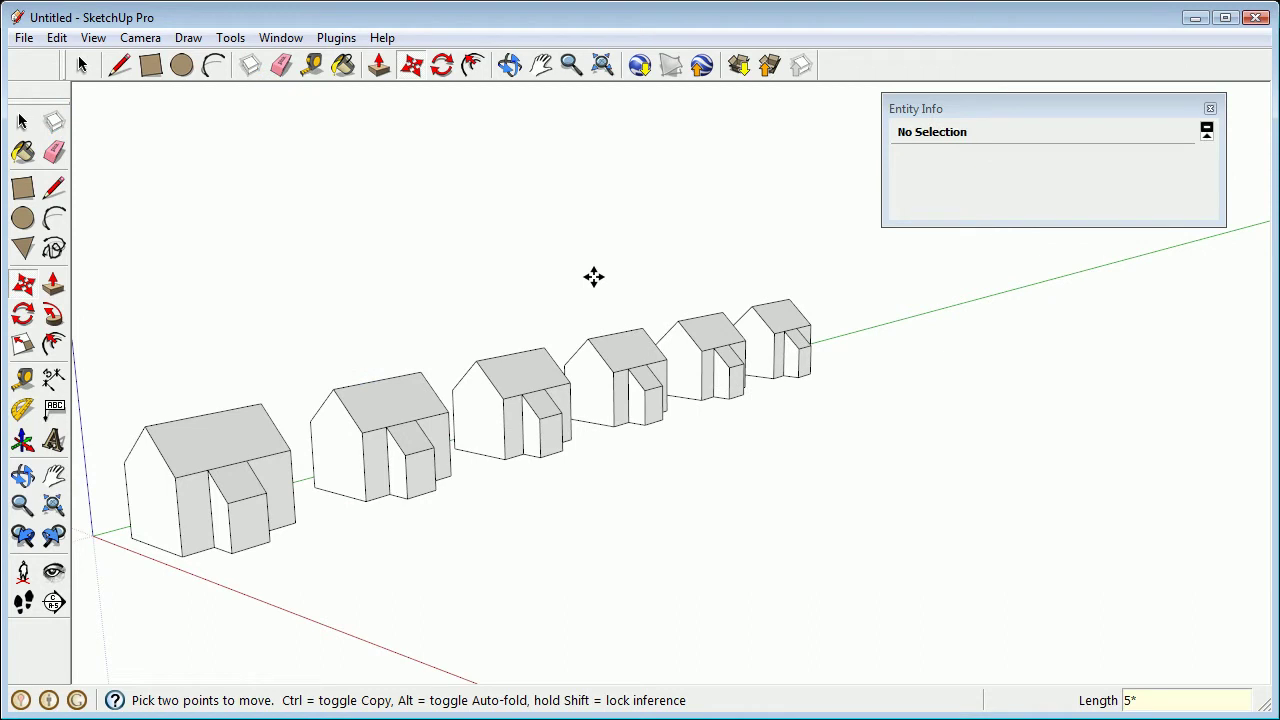
key("ctrl+z")
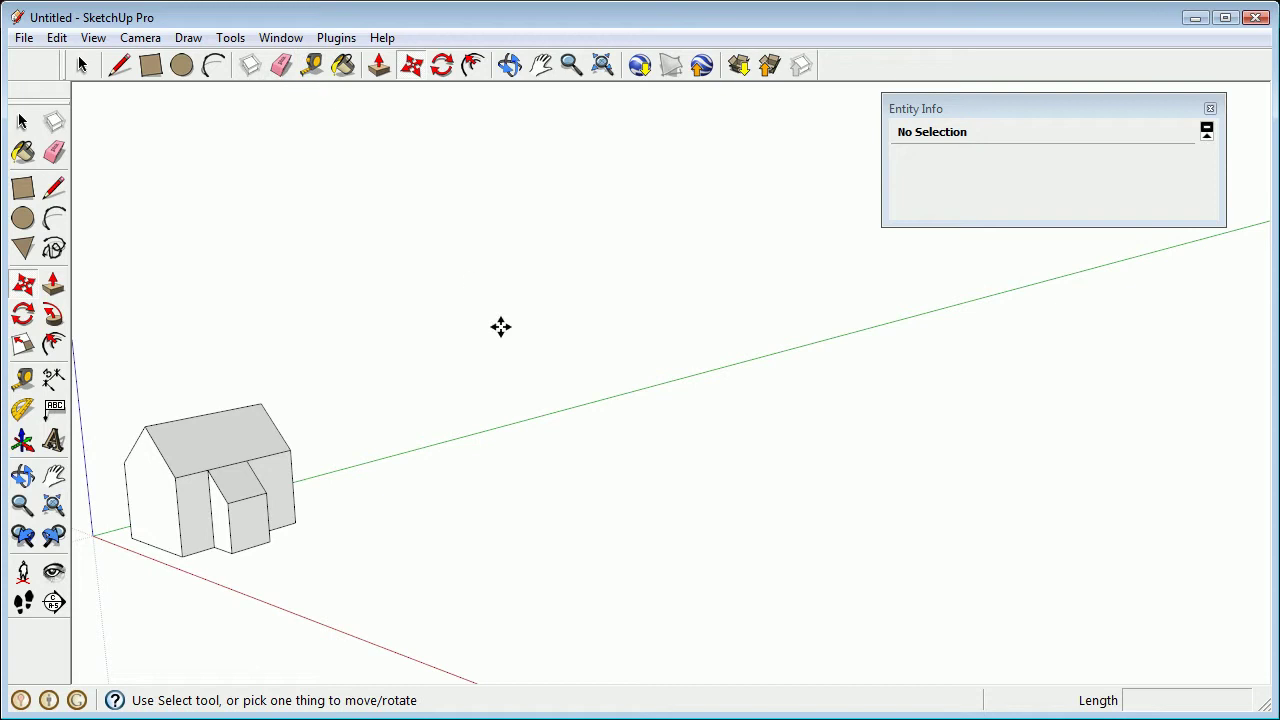
Step: Copy the whole house about 611' along the green axis and divide the distance into equally spaced copies with 5/
middle_click_drag(237, 451, 269, 517)
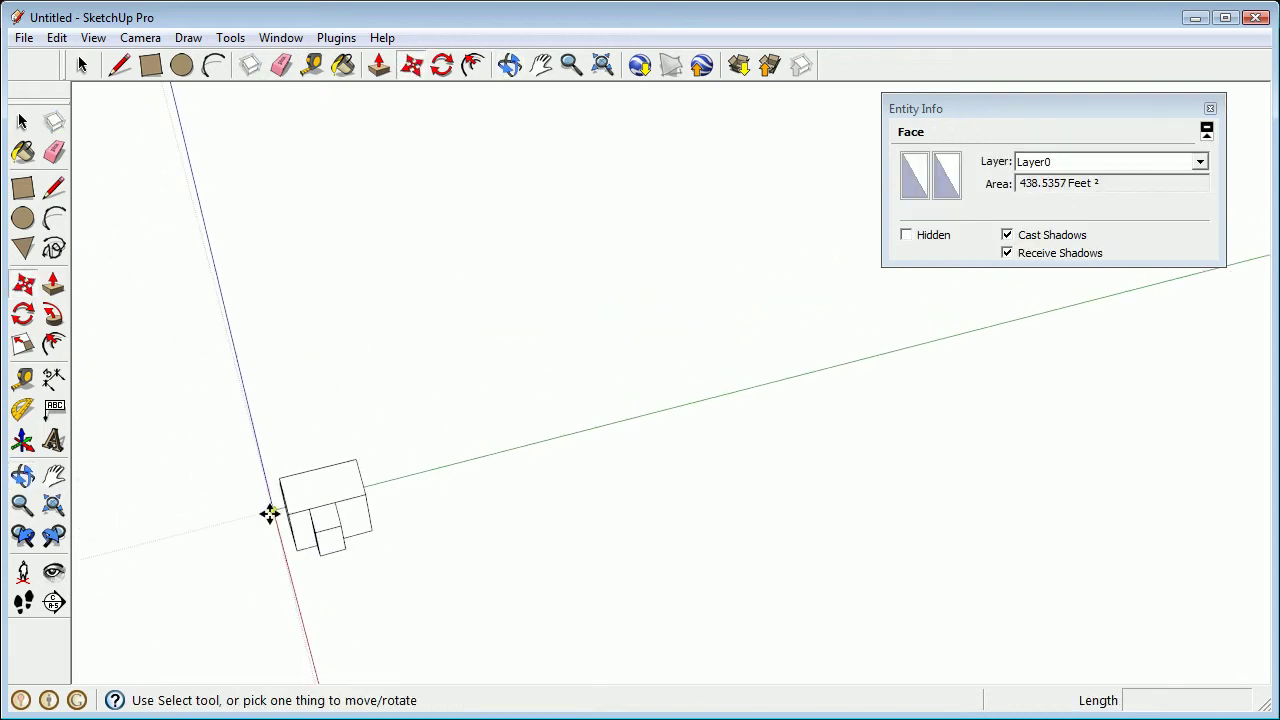
key("space")
left_click_drag(236, 423, 432, 640)
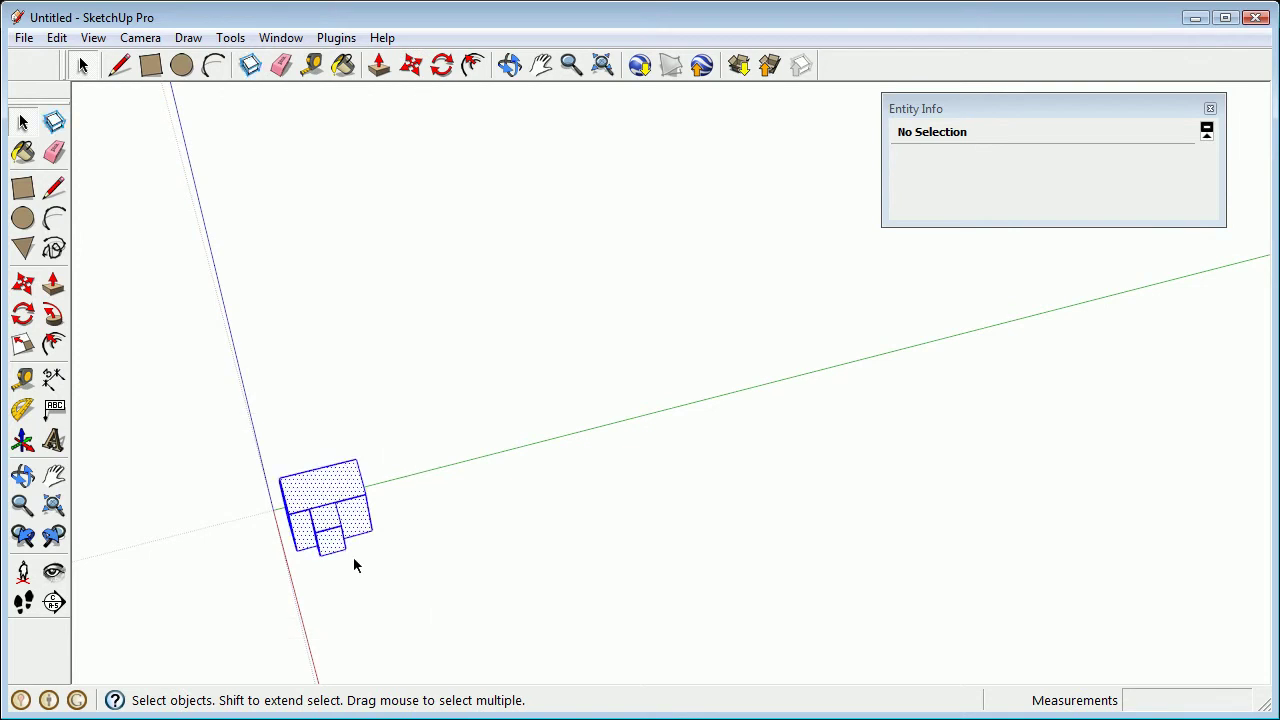
key("m")
left_click(296, 546)
key("ctrl")
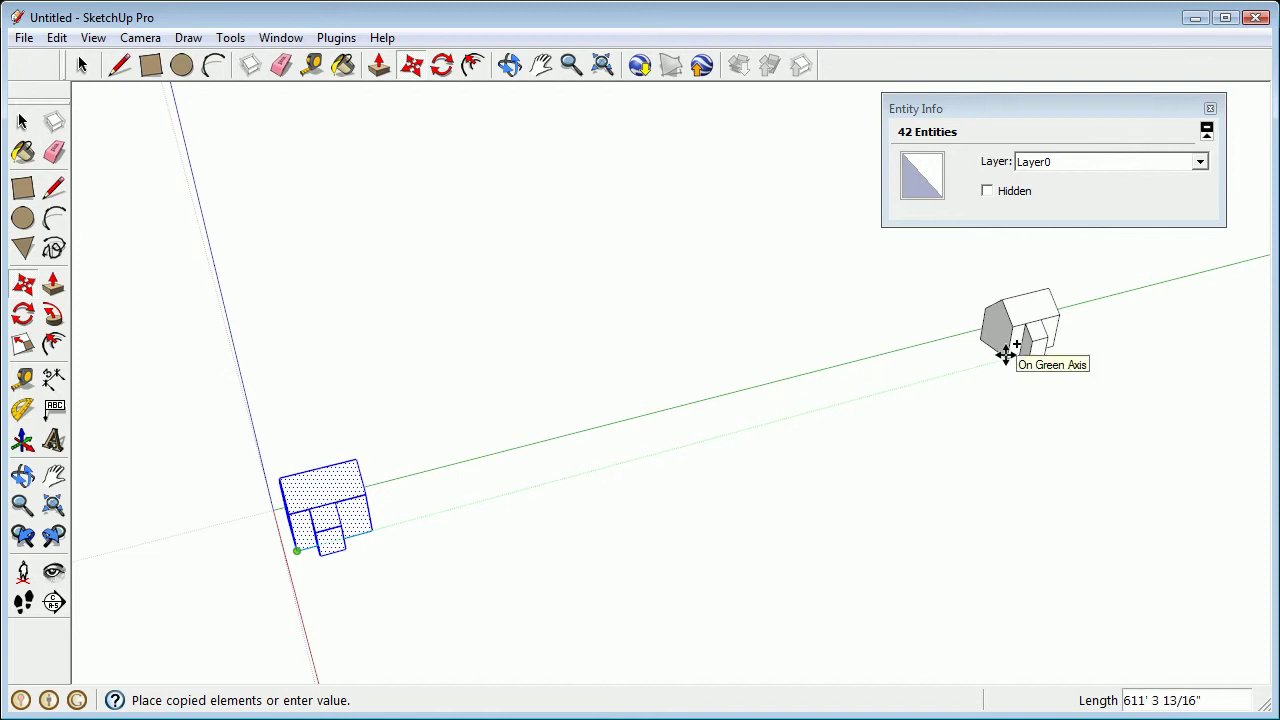
left_click(1005, 354)
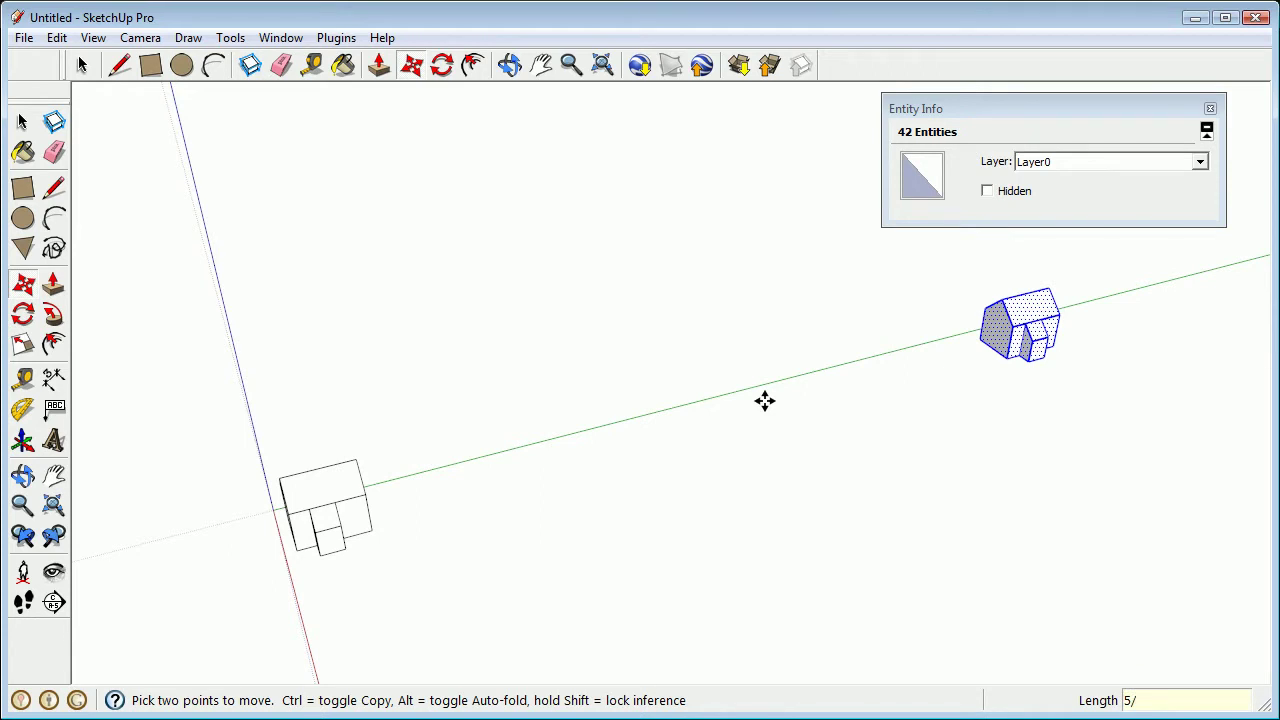
key("Return")
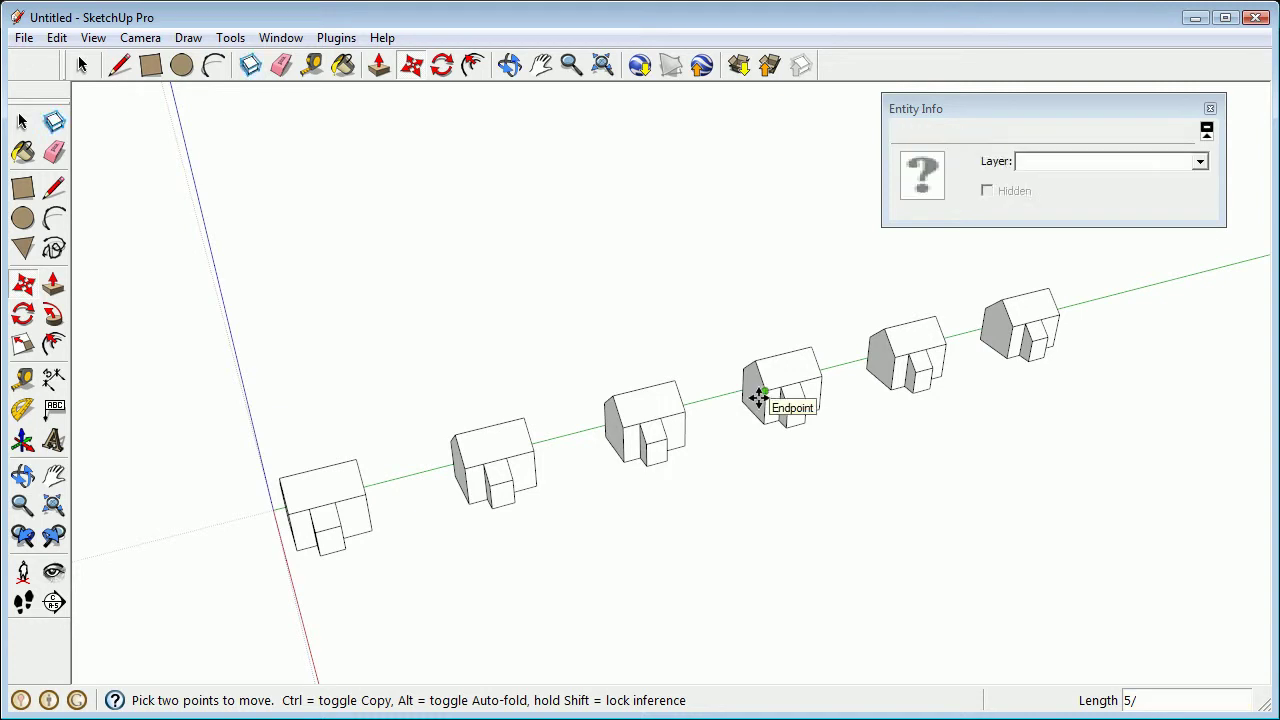
Step: Select the whole row of houses and make a copy rotated 20 degrees around a point on the green axis behind the origin
middle_click_drag(757, 398, 543, 440)
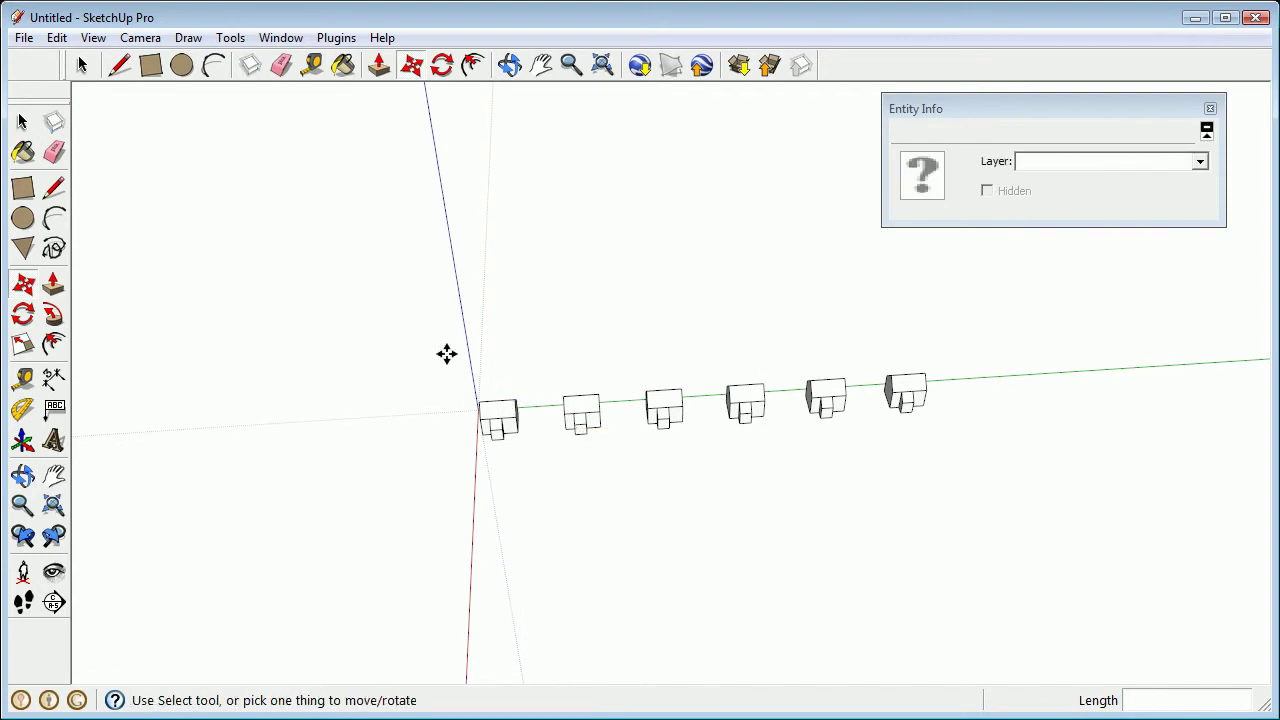
key("space")
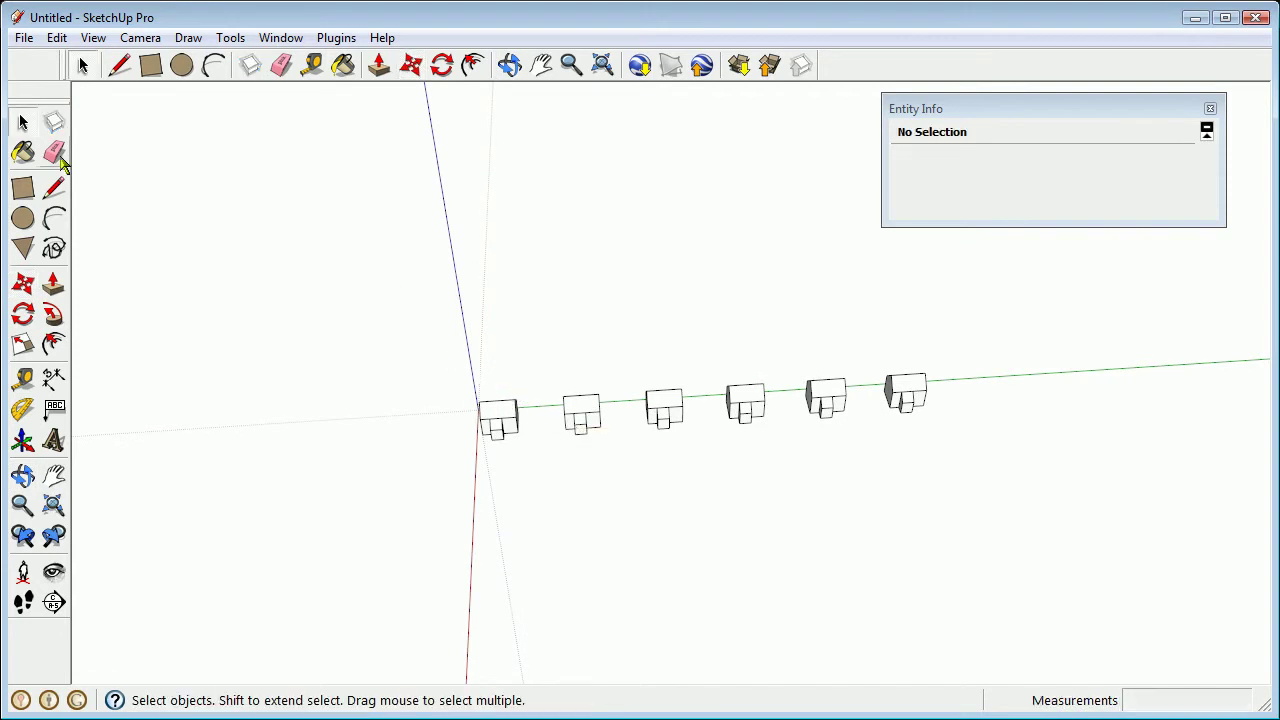
left_click_drag(386, 287, 1004, 549)
middle_click_drag(604, 438, 624, 414)
key("q")
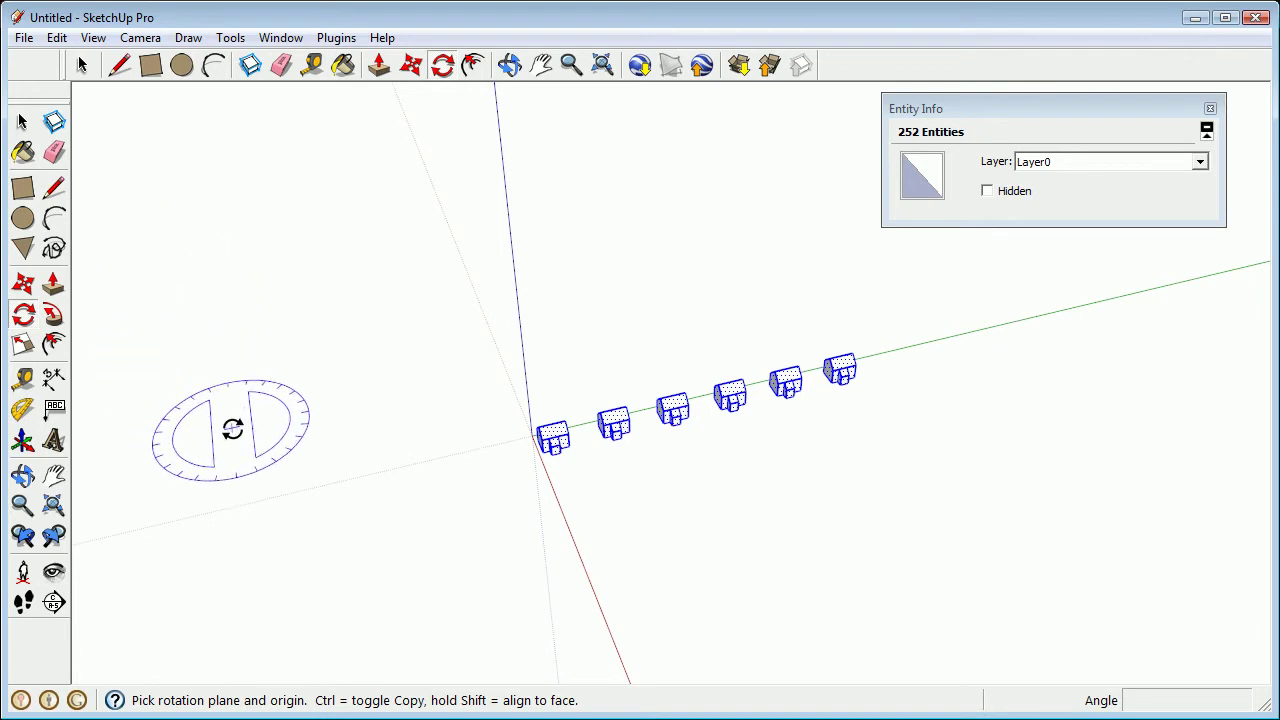
middle_click_drag(380, 458, 468, 292)
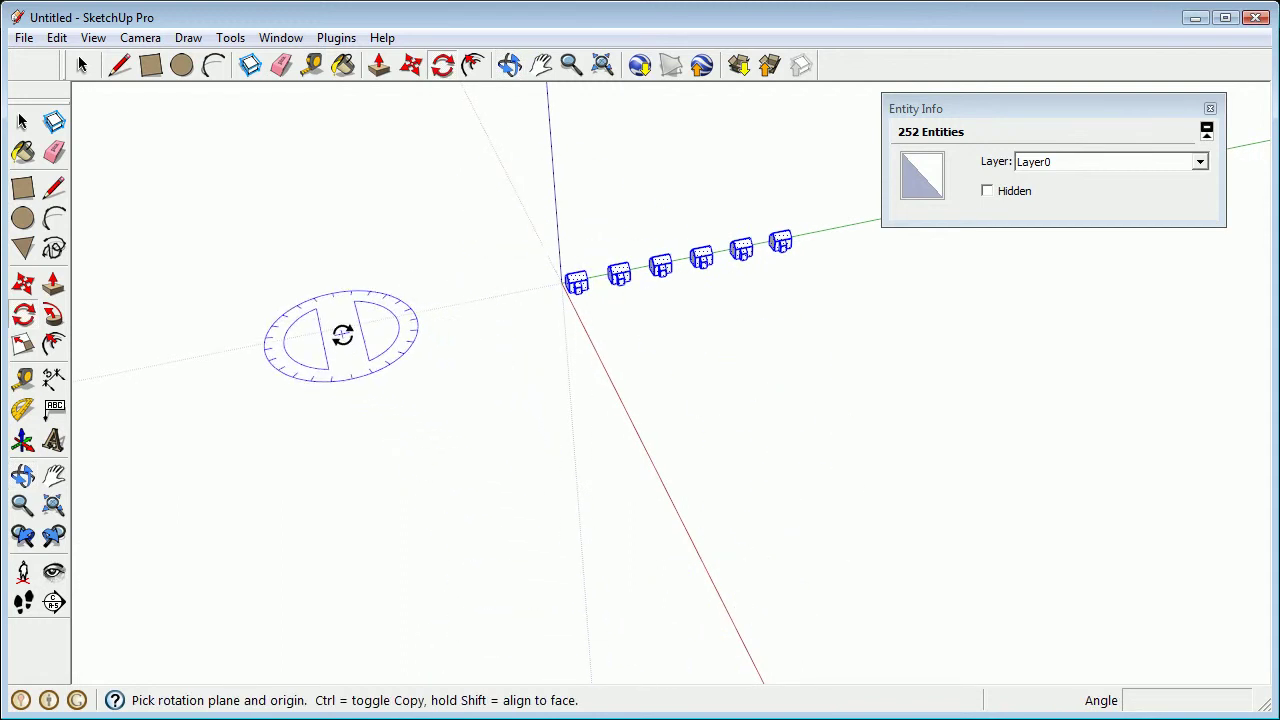
left_click_drag(335, 333, 337, 331)
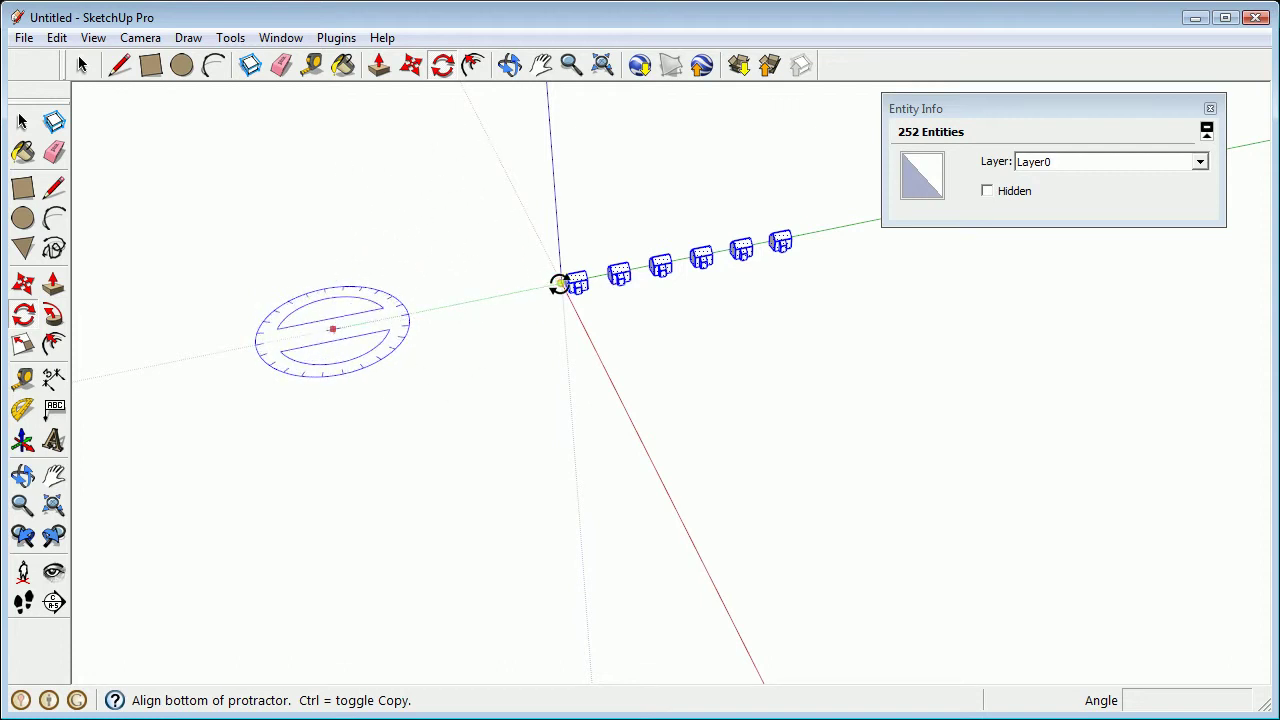
scroll(557, 277, "up", 2)
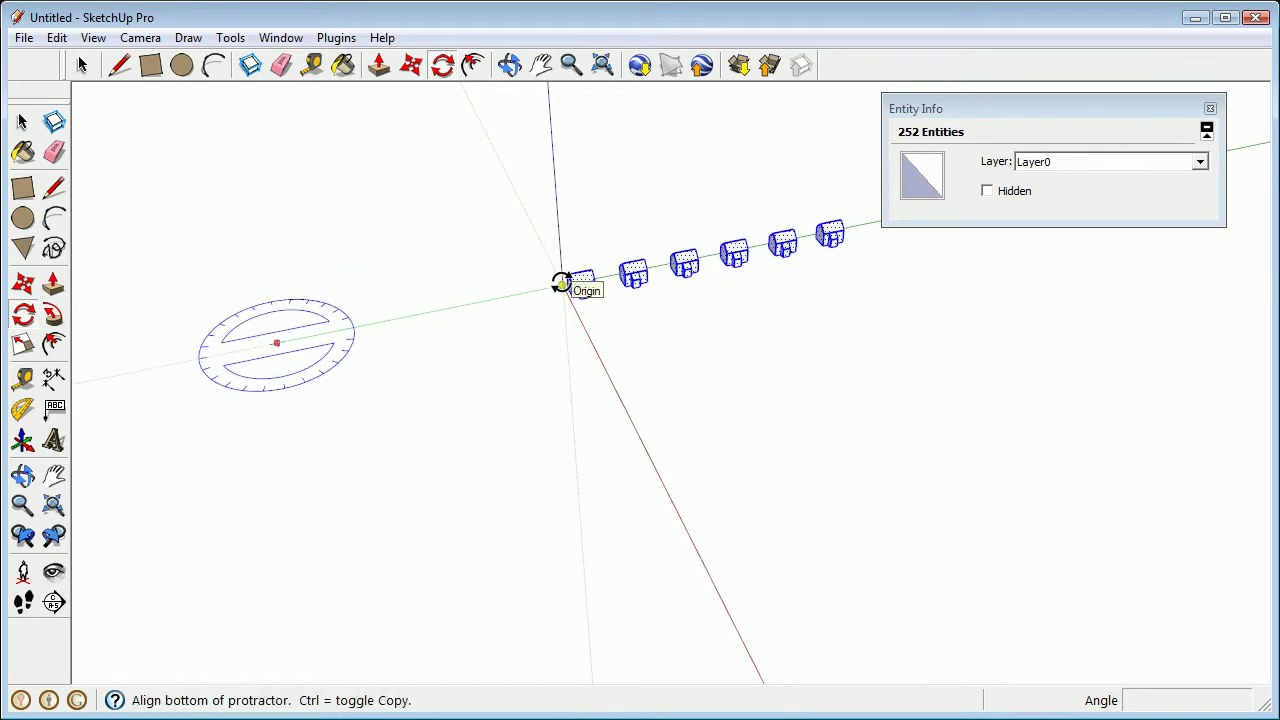
left_click(561, 283)
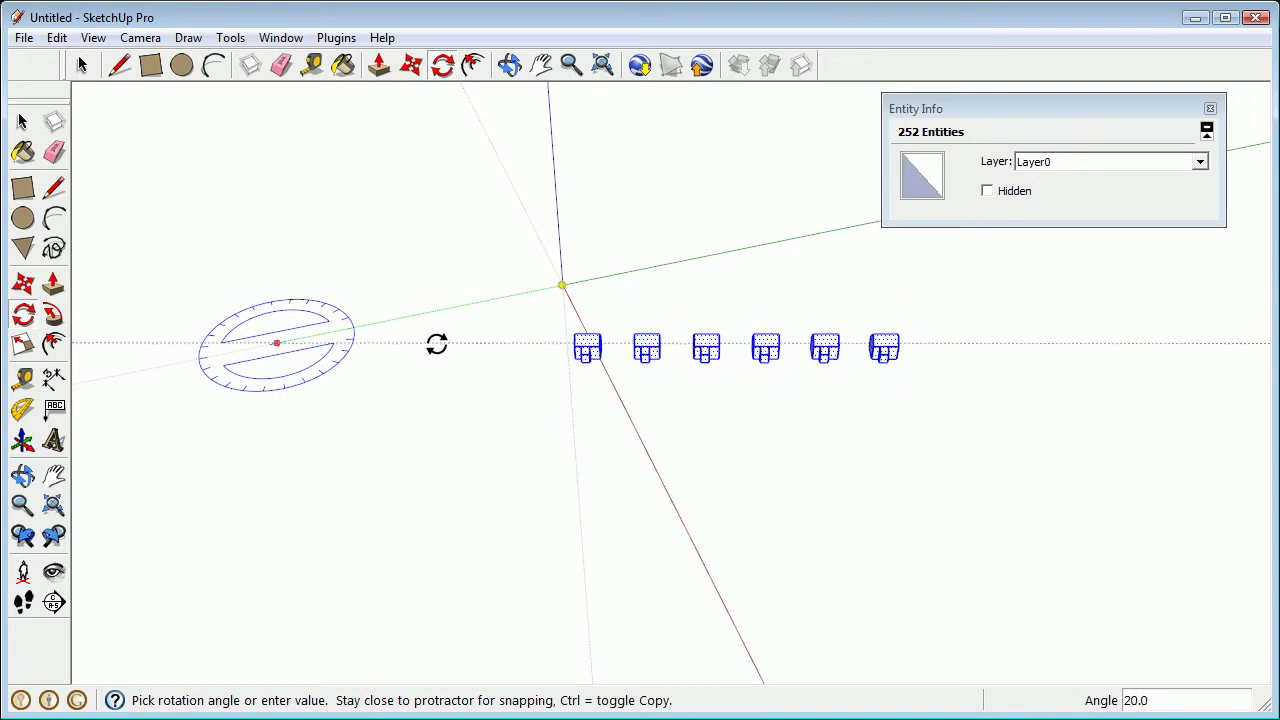
key("ctrl")
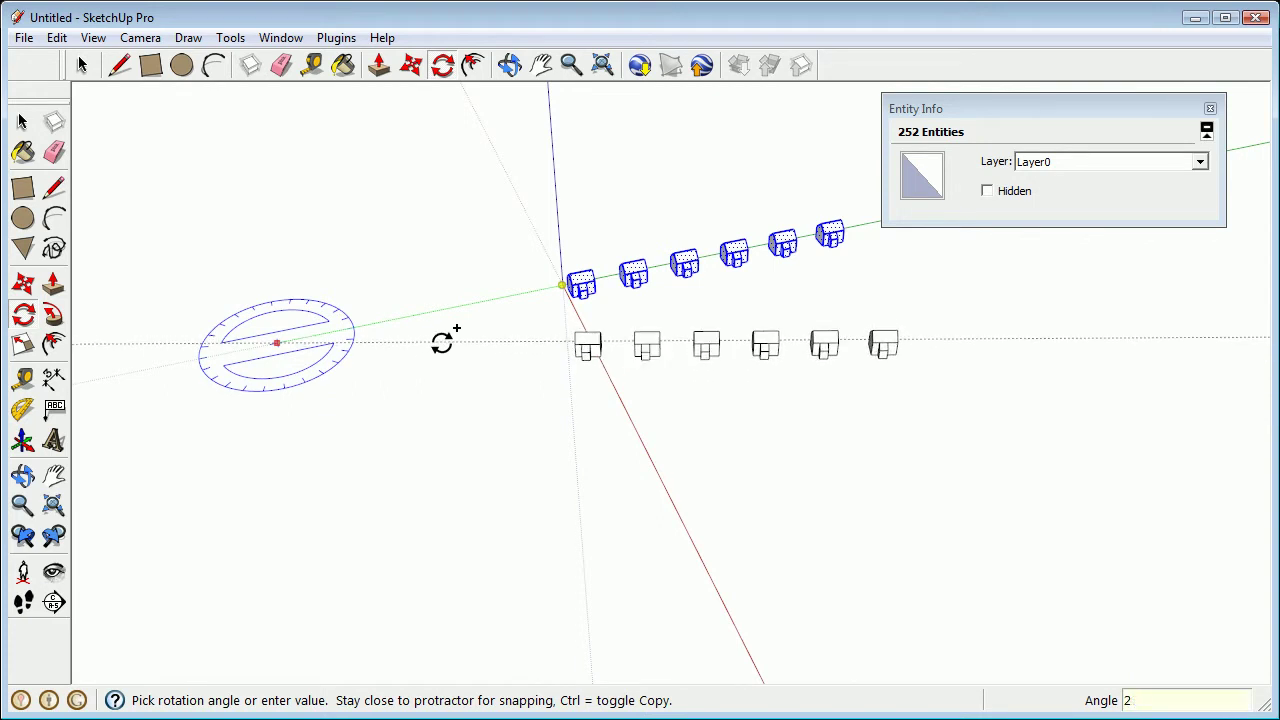
key("Return")
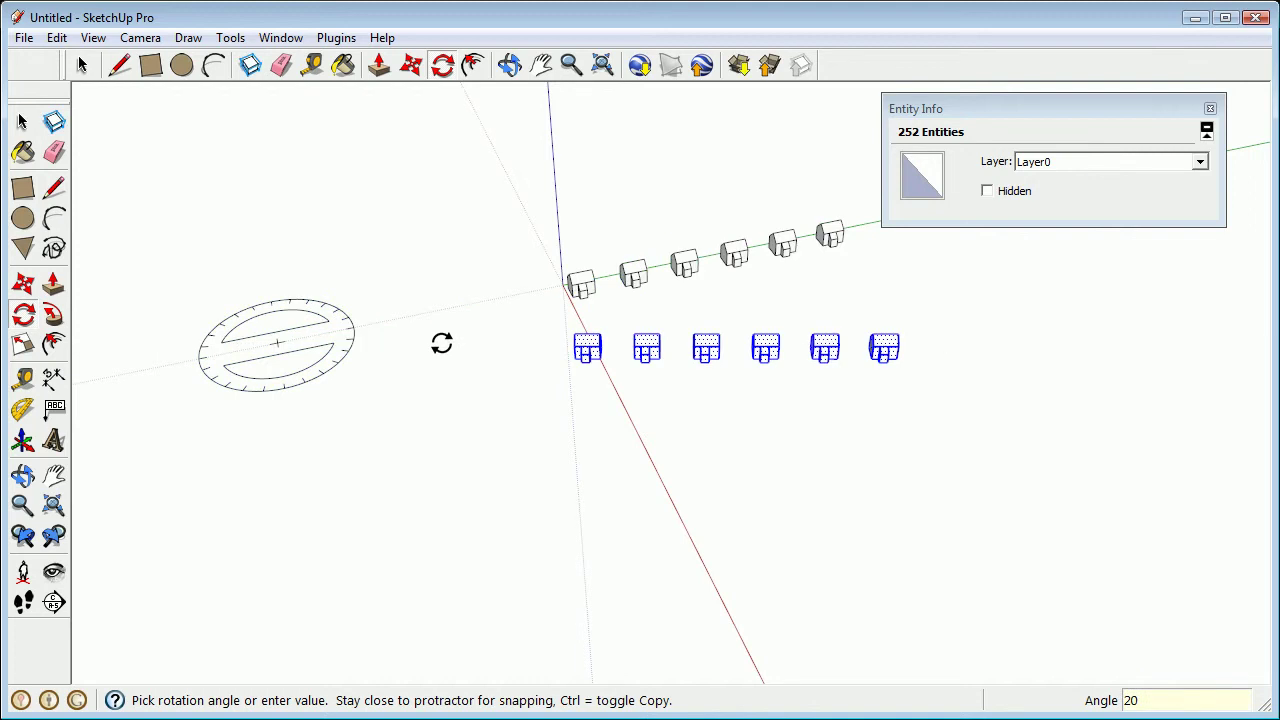
Step: Multiply the rotated row of houses with 5* and undo all the rotated copies
scroll(380, 337, "down", 4)
middle_click_drag(380, 337, 640, 346, "shift")
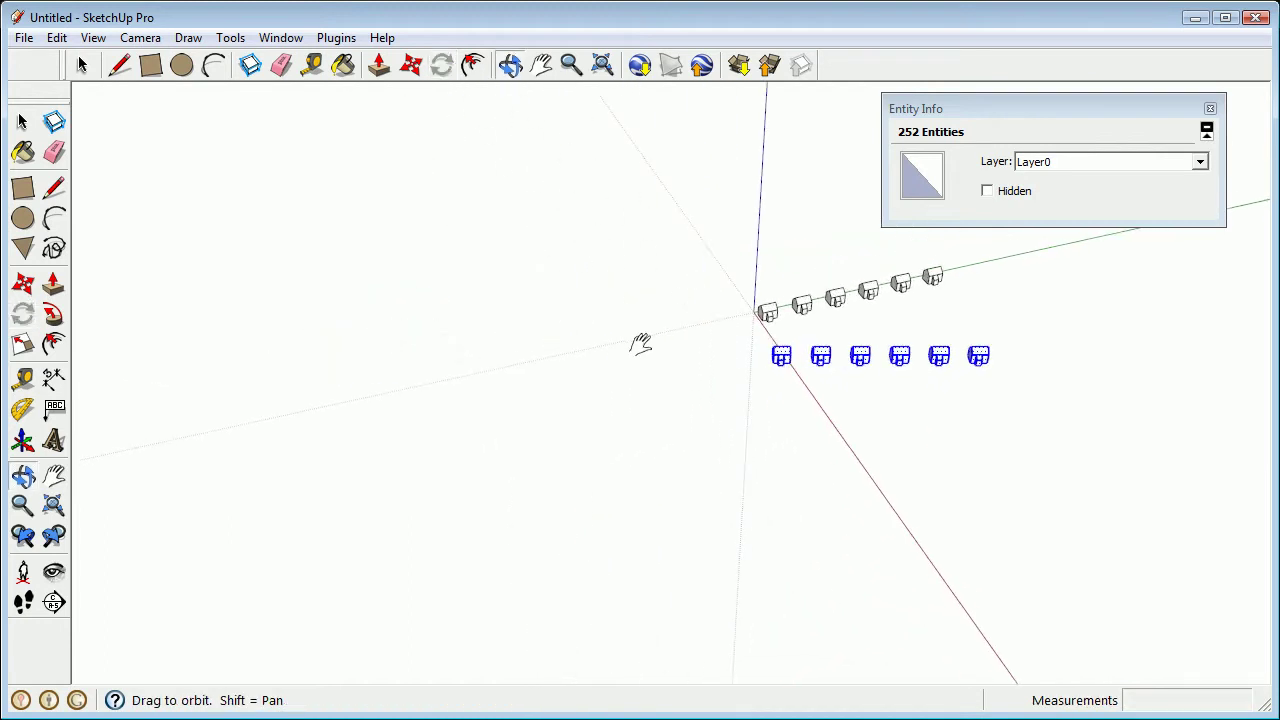
key("q")
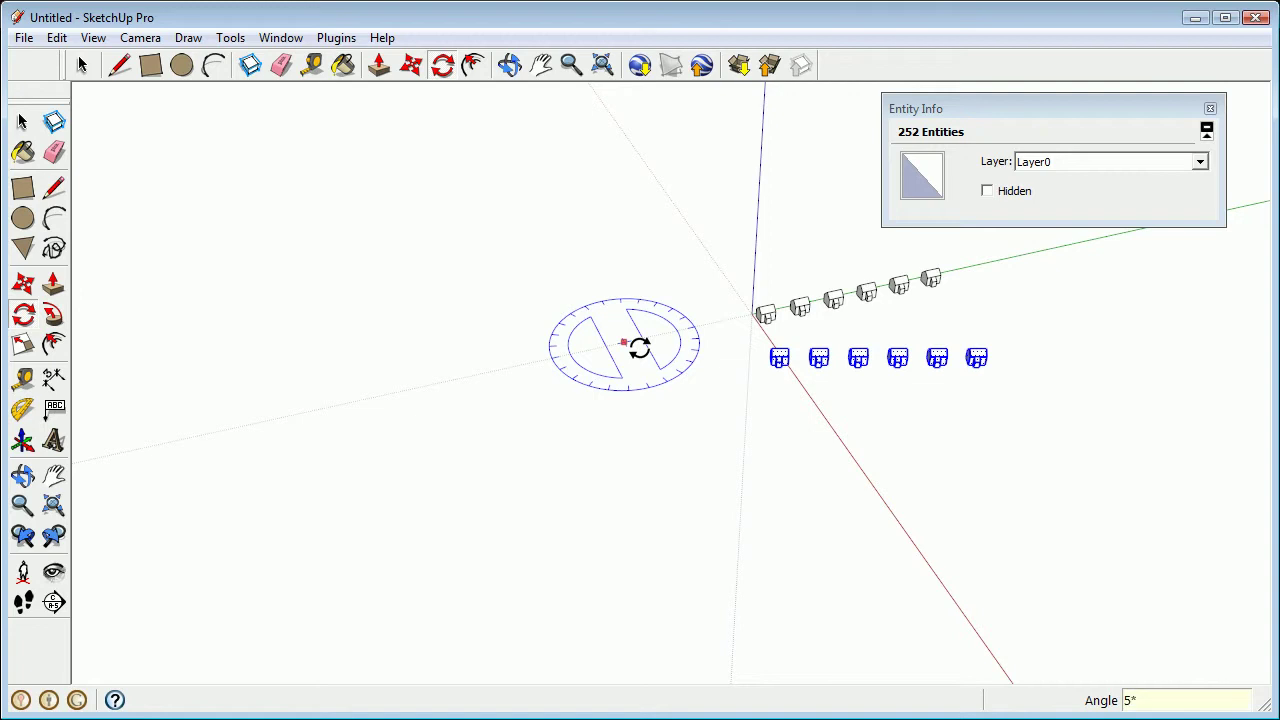
key("Return")
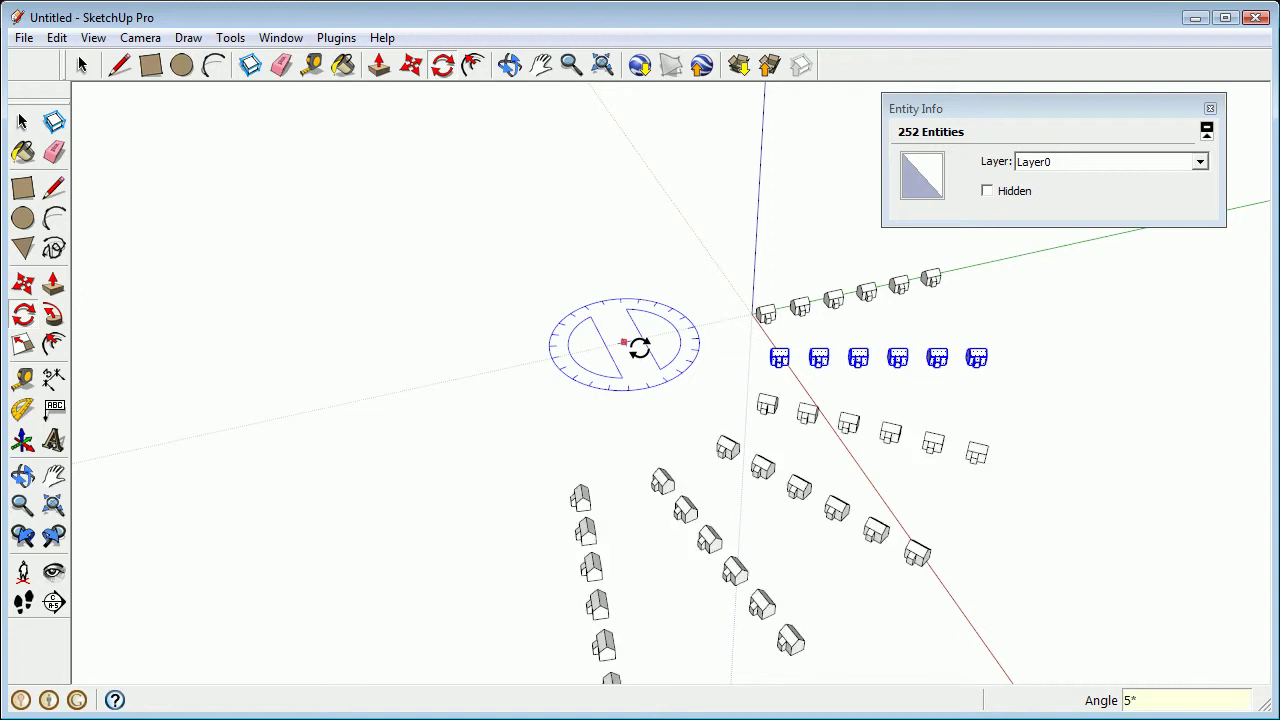
mouse_move(639, 346)
middle_mouse_down()
mouse_move(906, 477)
mouse_move(757, 577)
mouse_move(537, 563)
mouse_move(543, 506)
middle_mouse_up()
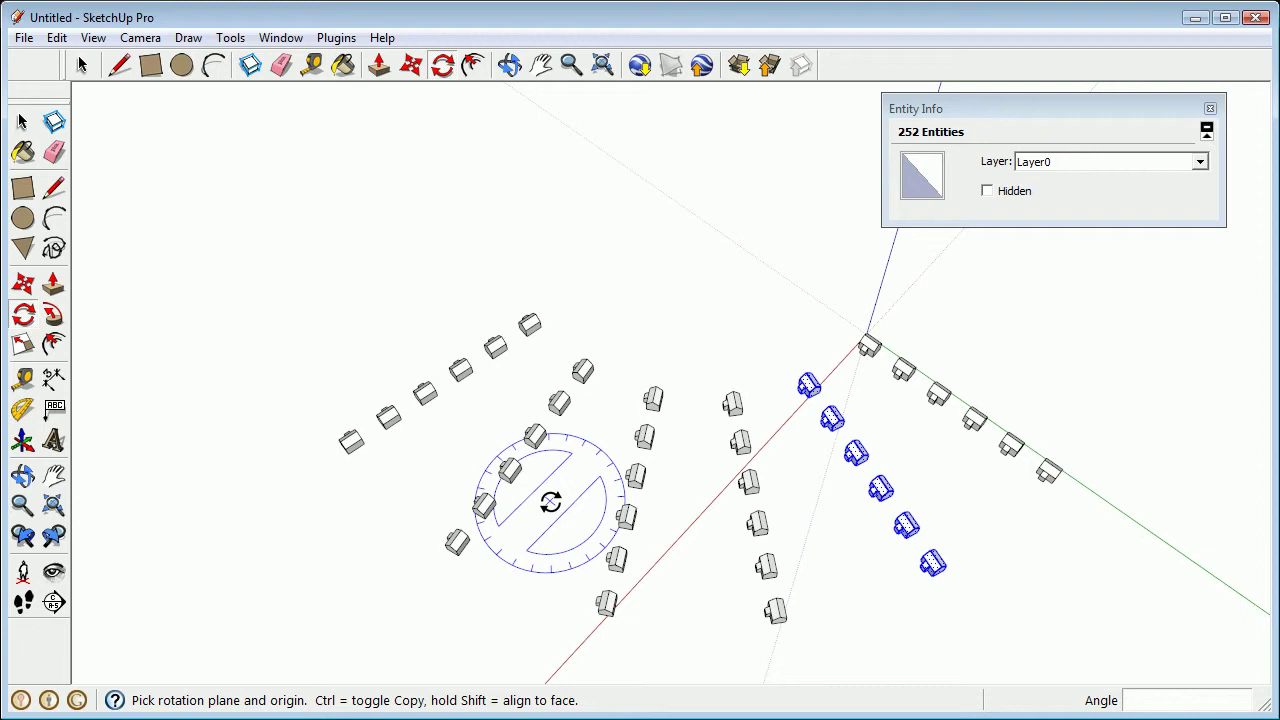
middle_click_drag(486, 449, 1090, 380)
mouse_move(909, 394)
middle_mouse_down()
mouse_move(1003, 366)
mouse_move(803, 366)
mouse_move(546, 299)
middle_mouse_up()
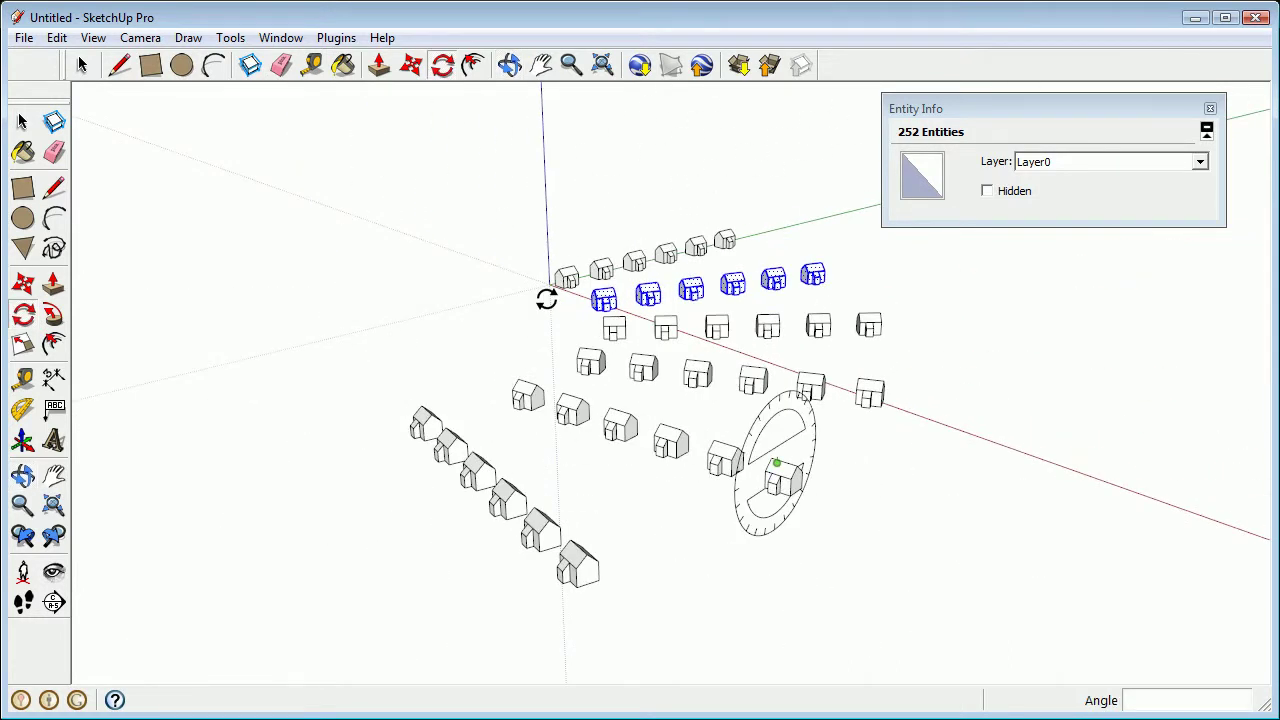
key("ctrl+z")
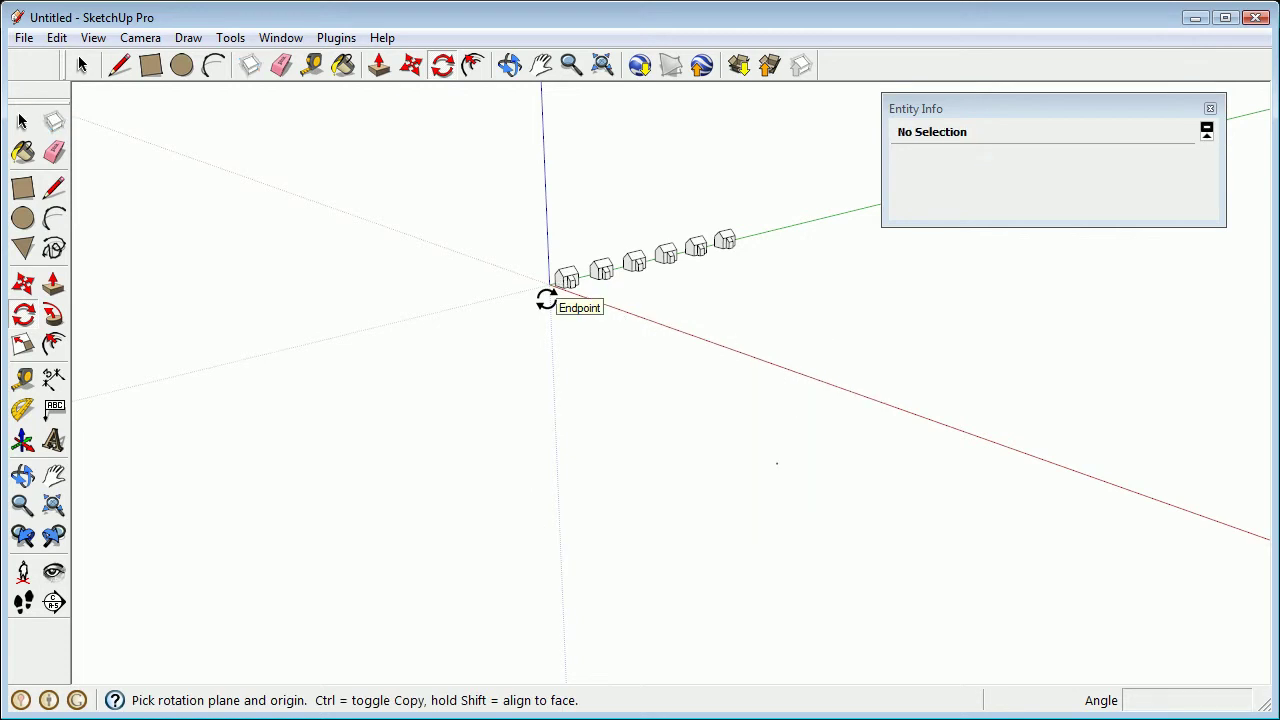
Step: Select the extension of the house nearest the origin and slide it along the wall and back to its original place
middle_click_drag(566, 280, 586, 371)
scroll(563, 333, "up", 3)
scroll(563, 333, "up", 4)
key("q")
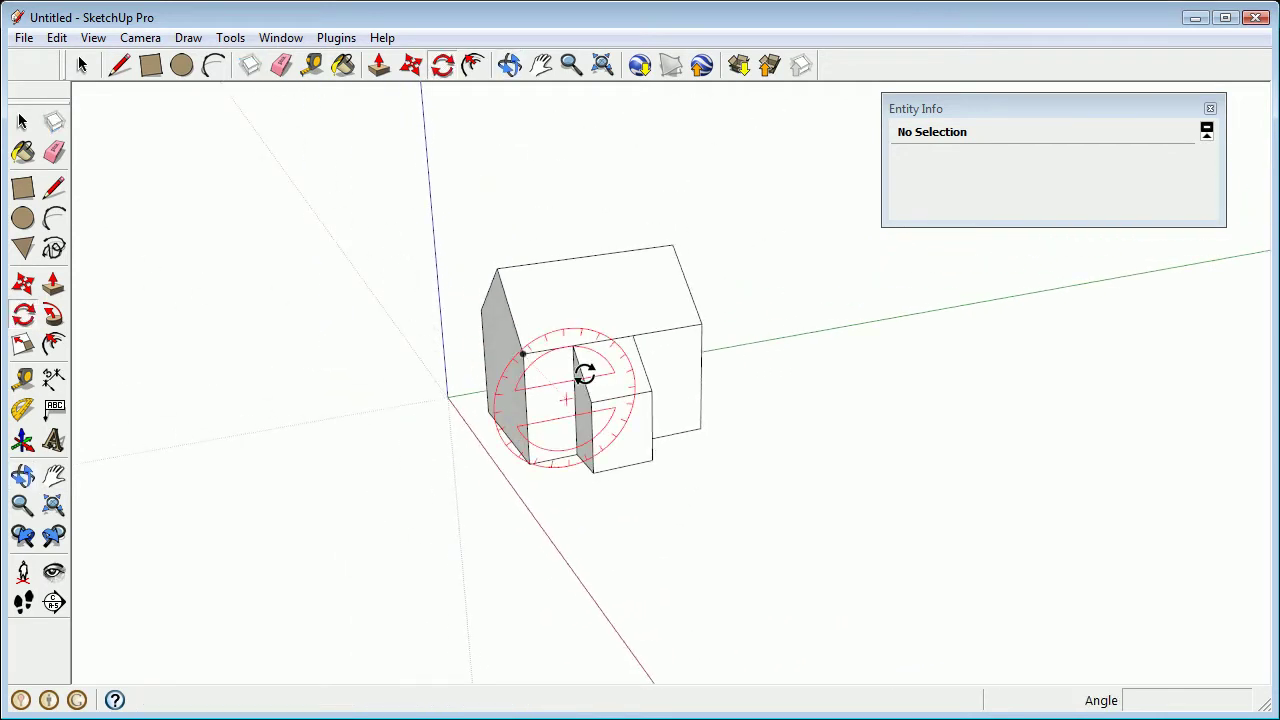
middle_click_drag(537, 377, 844, 496)
key("space")
middle_click_drag(780, 590, 748, 557)
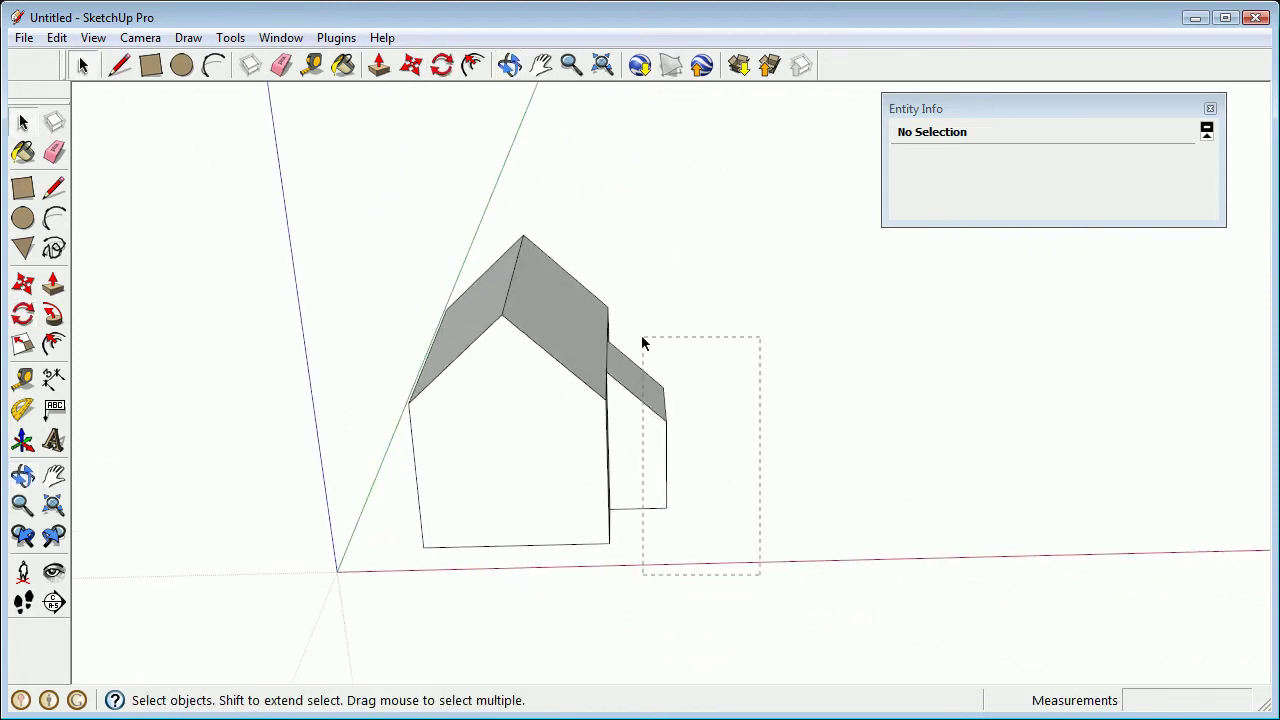
middle_click_drag(630, 386, 306, 394)
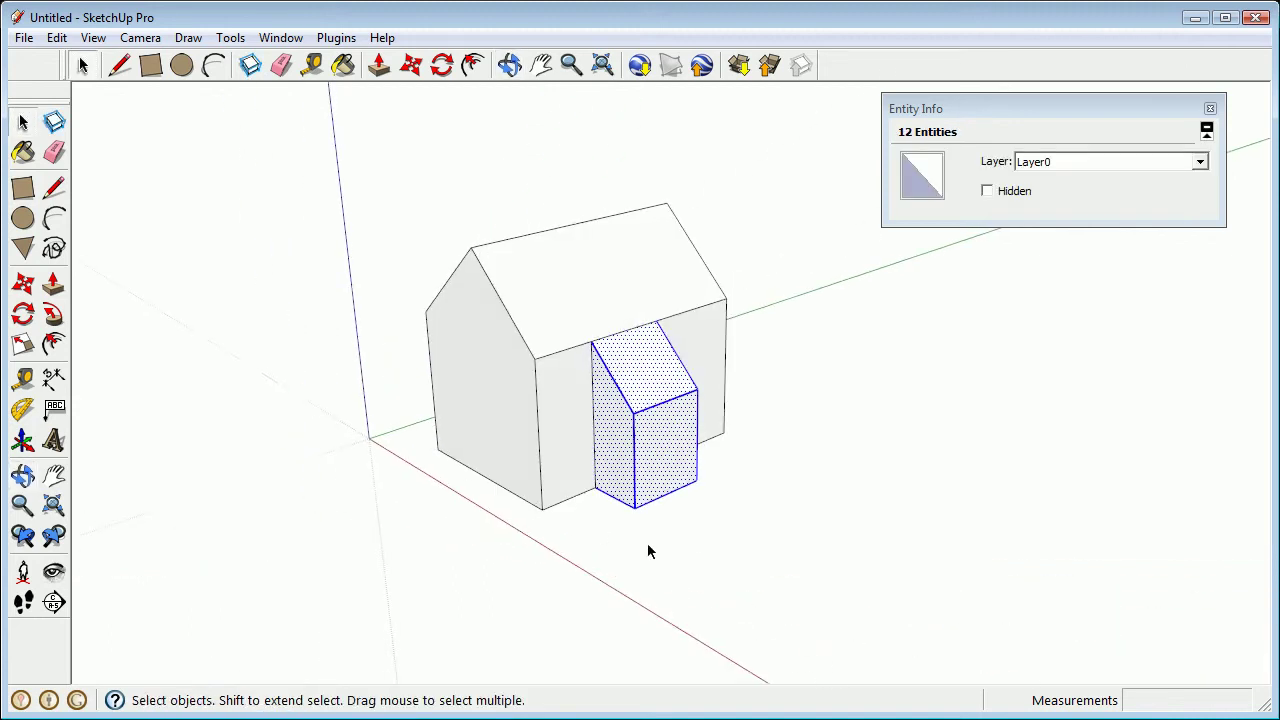
key("m")
left_click(608, 498)
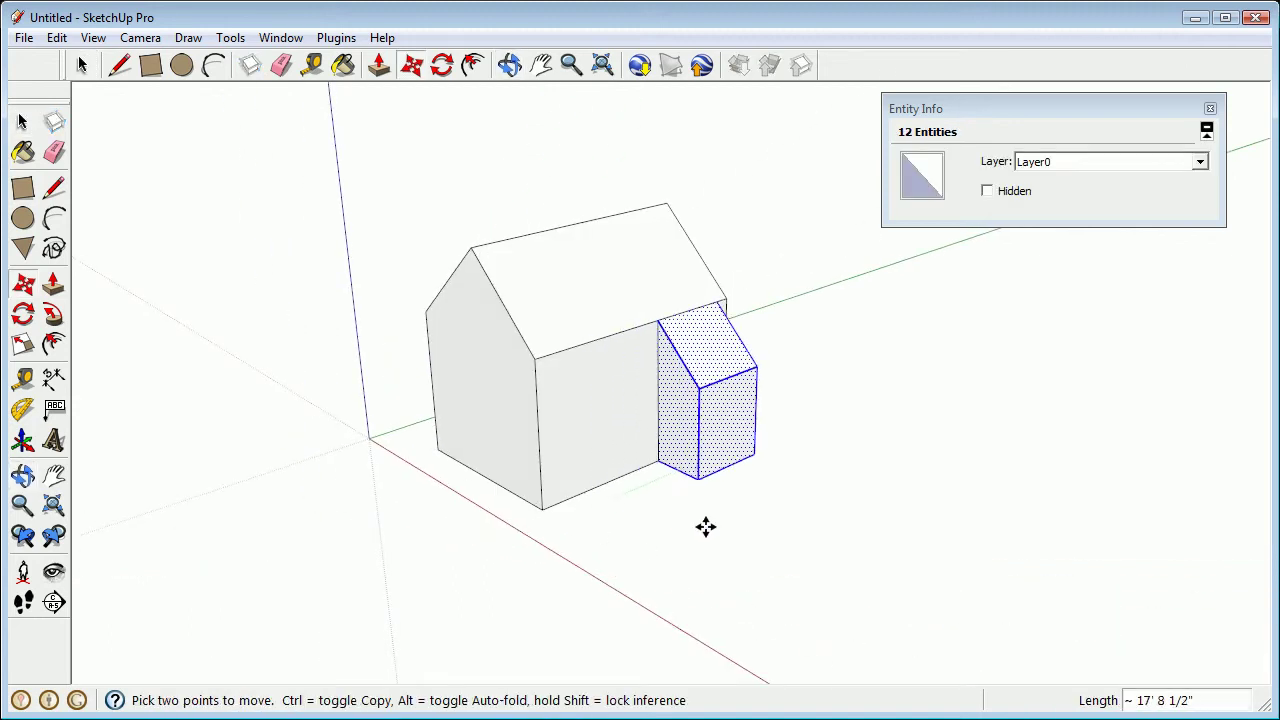
middle_click_drag(434, 546, 591, 437)
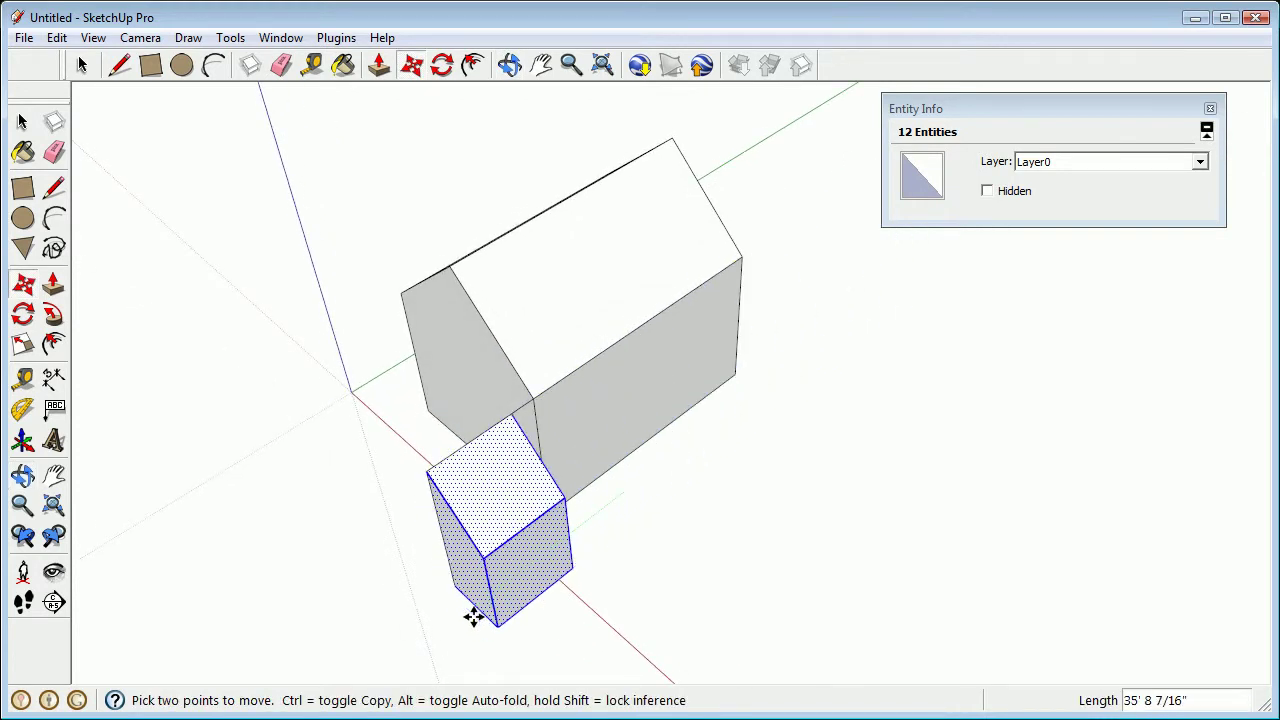
left_click(620, 486)
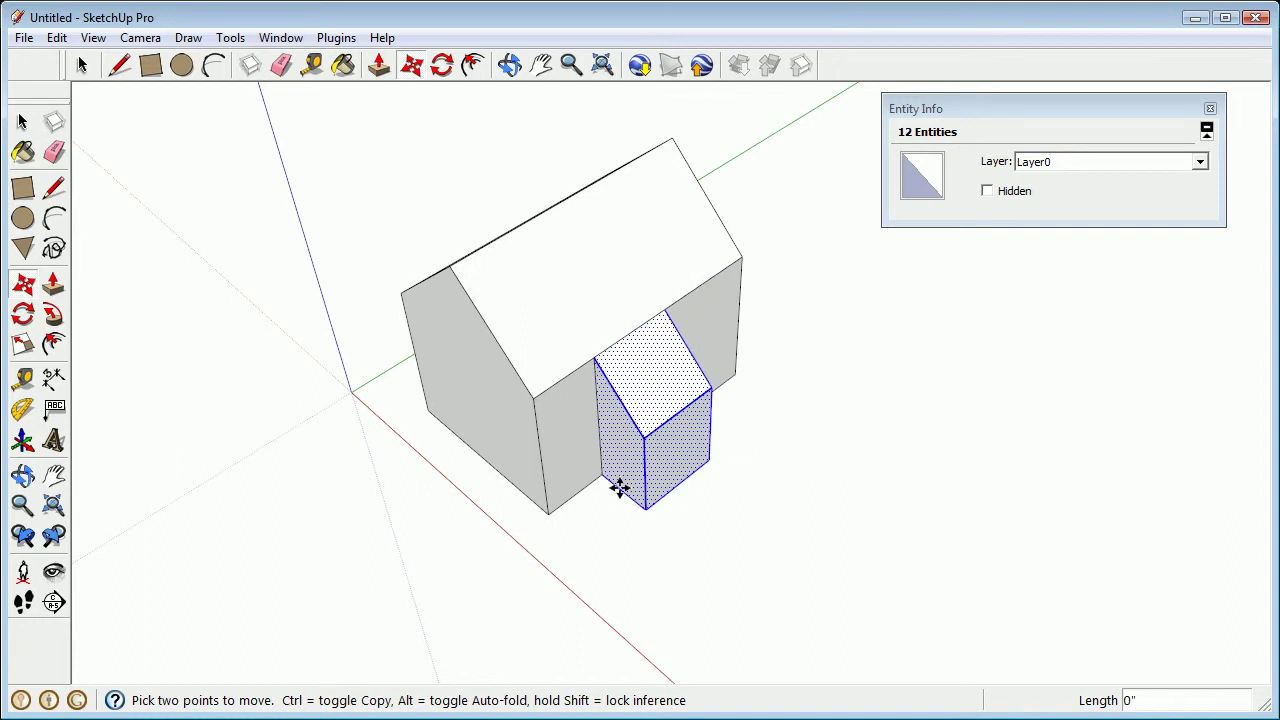
Step: Select all the faces and edges of the house's extension and make them a group
key("space")
middle_click_drag(614, 413, 557, 249)
left_click(557, 249)
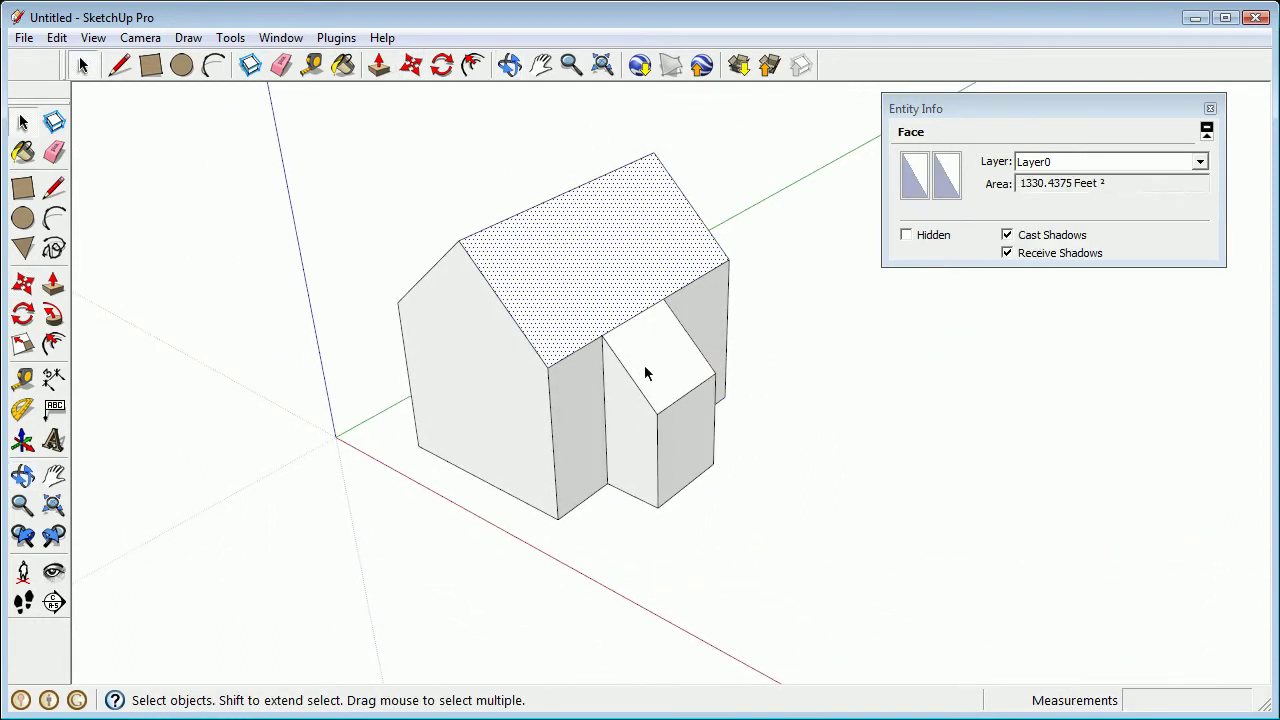
middle_click_drag(657, 412, 909, 317)
left_click_drag(901, 608, 789, 351)
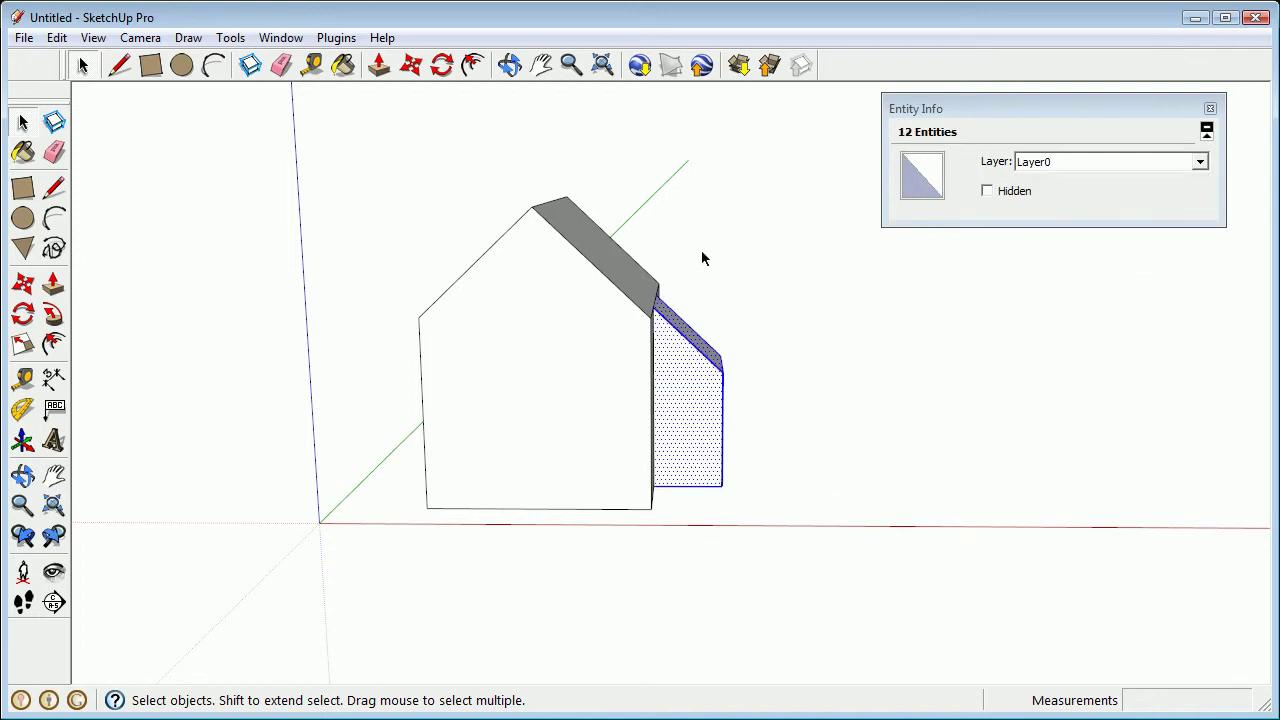
middle_click_drag(694, 347, 646, 380)
right_click(701, 394)
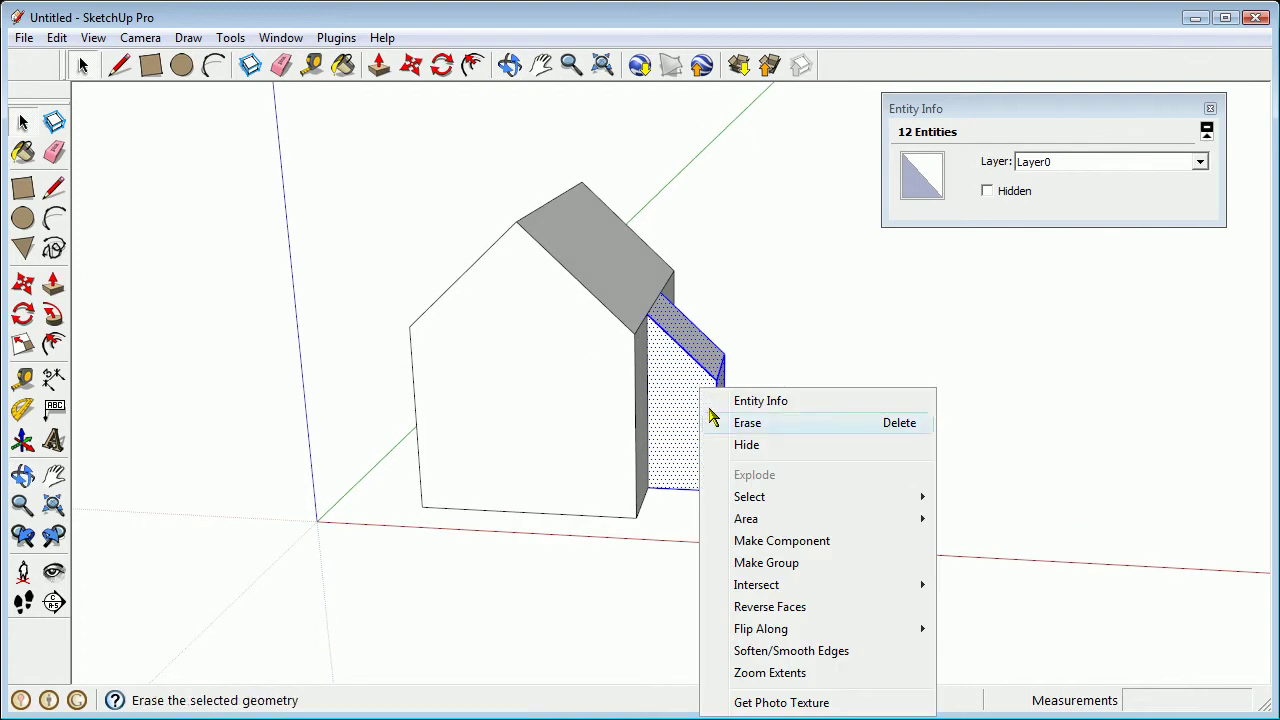
left_click(780, 563)
middle_click_drag(698, 376, 606, 445)
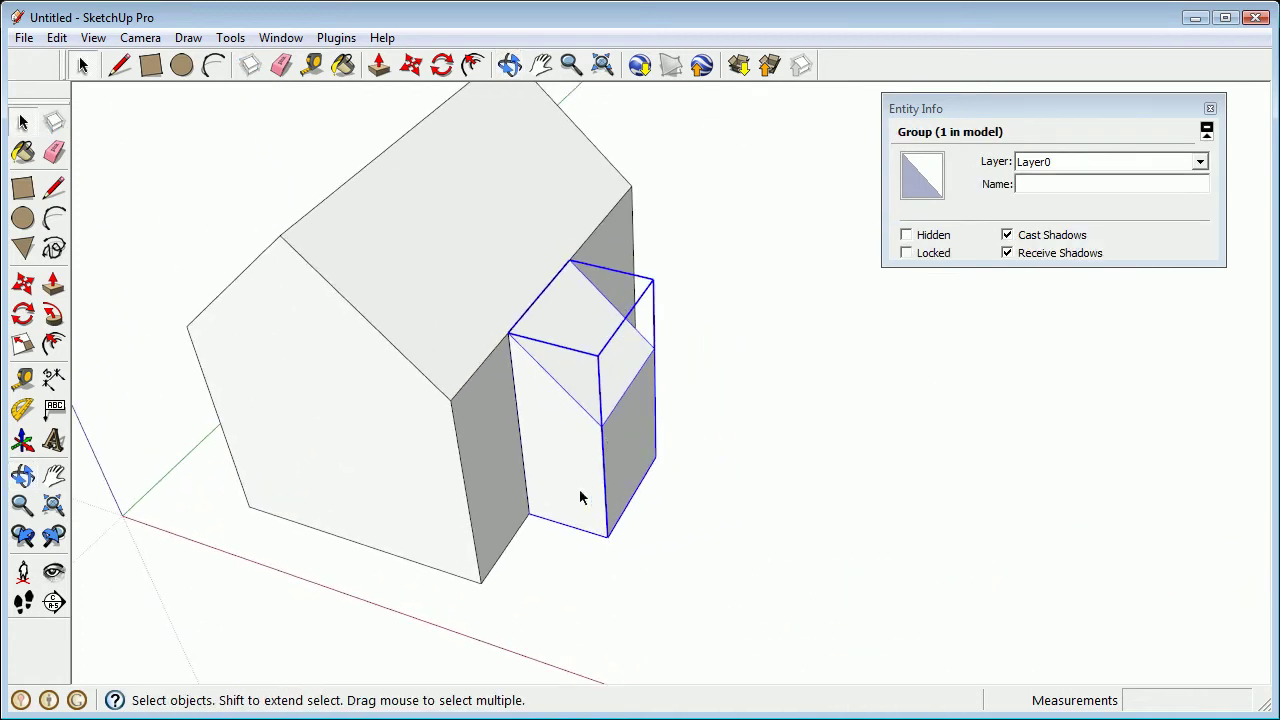
Step: Move the extension group away from the house wall and undo the move
key("m")
left_click(530, 512)
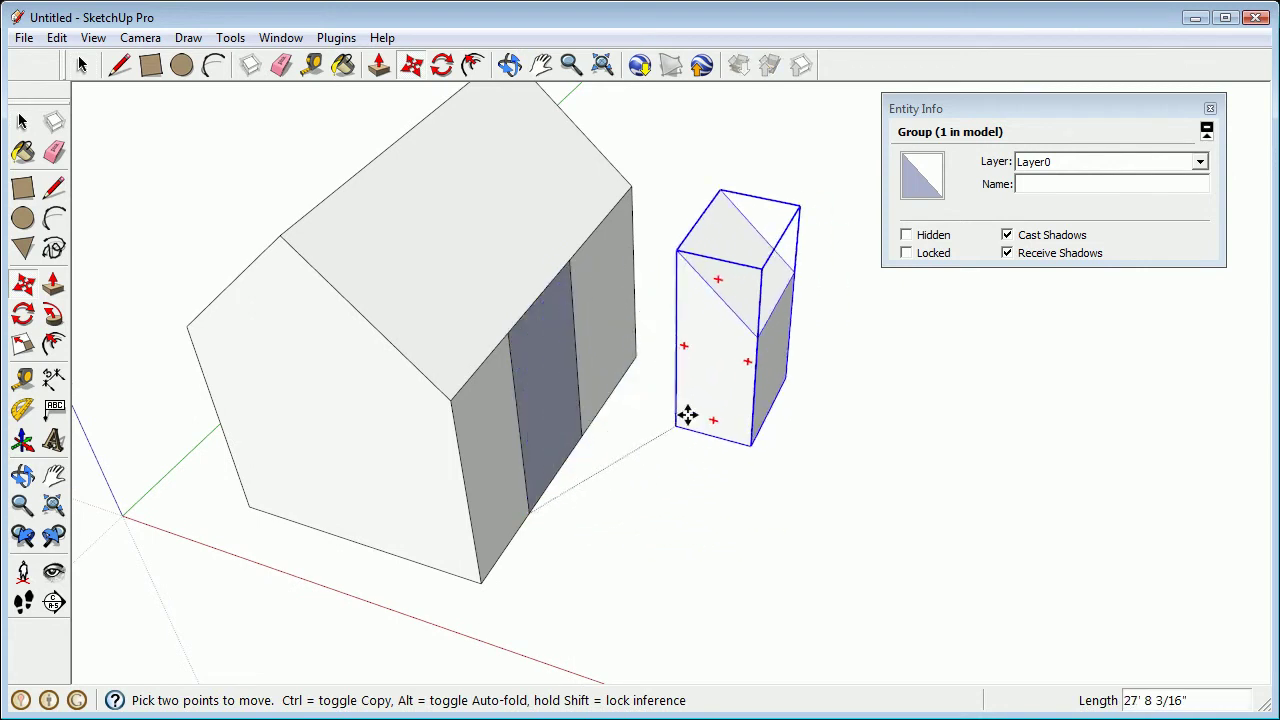
left_click(709, 508)
middle_click_drag(709, 508, 464, 343)
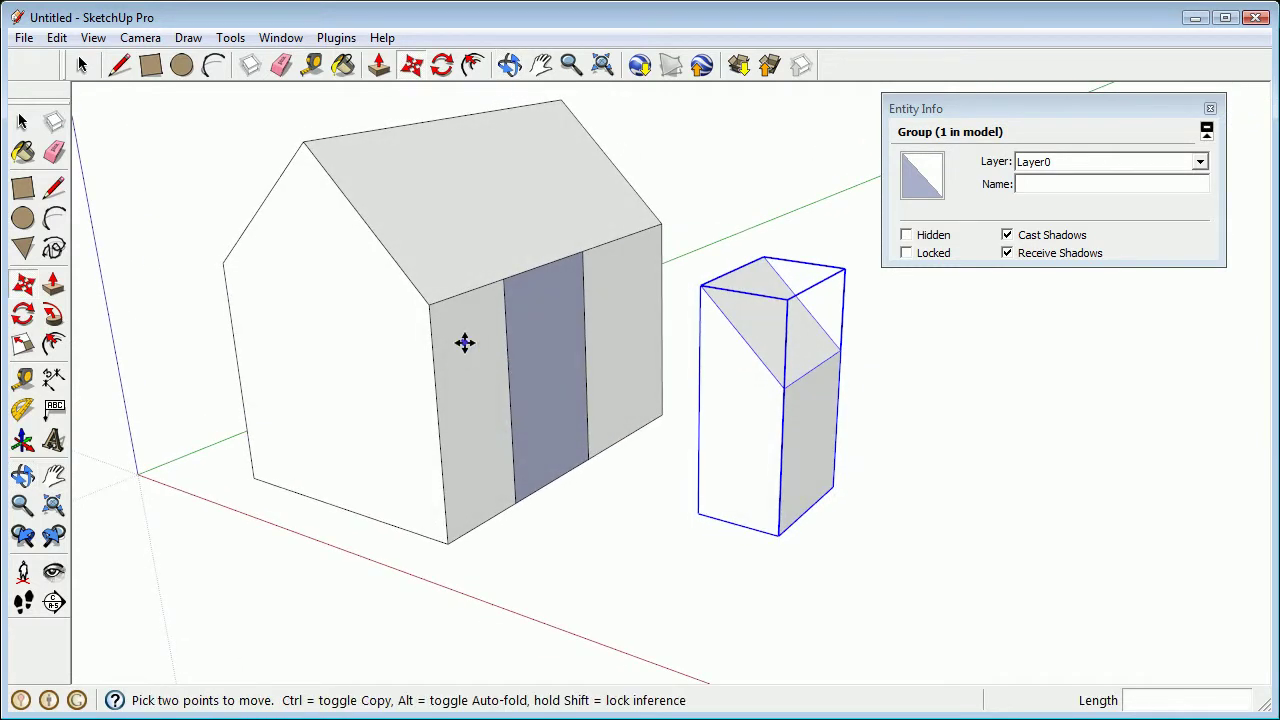
scroll(493, 287, "down", 5)
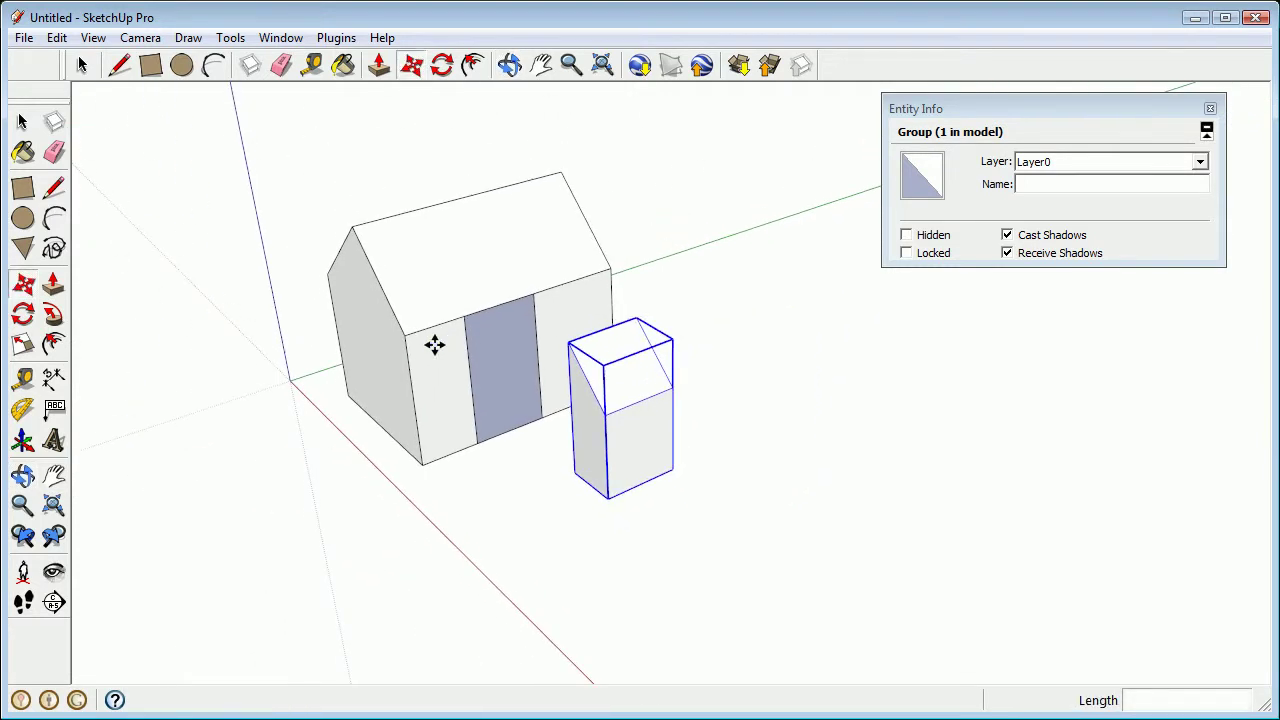
key("ctrl+z")
middle_click_drag(460, 367, 515, 323)
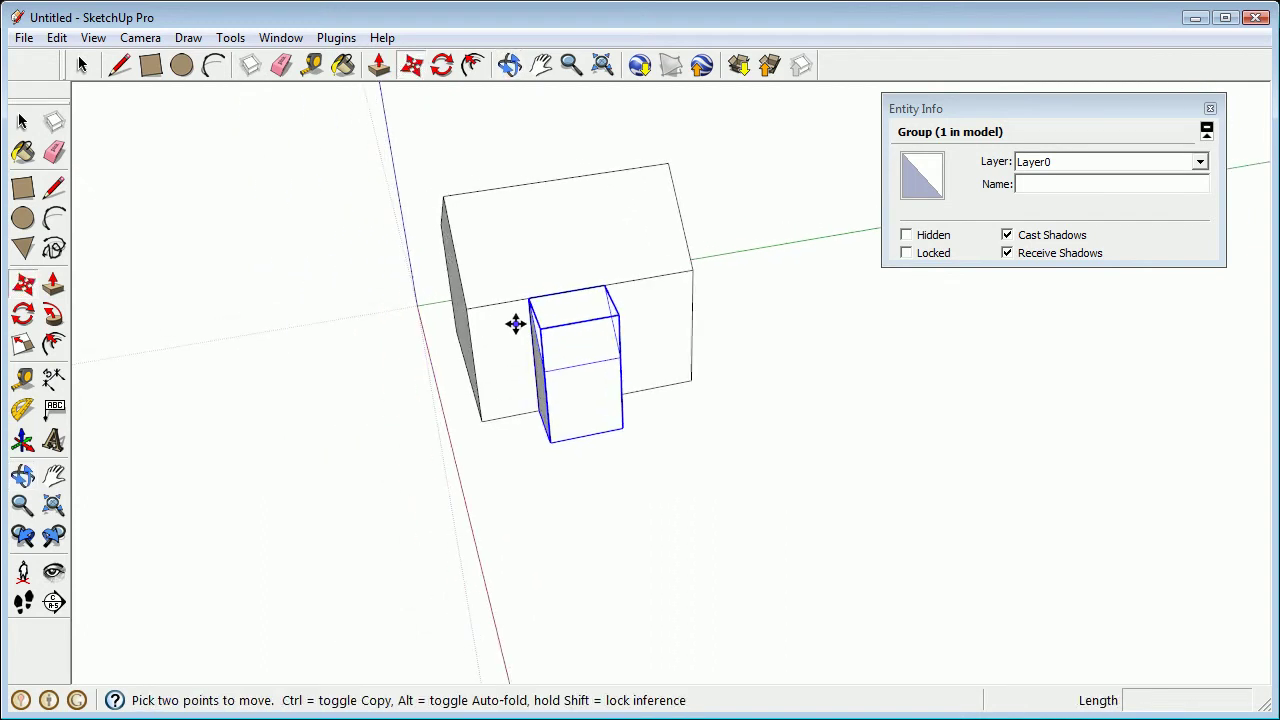
Step: Ungroup the extension, select its loose geometry and try sliding it along the house wall
key("space")
left_click(597, 352)
middle_click_drag(597, 352, 608, 401)
scroll(531, 391, "up", 3)
left_click_drag(640, 347, 763, 560)
middle_click_drag(755, 543, 737, 337)
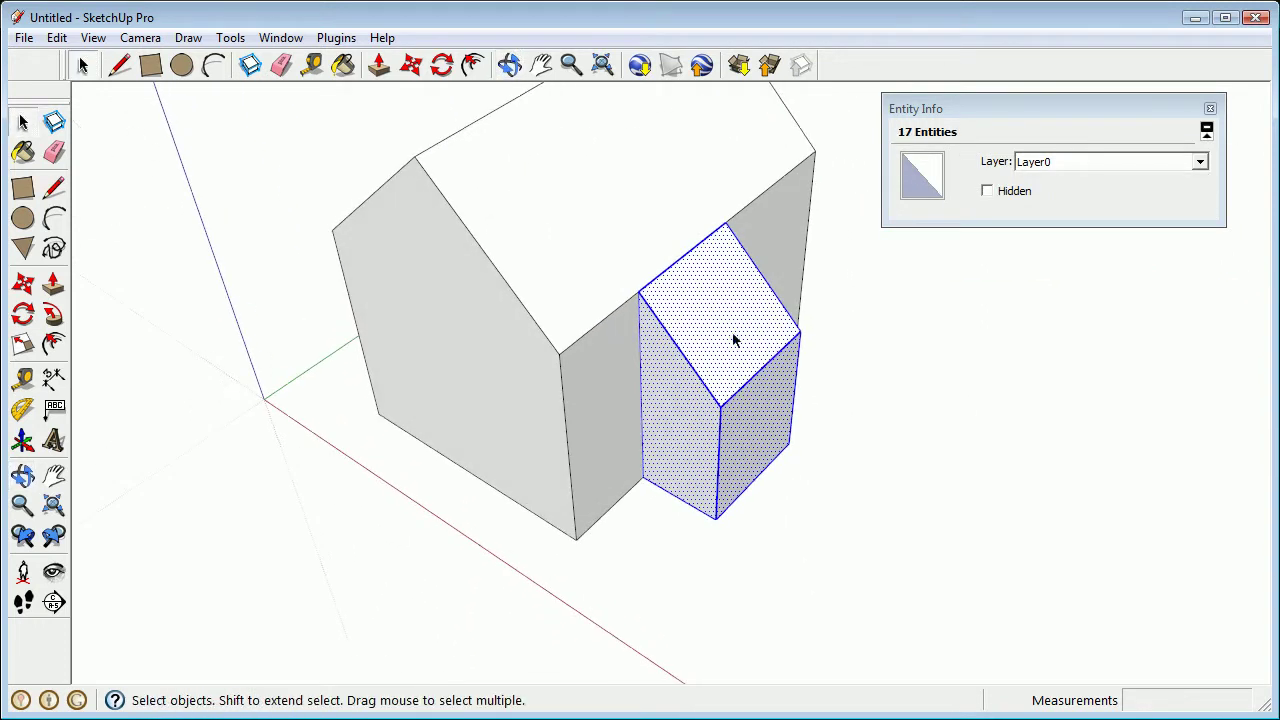
key("m")
left_click(666, 451)
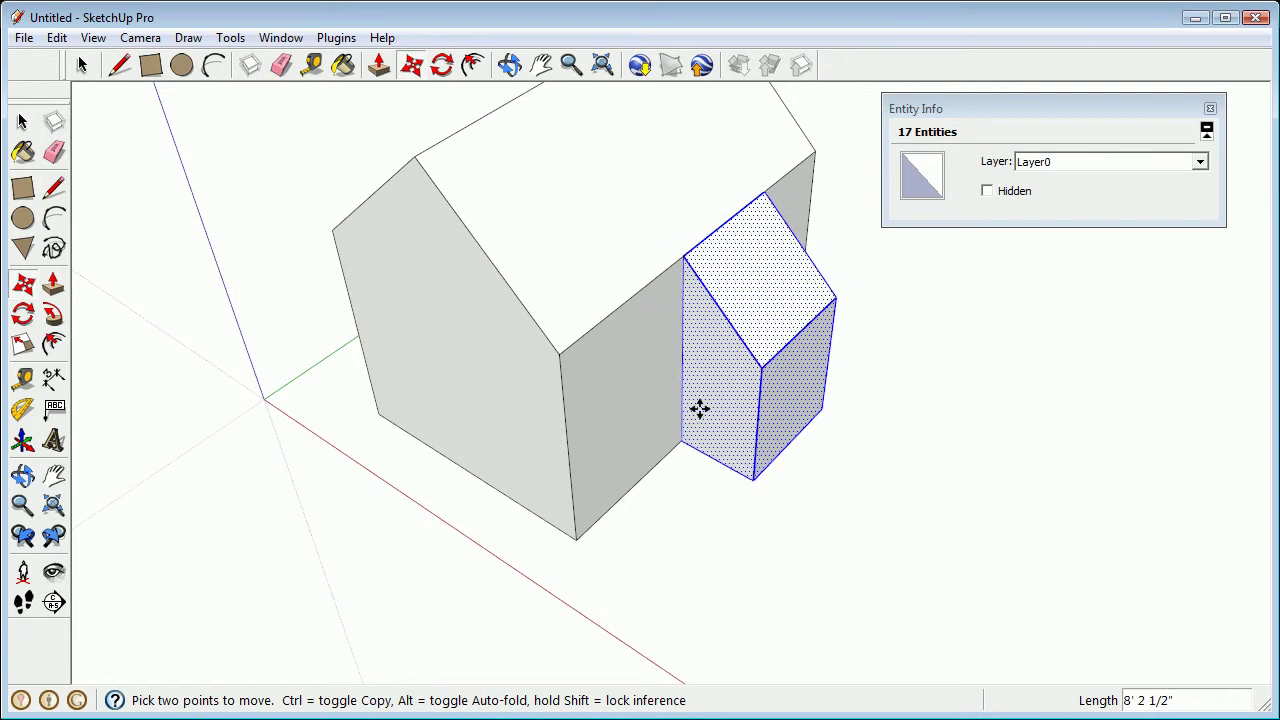
left_click(680, 437)
middle_click_drag(680, 437, 567, 452)
Step: Group the extension again and try moving the group away from the house wall
key("g")
scroll(636, 410, "down", 3)
key("m")
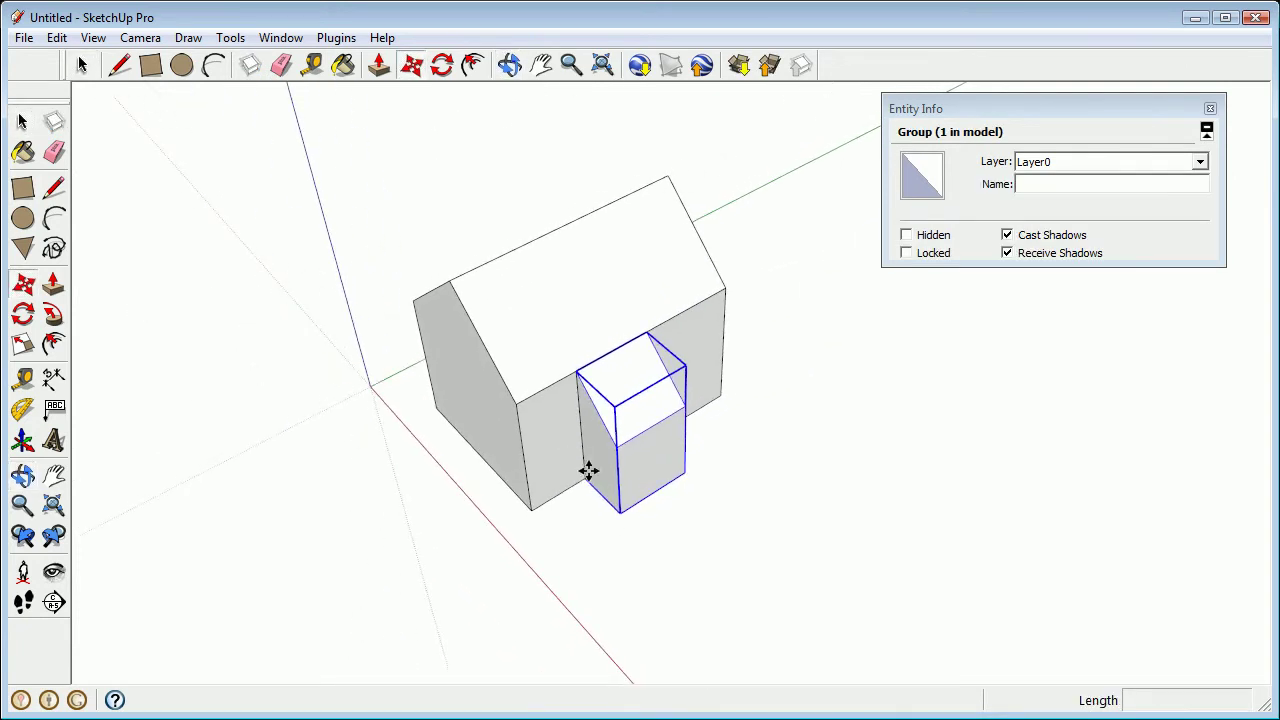
left_click(583, 477)
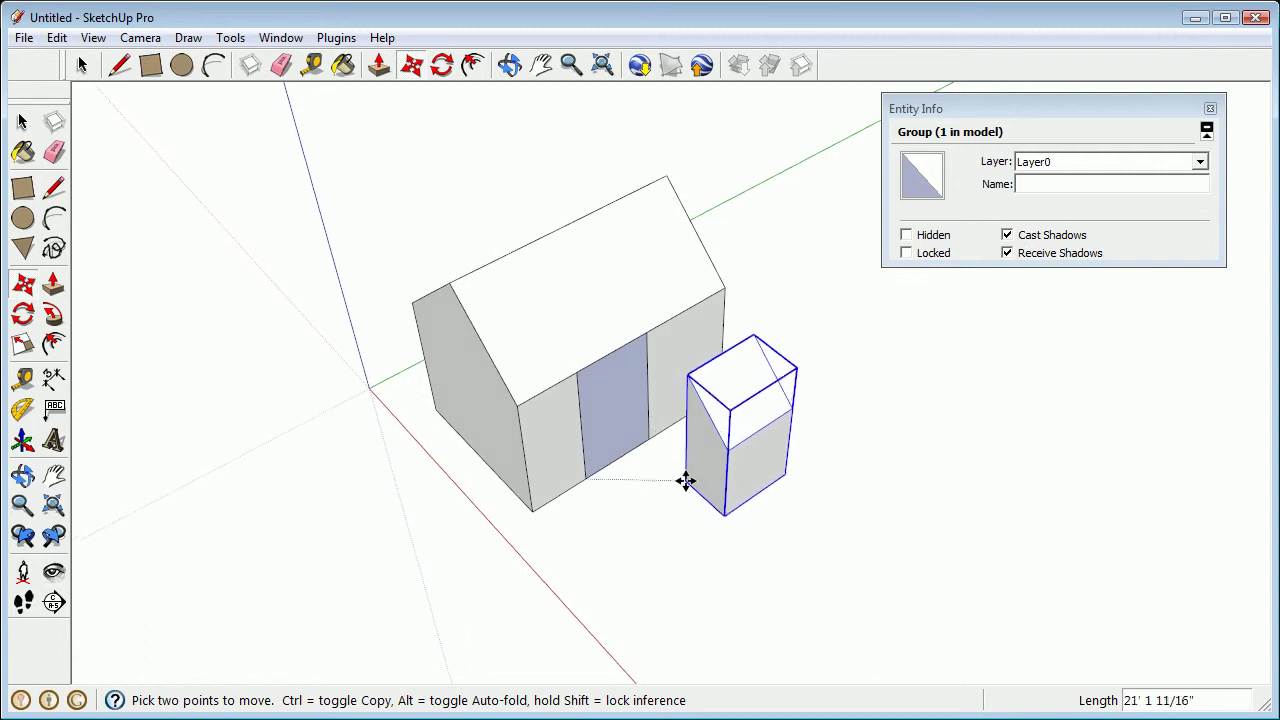
middle_click_drag(686, 480, 714, 400)
scroll(714, 400, "up", 5)
middle_click_drag(826, 484, 540, 380)
middle_click_drag(452, 368, 763, 403)
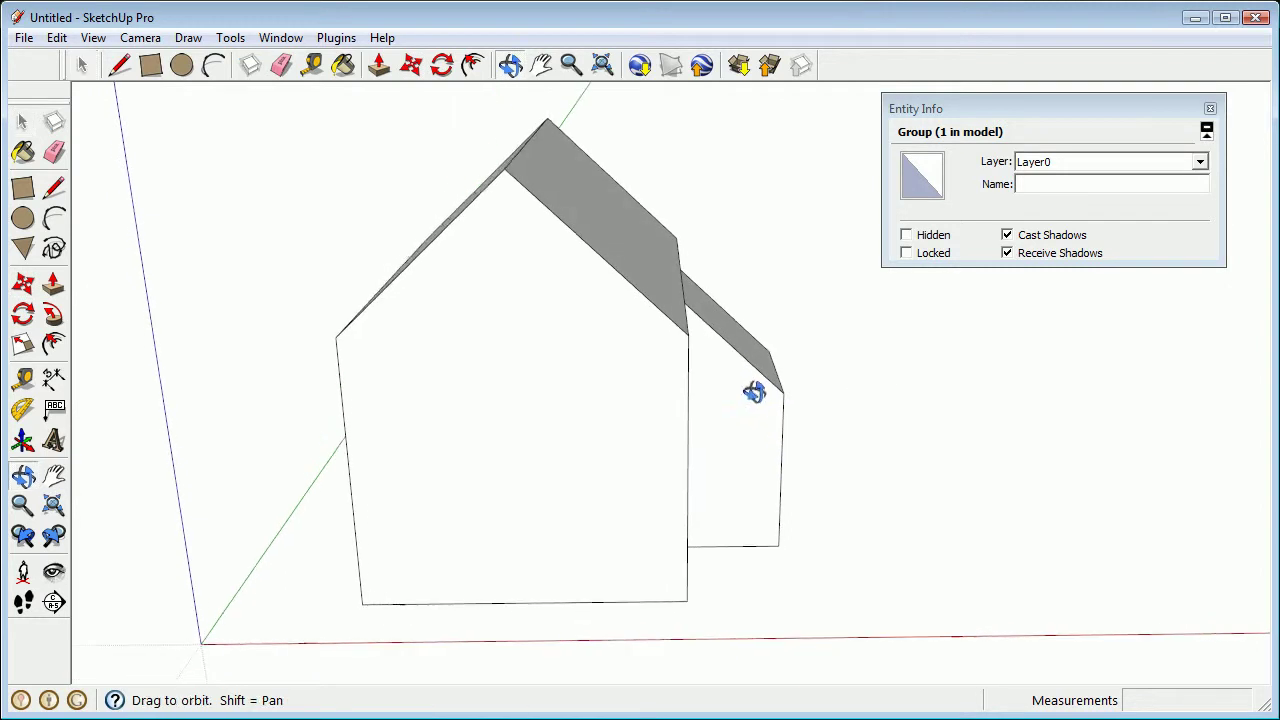
Step: Select the extension group, move it straight out from the house wall once more and undo the move
key("space")
left_click(899, 628)
left_click(744, 353)
middle_click_drag(726, 360, 437, 474)
key("m")
left_click(581, 545)
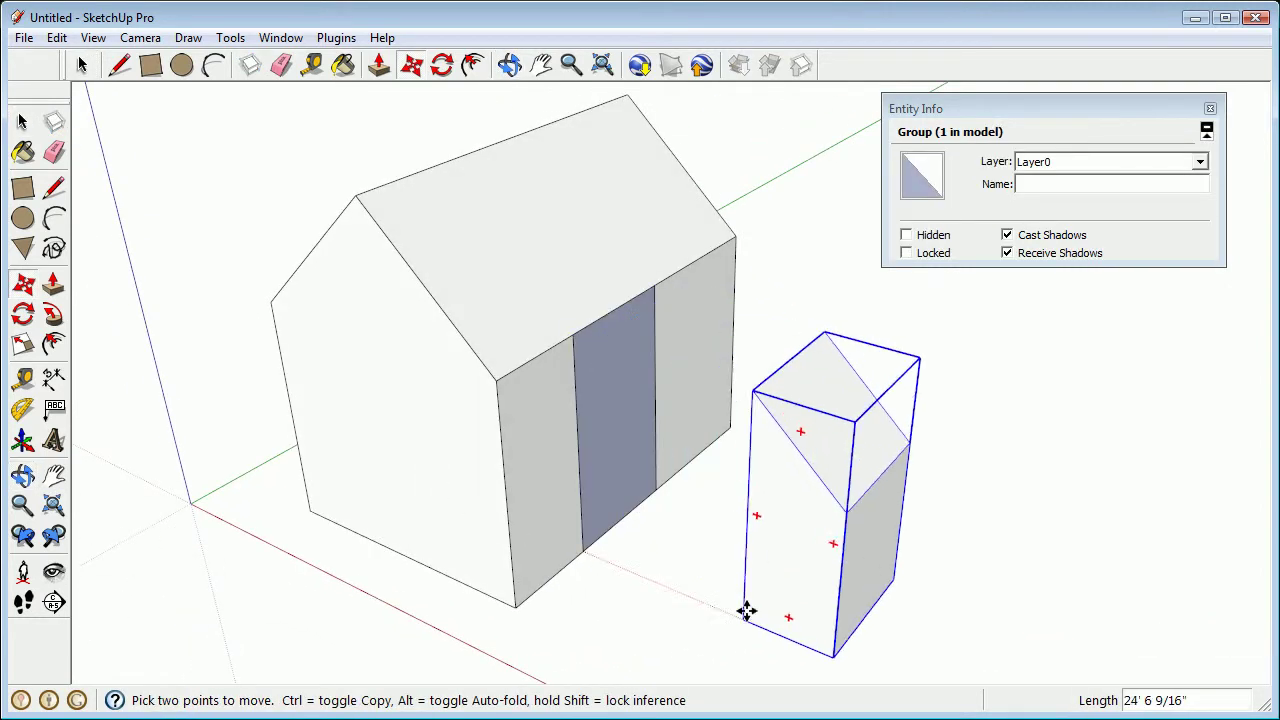
left_click(757, 589)
middle_click_drag(531, 391, 510, 370)
key("ctrl+z")
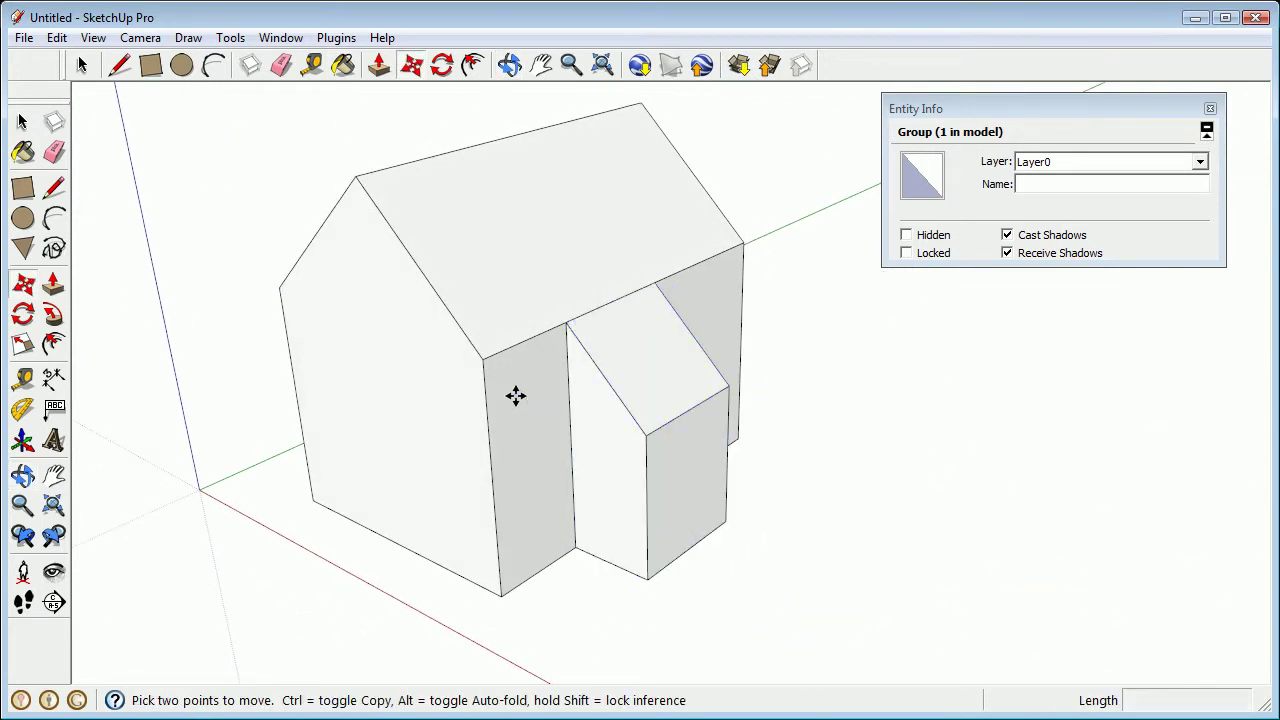
Step: Select the entire house together with its extension and create a component from it, replacing the selection
scroll(600, 385, "down", 5)
middle_click_drag(511, 408, 503, 428)
left_click(250, 275)
scroll(250, 275, "up", 4)
middle_click_drag(706, 445, 519, 347)
scroll(743, 445, "down", 3)
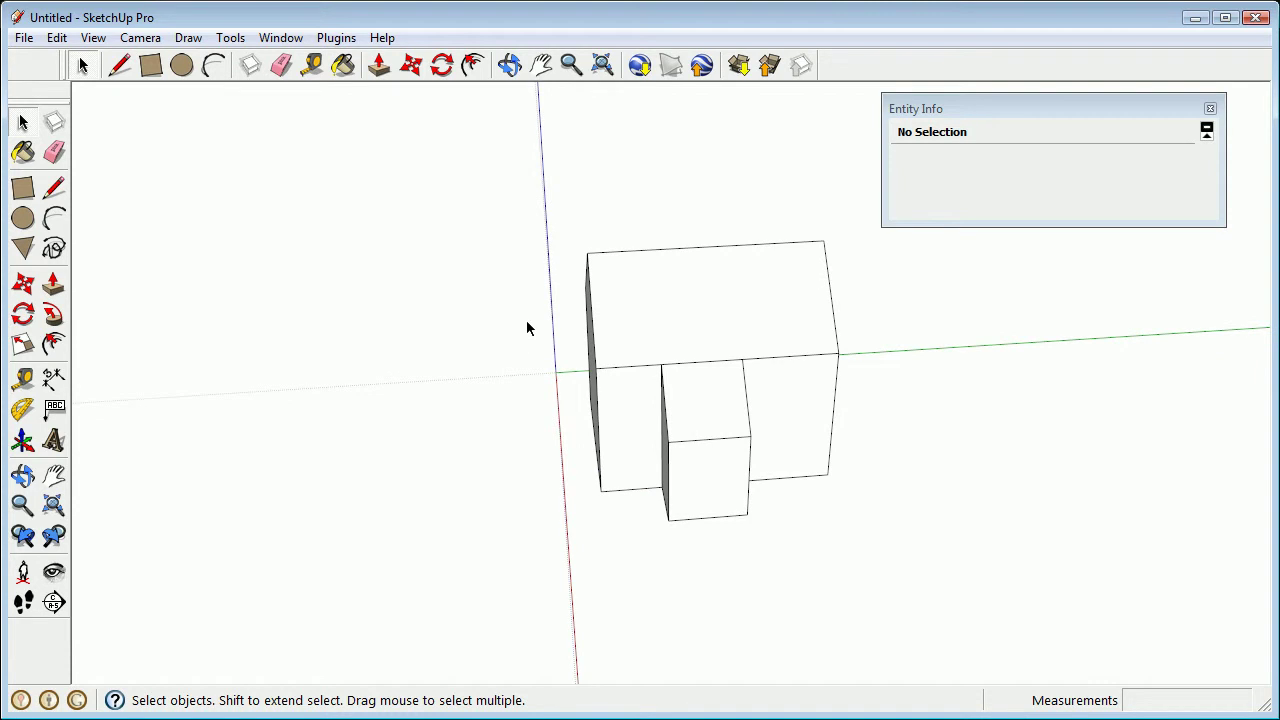
middle_click_drag(709, 317, 626, 334)
left_click_drag(468, 140, 845, 517)
middle_click_drag(845, 517, 620, 388)
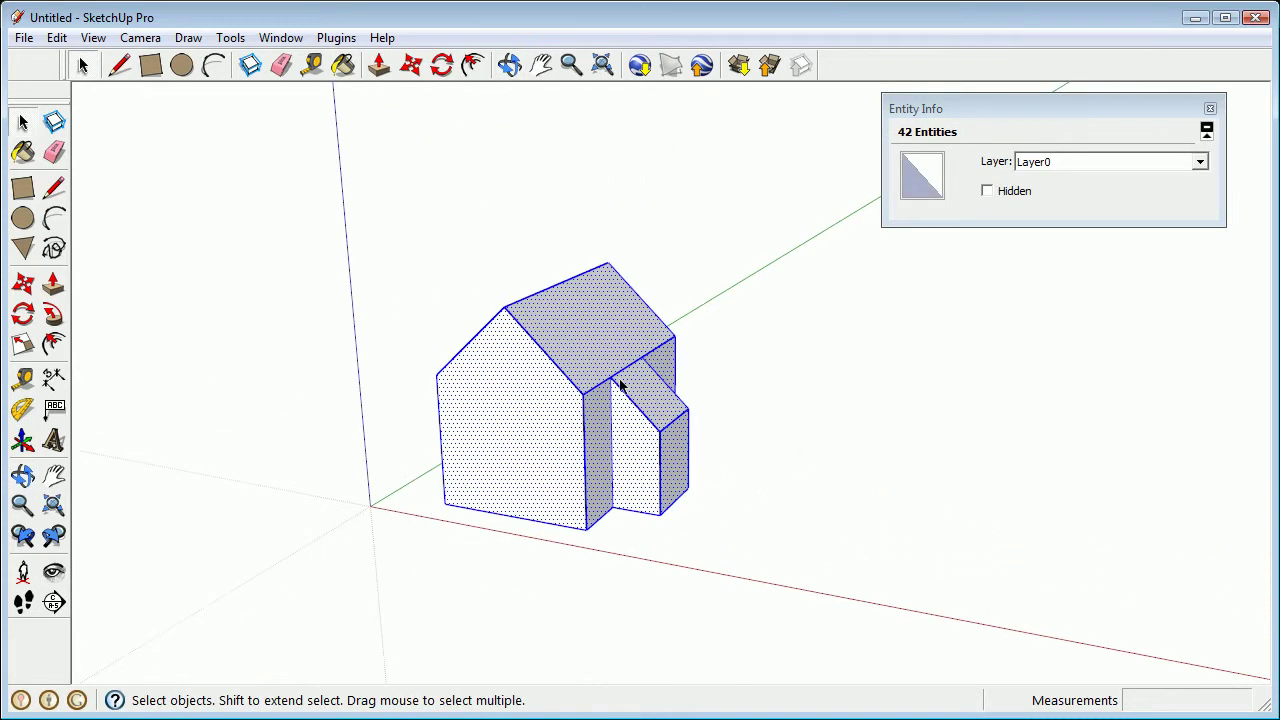
right_click(616, 388)
left_click(690, 537)
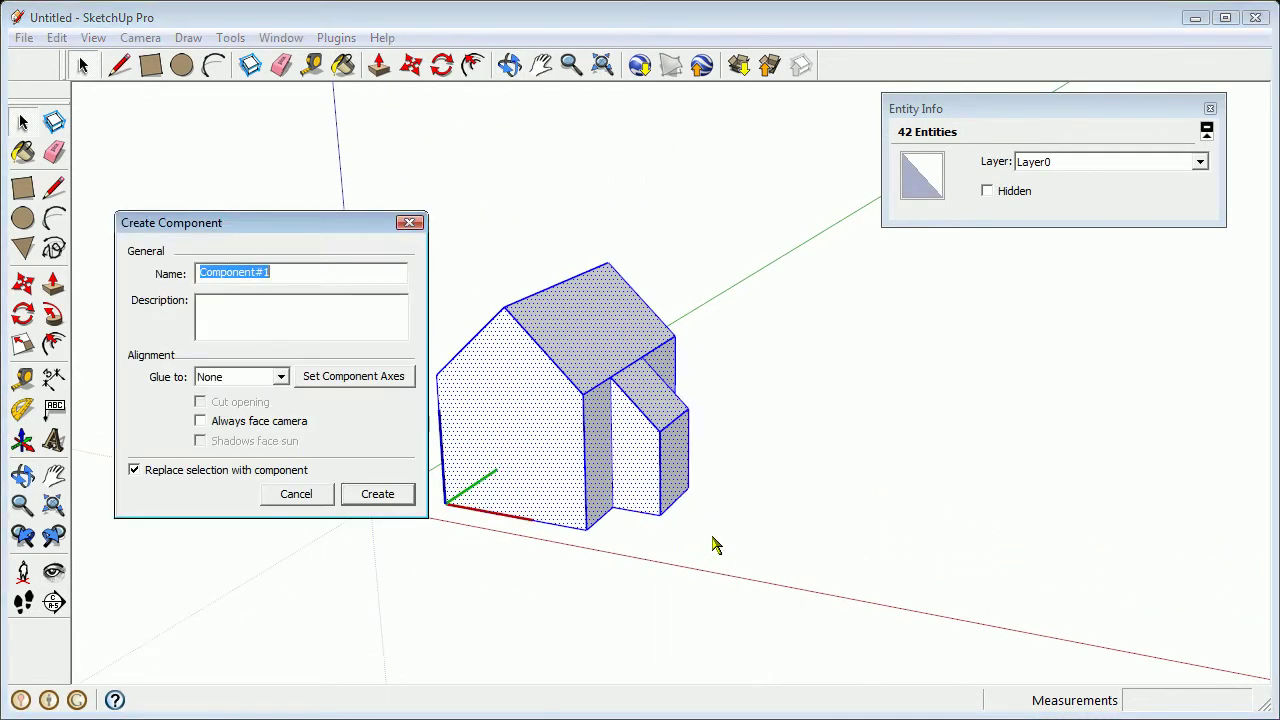
left_click_drag(313, 233, 296, 127)
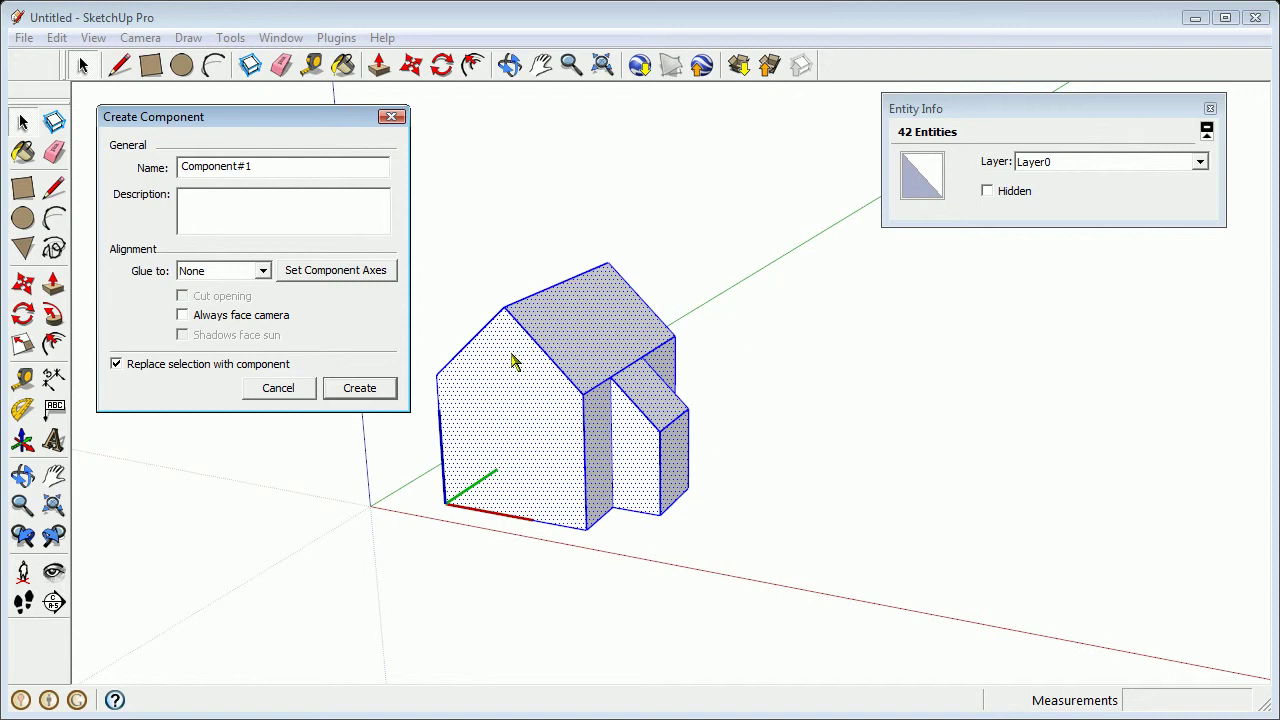
left_click(359, 390)
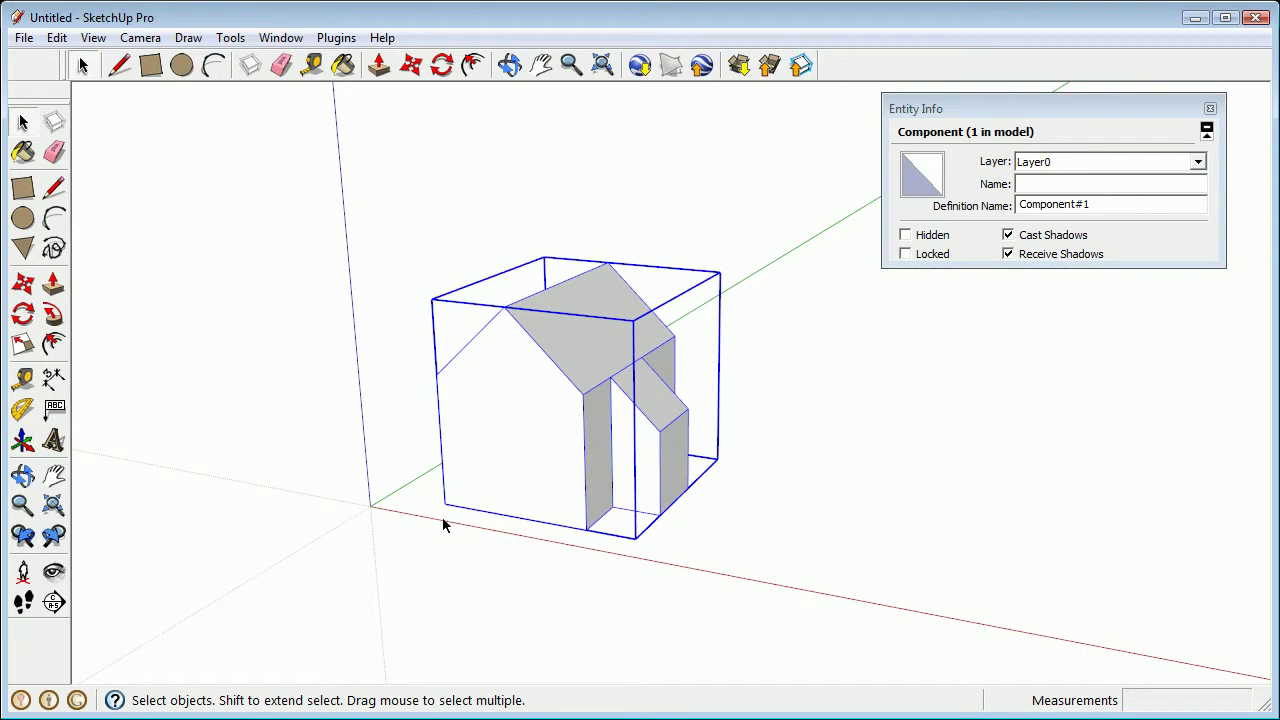
Step: Copy the house component to a spot farther out along the red axis
key("o")
left_click_drag(600, 420, 608, 489)
key("space")
key("m")
left_click(507, 516)
key("ctrl")
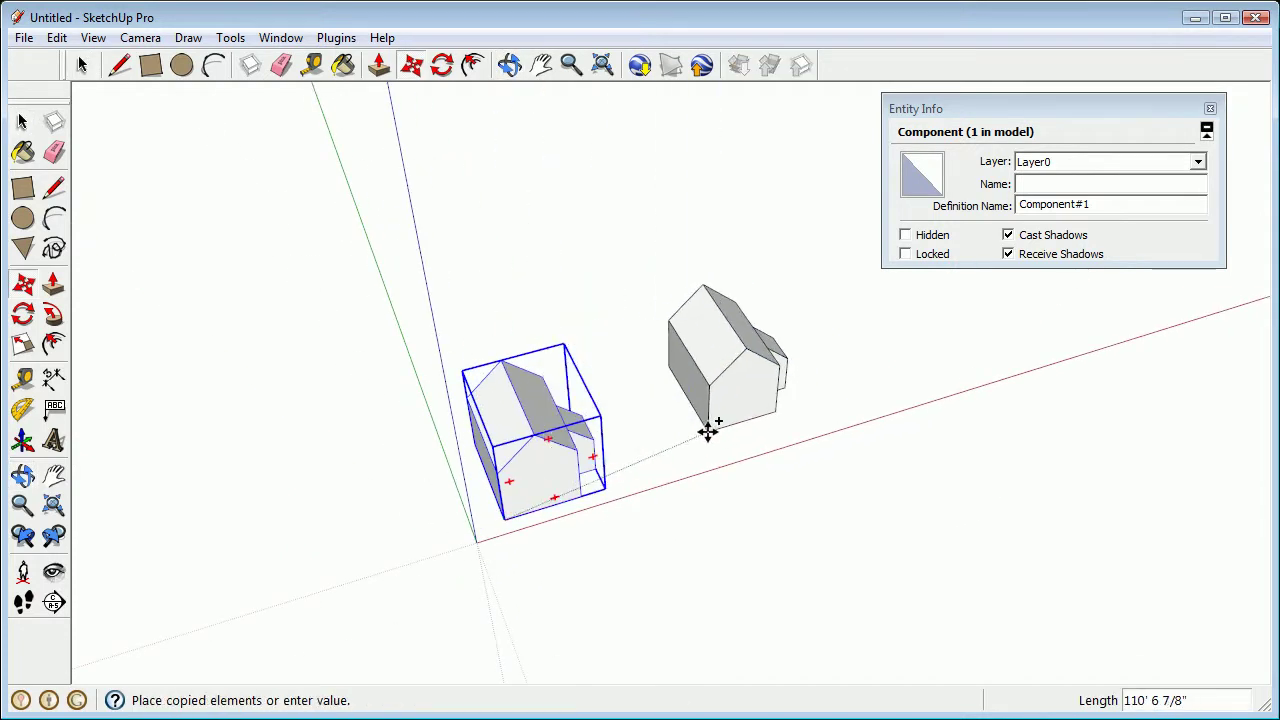
left_click(776, 430)
middle_click_drag(776, 430, 507, 370)
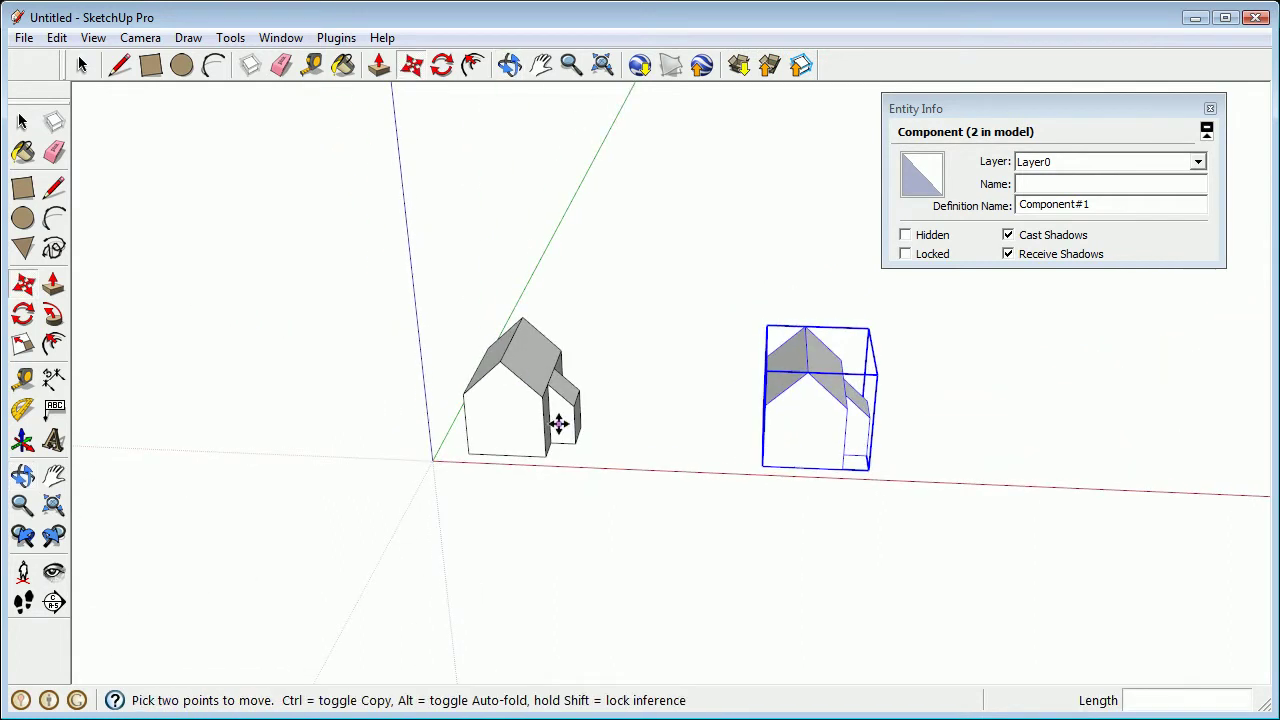
Step: Open the copied house component for editing and select its gable, roof, extension and side wall faces in turn
middle_click_drag(558, 424, 351, 354)
key("space")
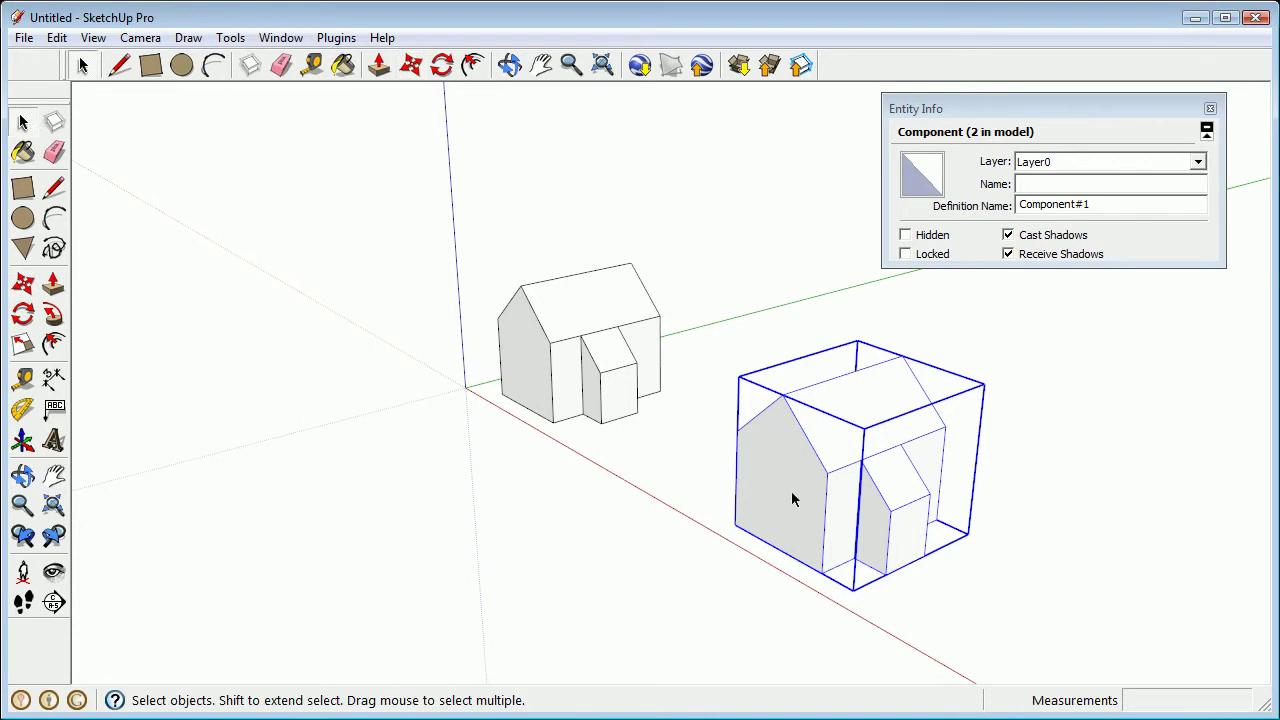
double_click(778, 452)
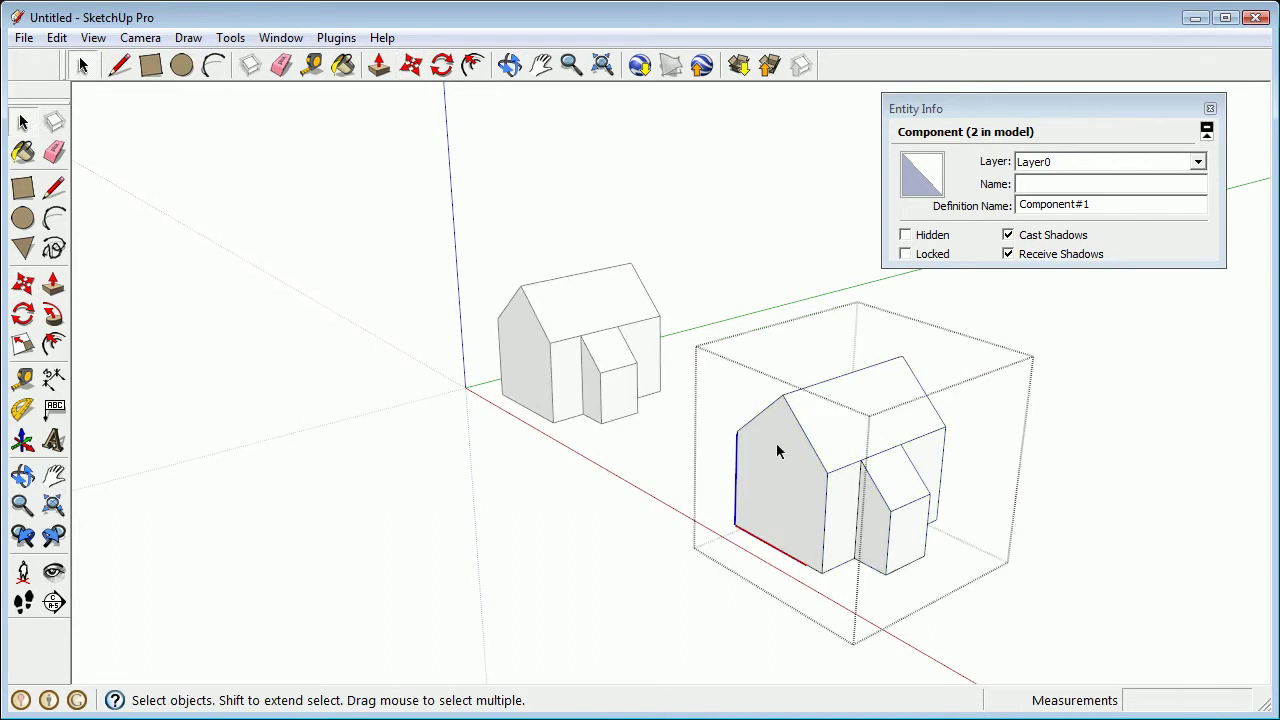
middle_click_drag(896, 459, 698, 424)
left_click(531, 415)
left_click(615, 369)
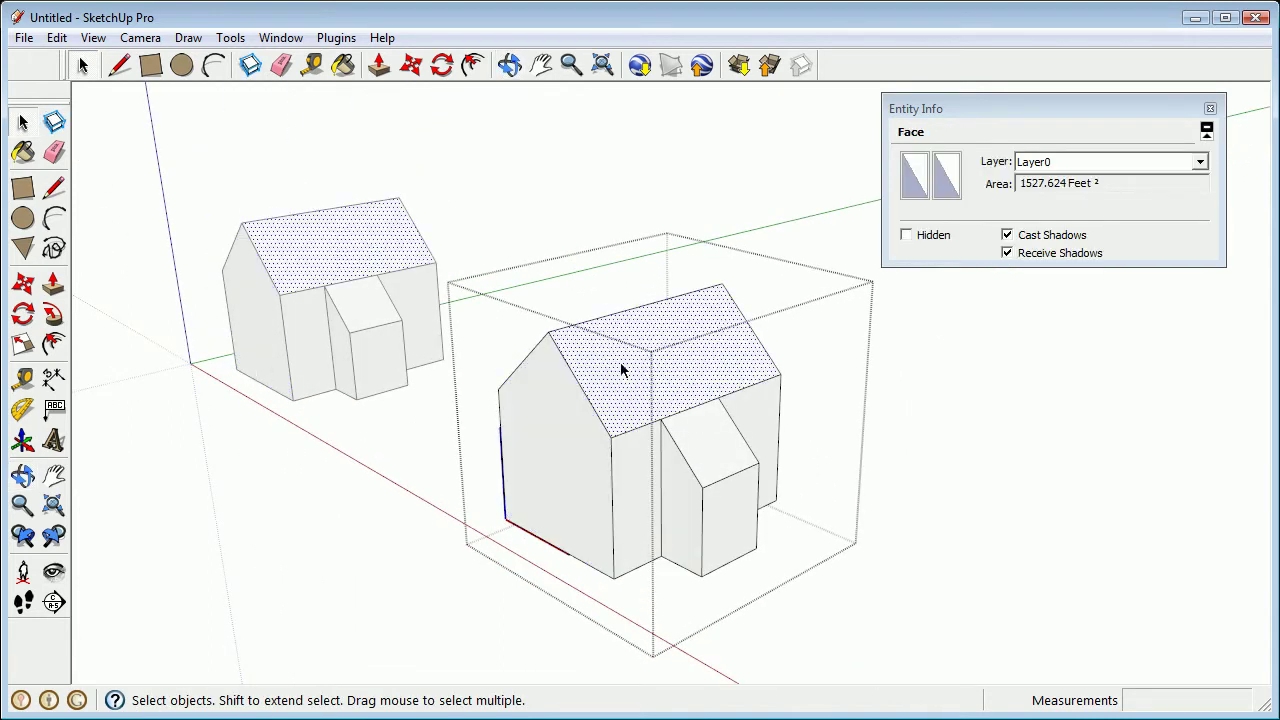
left_click(742, 458)
left_click(650, 470)
Step: Push/Pull the gable end wall outwards inside the component and undo the extrusion
key("p")
left_click_drag(574, 457, 374, 529)
middle_click_drag(374, 529, 413, 548)
key("ctrl+z")
scroll(603, 486, "down", 3)
key("space")
Step: Select both houses, copy them along the green axis and undo the copy
middle_click_drag(517, 438, 857, 606)
scroll(857, 606, "down", 3)
left_click_drag(286, 286, 711, 603)
middle_click_drag(711, 603, 434, 534)
key("m")
key("ctrl")
left_click(514, 530)
left_click(674, 476)
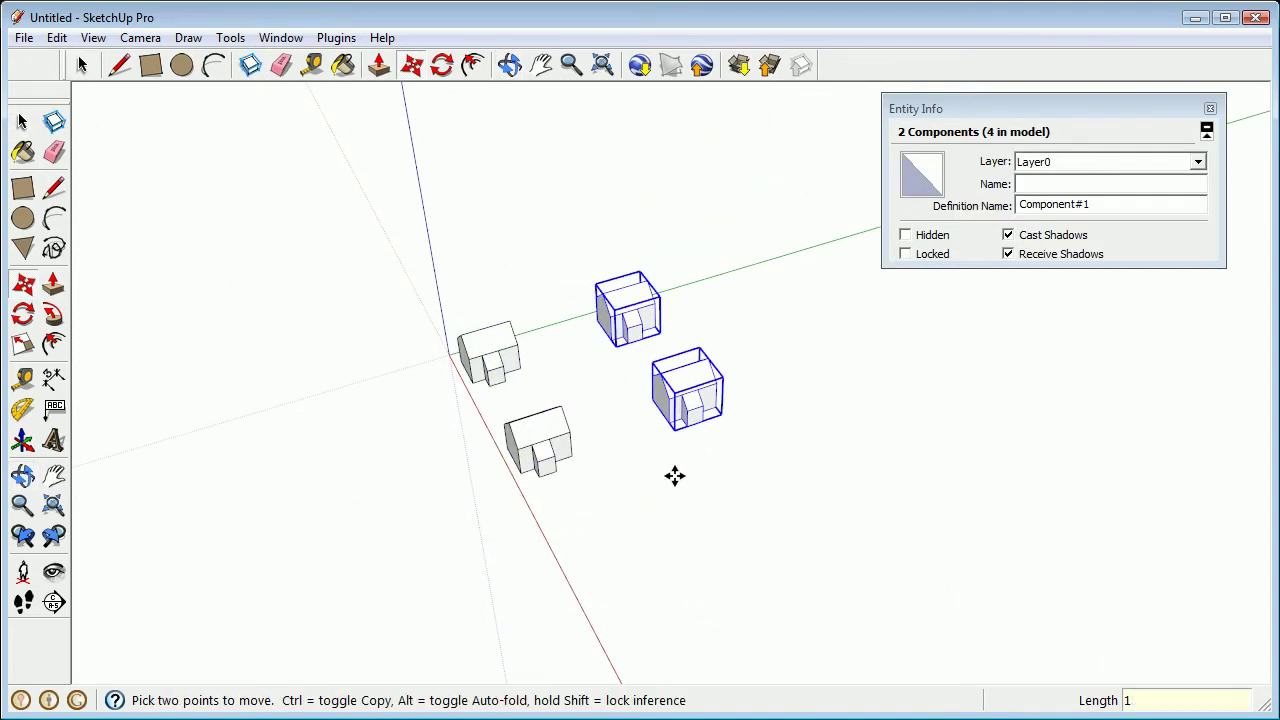
key("ctrl+z")
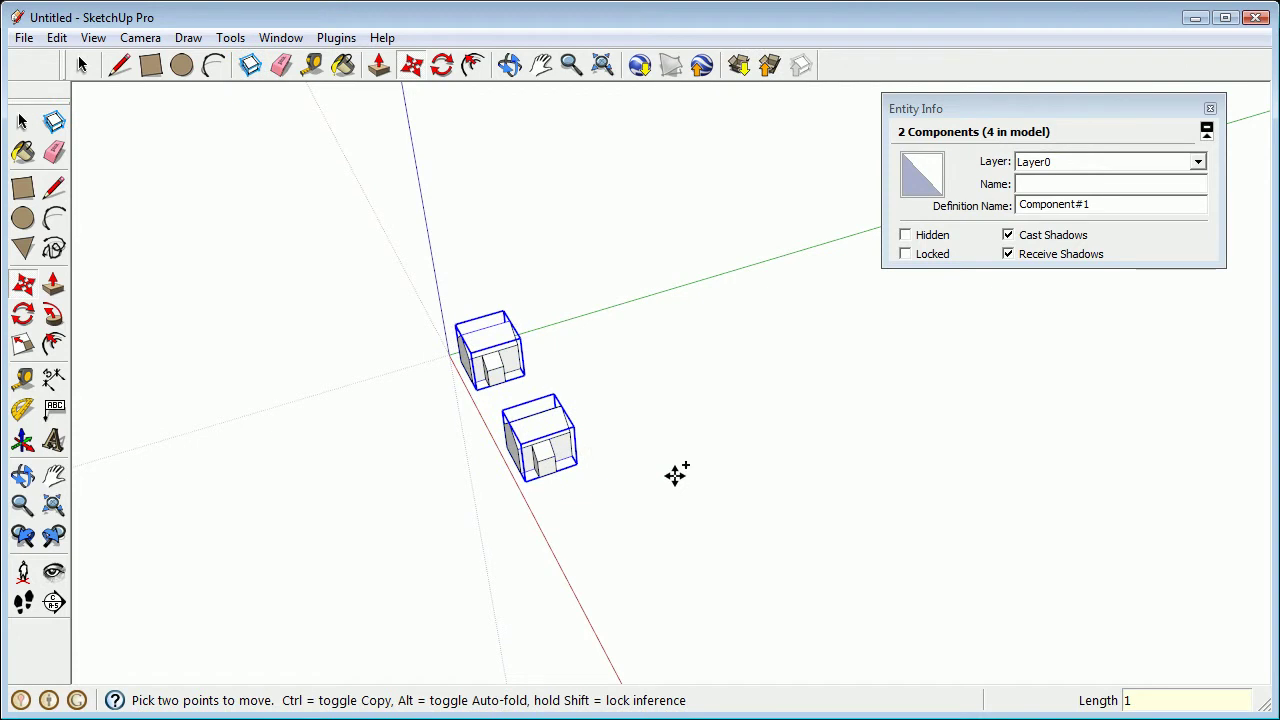
key("ctrl+z")
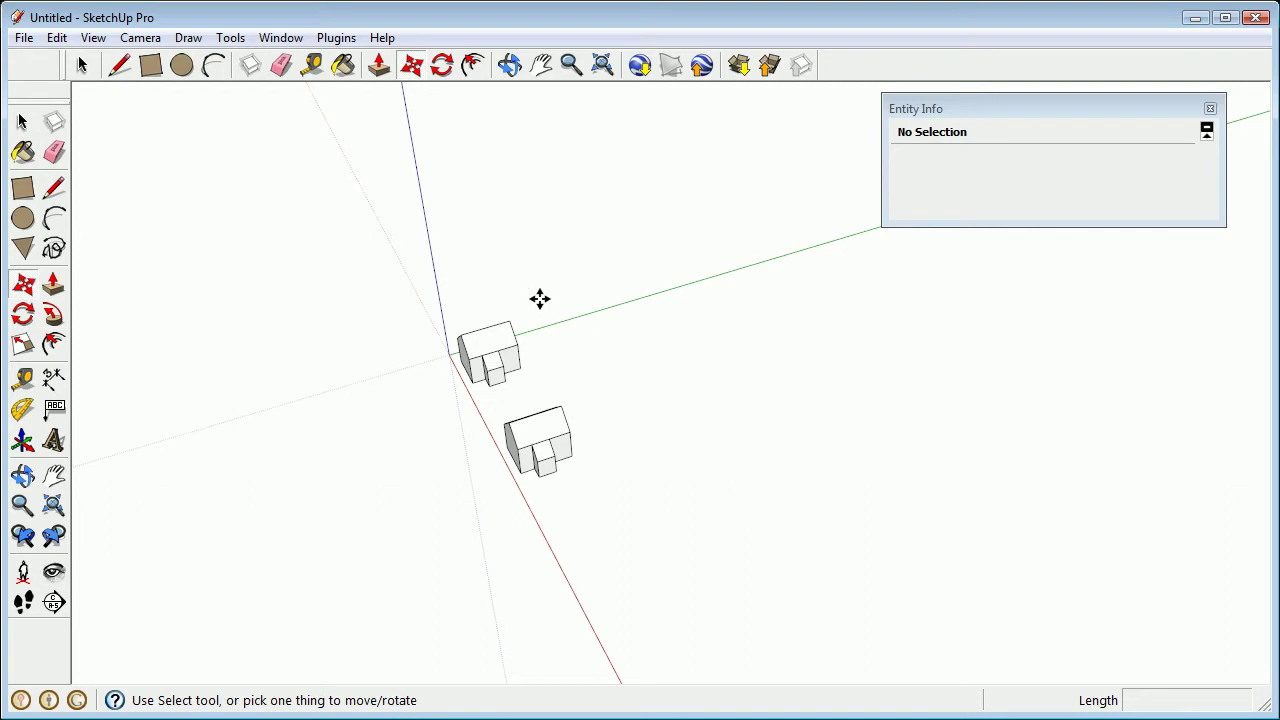
Step: Select both house components, copy them along the green axis and array the copy 10 times
key("space")
left_click_drag(404, 274, 680, 588)
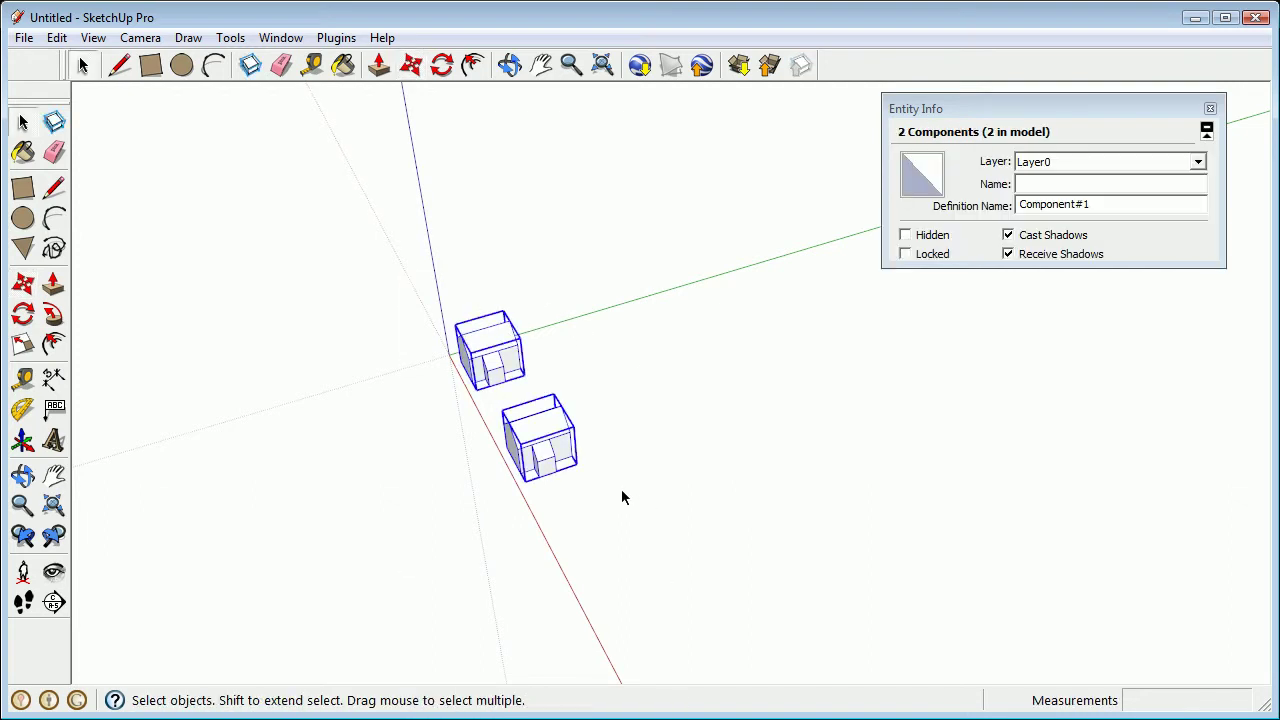
key("m")
left_click(531, 488)
key("ctrl")
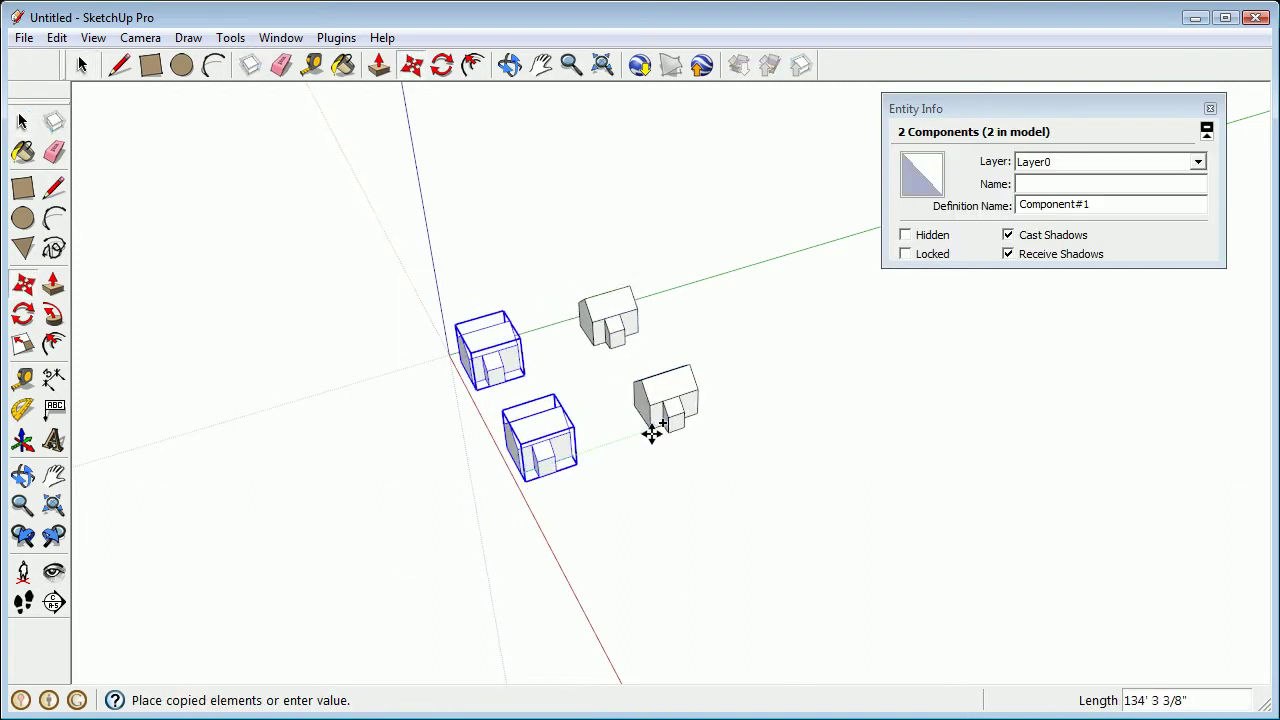
left_click(662, 432)
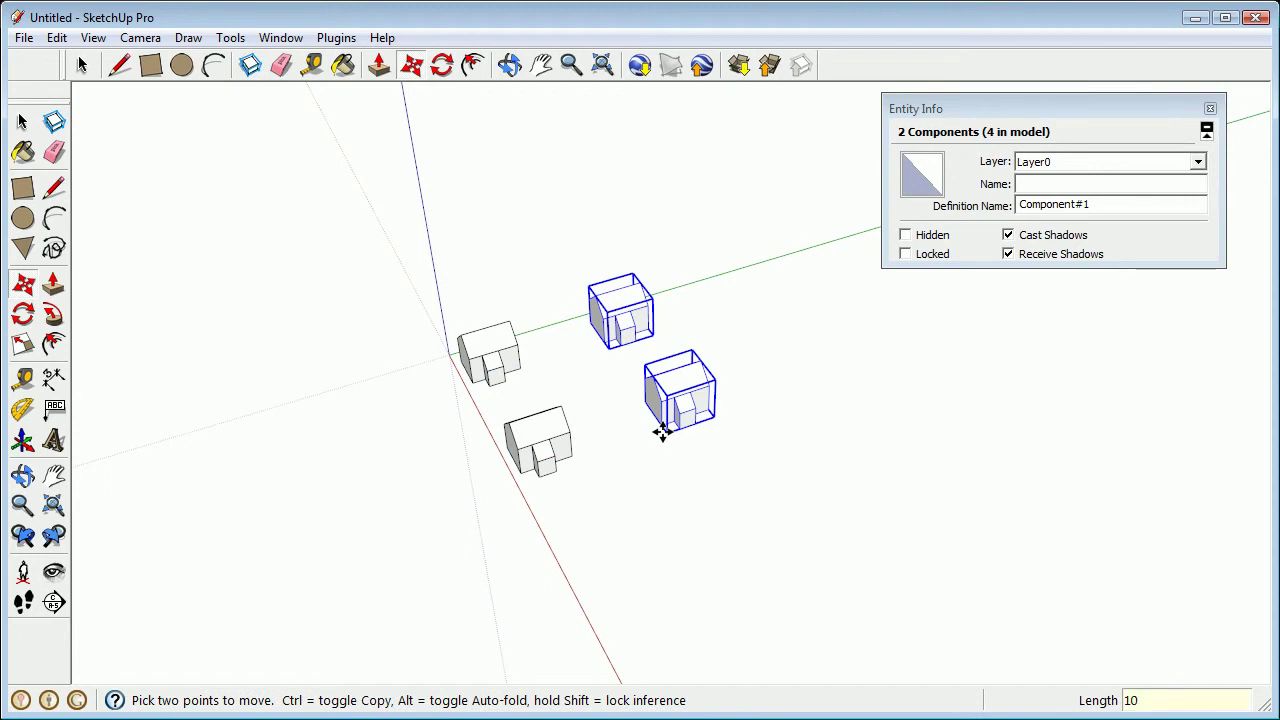
type("10x")
key("Return")
key("ctrl+t")
Step: Examine the two rows of house copies from several sides and up close
middle_click_drag(714, 351, 637, 391)
scroll(617, 437, "up", 4)
scroll(531, 414, "down", 5)
middle_click_drag(531, 414, 617, 400)
scroll(563, 502, "up", 5)
scroll(563, 502, "up", 3)
middle_click_drag(563, 502, 651, 349)
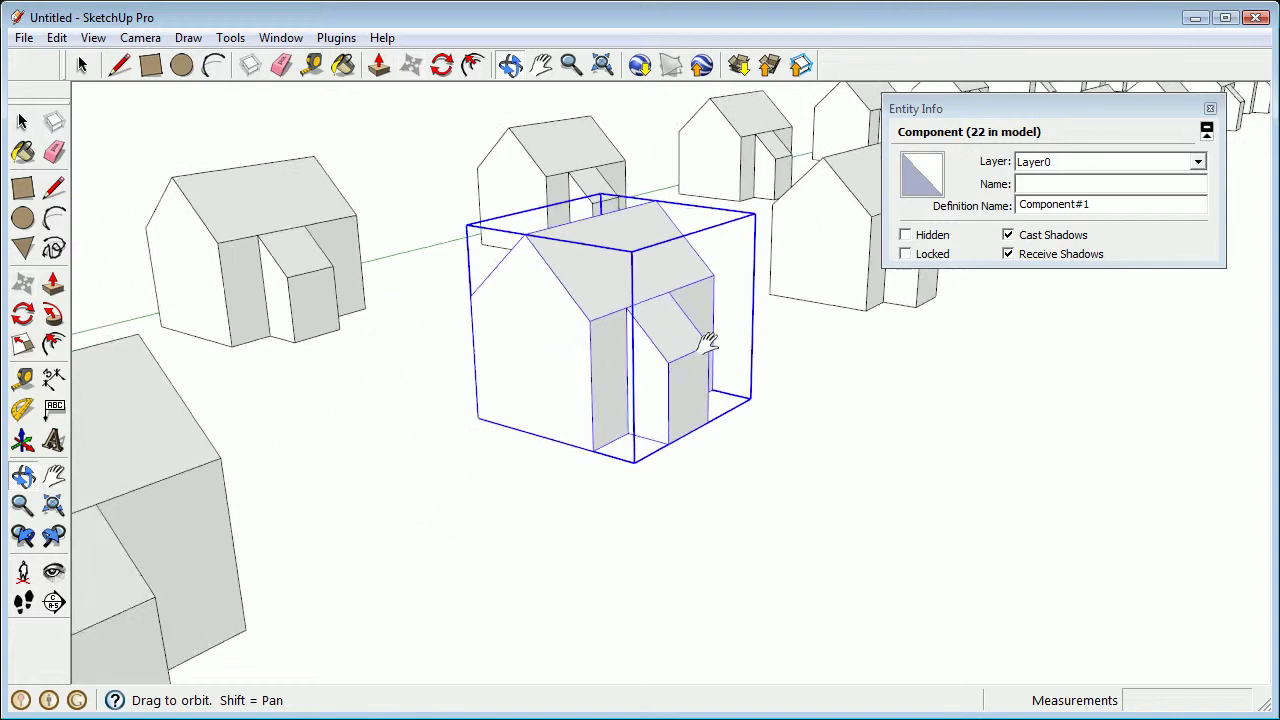
scroll(751, 451, "up", 3)
mouse_move(751, 451)
middle_mouse_down()
mouse_move(996, 574)
mouse_move(769, 466)
middle_mouse_up()
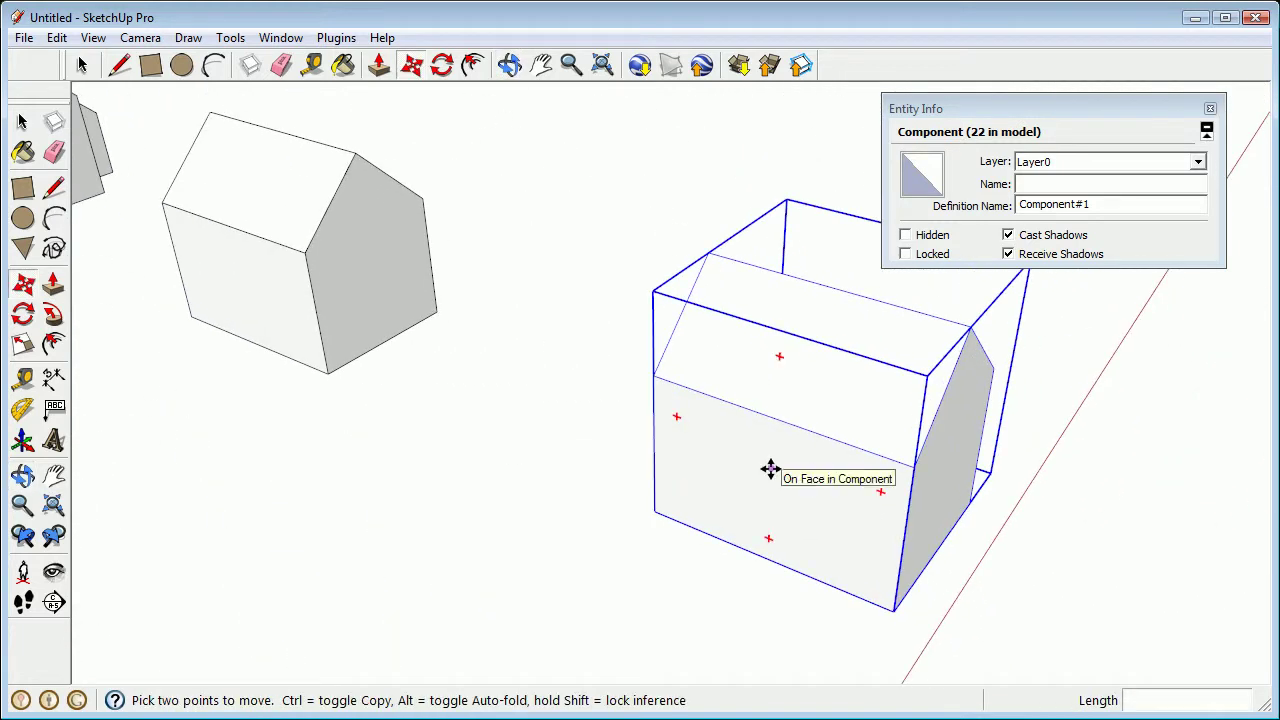
scroll(751, 459, "down", 3)
scroll(771, 394, "up", 2)
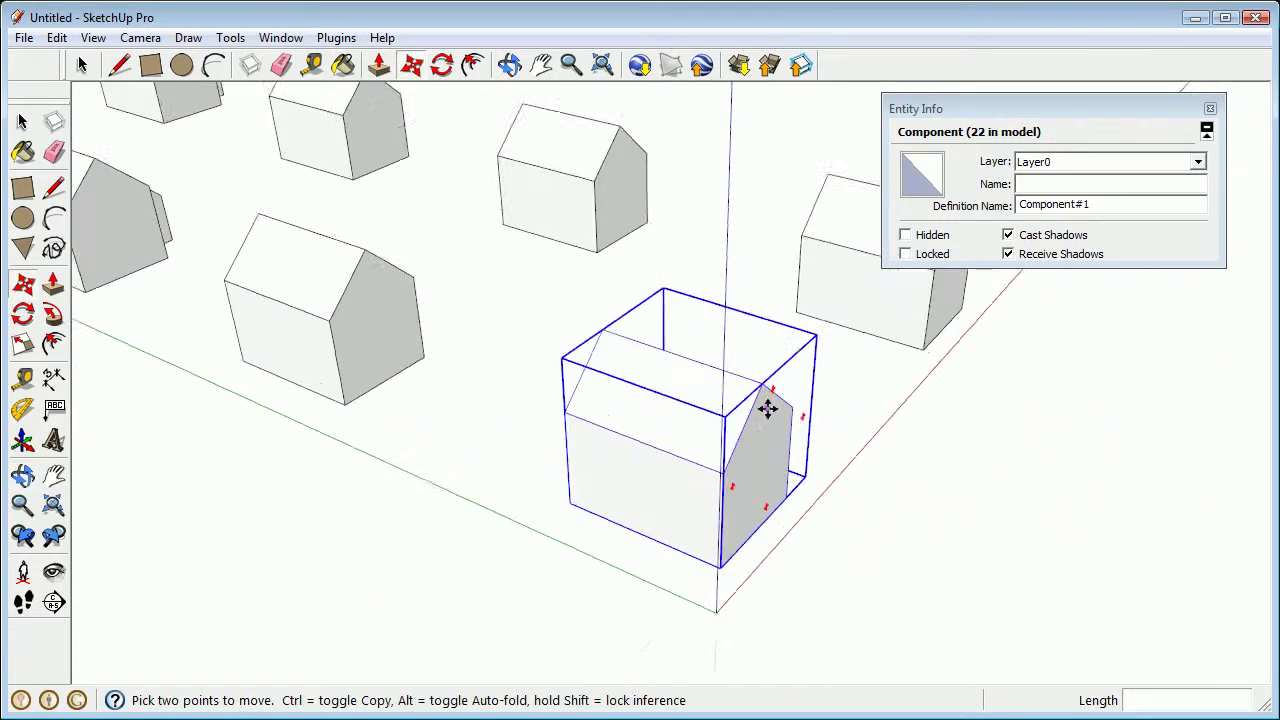
scroll(657, 466, "up", 5)
scroll(672, 464, "down", 3)
Step: Open the house nearest the origin for editing and draw a door rectangle rising from its back wall's bottom edge
key("space")
key("ctrl+t")
middle_click_drag(695, 387, 600, 515)
double_click(687, 405)
left_click(688, 410)
key("r")
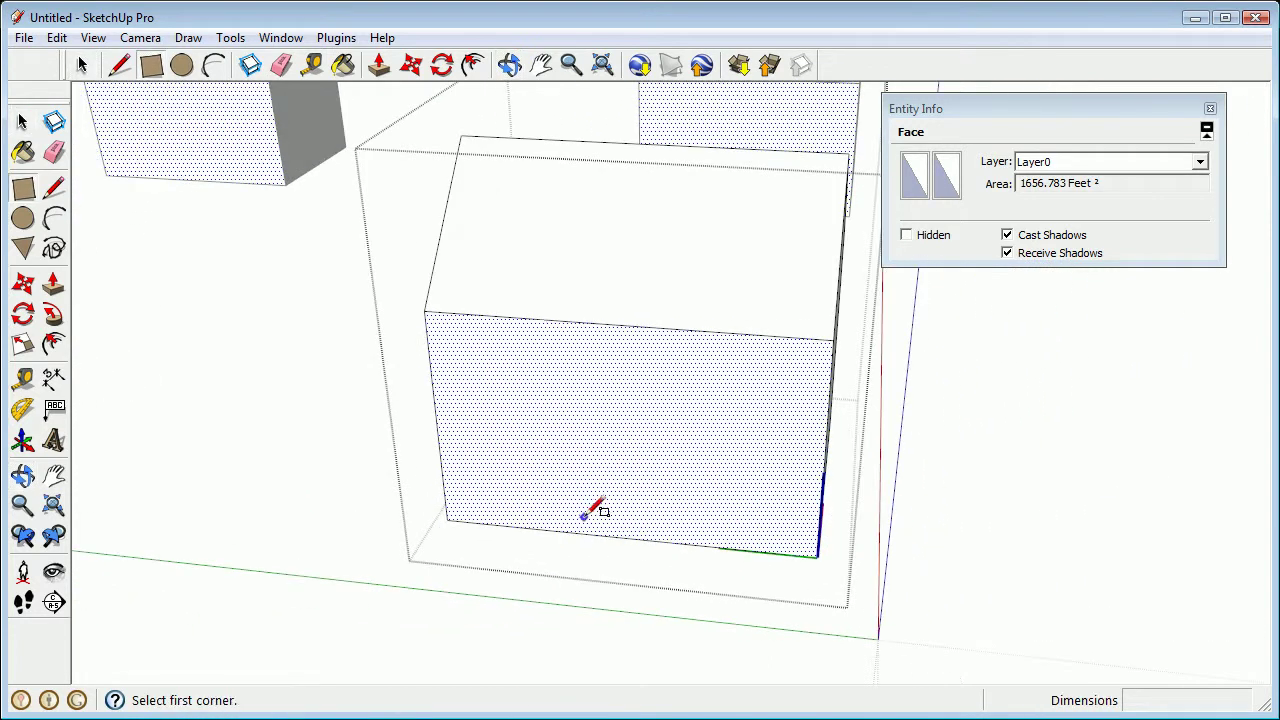
left_click(557, 530)
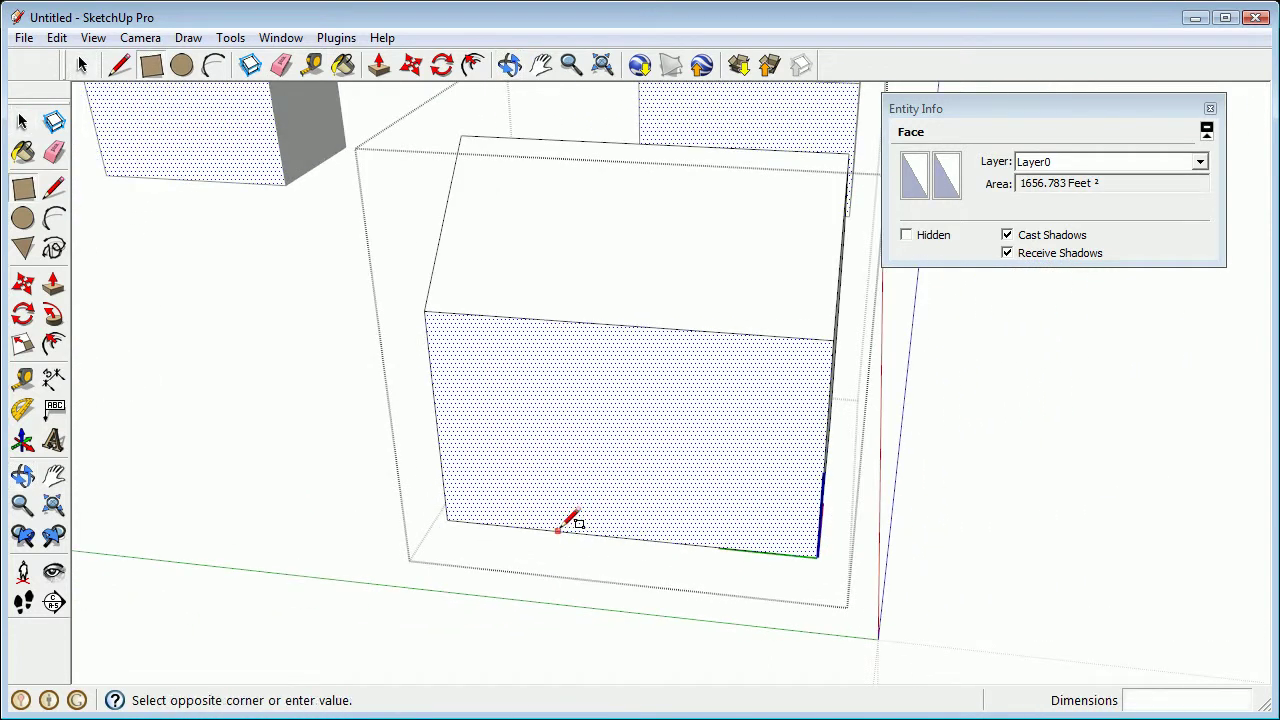
left_click(650, 376)
Step: Draw a small circle as a doorknob near the door's side edge, about halfway up
scroll(601, 490, "up", 3)
scroll(601, 491, "up", 5)
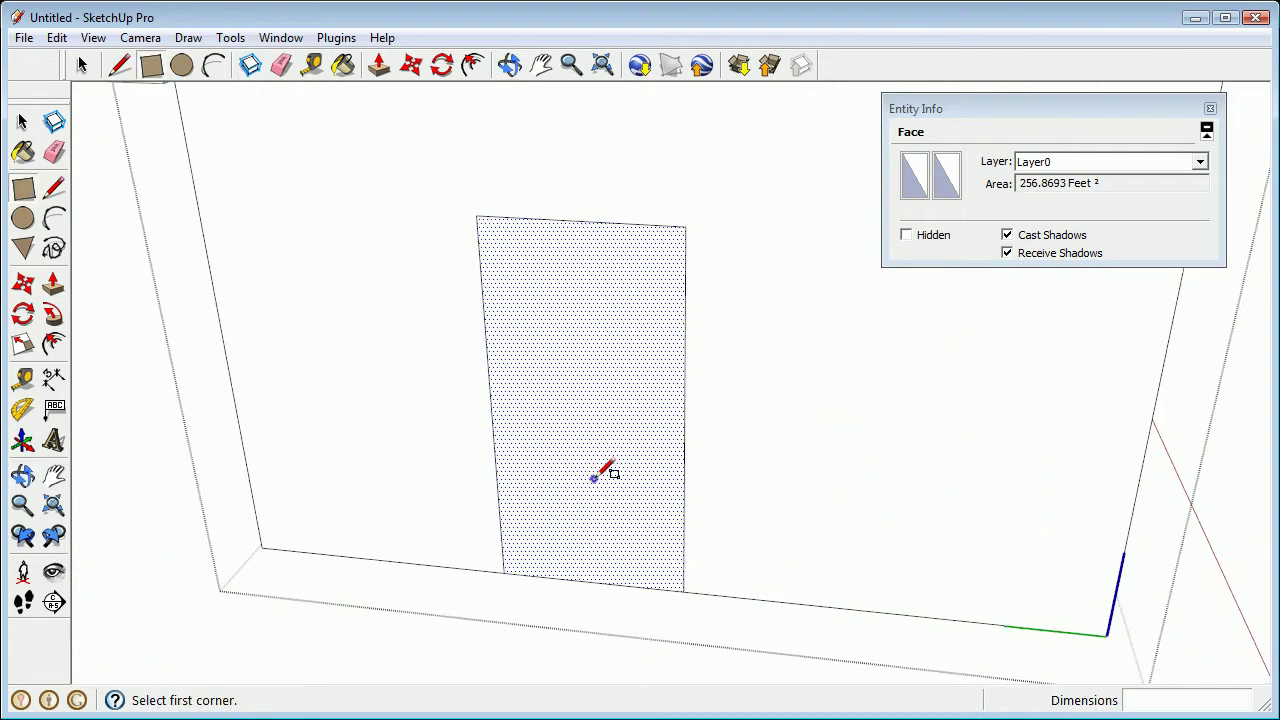
left_click(23, 218)
left_click(691, 343)
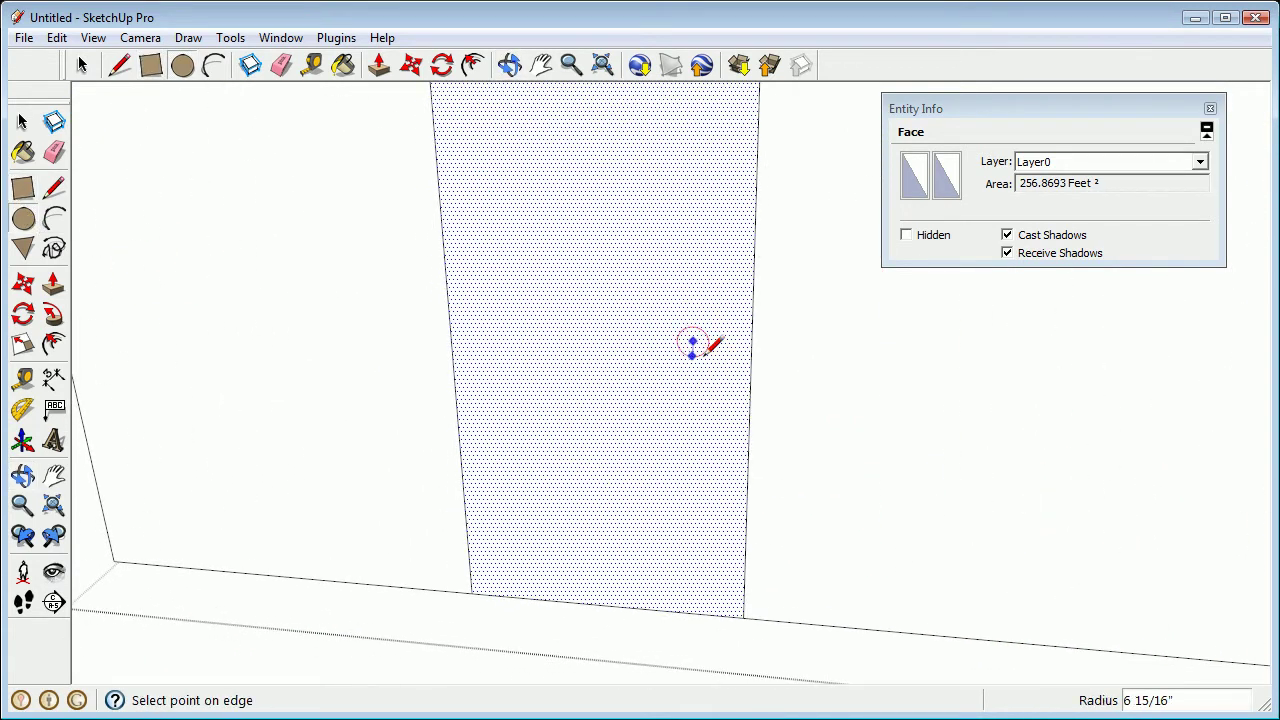
left_click(700, 371)
middle_click_drag(700, 371, 623, 449)
scroll(620, 455, "down", 2)
key("space")
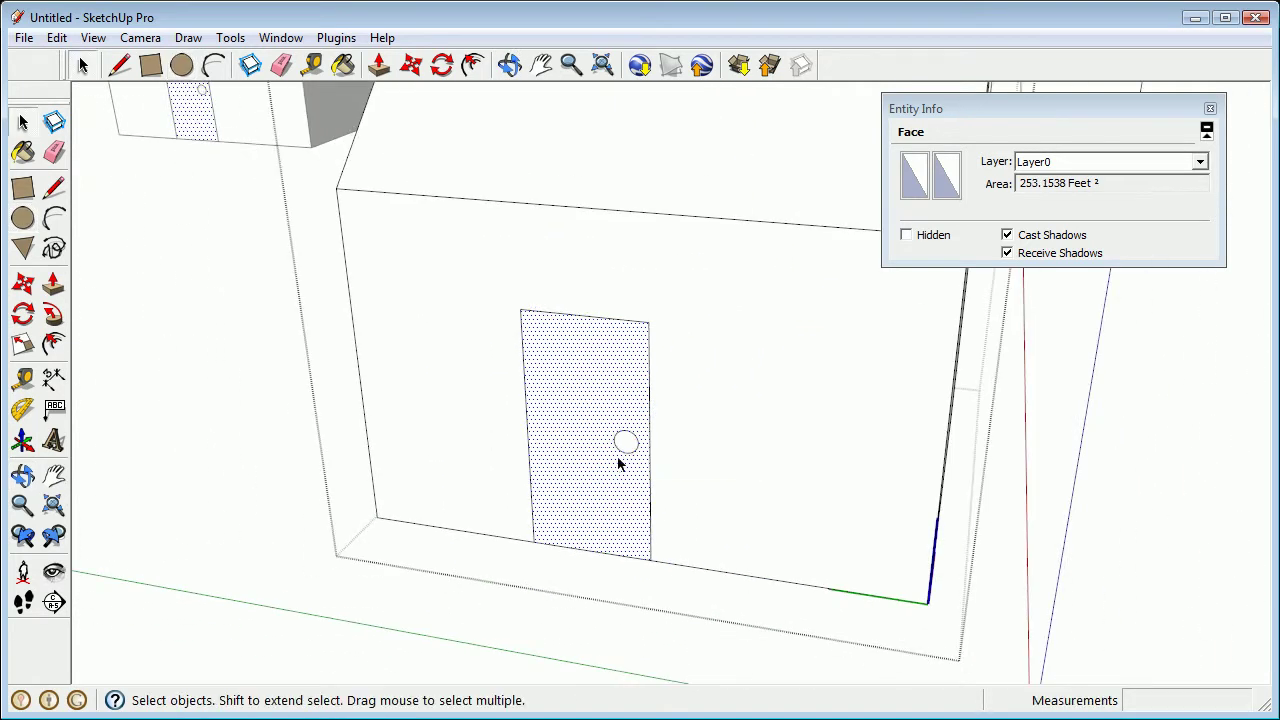
Step: Leave the house component and examine the doors and knobs across both rows of copies
scroll(618, 463, "down", 8)
key("ctrl+t")
middle_click_drag(433, 430, 764, 342)
scroll(537, 445, "down", 3)
scroll(471, 423, "up", 2)
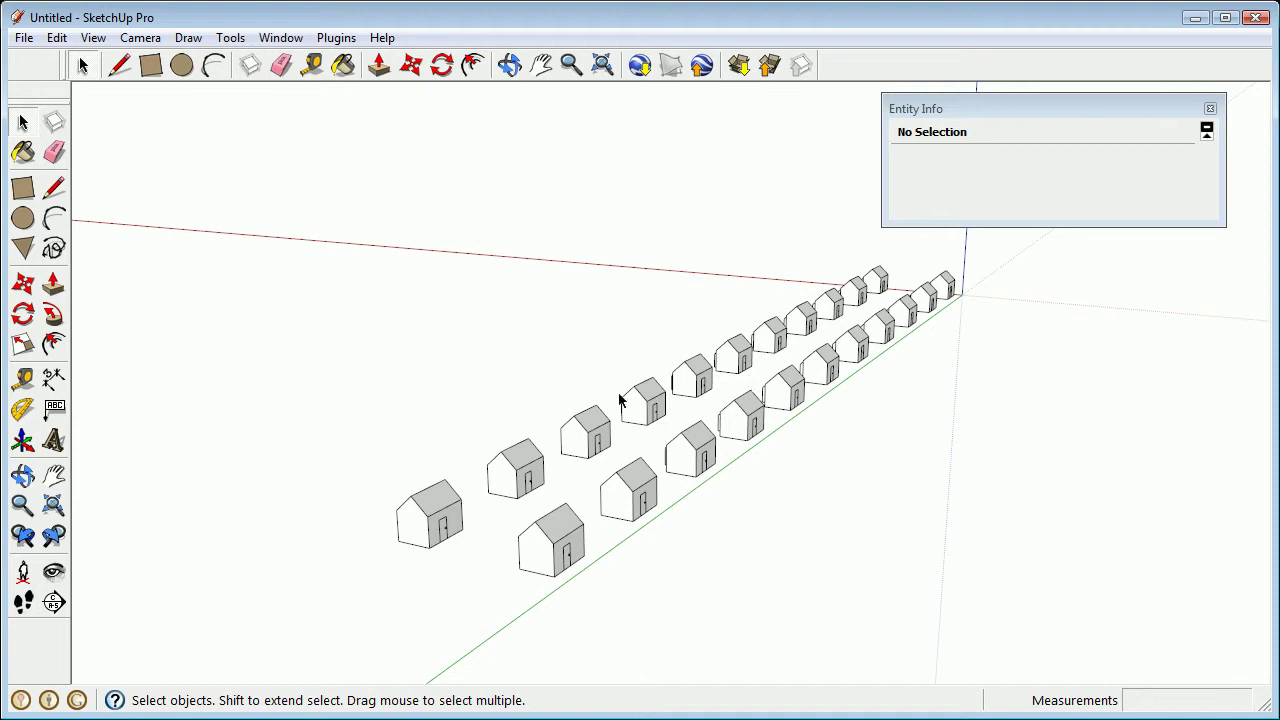
middle_click_drag(985, 441, 649, 431)
scroll(874, 411, "up", 10)
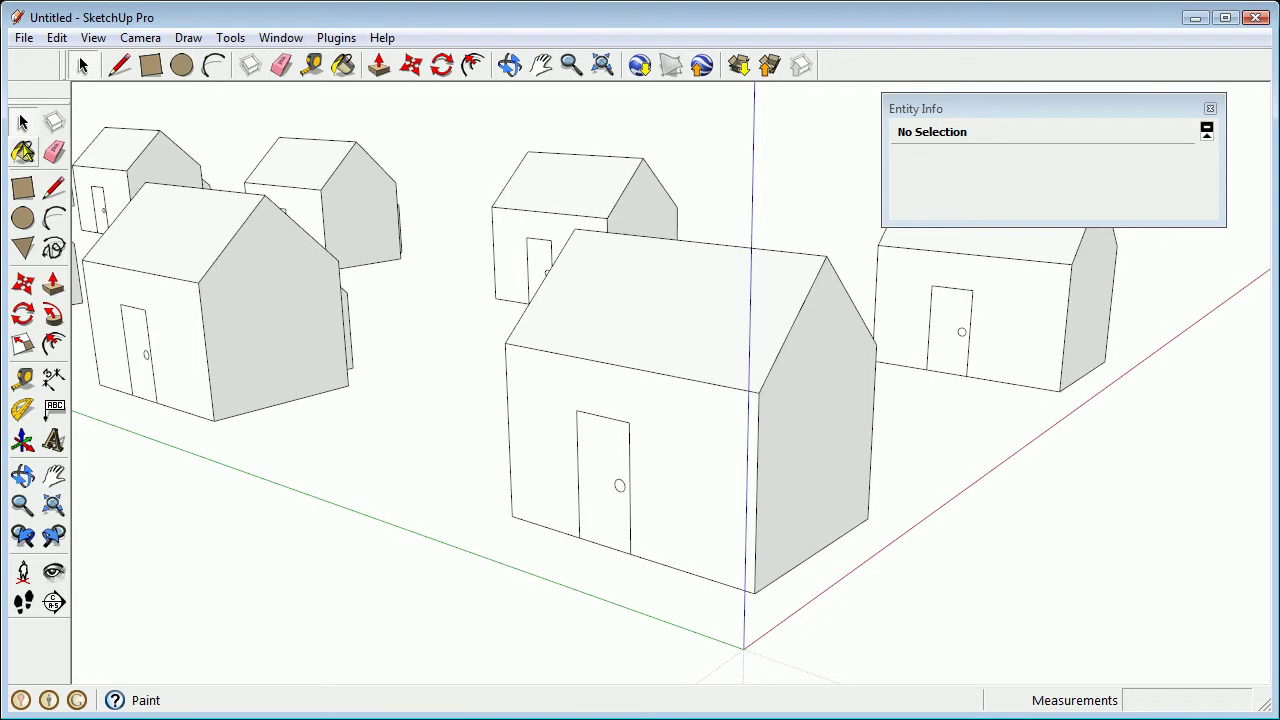
Step: Start the Paint Bucket, move the Materials browser clear of the screen edge and show the Wood material library
left_click(23, 152)
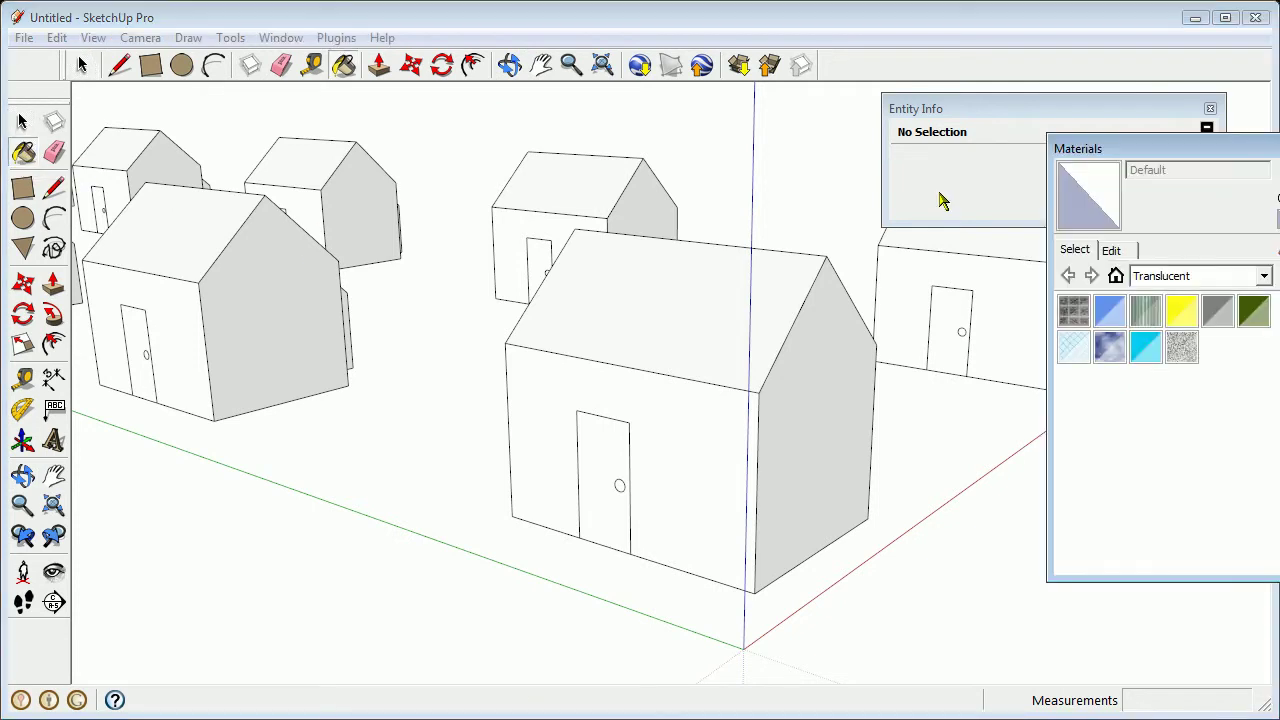
left_click_drag(1089, 149, 1005, 131)
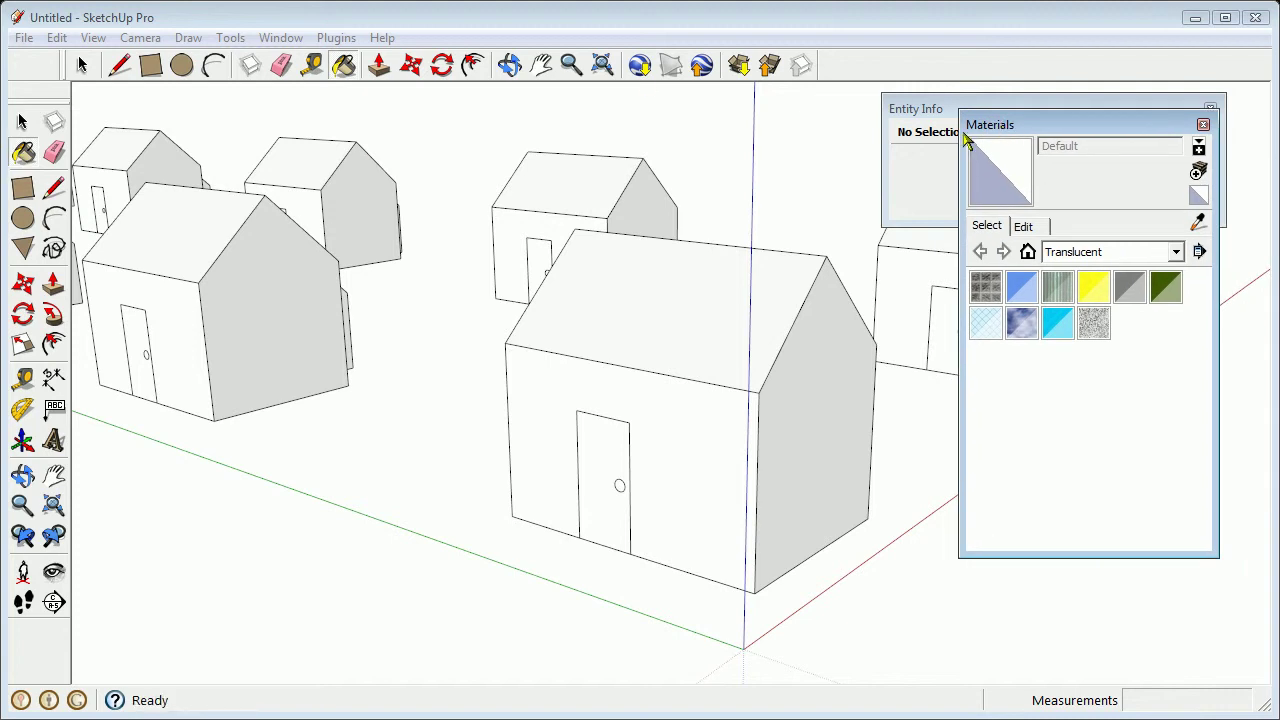
left_click_drag(1016, 131, 1000, 130)
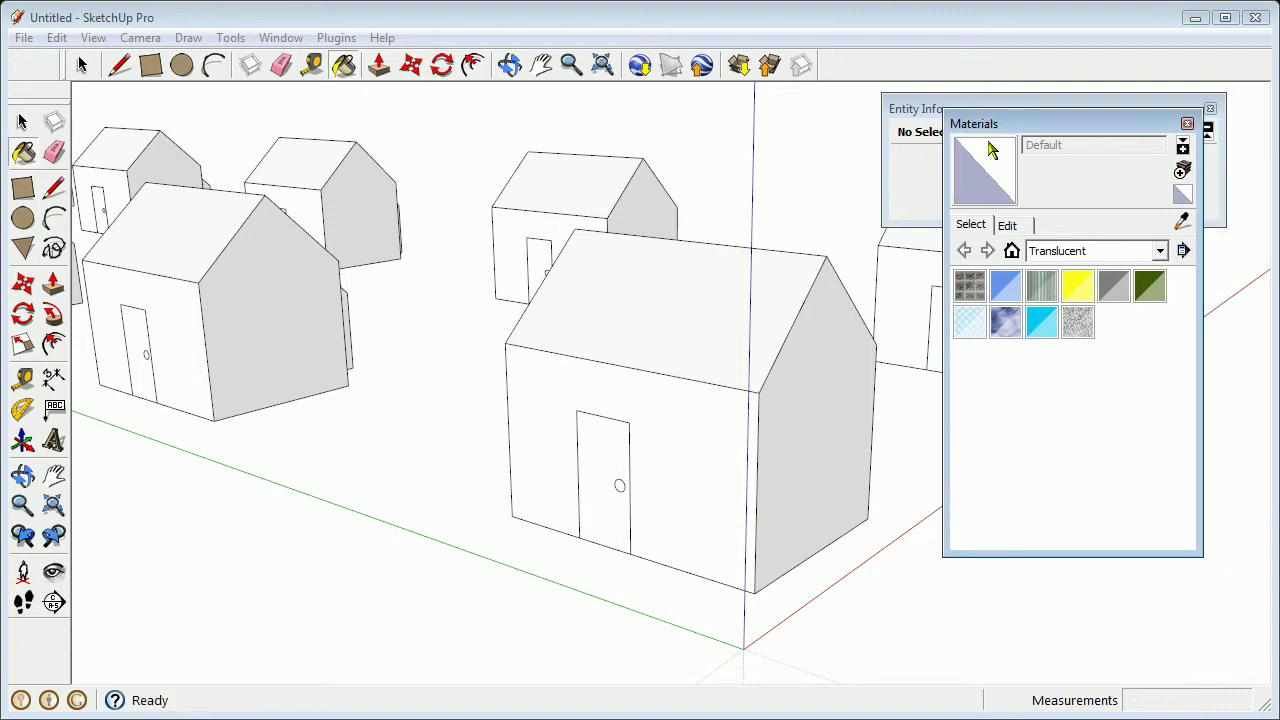
left_click(1111, 253)
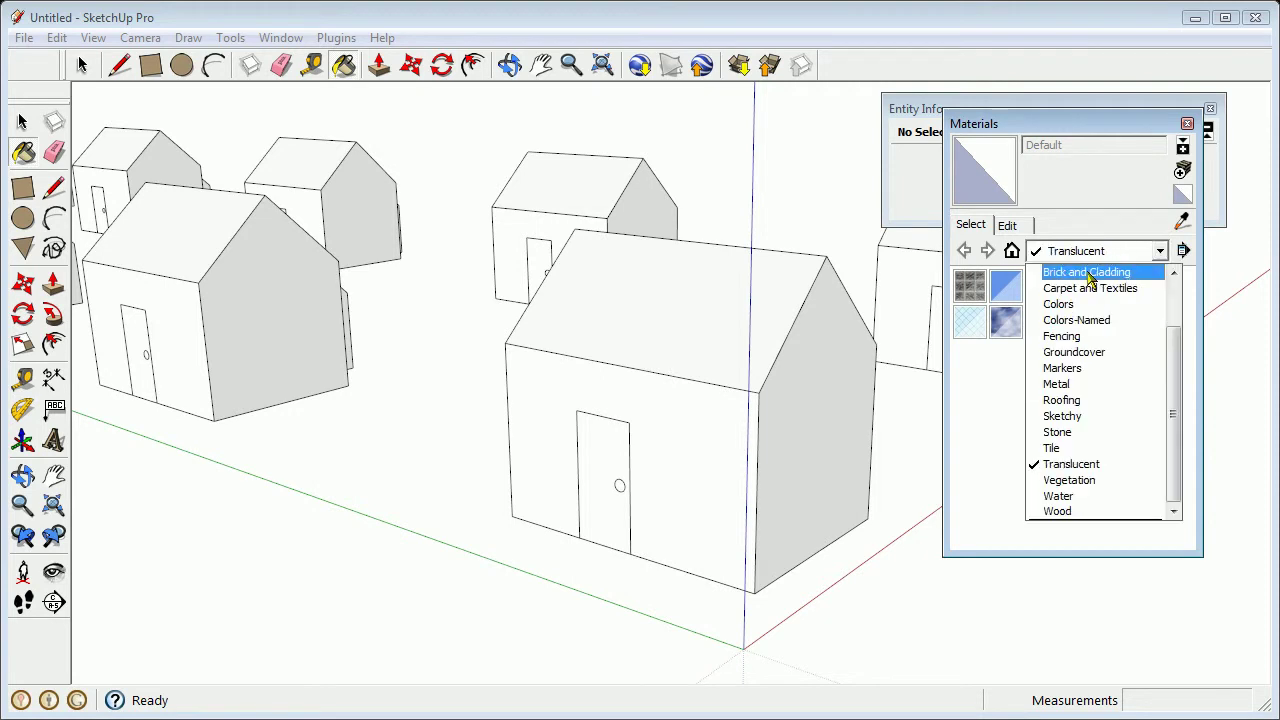
mouse_move(1170, 349)
left_mouse_down()
mouse_move(1170, 304)
mouse_move(1182, 390)
mouse_move(1174, 314)
mouse_move(1177, 370)
left_mouse_up()
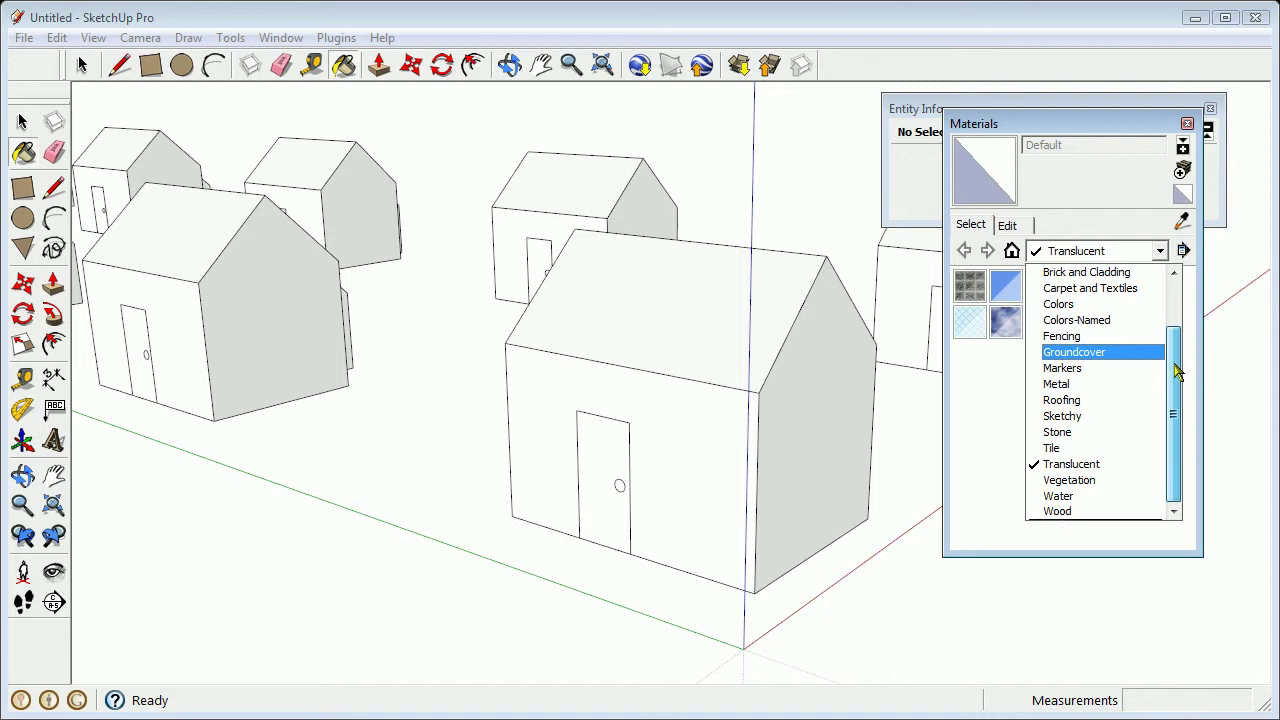
left_click(1150, 510)
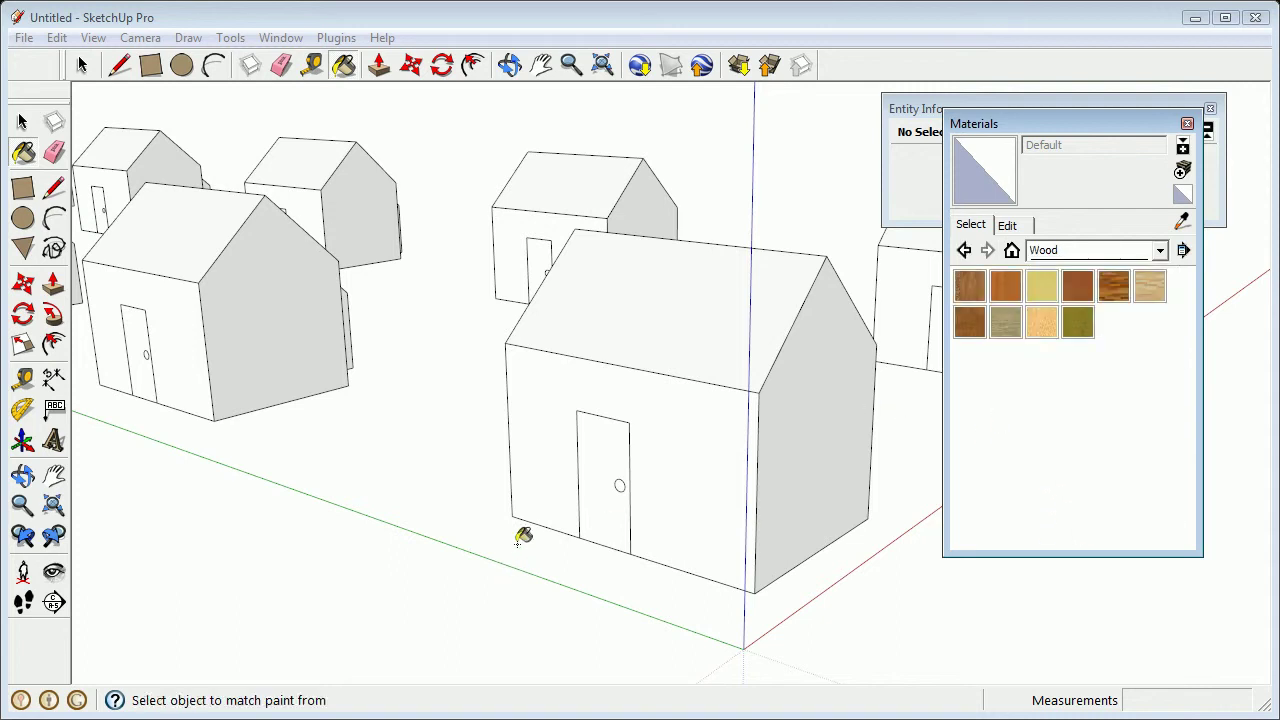
mouse_move(560, 419)
middle_mouse_down()
mouse_move(549, 431)
mouse_move(594, 460)
mouse_move(449, 418)
middle_mouse_up()
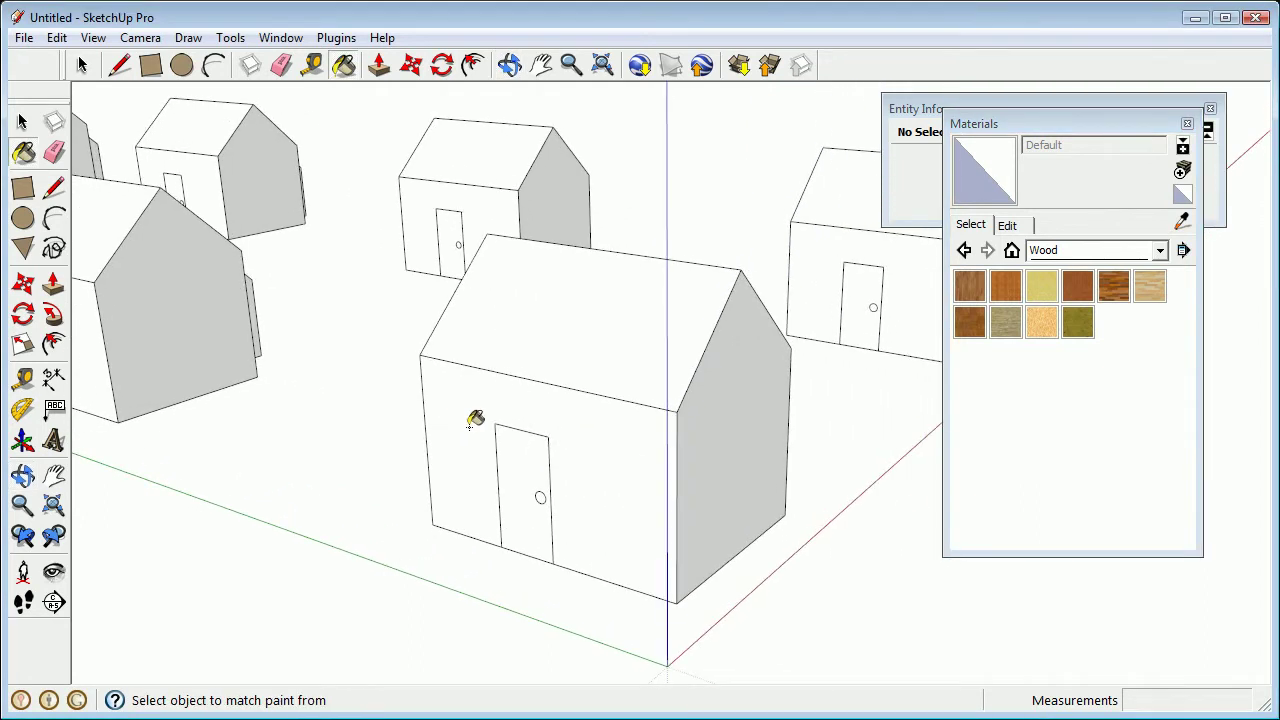
left_click(22, 121)
double_click(521, 490)
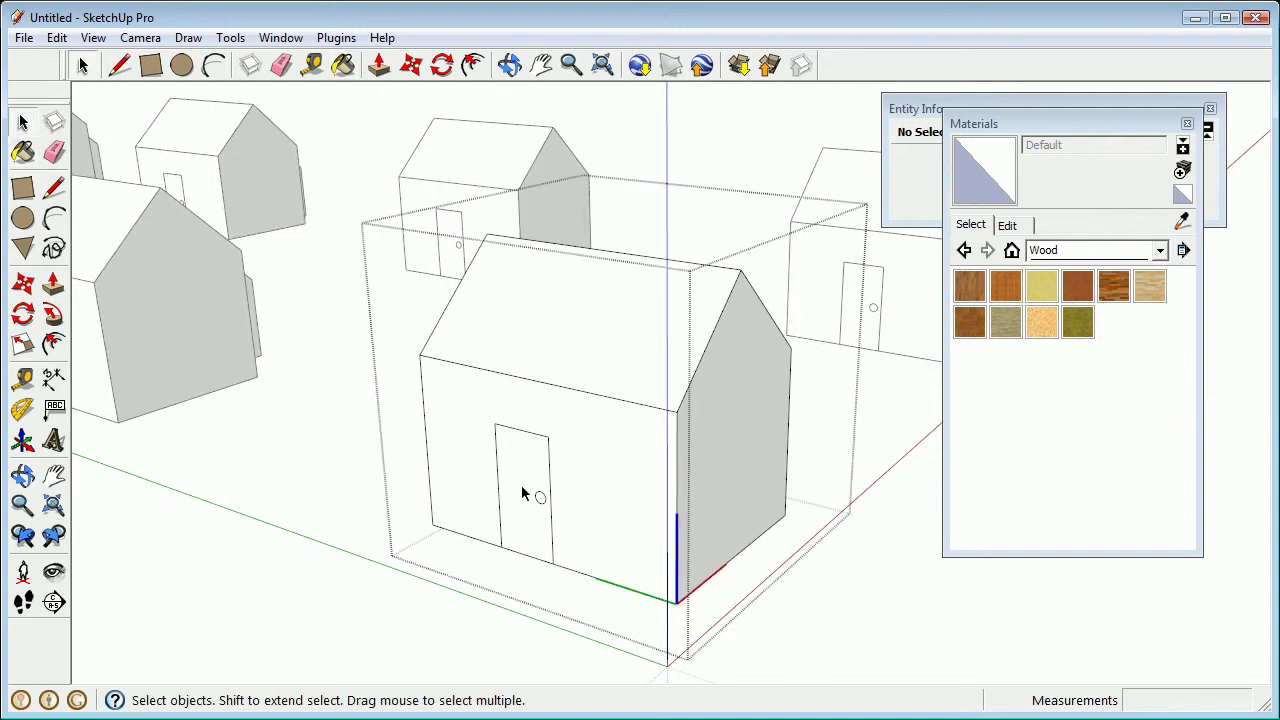
left_click(513, 491)
middle_click_drag(513, 491, 512, 453)
scroll(575, 450, "up", 4)
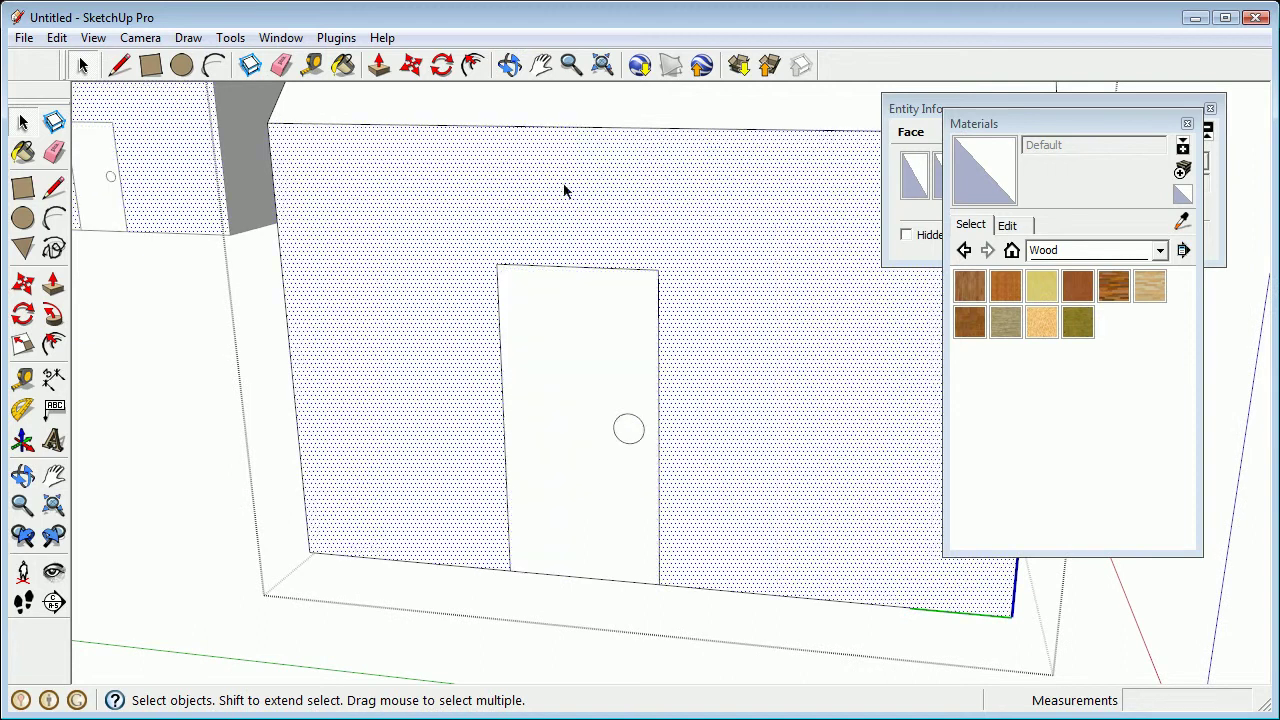
scroll(624, 436, "down", 8)
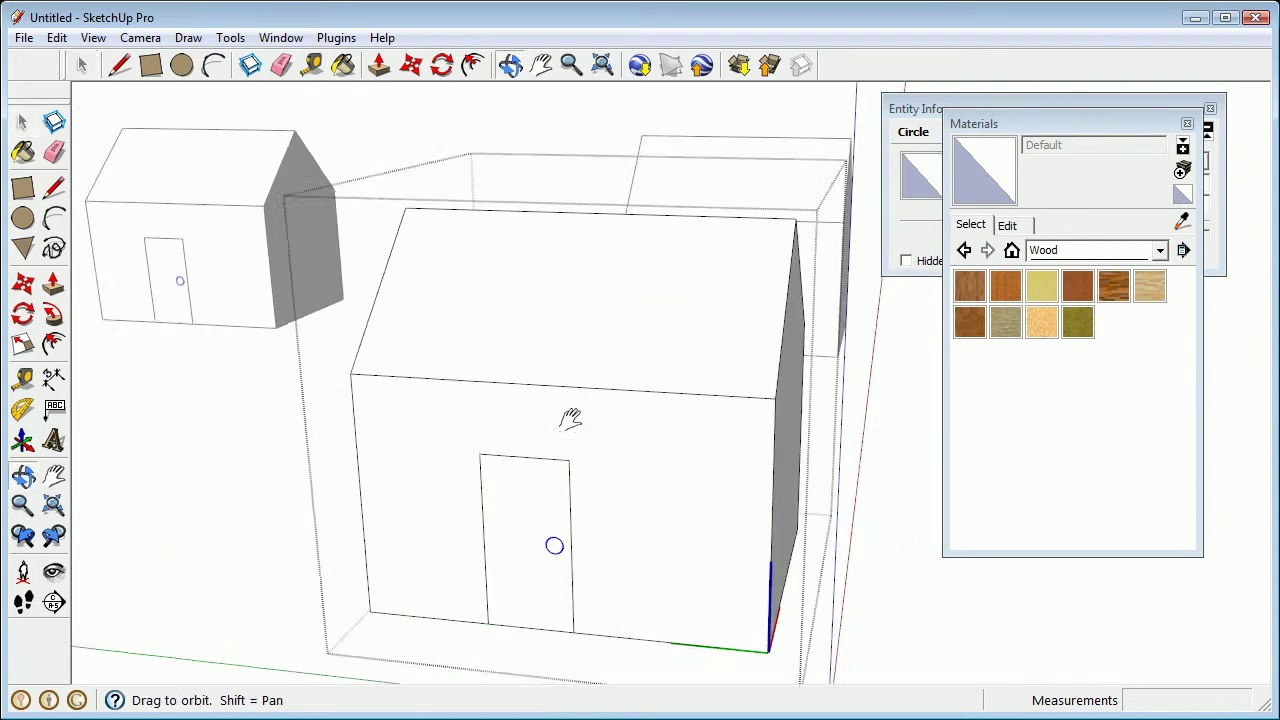
middle_click_drag(549, 366, 499, 405)
key("Escape")
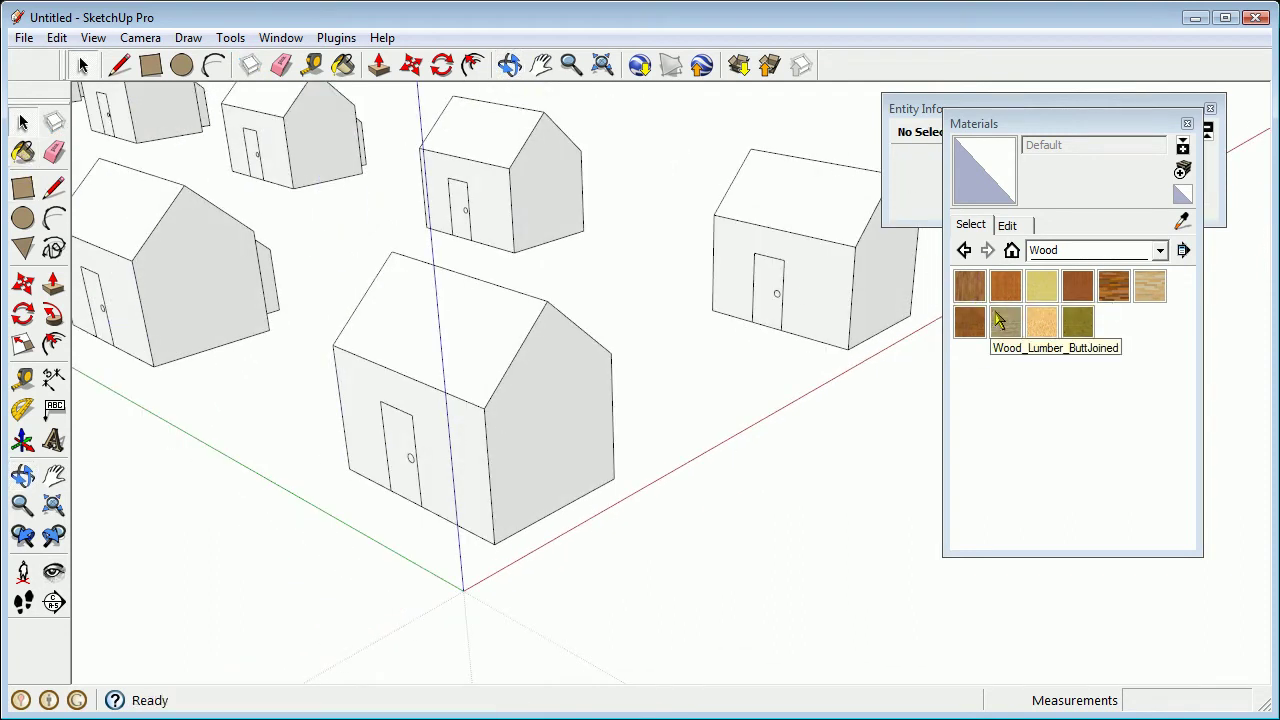
Step: Try painting the house nearest the origin with Wood_Bamboo_Medium without opening the component, and undo the paint
left_click(1018, 290)
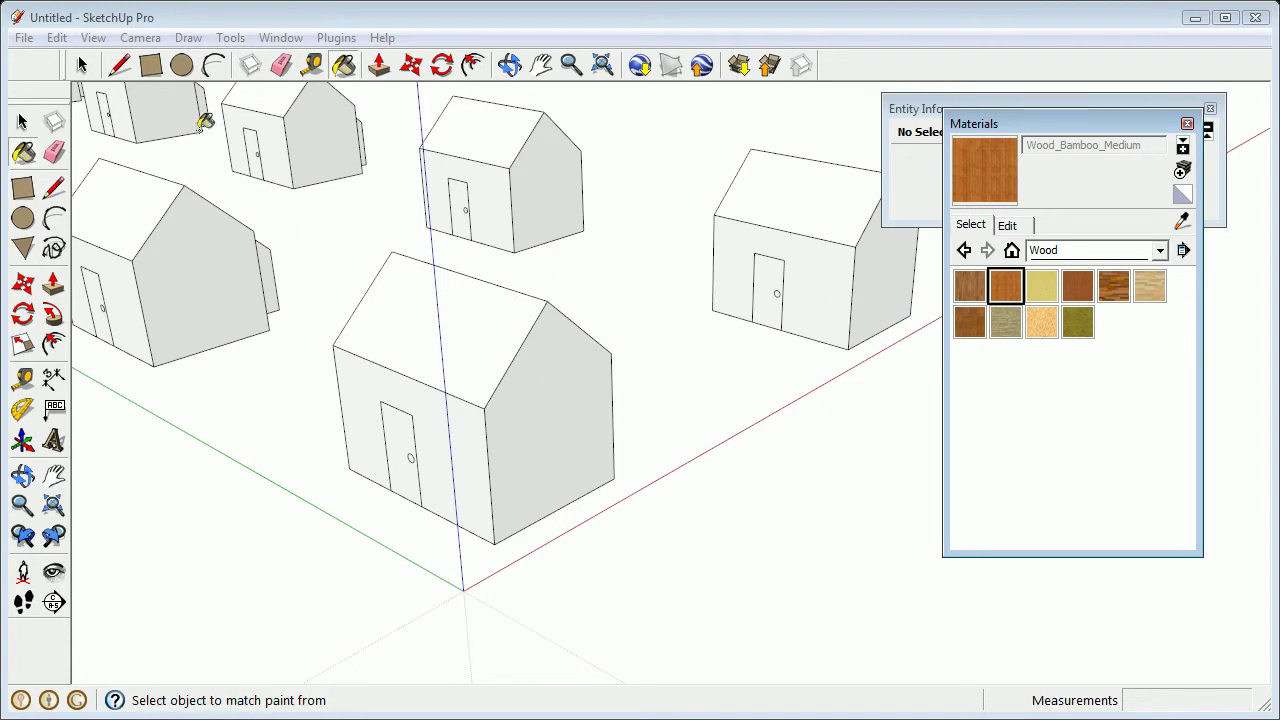
left_click(22, 153)
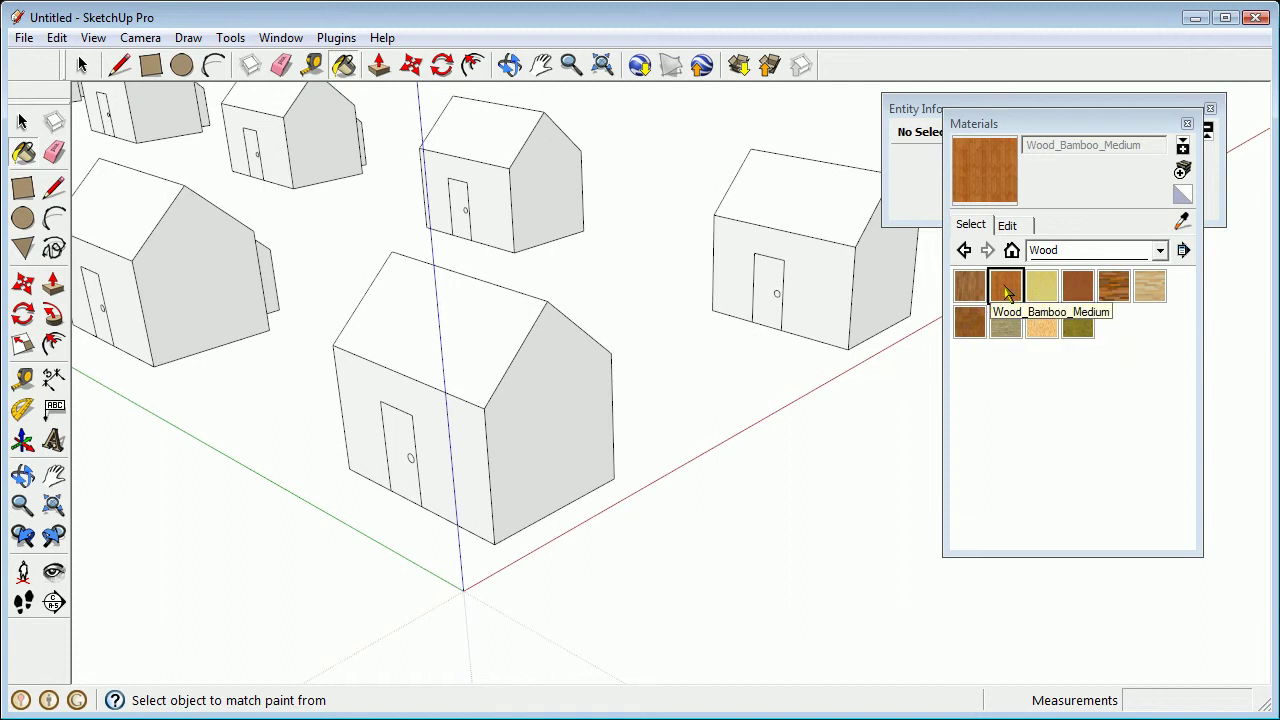
middle_click_drag(372, 352, 569, 440)
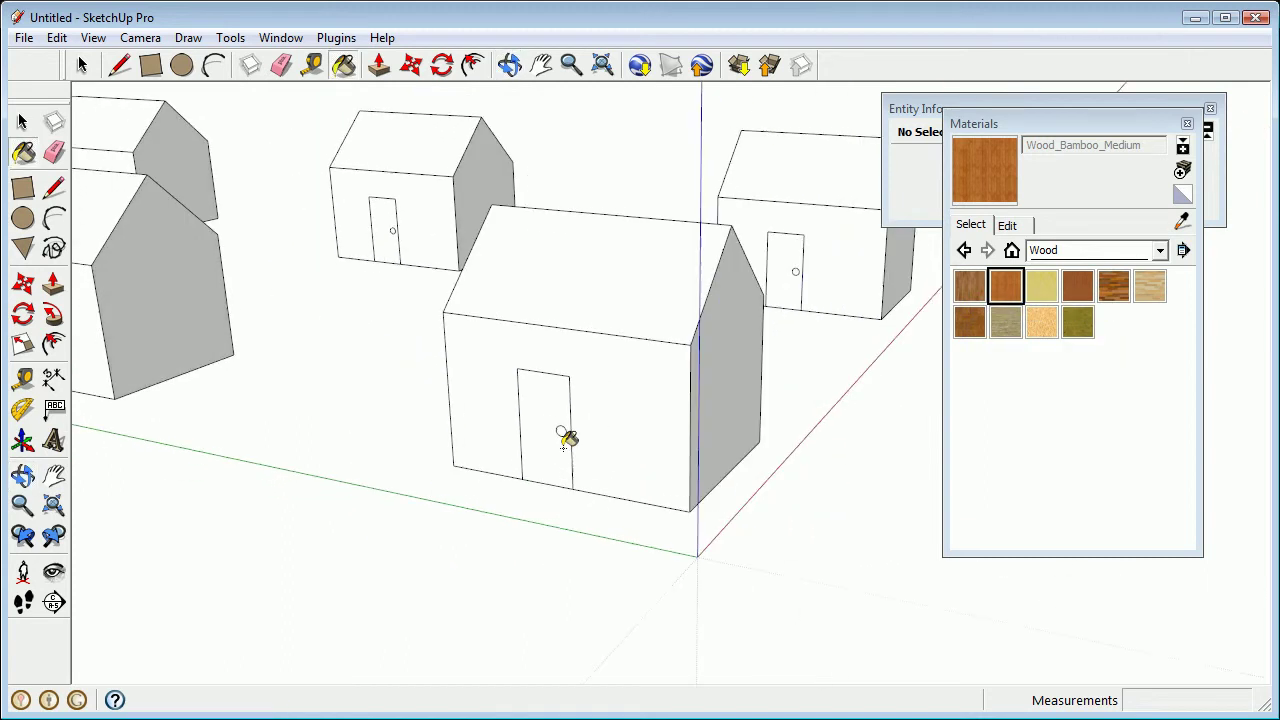
left_click(595, 373)
mouse_move(594, 372)
middle_mouse_down()
mouse_move(634, 409)
mouse_move(513, 421)
mouse_move(337, 377)
mouse_move(174, 309)
mouse_move(257, 423)
mouse_move(565, 450)
mouse_move(323, 403)
mouse_move(283, 386)
mouse_move(301, 369)
middle_mouse_up()
mouse_move(301, 369)
left_mouse_down()
mouse_move(423, 423)
mouse_move(433, 449)
mouse_move(666, 444)
mouse_move(617, 474)
left_mouse_up()
key("b")
key("ctrl+z")
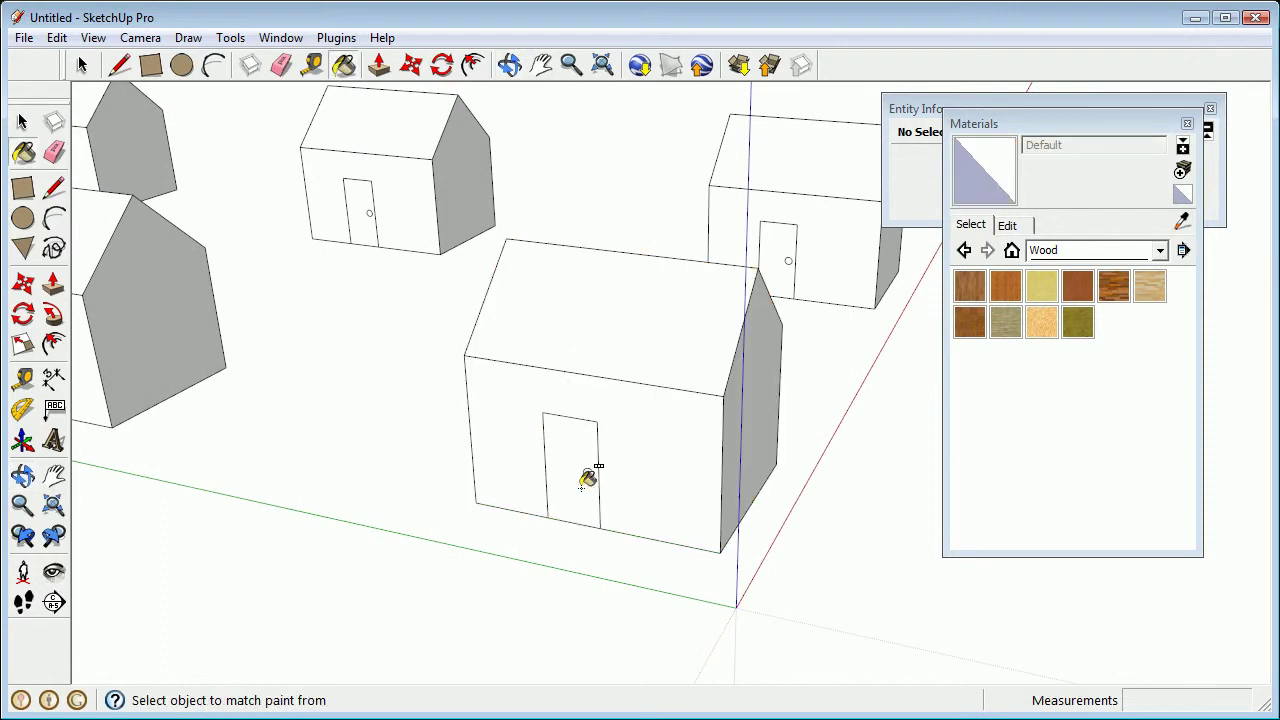
Step: Open the house nearest the origin for editing and paint its door with Wood_Cherry_Original
middle_click_drag(726, 494, 688, 516)
key("alt")
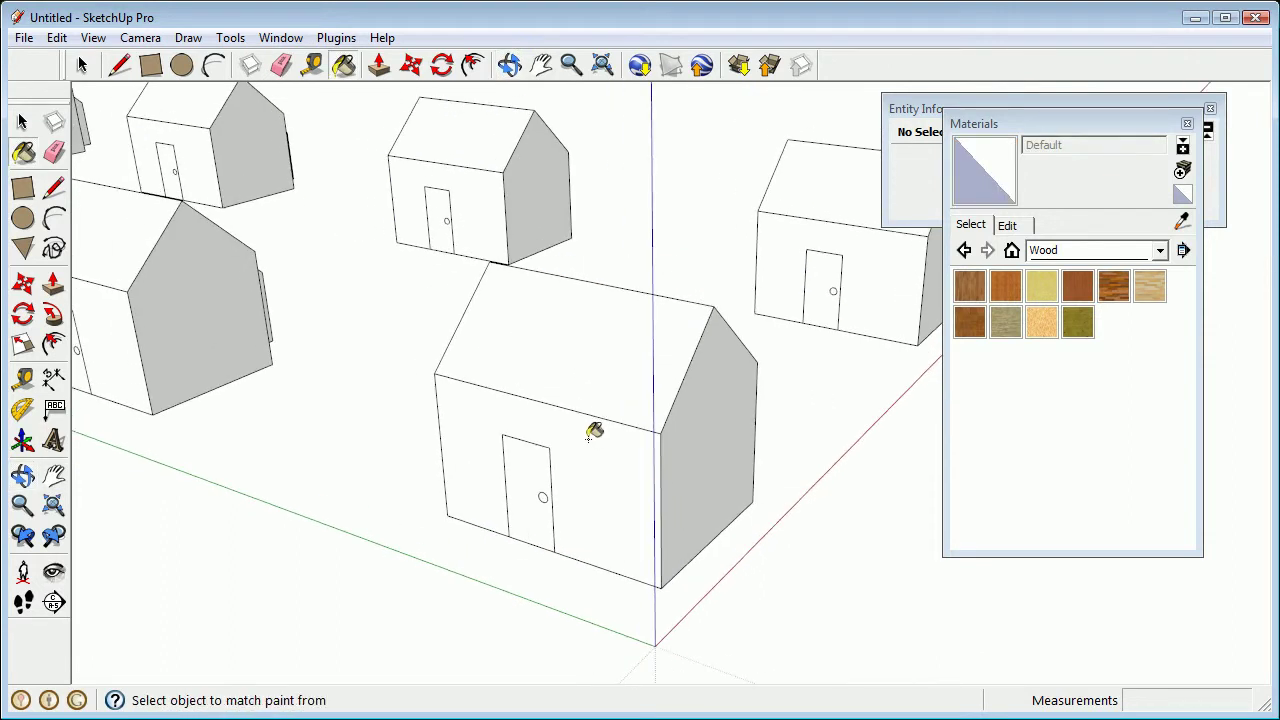
left_click(22, 121)
left_click(629, 472)
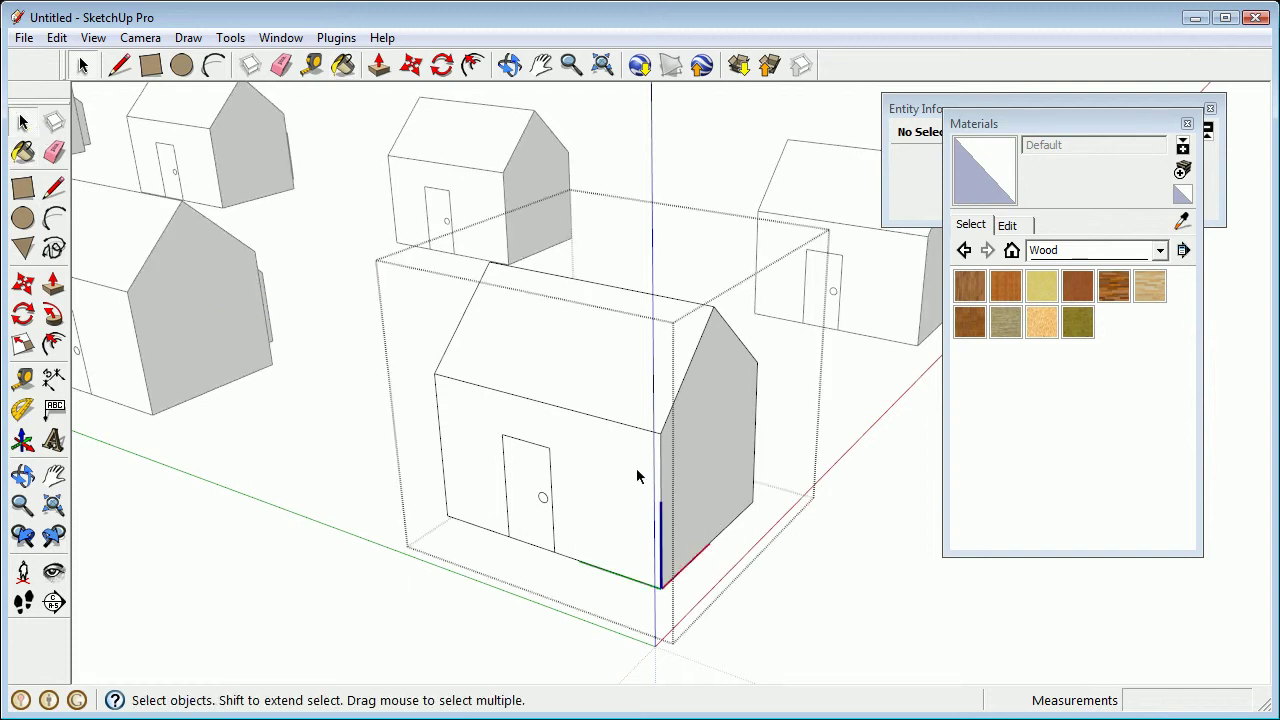
left_click(1006, 286)
key("alt")
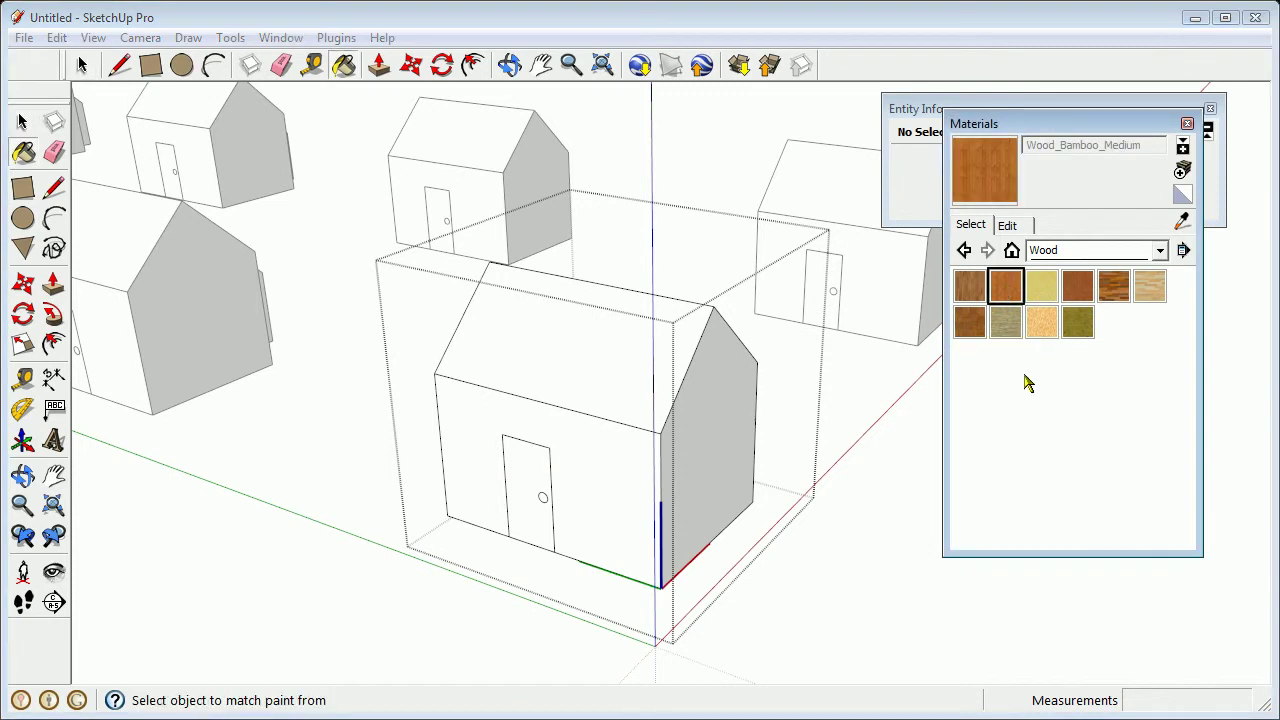
left_click(1077, 288)
left_click(536, 474)
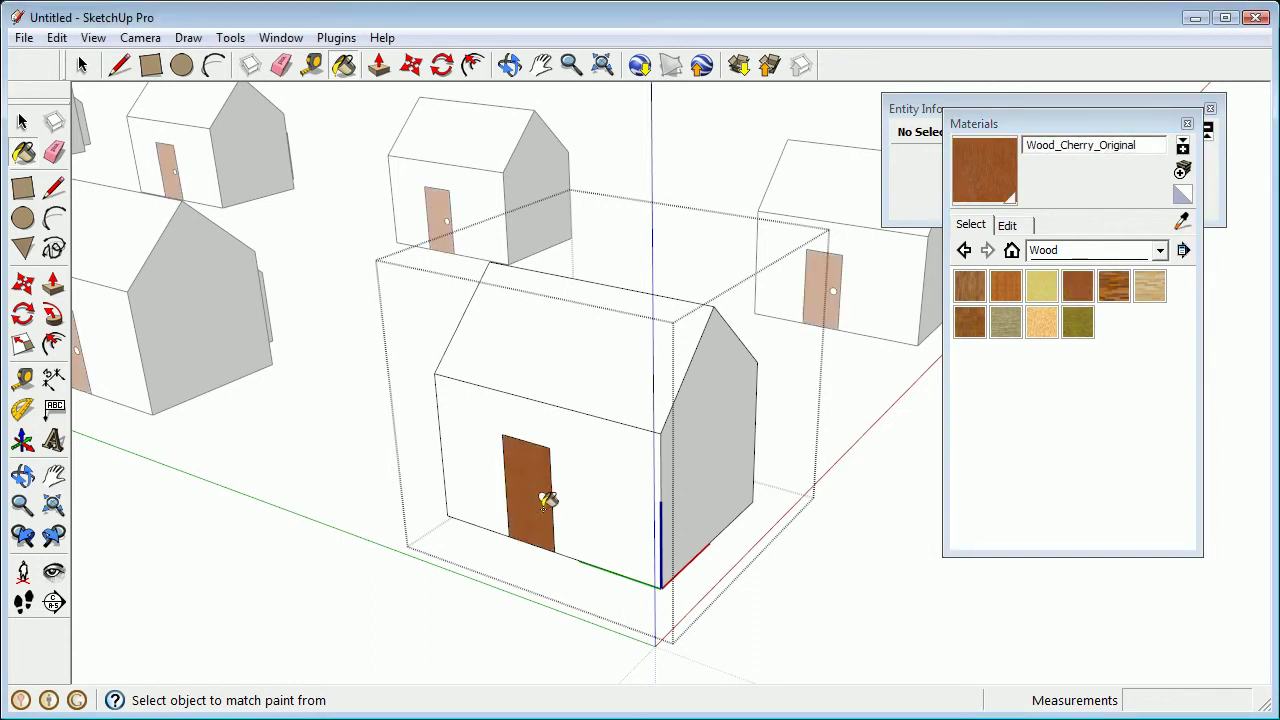
Step: Paint the wall around the door and the adjacent gable wall with Brick_Antique from the Brick and Cladding library
mouse_move(577, 449)
middle_mouse_down()
mouse_move(549, 514)
mouse_move(563, 510)
mouse_move(530, 500)
middle_mouse_up()
key("b")
left_click(1055, 252)
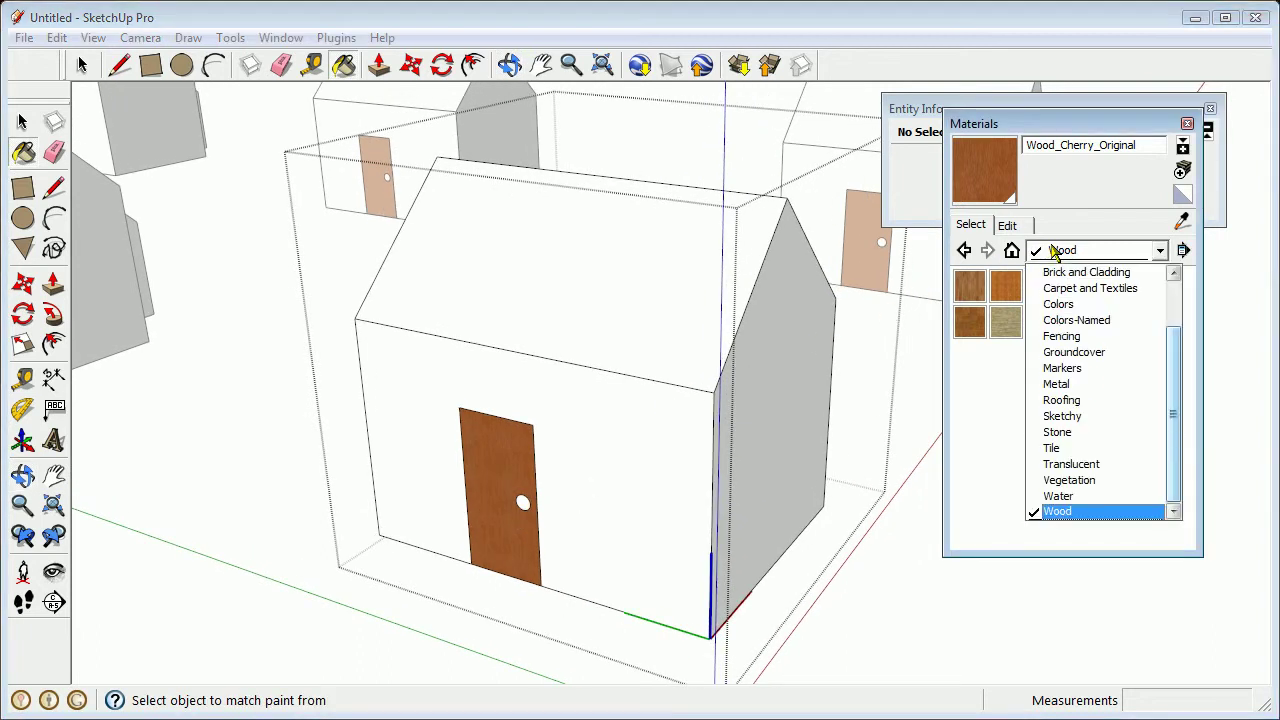
scroll(1118, 392, "up", 3)
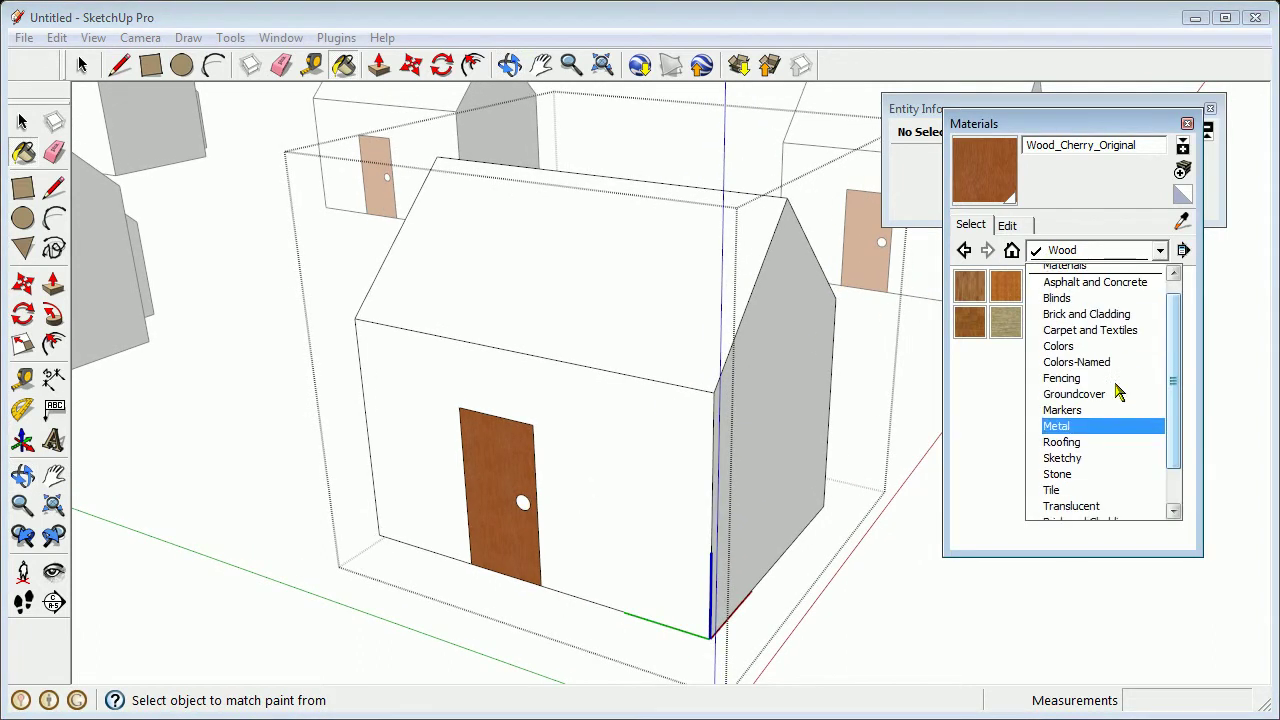
scroll(1118, 392, "up", 3)
left_click(1114, 336)
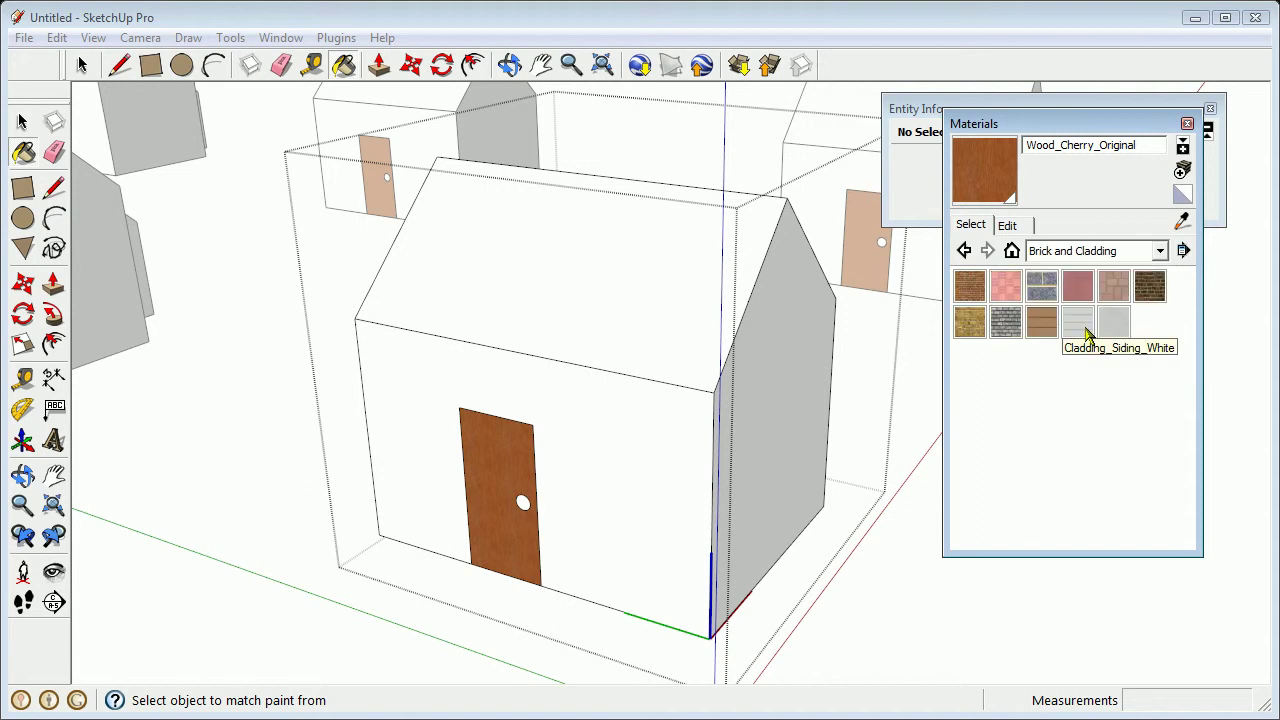
left_click(978, 290)
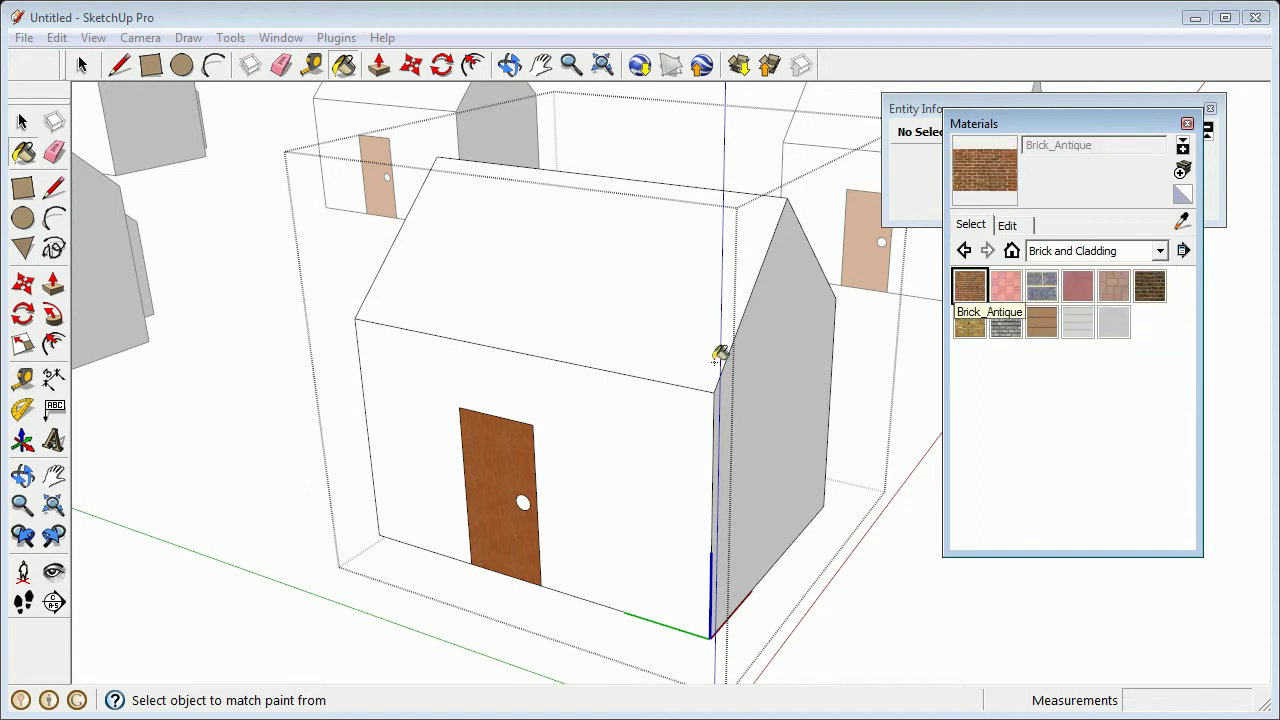
left_click(662, 450)
left_click(781, 424)
Step: Apply the Brick_Antique material to the remaining walls of the house and its extension
mouse_move(781, 424)
middle_mouse_down()
mouse_move(734, 431)
mouse_move(491, 363)
middle_mouse_up()
left_click(556, 364)
left_click(583, 365)
mouse_move(623, 366)
middle_mouse_down()
mouse_move(531, 366)
mouse_move(620, 363)
mouse_move(634, 263)
middle_mouse_up()
left_click(598, 259)
left_click(691, 260)
Step: Paint both main roof slopes with Roofing_Shingles_GAF_Estates from the Roofing library
mouse_move(831, 234)
middle_mouse_down()
mouse_move(855, 585)
mouse_move(274, 517)
mouse_move(372, 493)
middle_mouse_up()
mouse_move(445, 478)
middle_mouse_down()
mouse_move(803, 434)
mouse_move(851, 406)
middle_mouse_up()
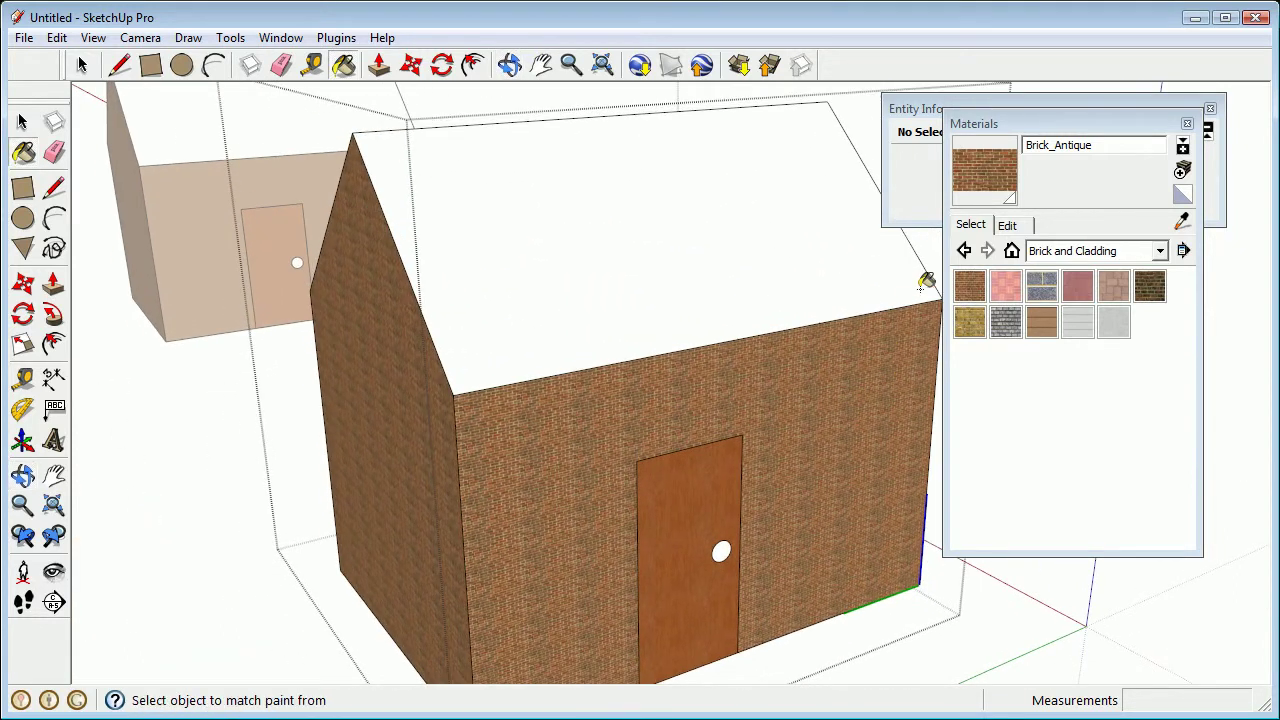
left_click(1065, 252)
left_click(1063, 400)
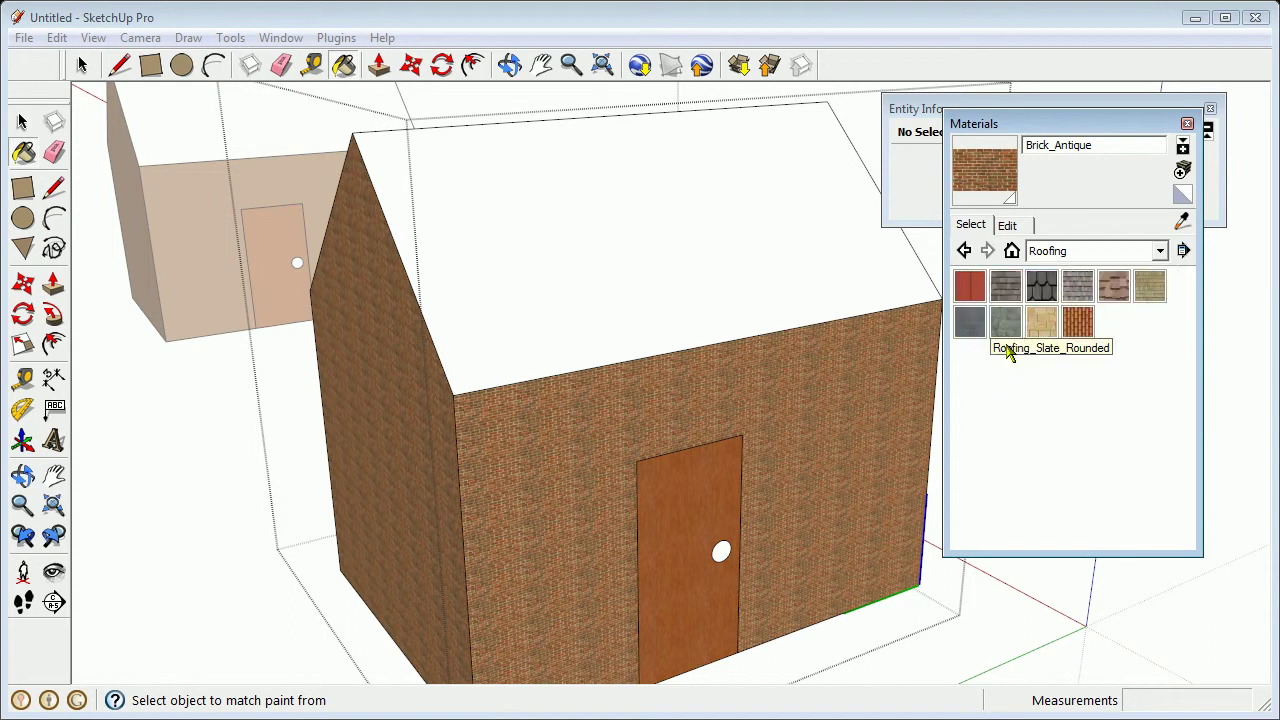
left_click(1040, 287)
left_click(663, 240)
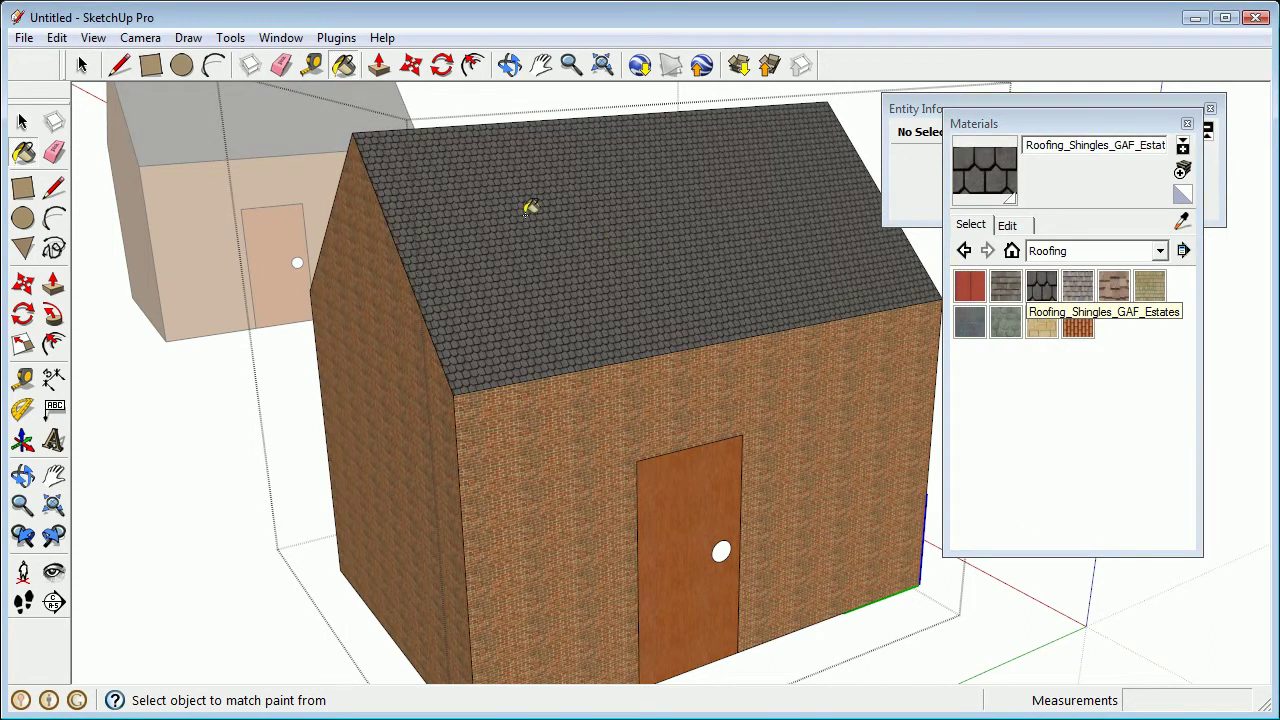
middle_click_drag(529, 200, 974, 363)
left_click(655, 267)
mouse_move(514, 337)
middle_mouse_down()
mouse_move(506, 354)
mouse_move(571, 474)
mouse_move(592, 387)
mouse_move(560, 354)
middle_mouse_up()
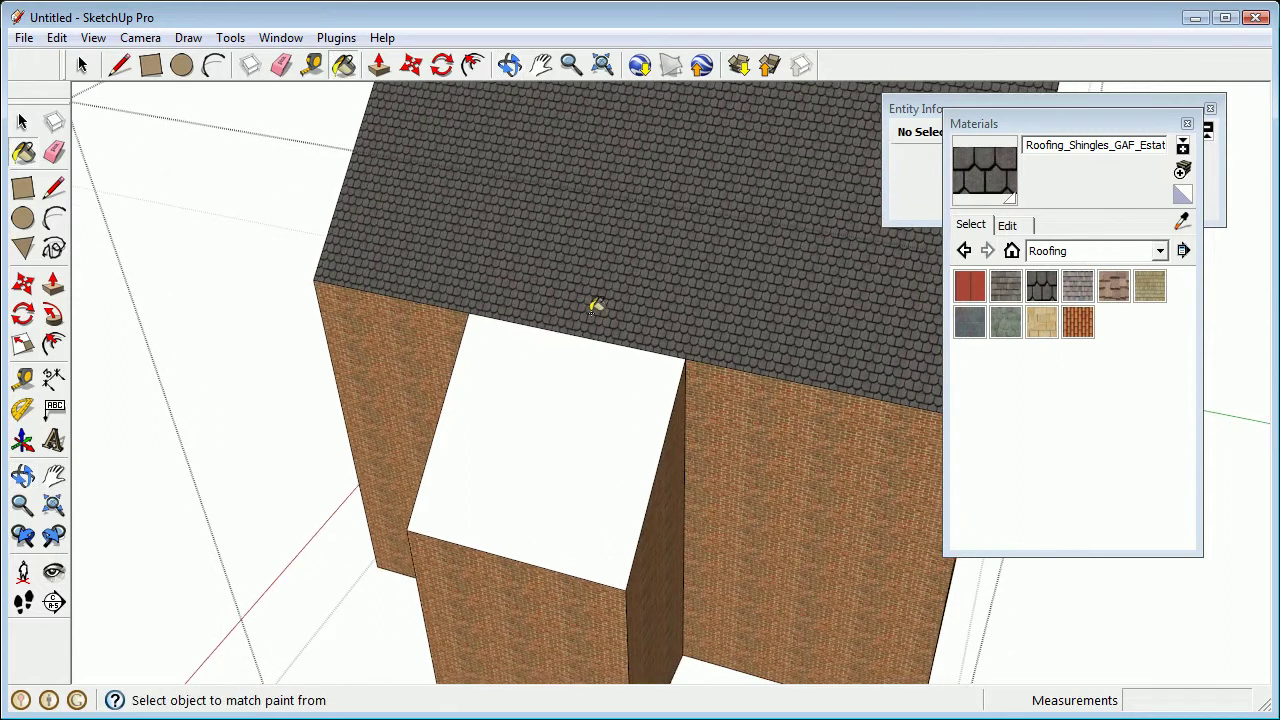
Step: Erase the edge between the main roof and the extension roof and paint the merged slope with Roofing_Shingles_GAF_Estates
key("e")
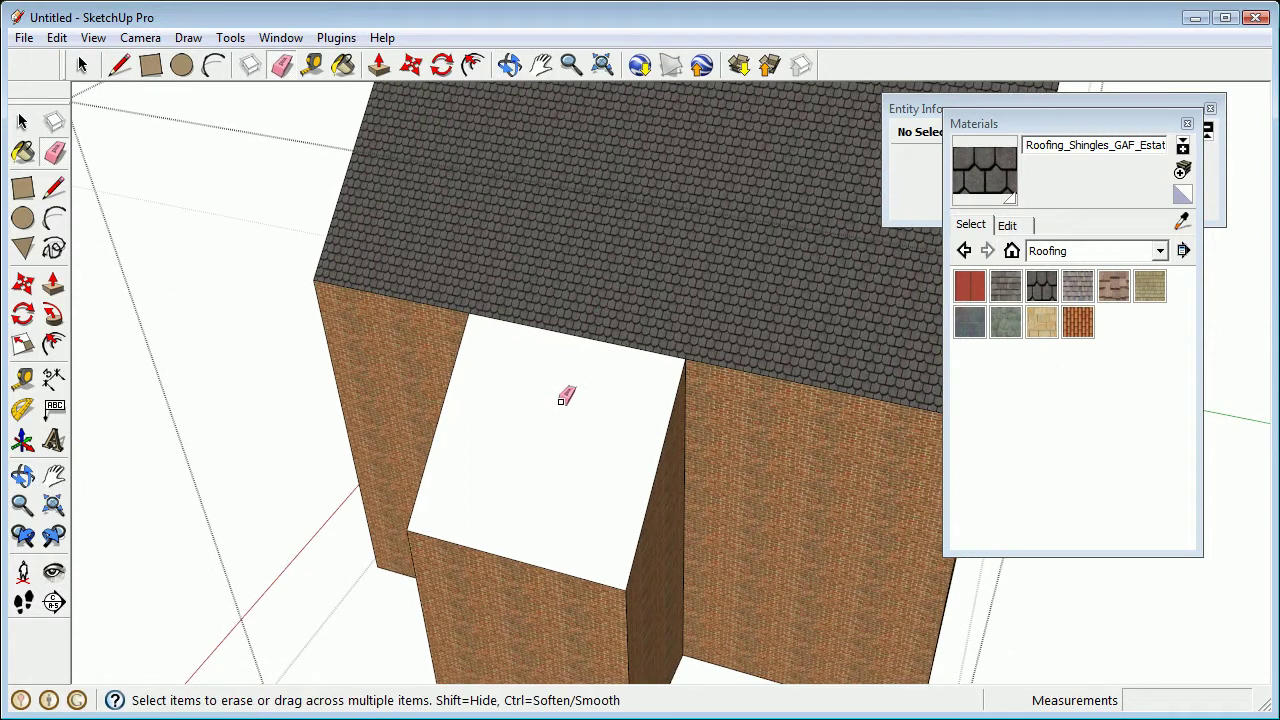
left_click_drag(584, 322, 586, 346)
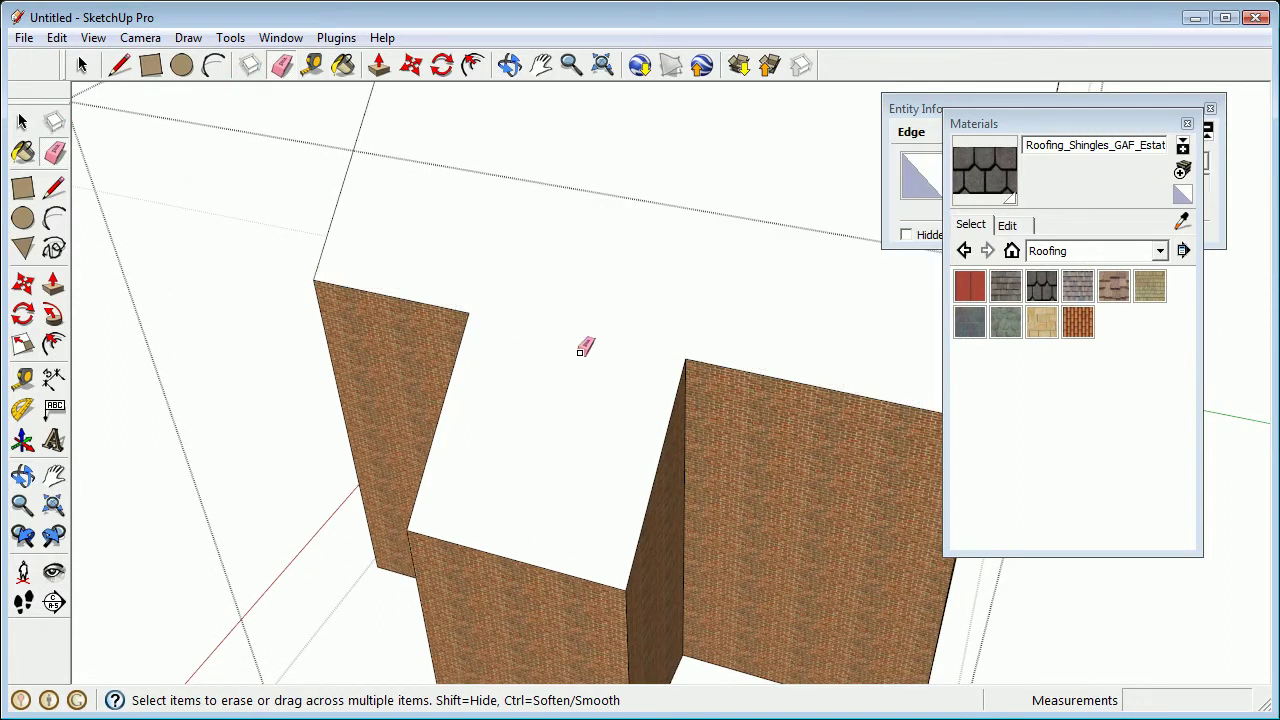
middle_click_drag(586, 346, 490, 395)
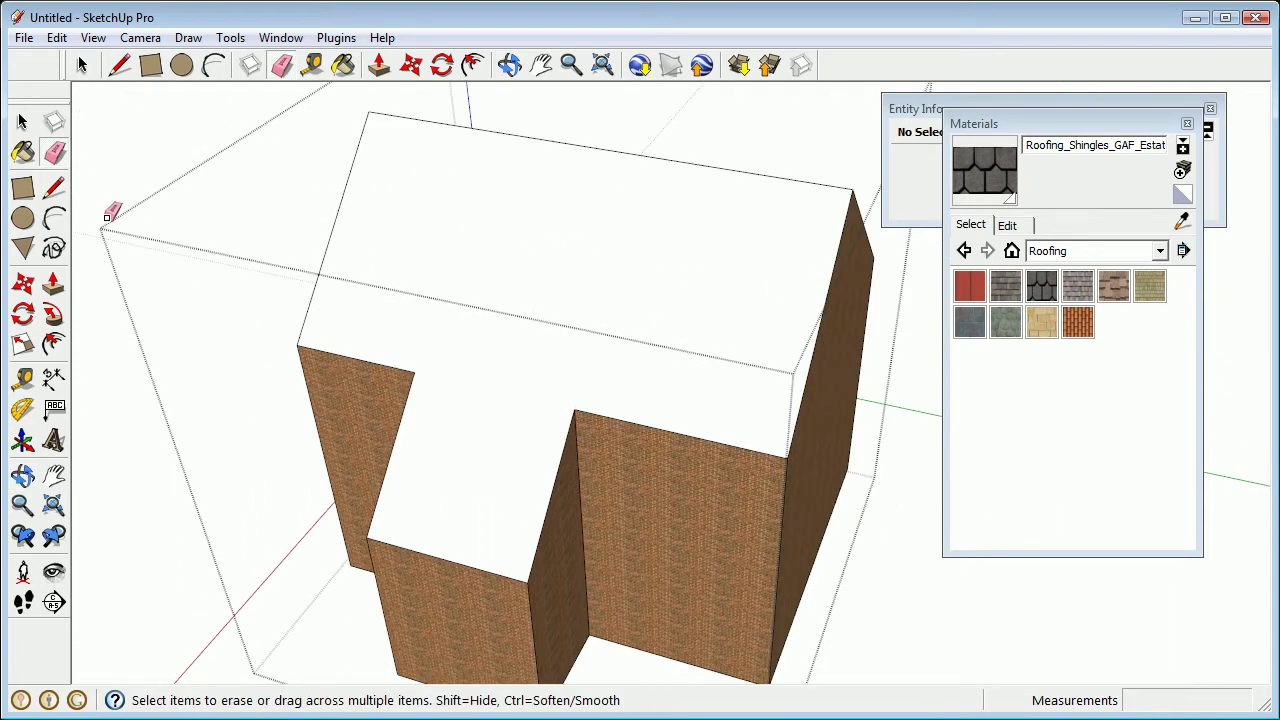
left_click(22, 152)
left_click(413, 288)
Step: Leave the house component and examine the brick, door and roof materials across both rows of copies
middle_click_drag(503, 323, 437, 451)
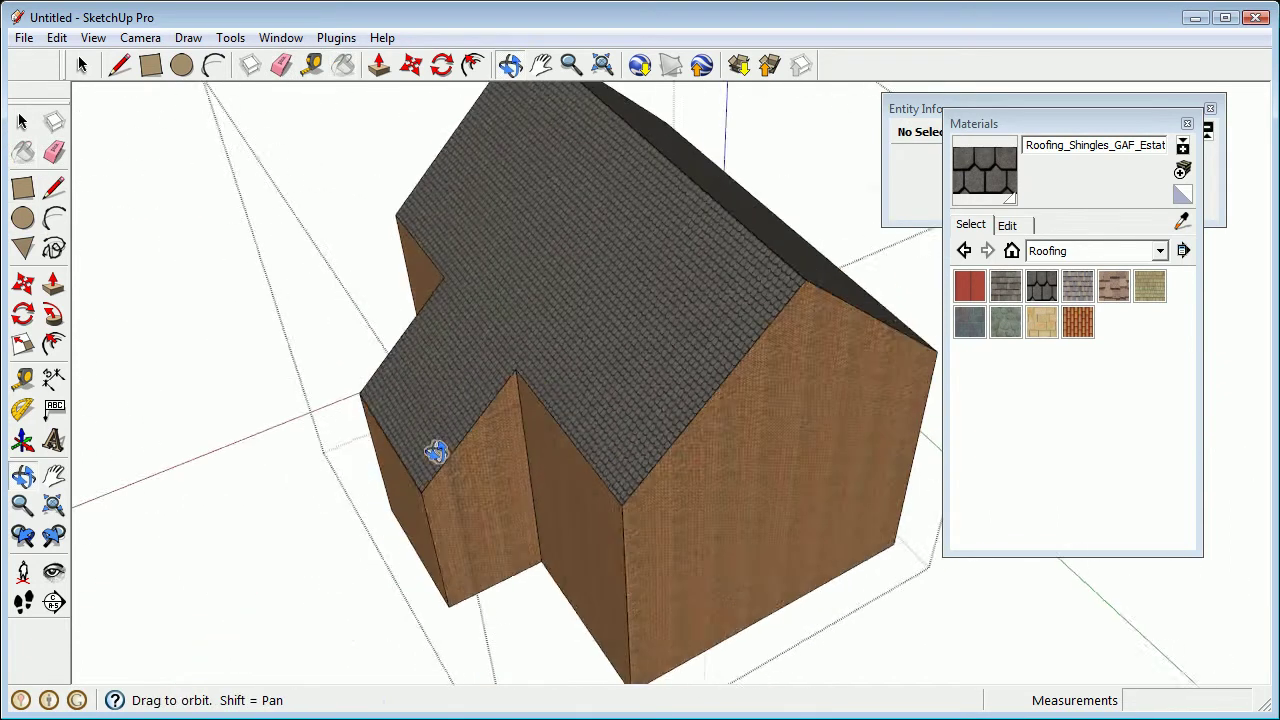
scroll(634, 371, "down", 5)
mouse_move(634, 371)
middle_mouse_down()
mouse_move(820, 460)
mouse_move(380, 449)
mouse_move(386, 509)
mouse_move(126, 434)
mouse_move(612, 497)
middle_mouse_up()
key("space")
key("Escape")
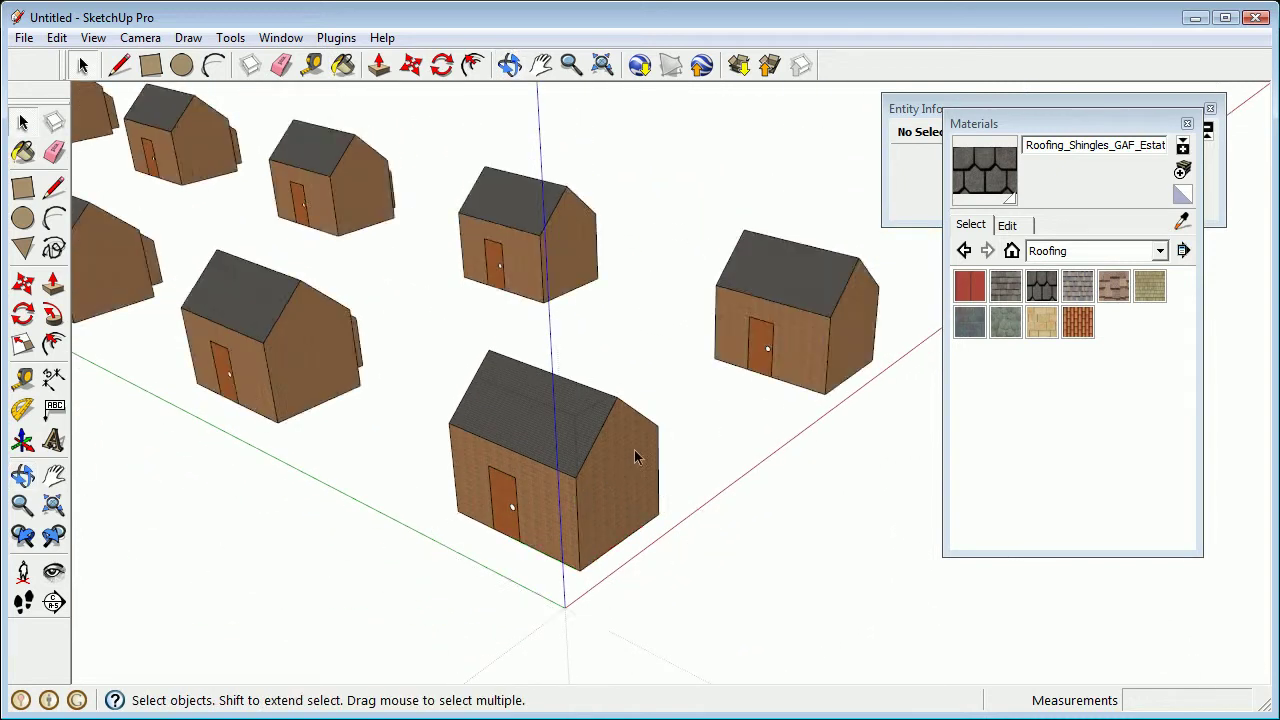
scroll(614, 470, "down", 5)
middle_click_drag(551, 400, 585, 469)
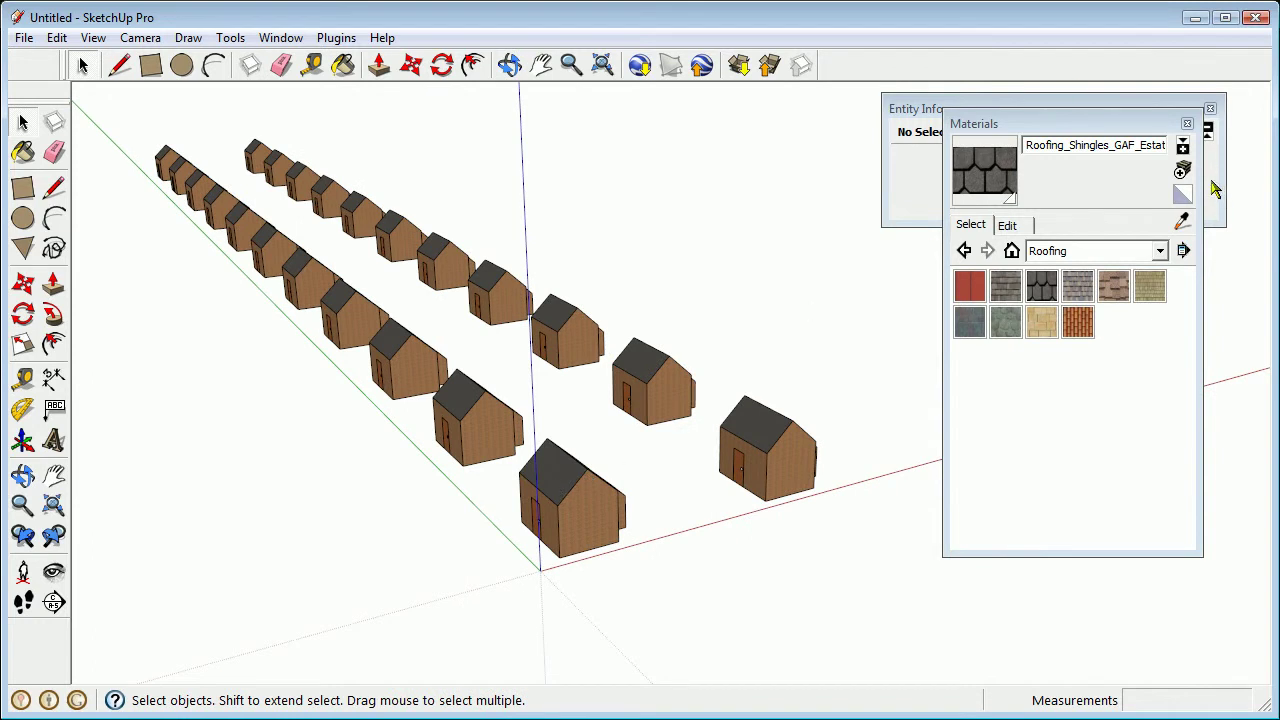
Step: Close the Materials dialog and open the Components dialog clear of the houses
left_click(1187, 124)
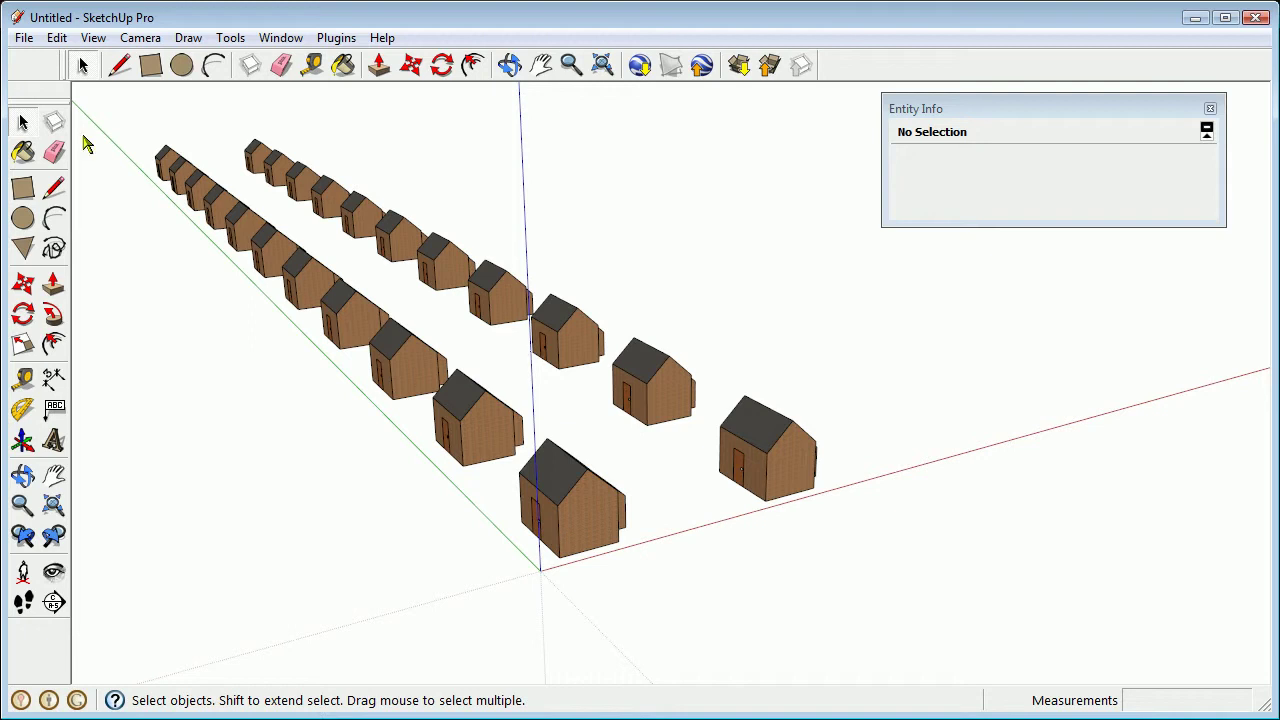
left_click(281, 38)
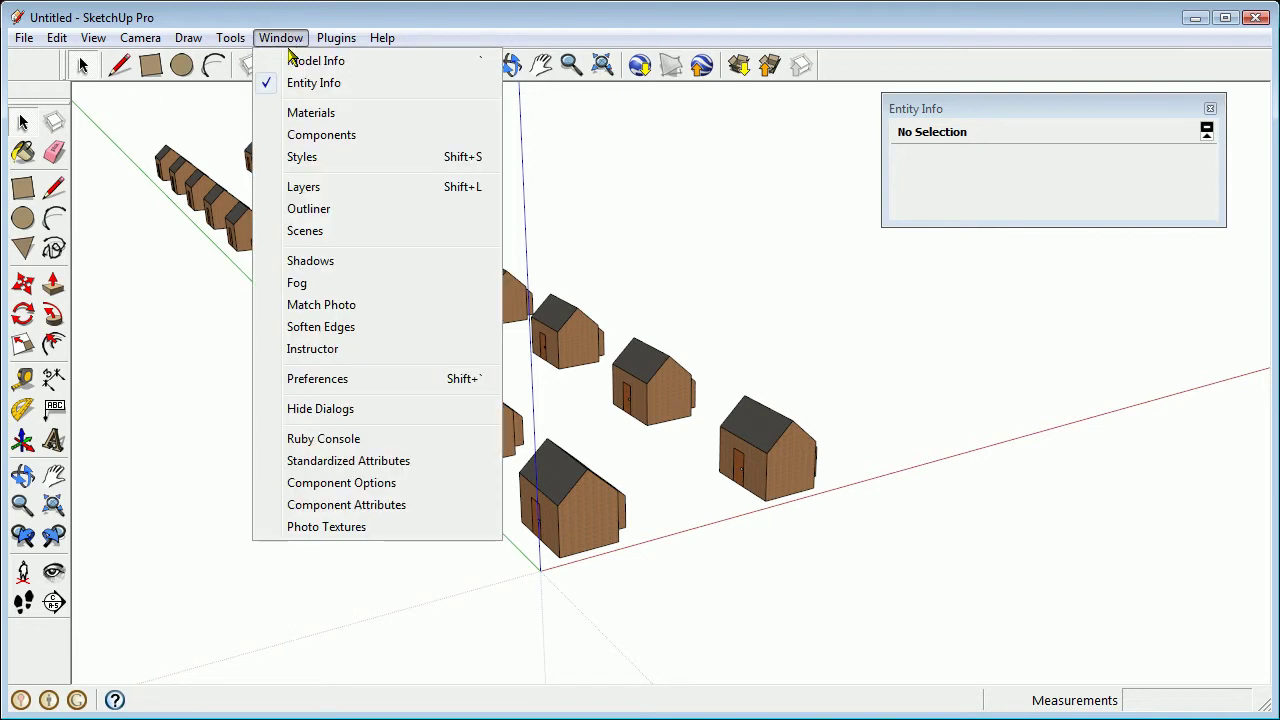
left_click(312, 136)
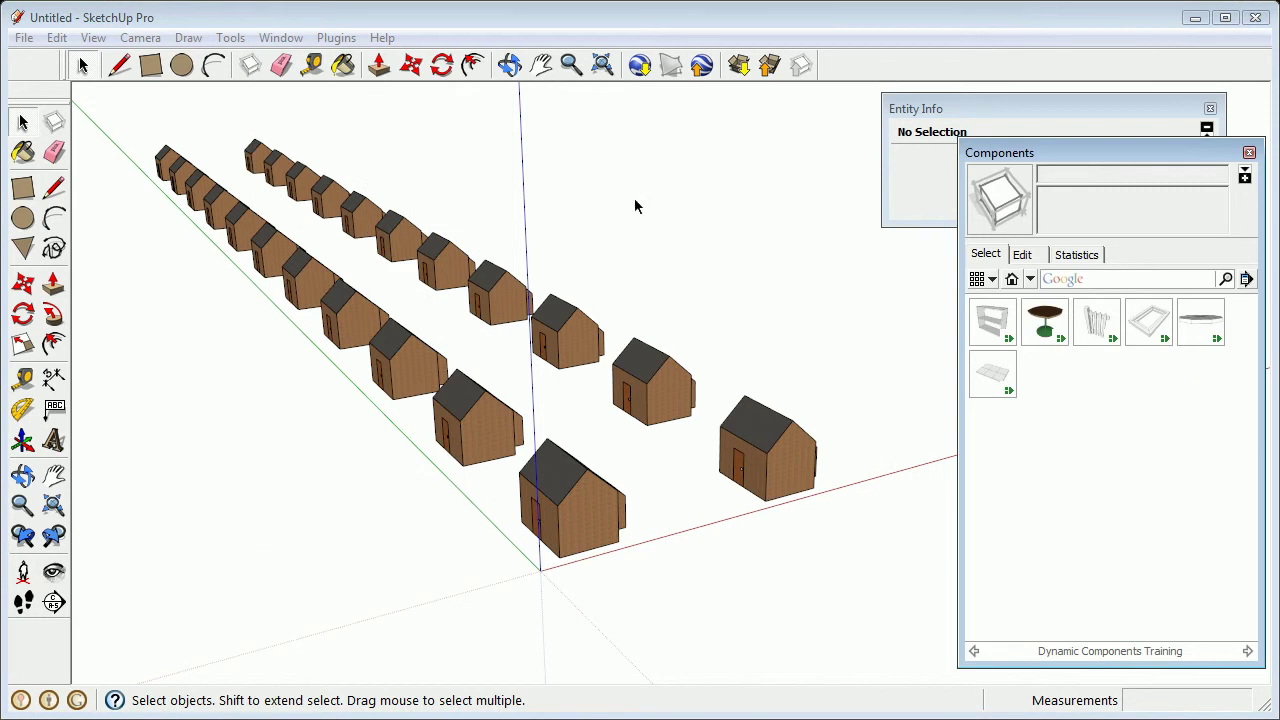
left_click_drag(1088, 152, 950, 100)
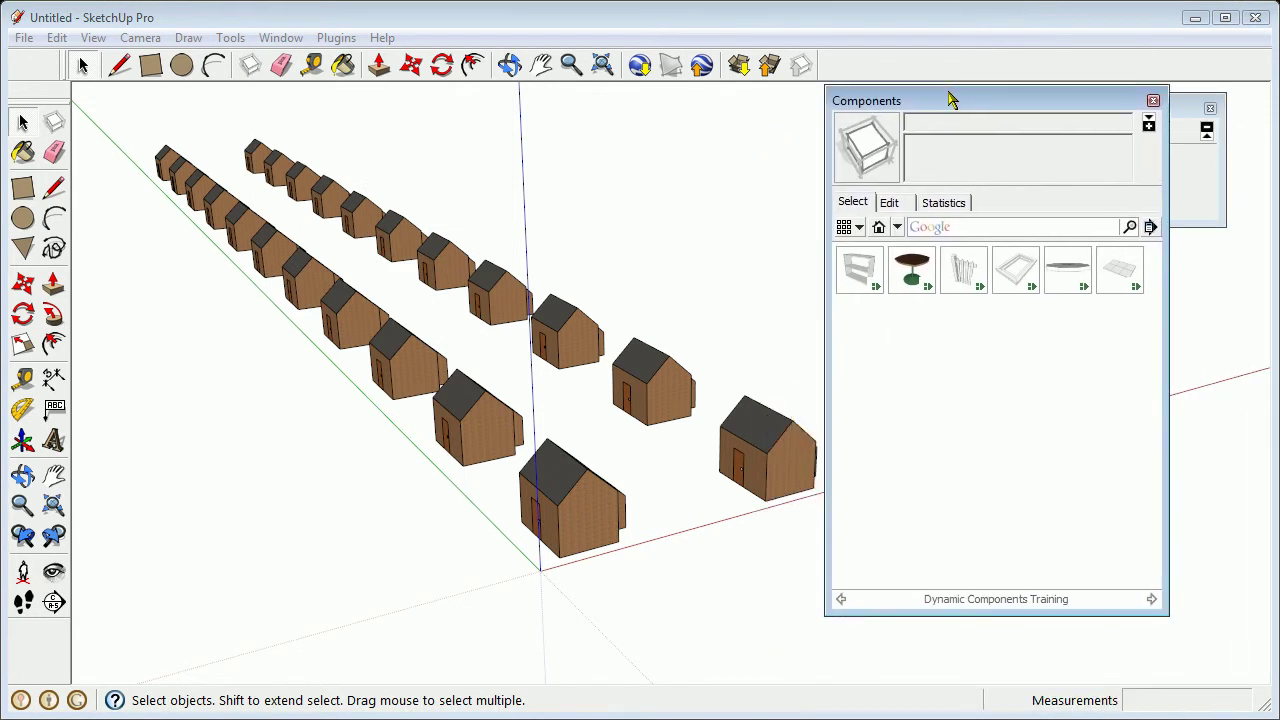
Step: List the In Model components and compare the house component with its copies in the front row
left_click(897, 227)
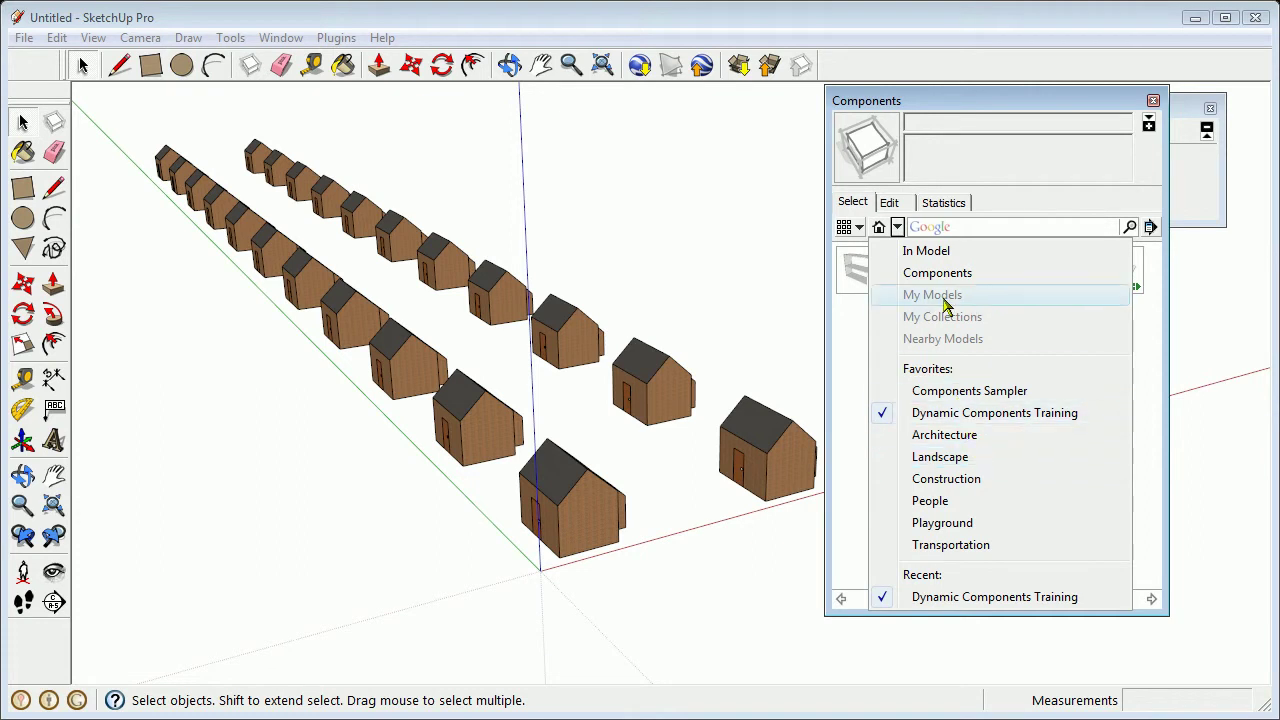
left_click(922, 254)
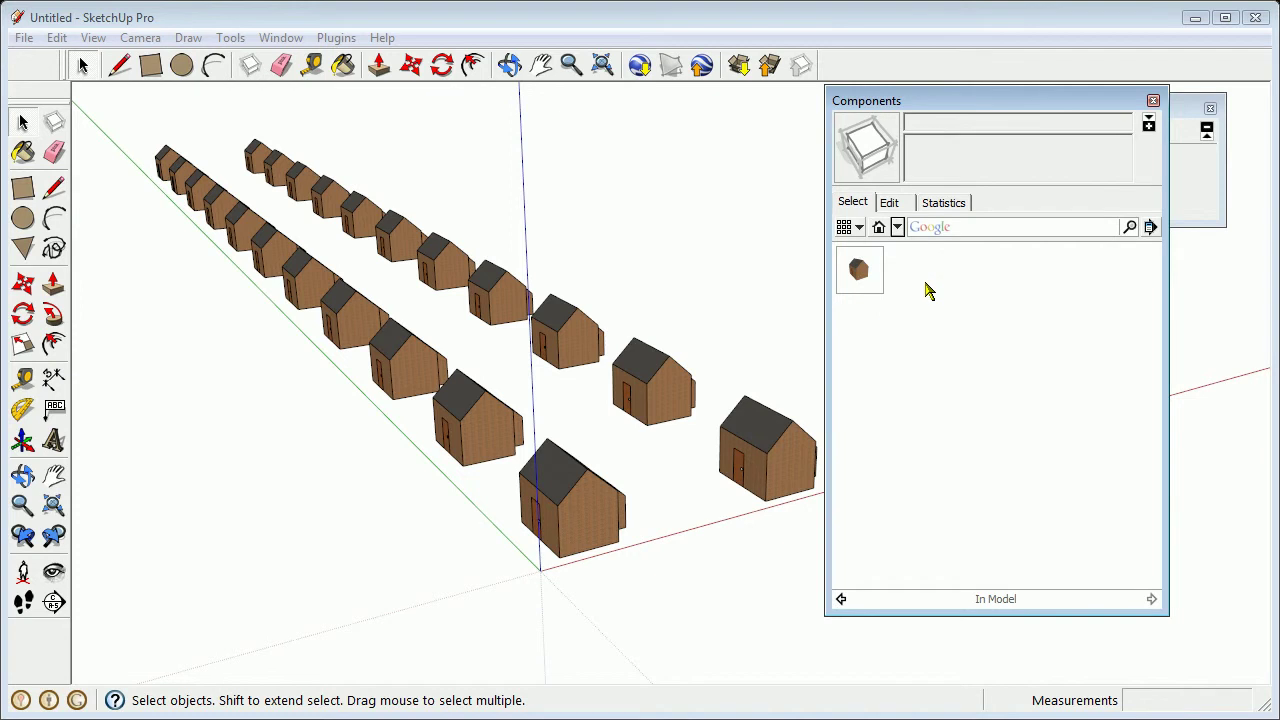
left_click(880, 229)
left_click(610, 522)
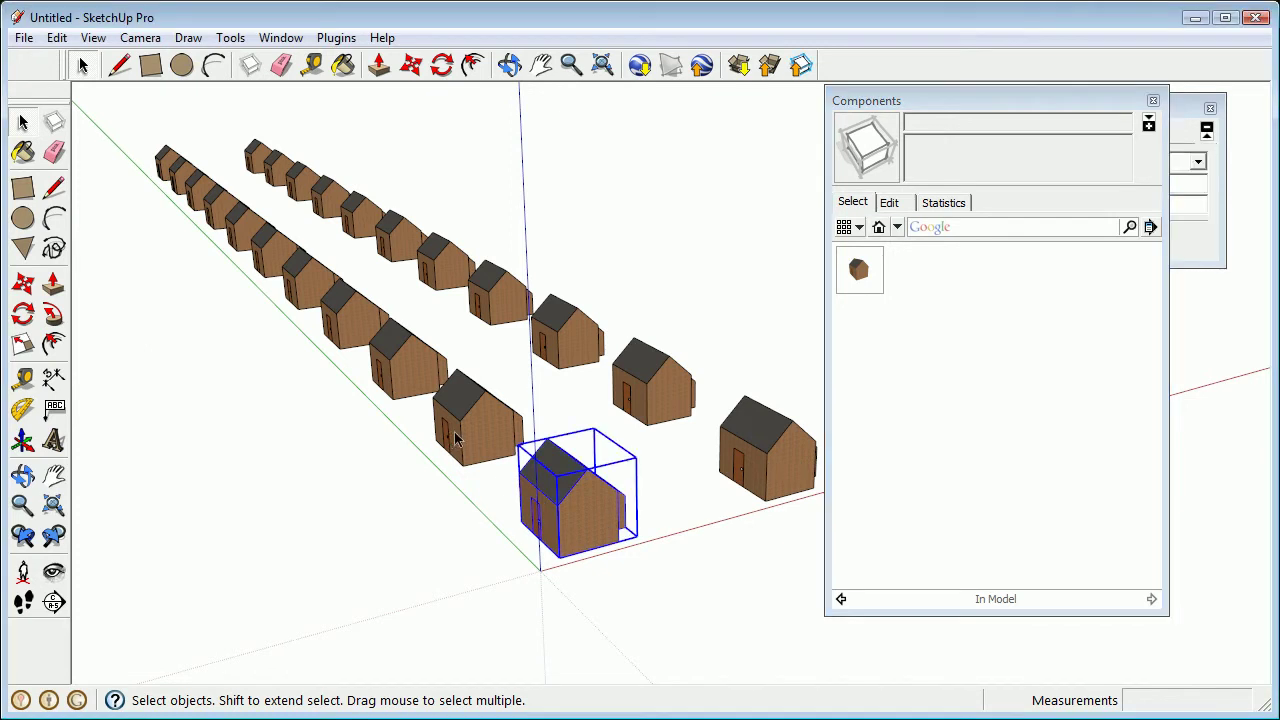
left_click(455, 442)
left_click(420, 376)
Step: Try to load the Landscape component collection
left_click(897, 227)
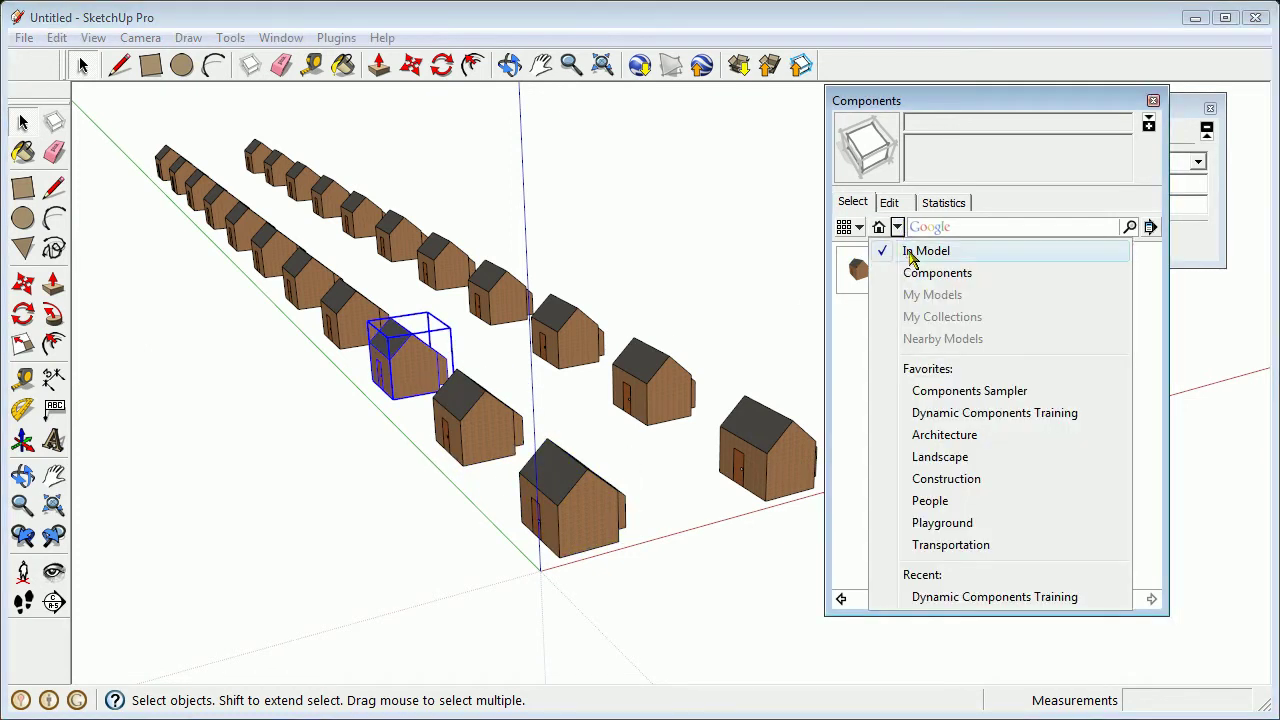
left_click(973, 462)
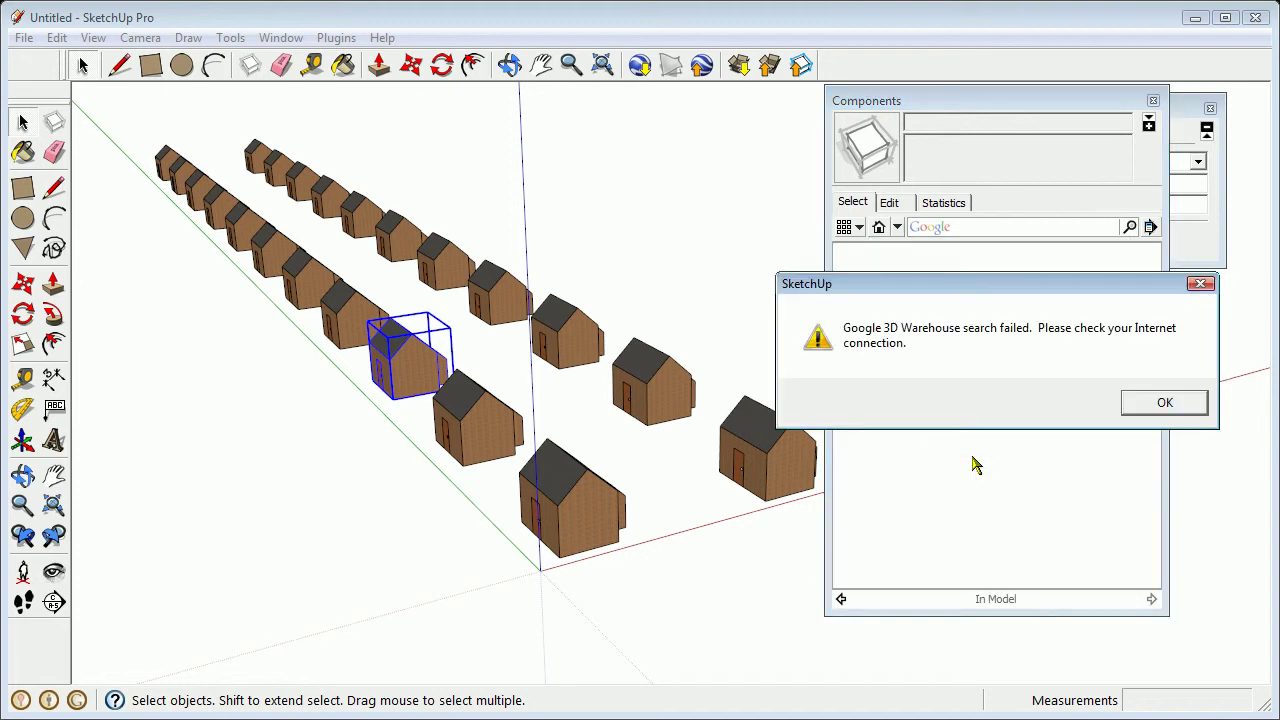
left_click(1165, 402)
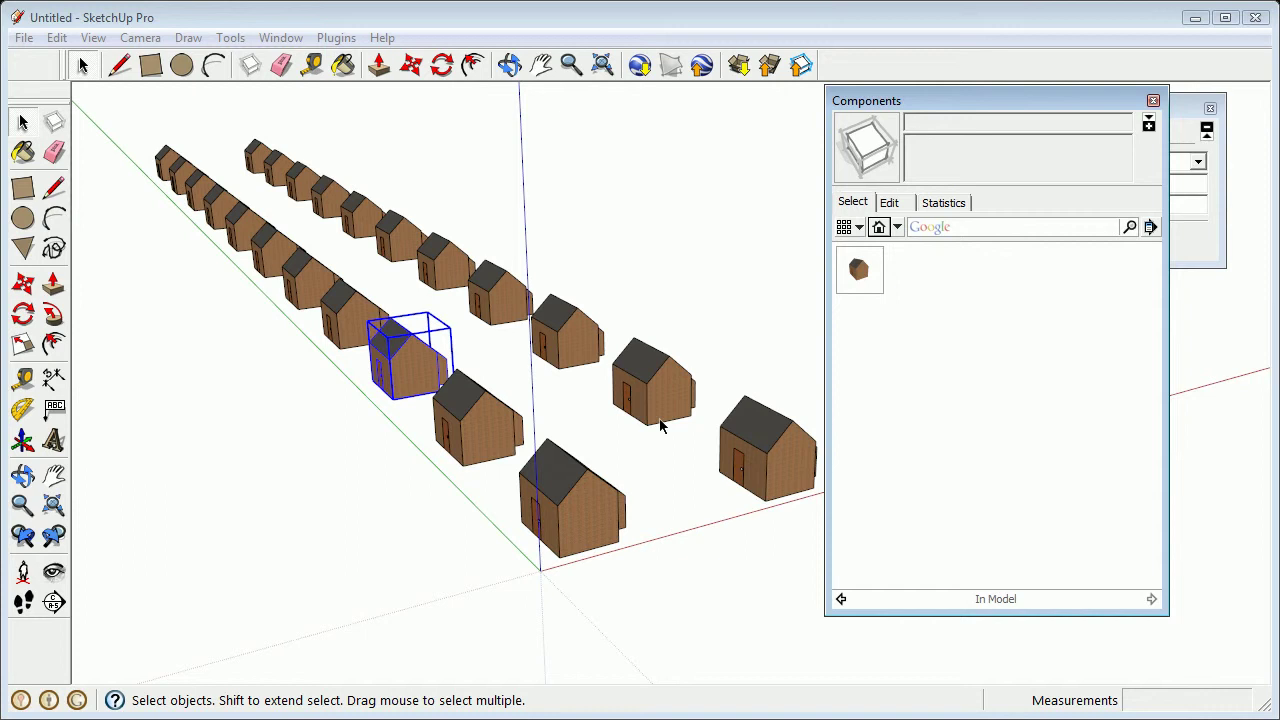
Step: Place the Tropical straight palm tree 40' from the Landscape collection's Plants, Trees 3D folder beside the first house on the red axis
left_click(897, 227)
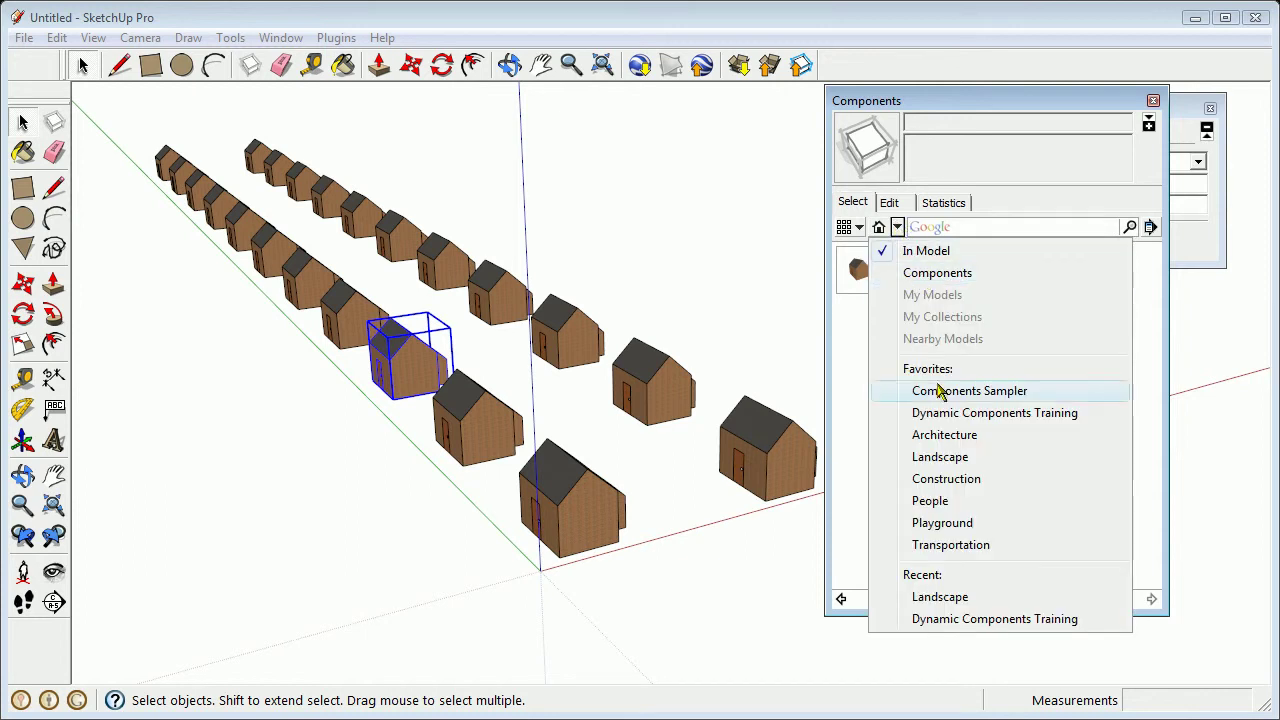
left_click(955, 460)
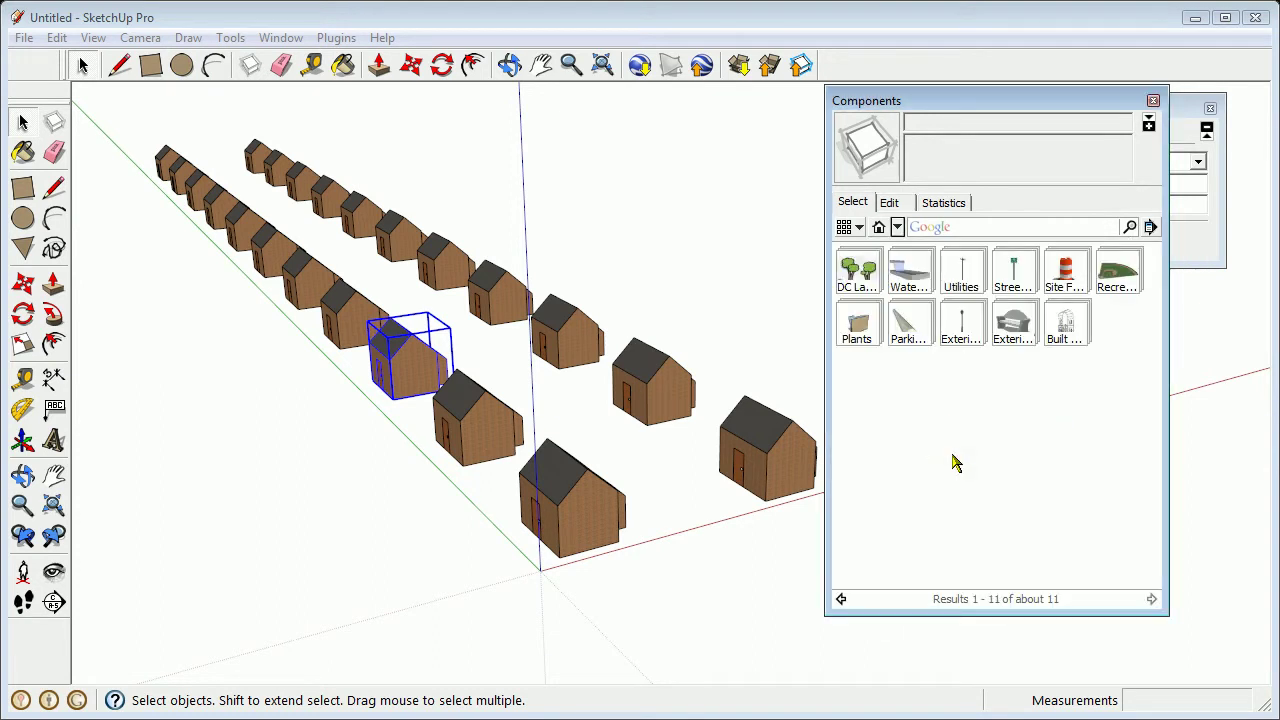
left_click(860, 325)
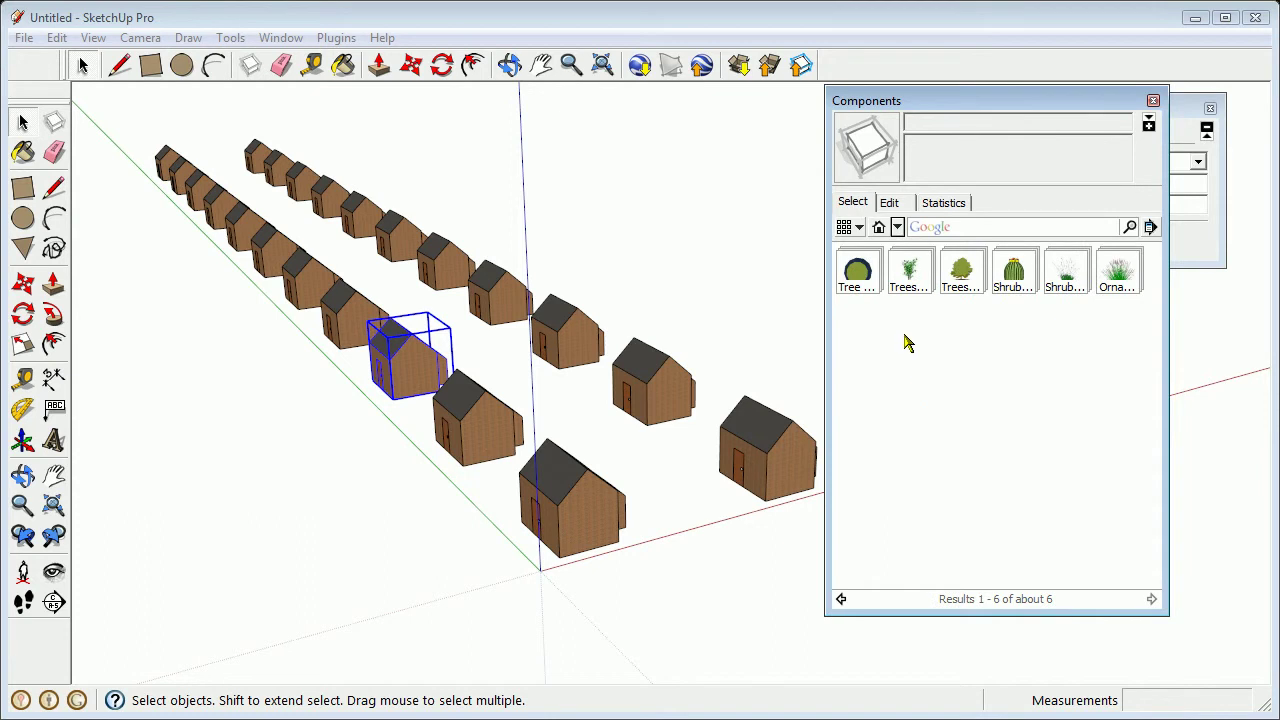
left_click(911, 285)
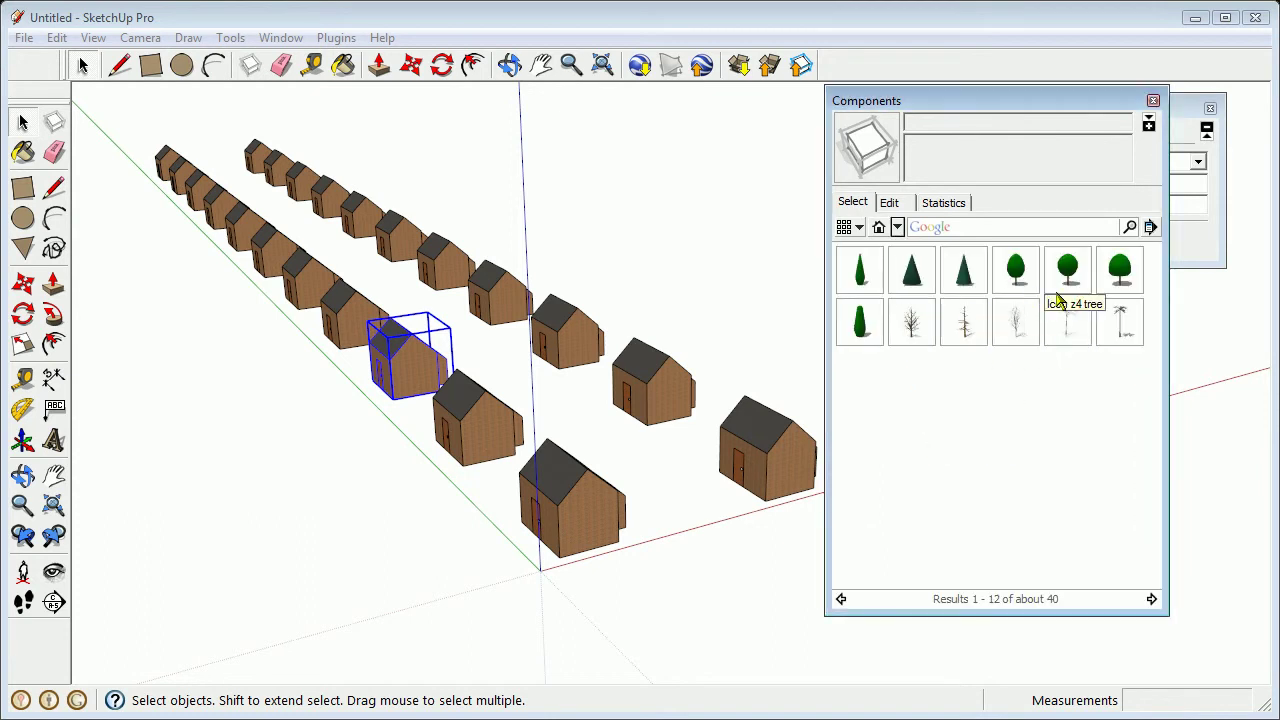
left_click(1118, 340)
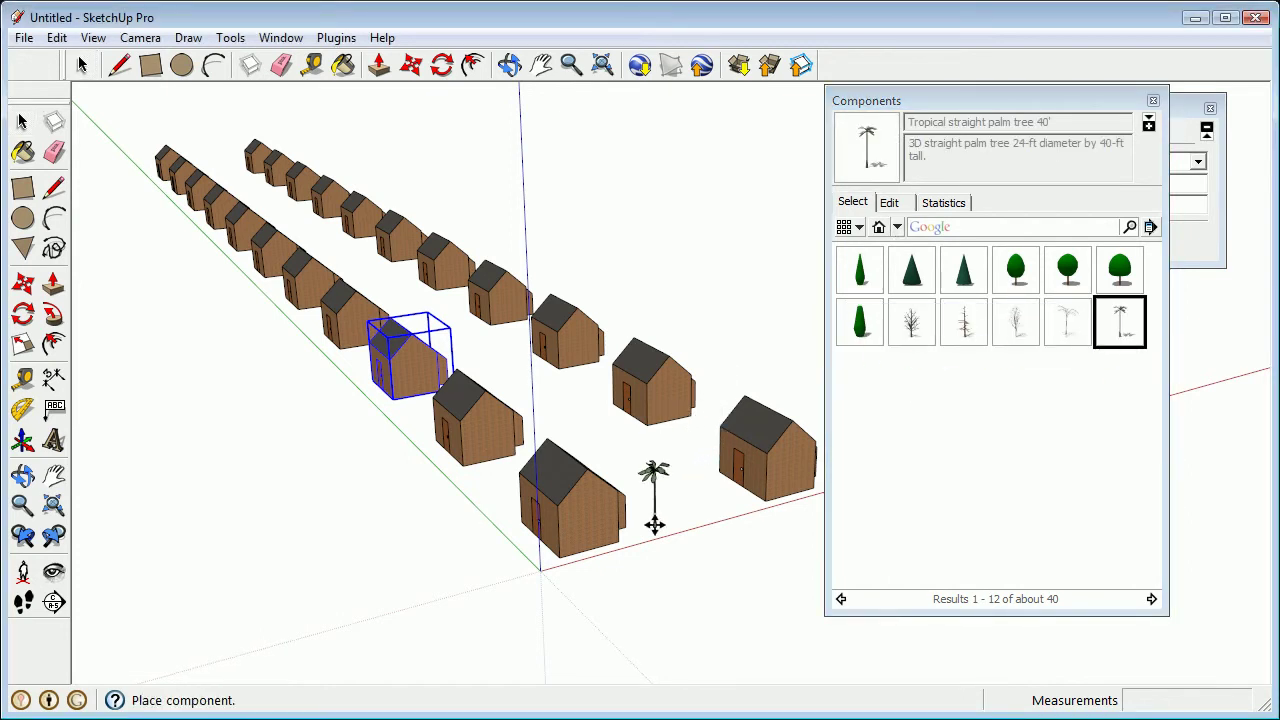
left_click(648, 531)
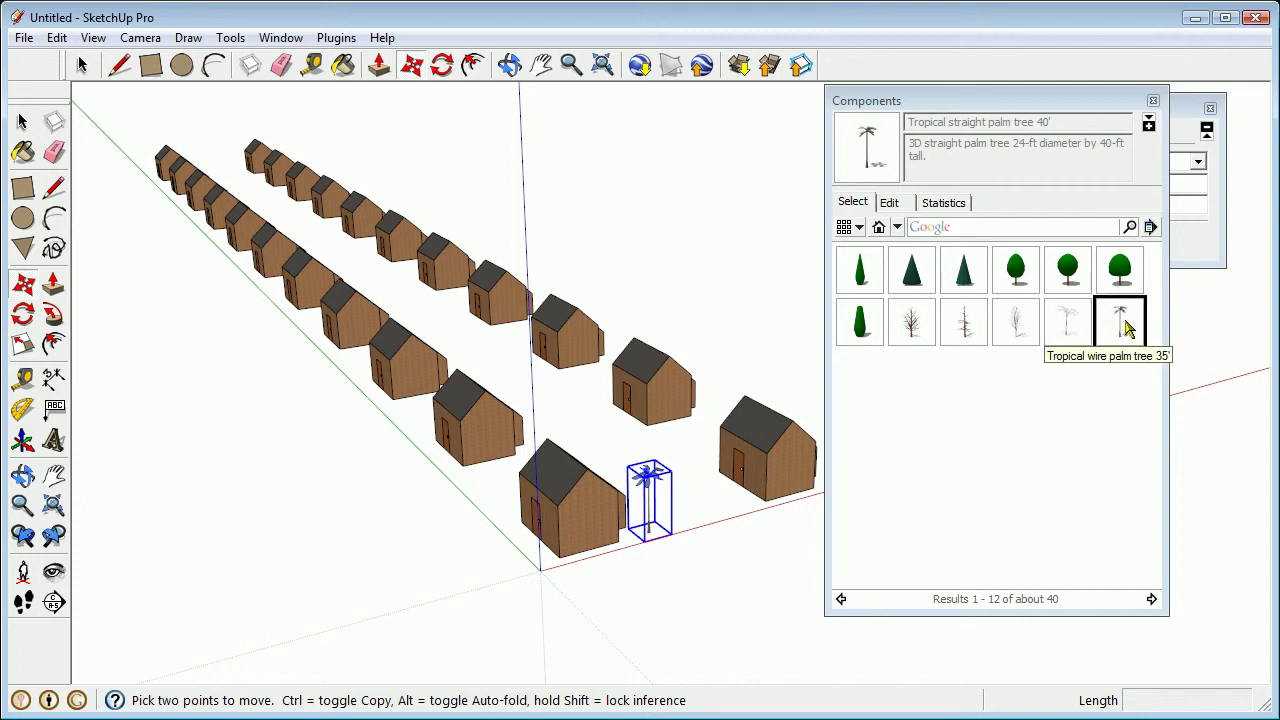
Step: Try copying the palm tree along the row to the second and third houses, about 144' and 140' apart
middle_click_drag(655, 518, 474, 517)
scroll(483, 511, "up", 6)
scroll(420, 491, "down", 3)
middle_click_drag(335, 460, 343, 469)
left_click_drag(367, 448, 423, 468)
scroll(423, 460, "down", 3)
key("m")
mouse_move(421, 448)
middle_mouse_down()
mouse_move(429, 491)
mouse_move(400, 443)
middle_mouse_up()
scroll(430, 490, "up", 3)
scroll(440, 506, "down", 2)
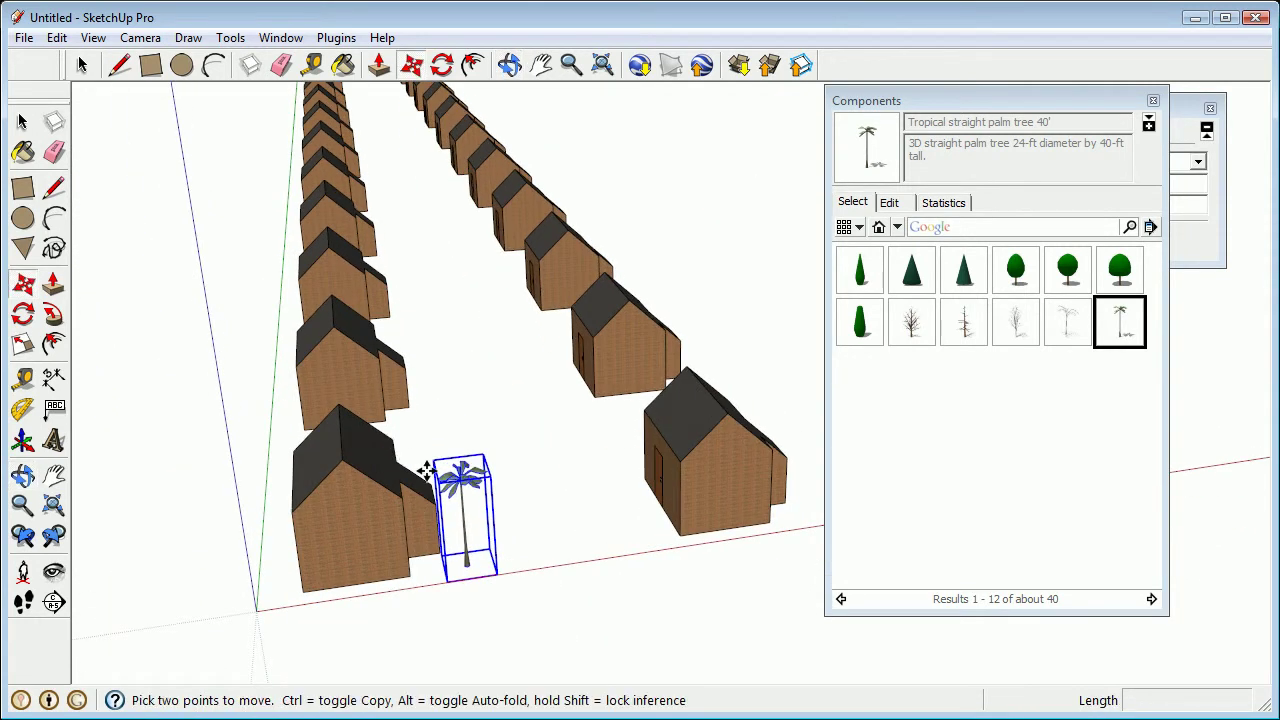
key("q")
middle_click_drag(457, 543, 253, 441)
key("m")
left_click(304, 392)
key("ctrl")
left_click(535, 290)
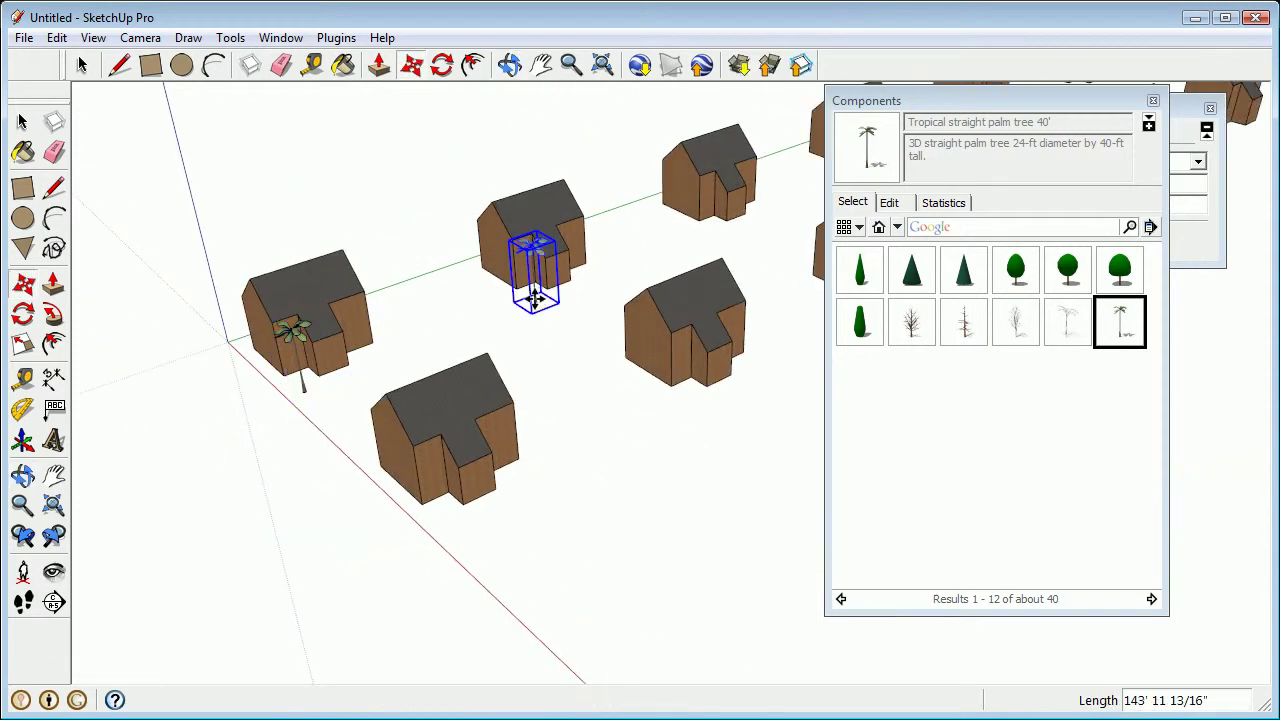
left_click(535, 292)
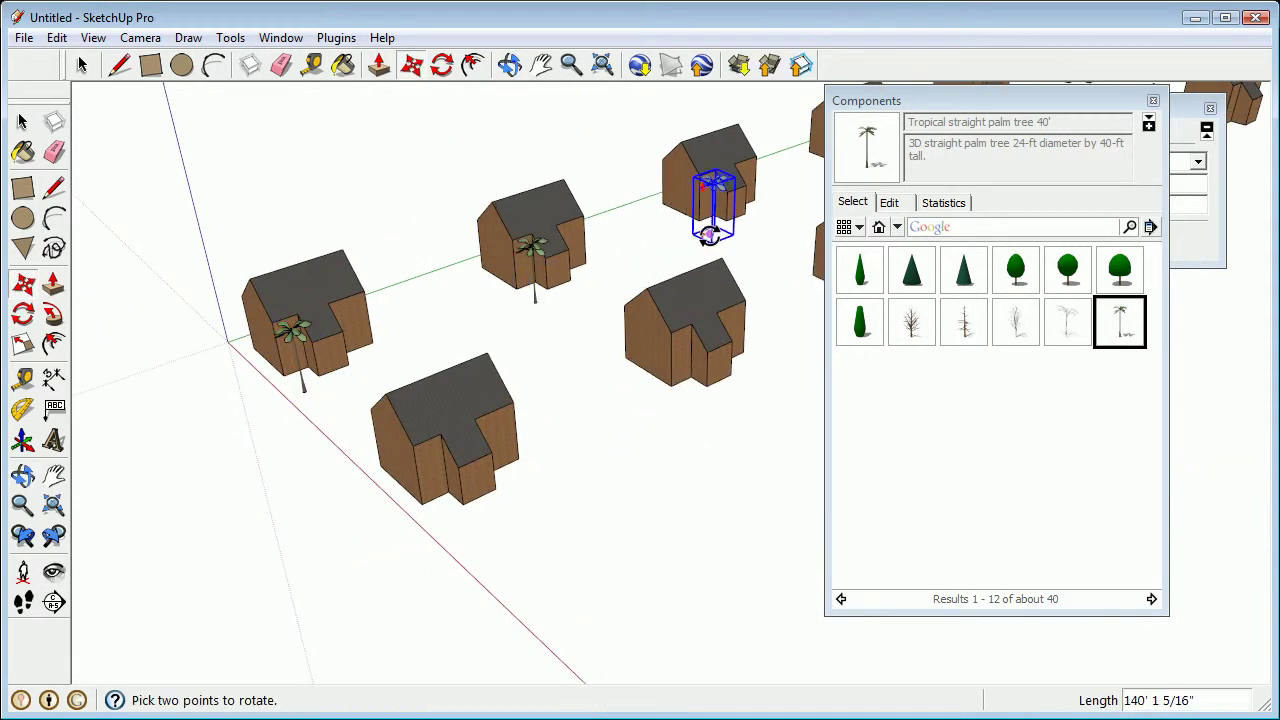
left_click(713, 225)
middle_click_drag(451, 357, 537, 400)
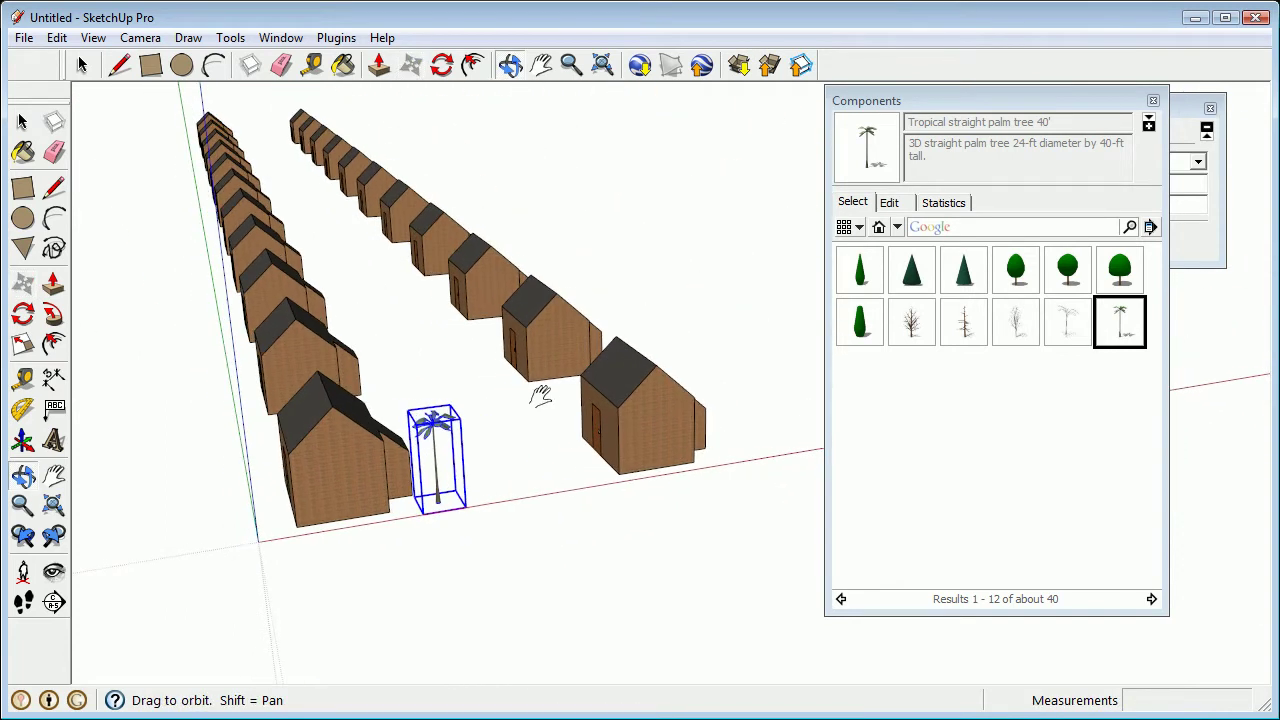
Step: Cut the palm tree standing beside the first house
key("m")
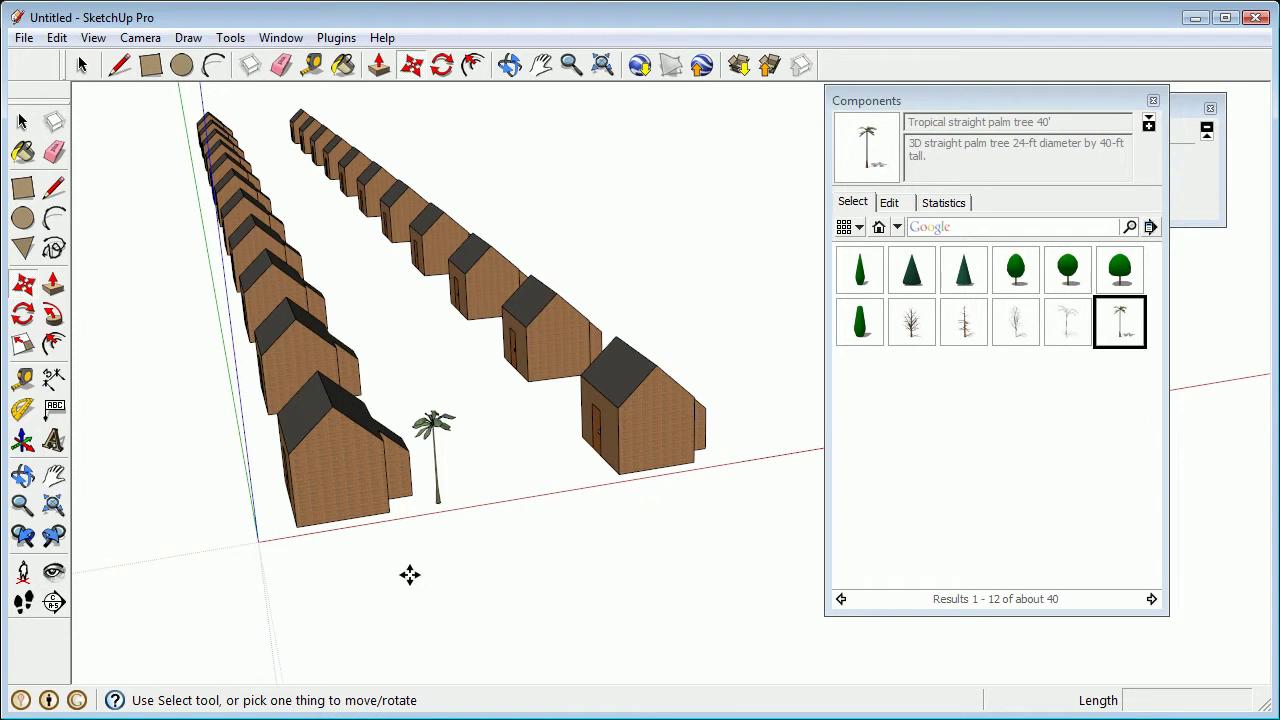
key("space")
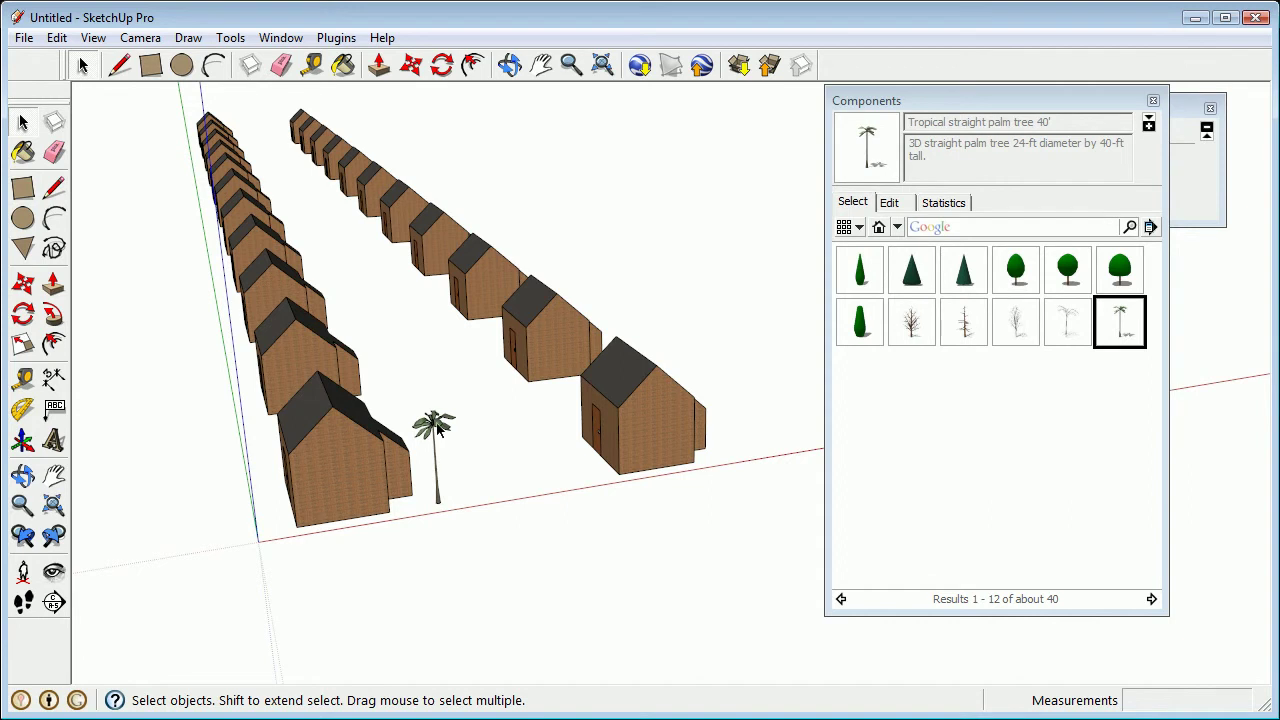
left_click(436, 428)
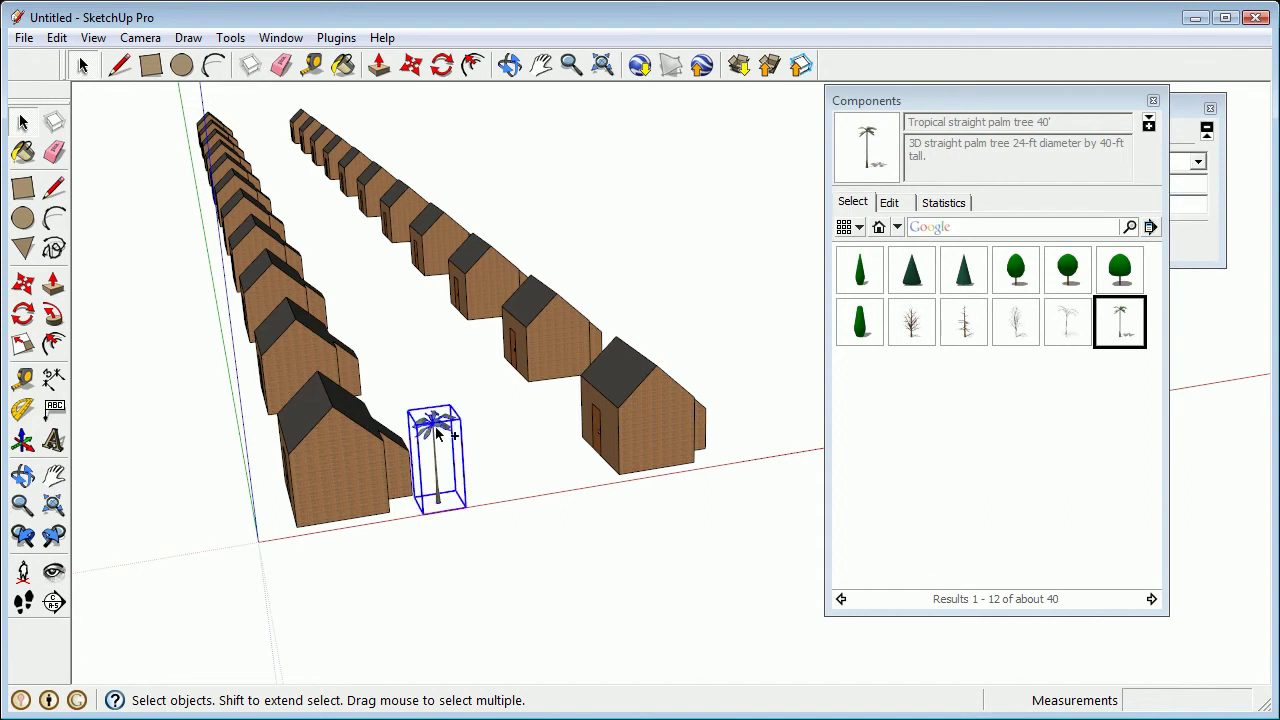
key("Delete")
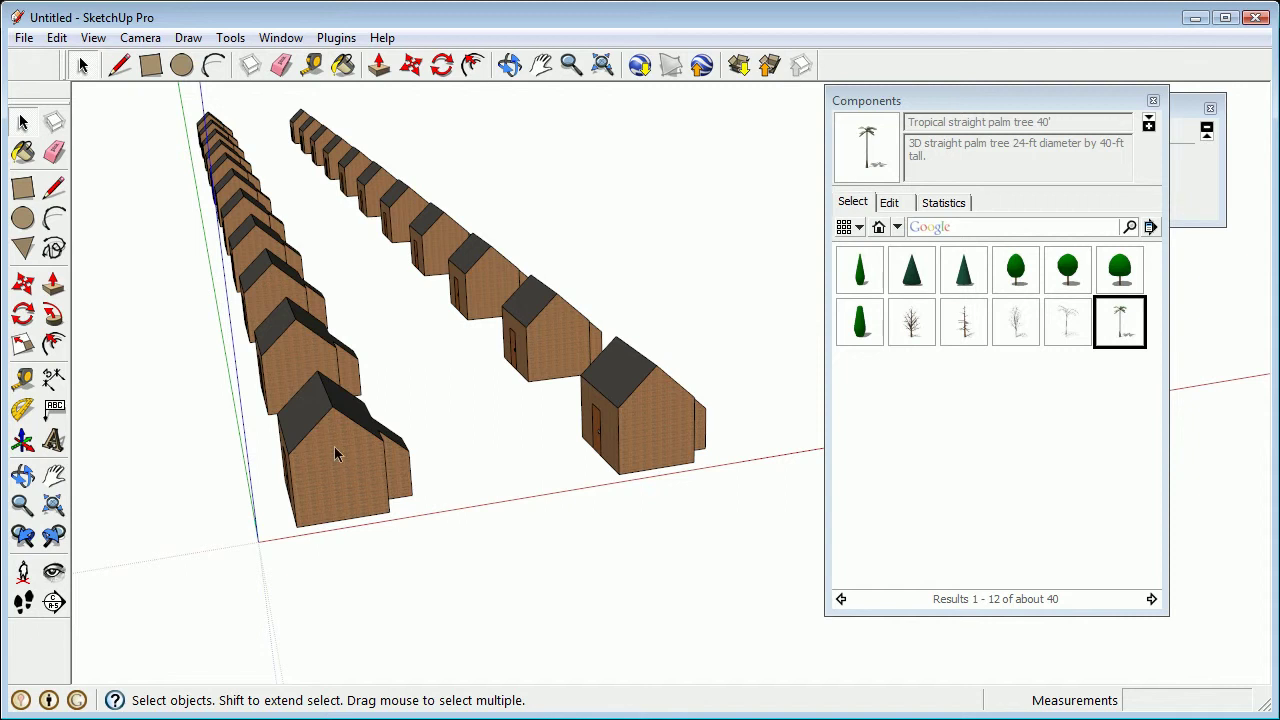
Step: Paste the palm tree in place inside the first house's component and leave the component
double_click(334, 446)
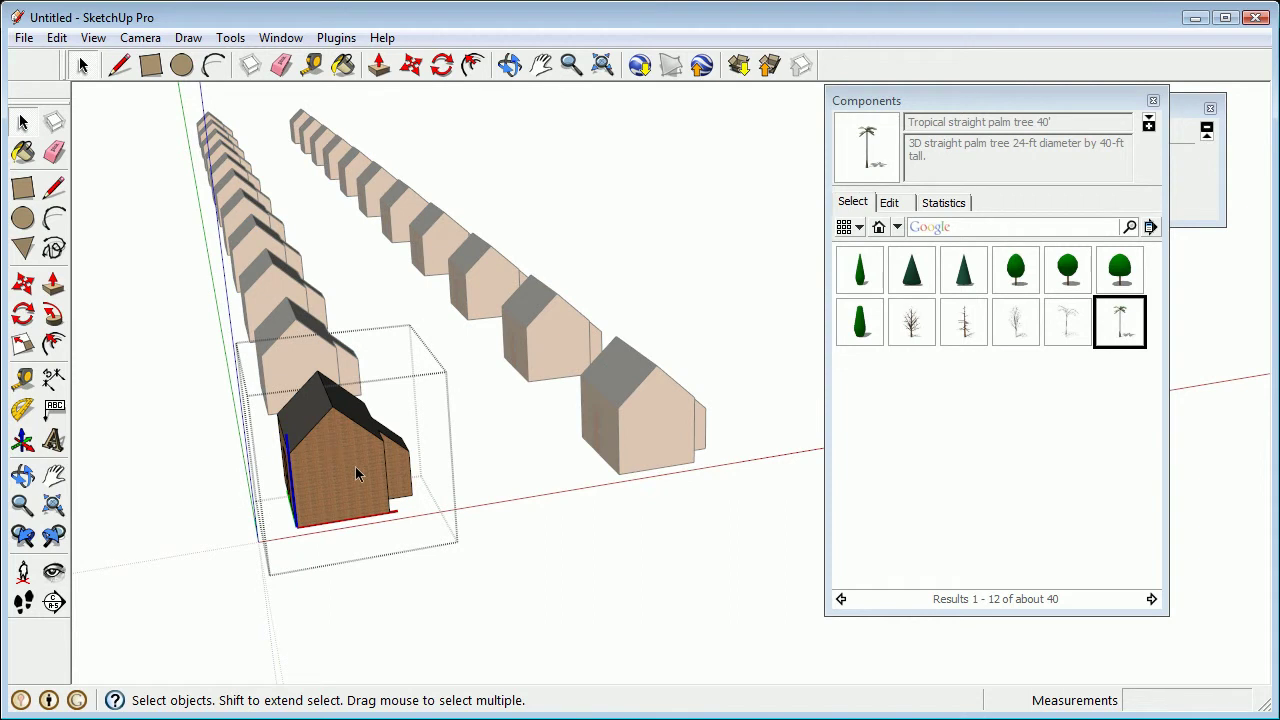
left_click(55, 38)
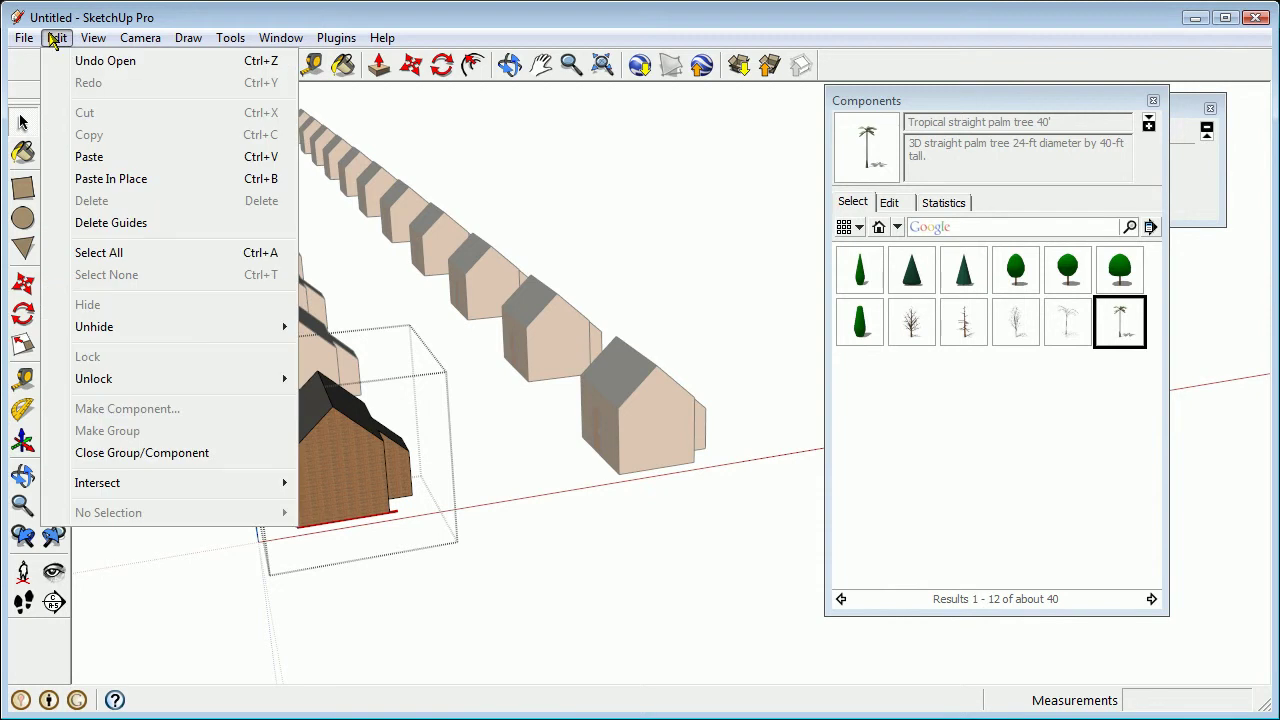
left_click(112, 179)
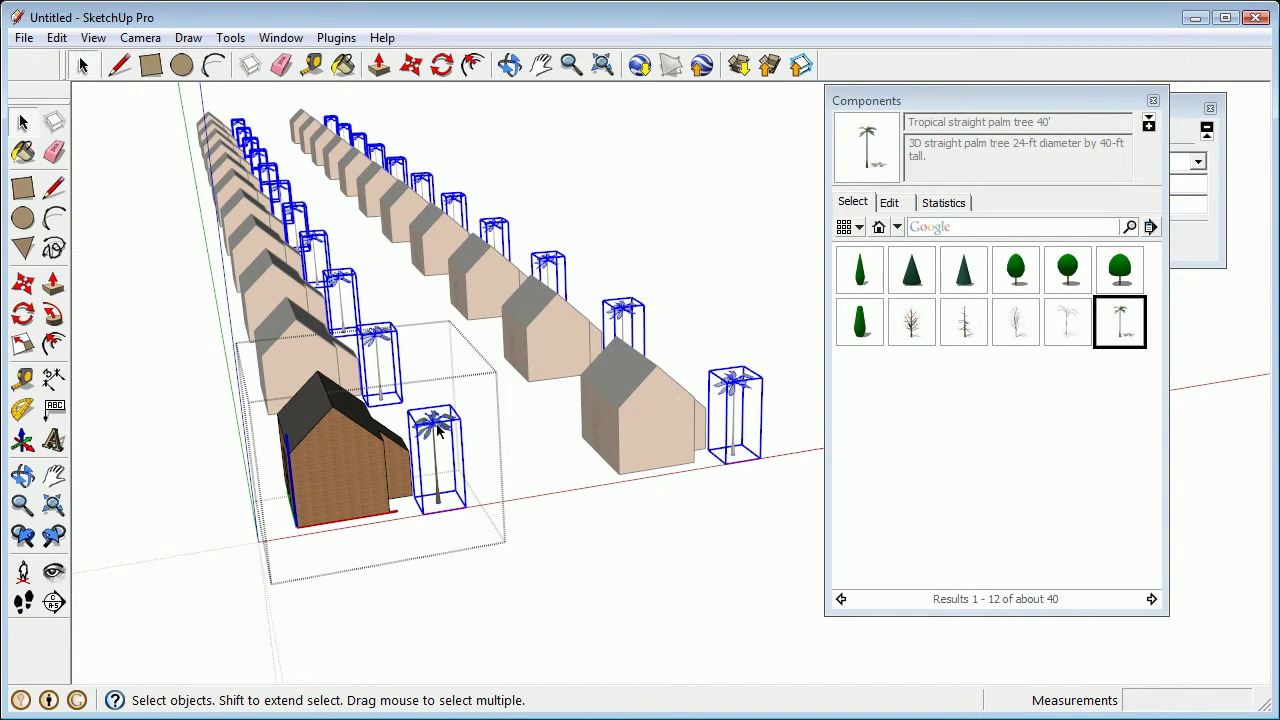
left_click(547, 623)
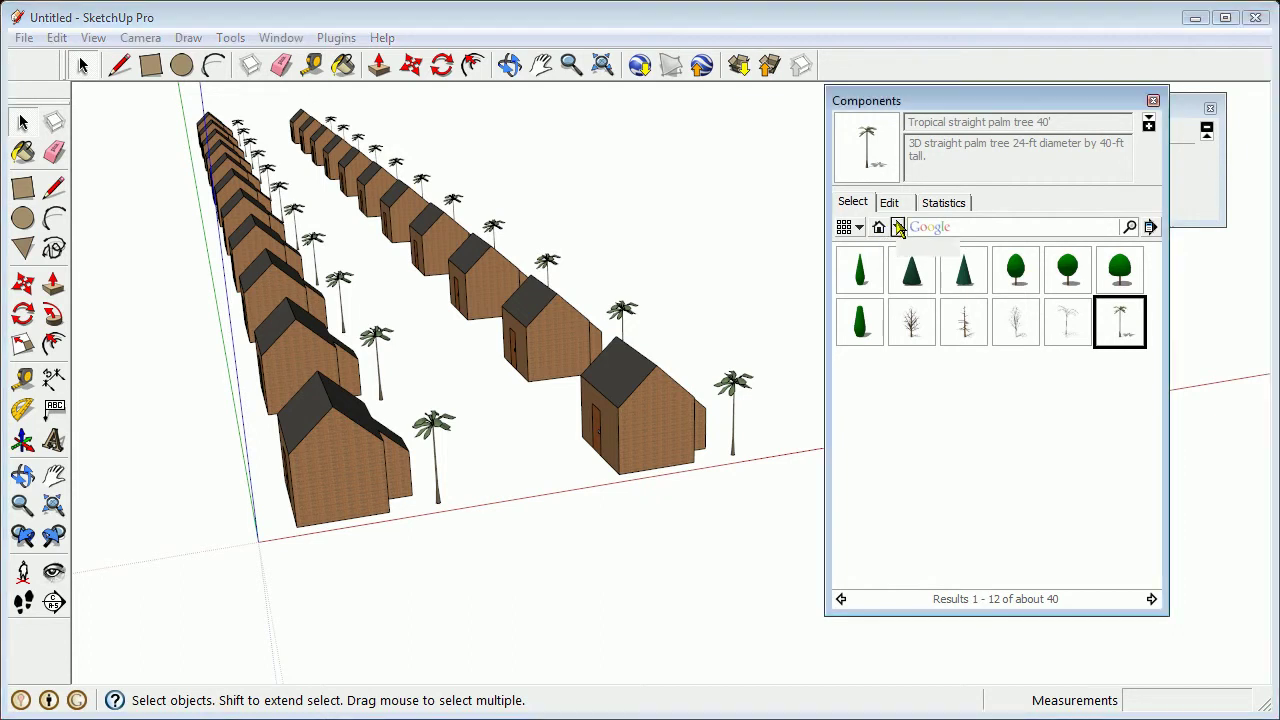
Step: Place the standing woman component from the People collection in front of the nearest house's door in the second row
left_click(898, 227)
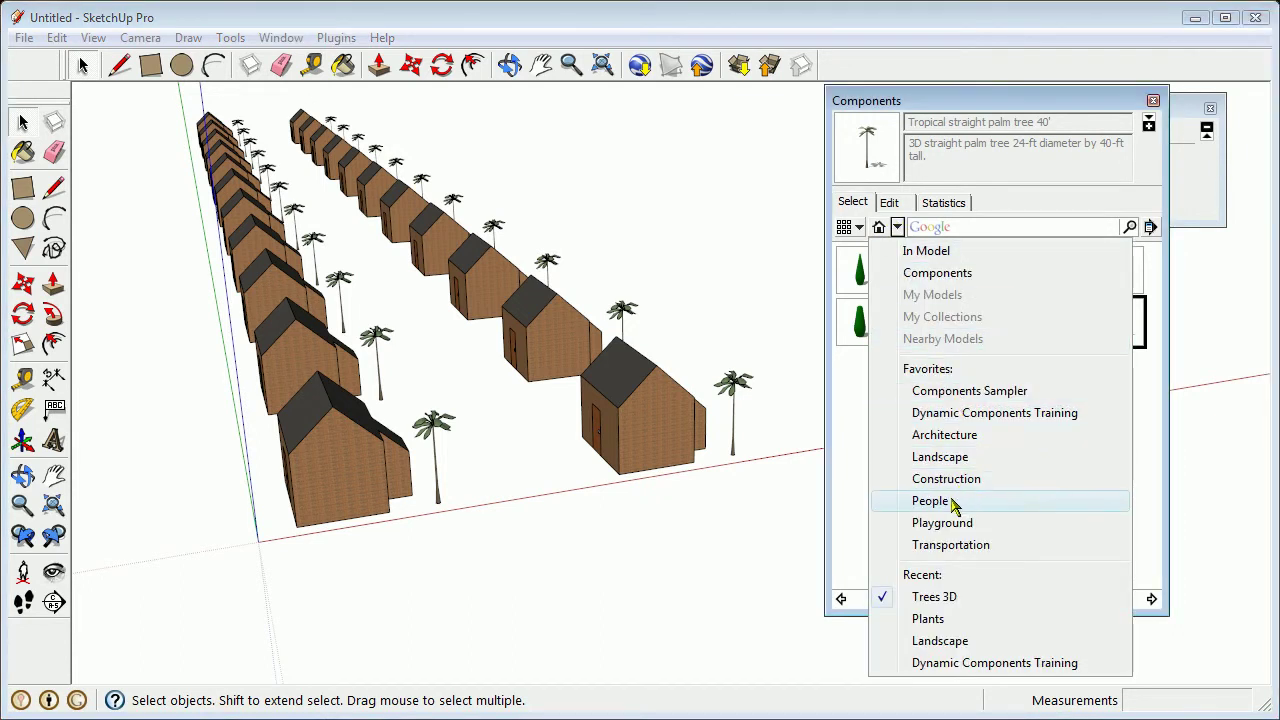
left_click(957, 501)
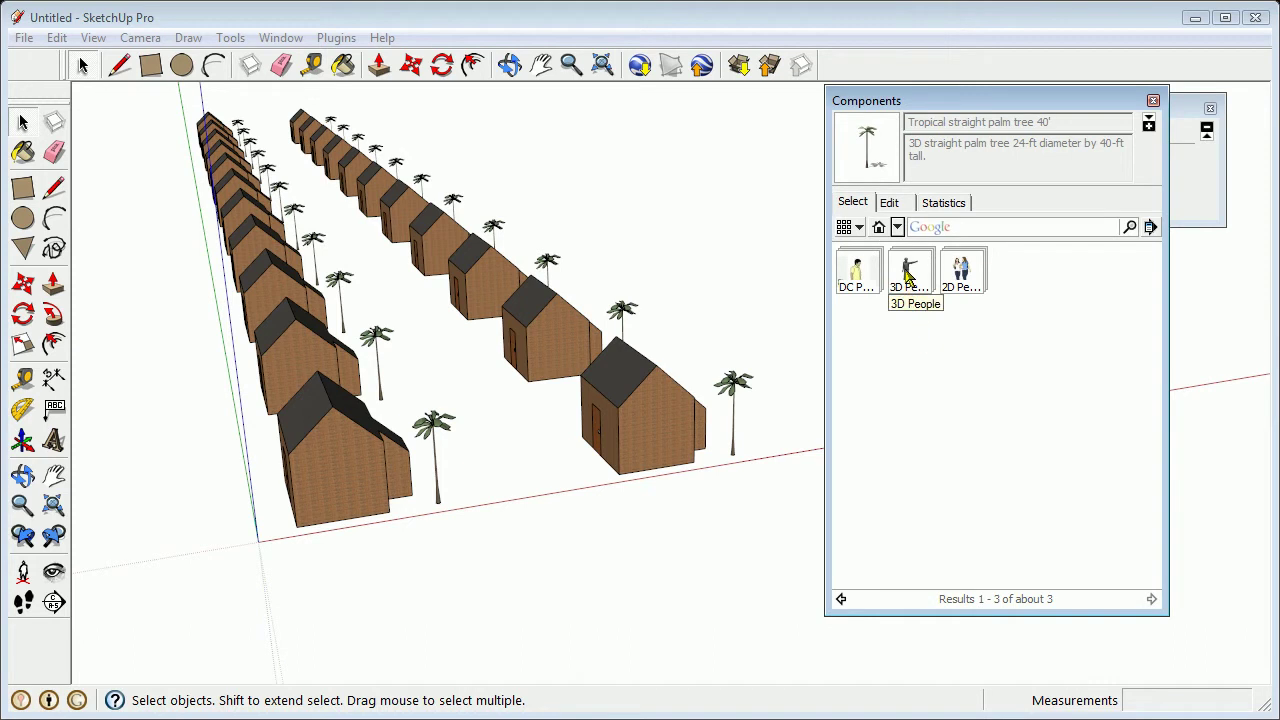
left_click(860, 272)
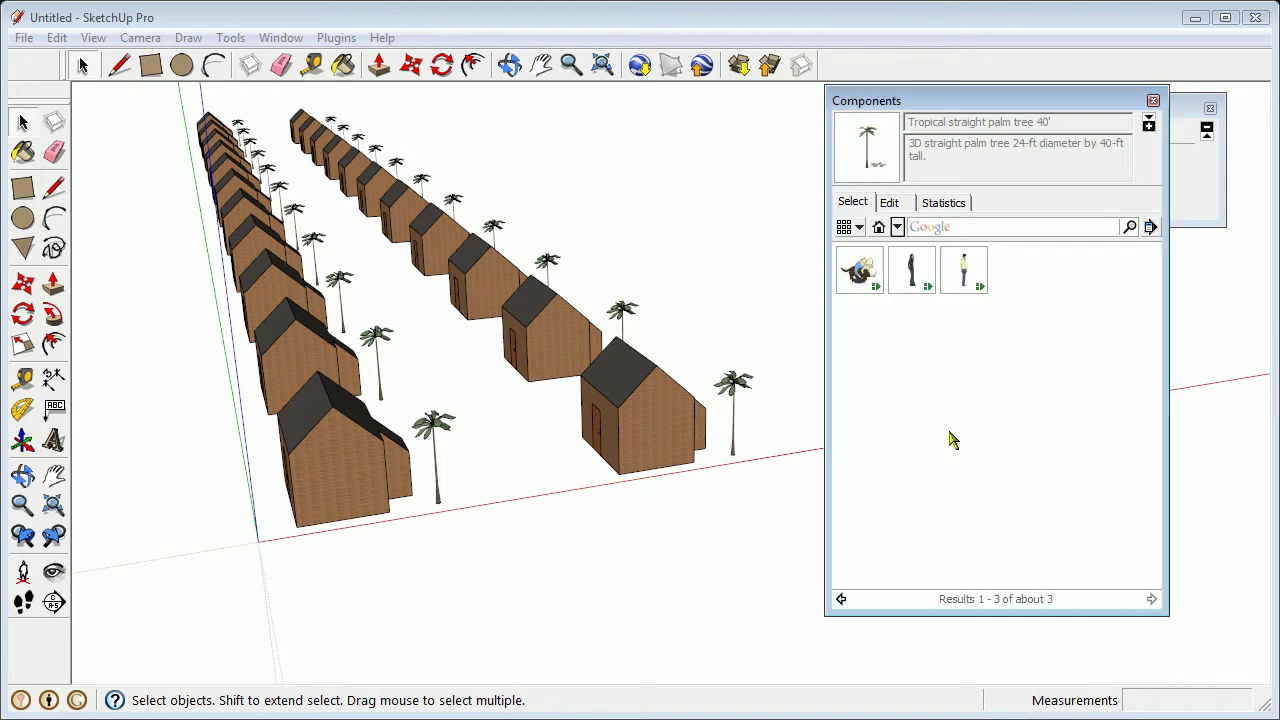
left_click(912, 276)
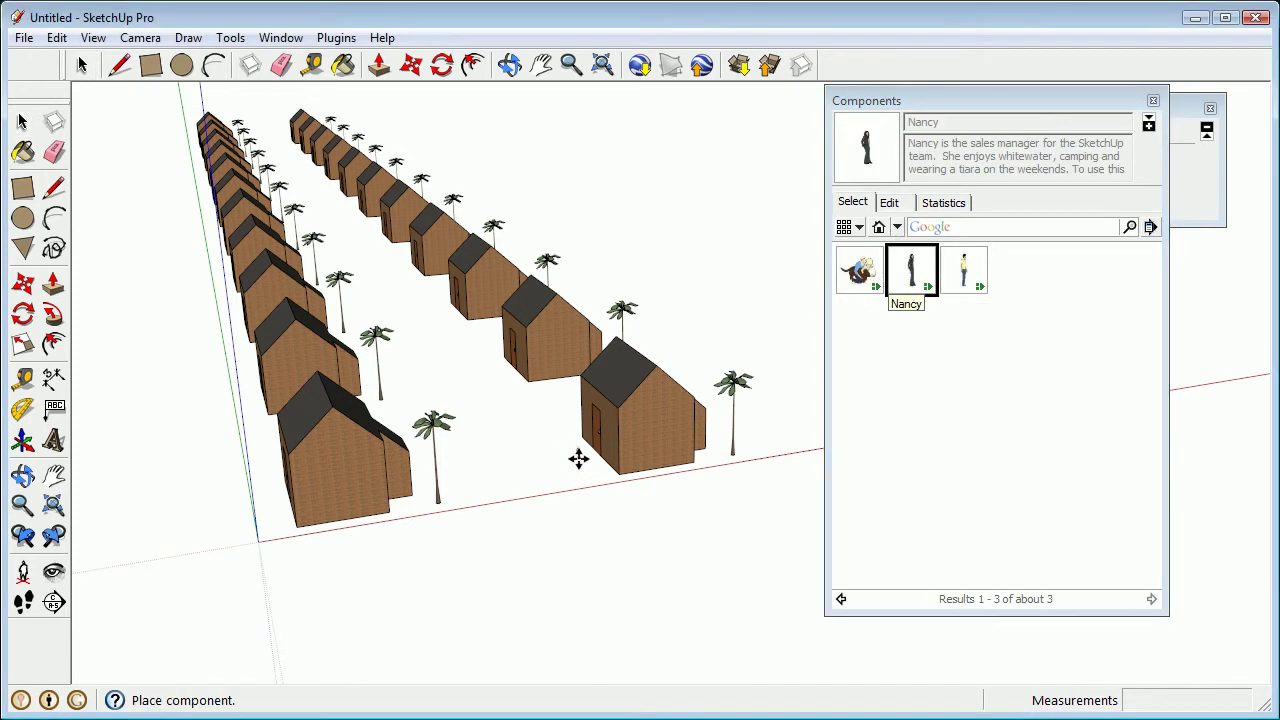
scroll(580, 457, "up", 3)
scroll(640, 433, "up", 2)
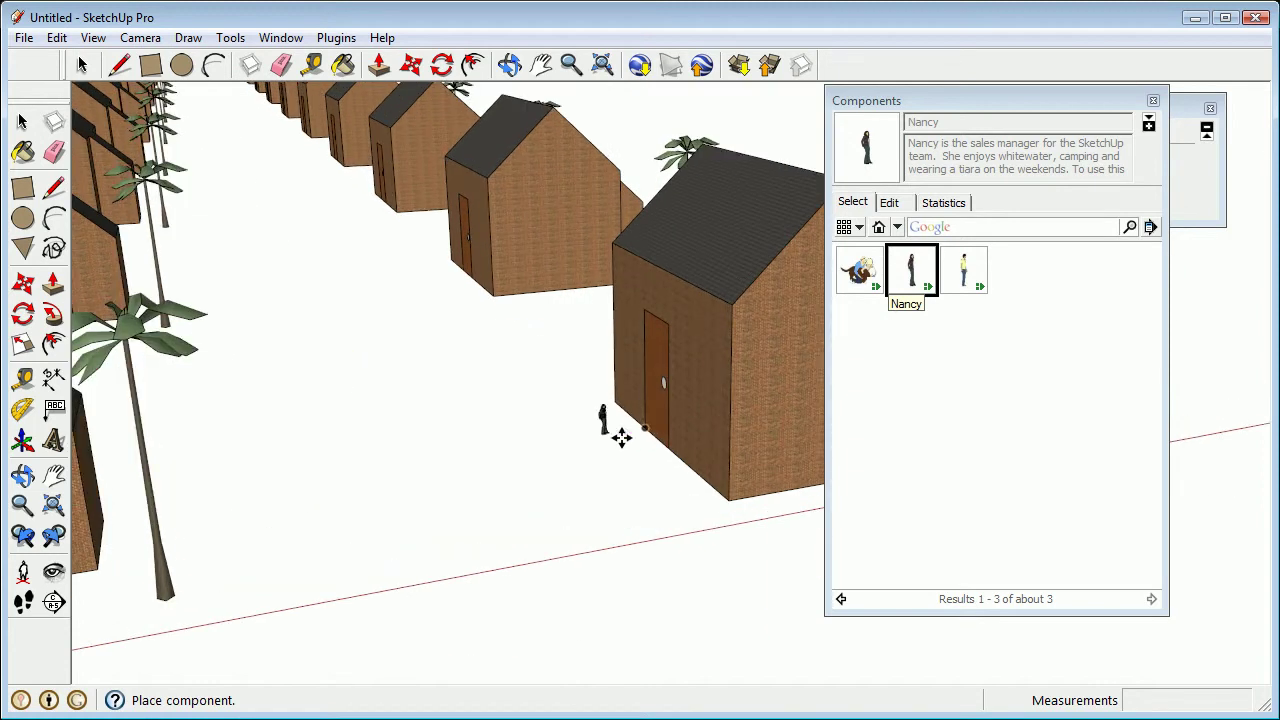
left_click(603, 423)
Step: Copy the woman figure about 7' along the wall towards the house door
scroll(603, 423, "up", 3)
middle_click_drag(603, 423, 491, 497)
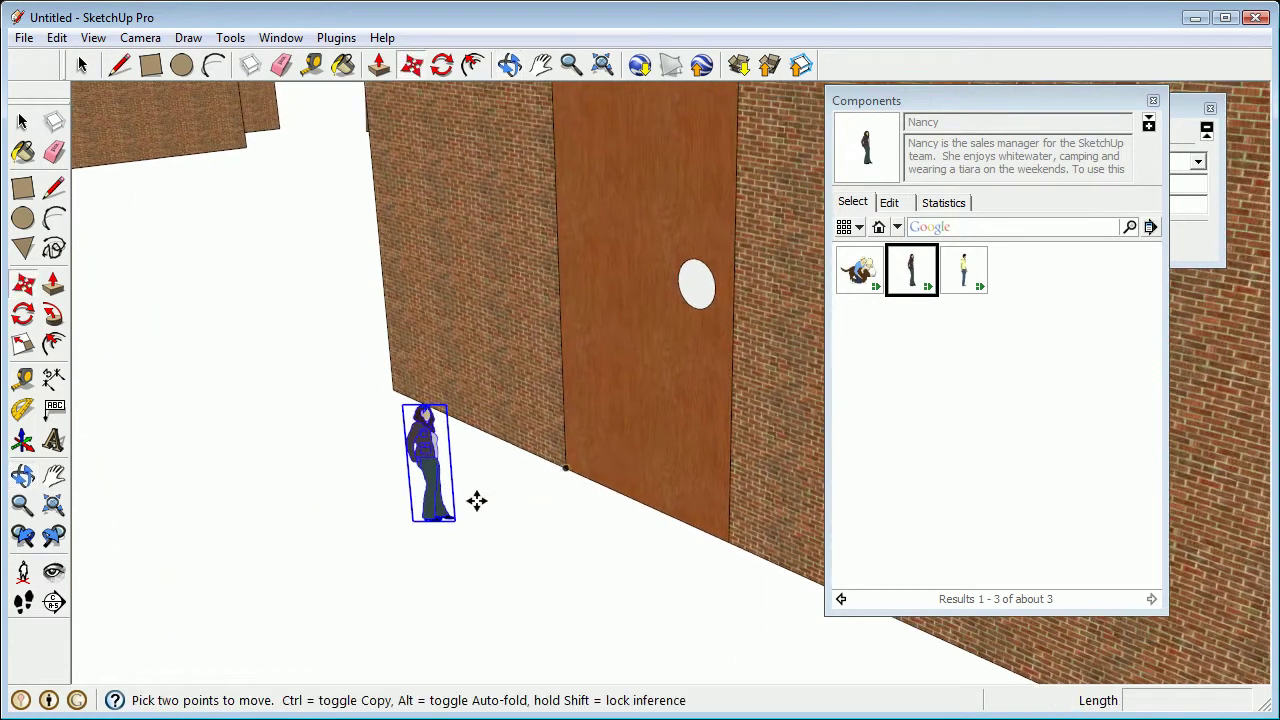
key("ctrl")
left_click(450, 520)
left_click(552, 563)
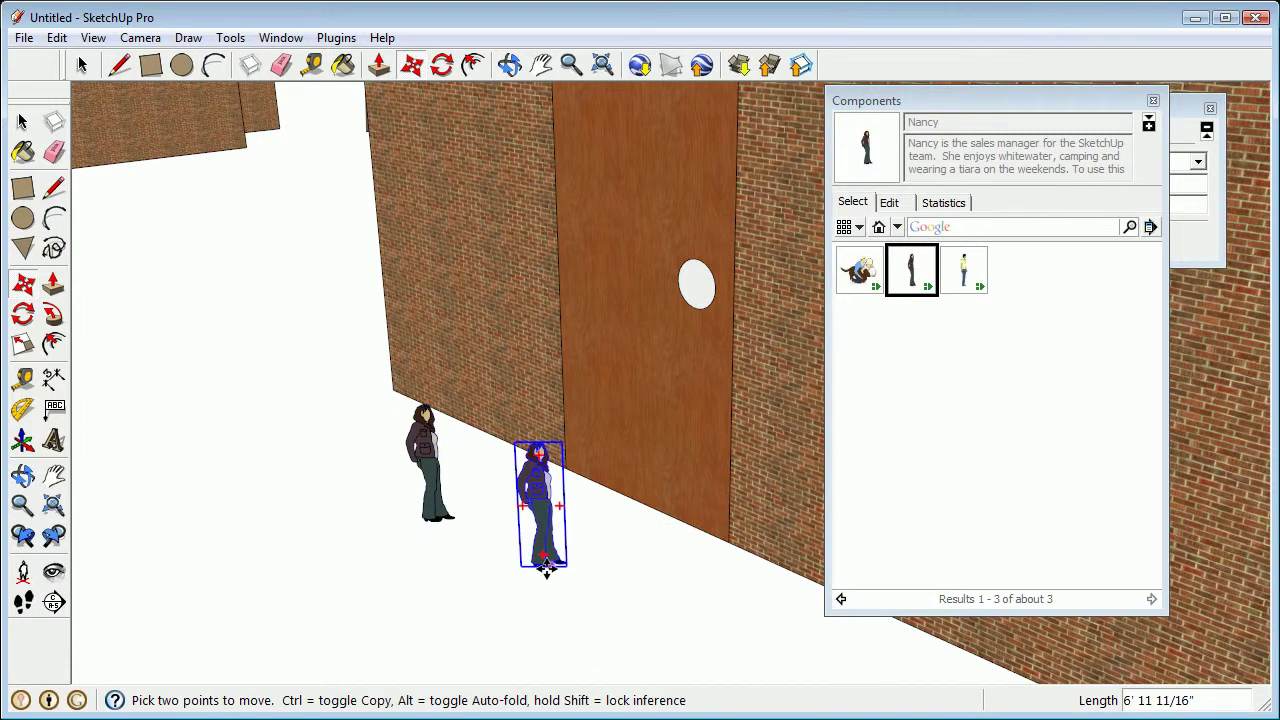
Step: Search the component library for "tree"
scroll(460, 535, "down", 10)
middle_click_drag(471, 523, 566, 510)
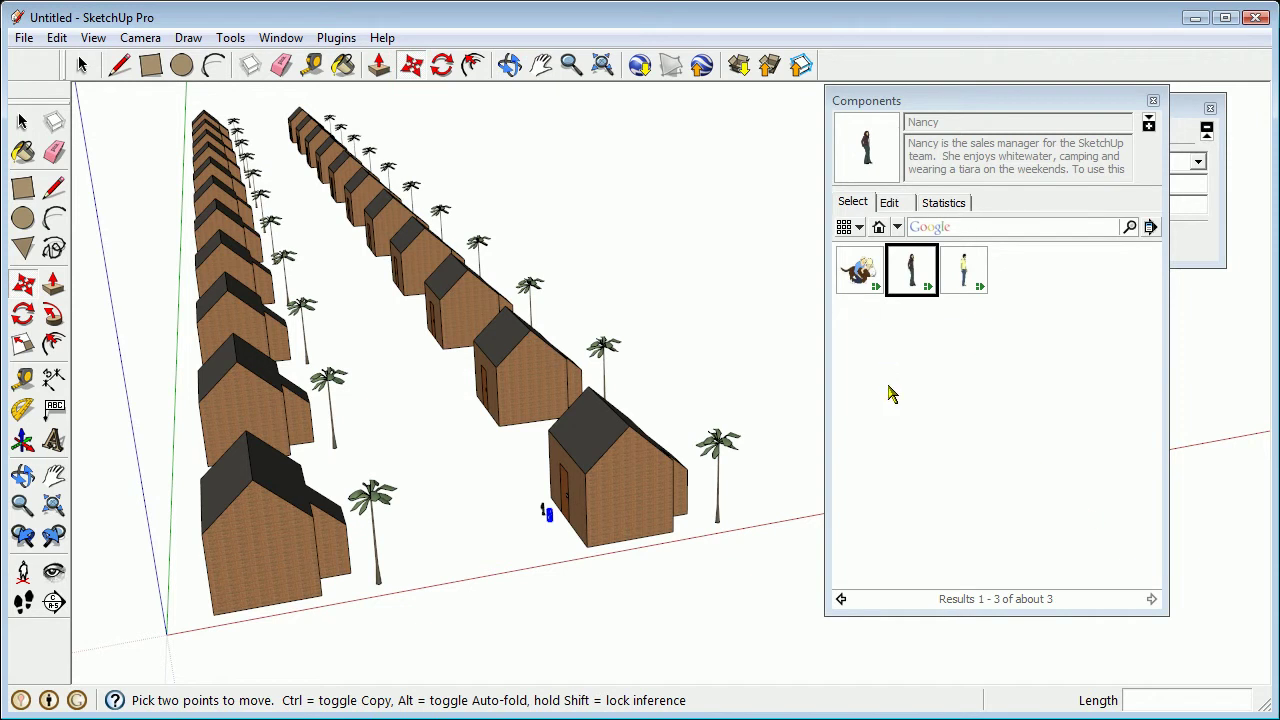
left_click(1001, 224)
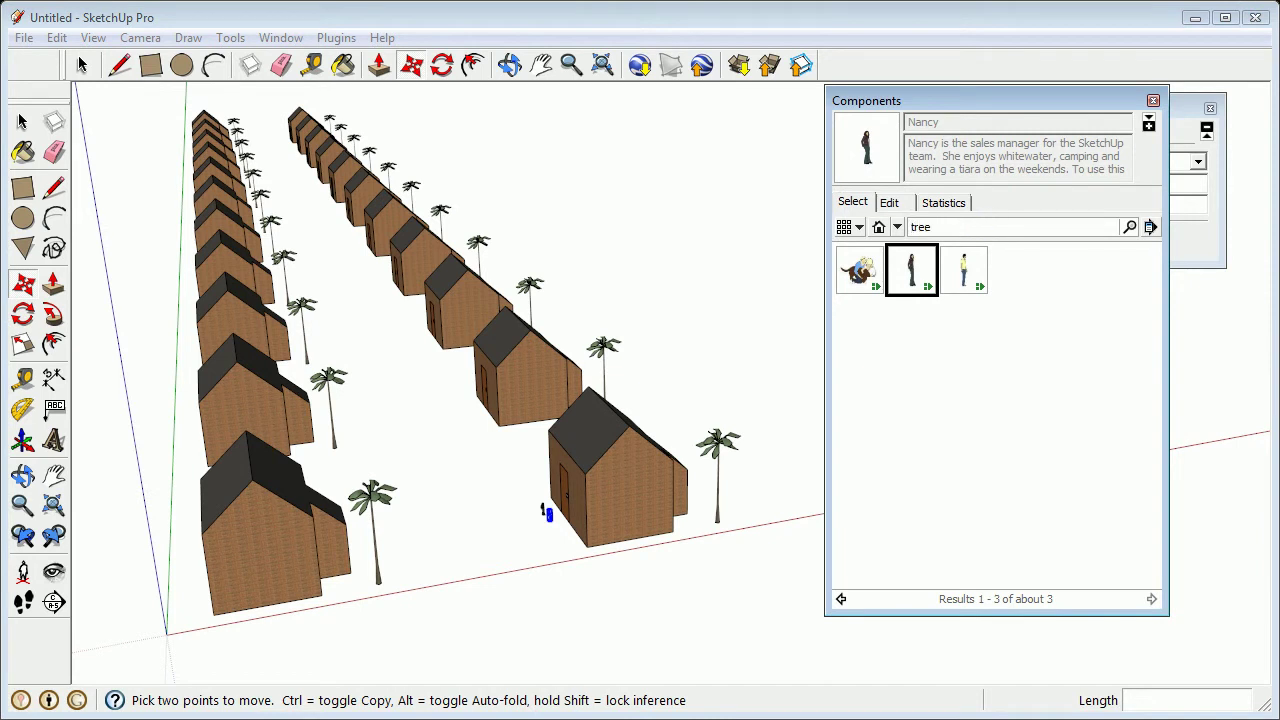
key("Return")
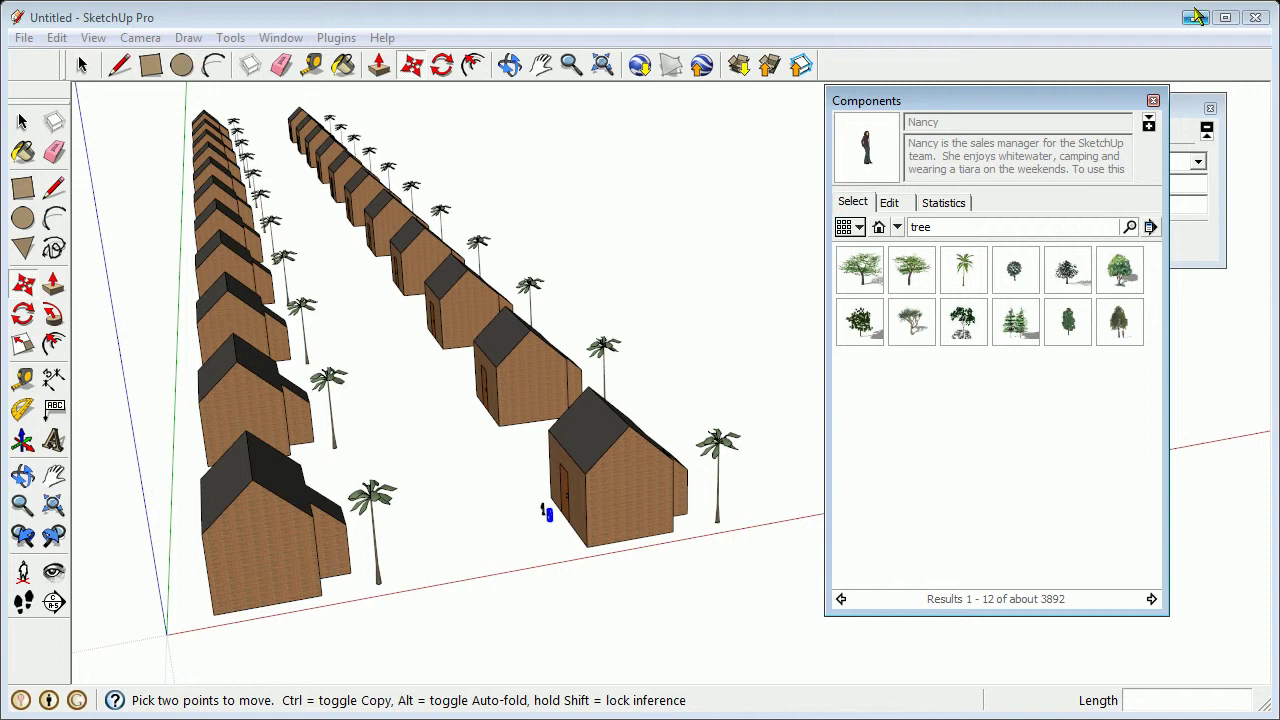
Step: Close the Components and Entity Info windows
left_click(1153, 102)
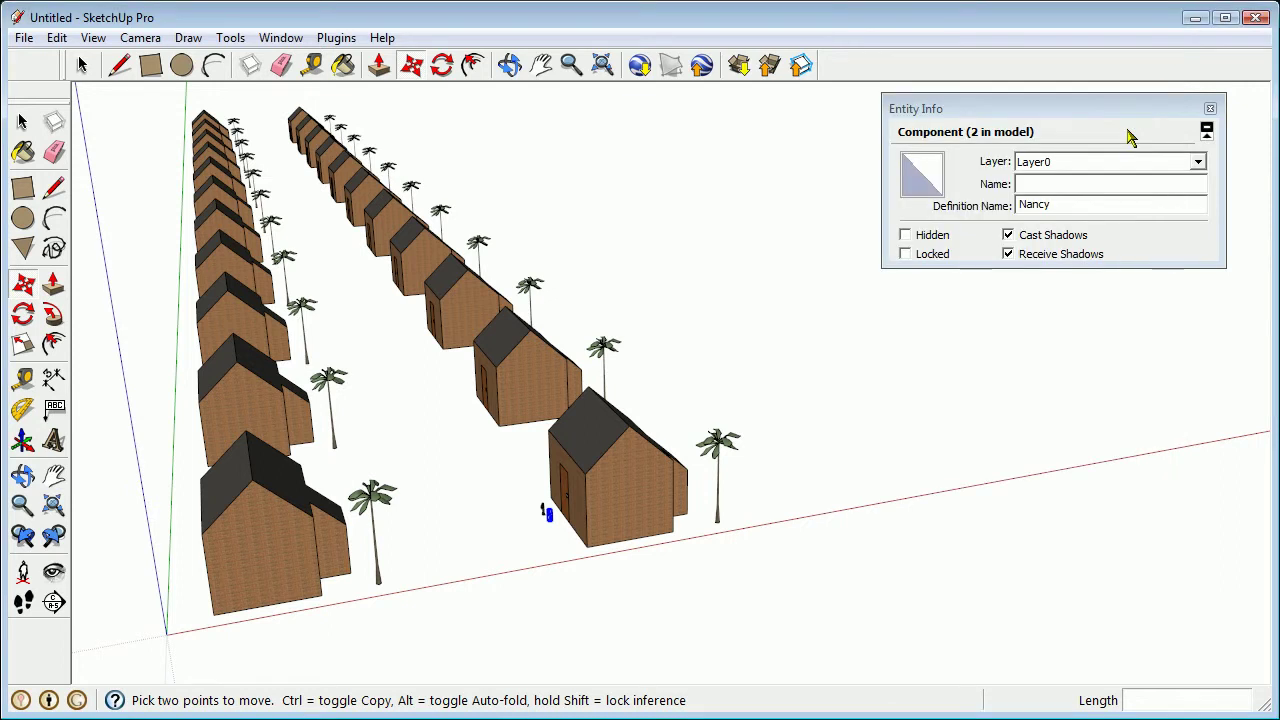
left_click(1210, 108)
middle_click_drag(222, 298, 465, 288)
key("m")
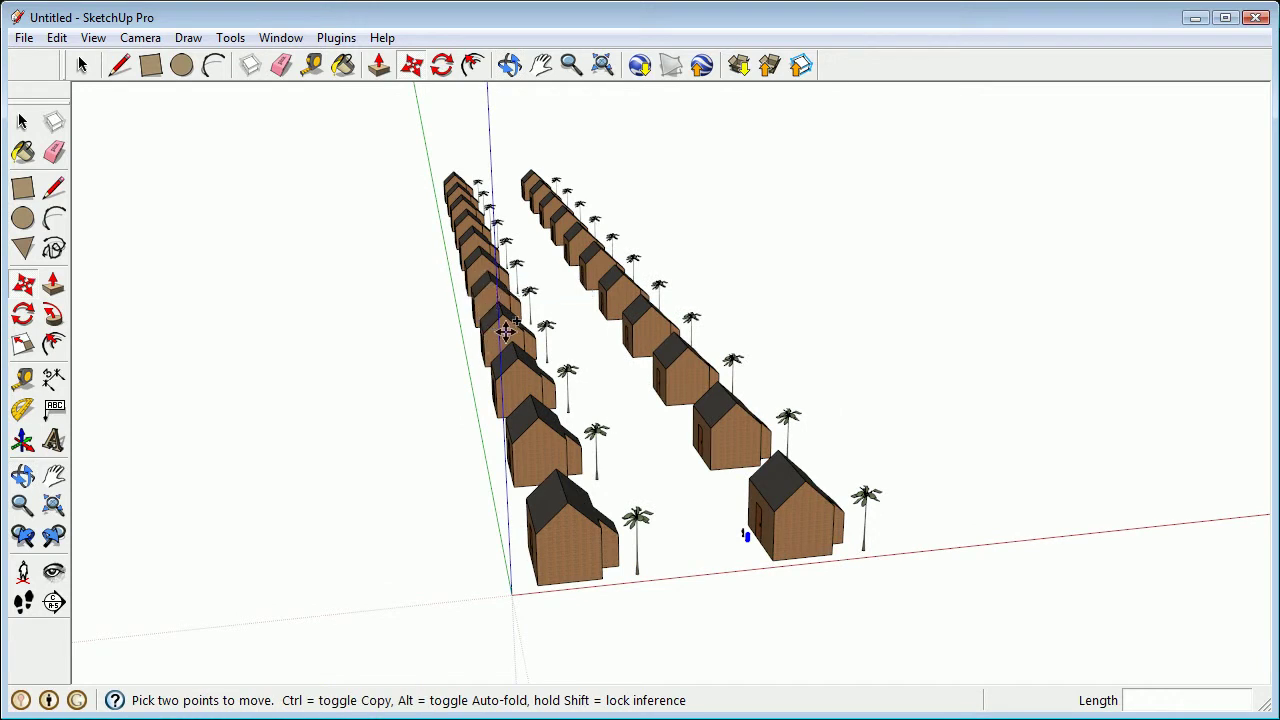
Step: Select both rows of houses together with the woman figures and delete everything from the model
left_click(22, 121)
left_click_drag(360, 123, 977, 651)
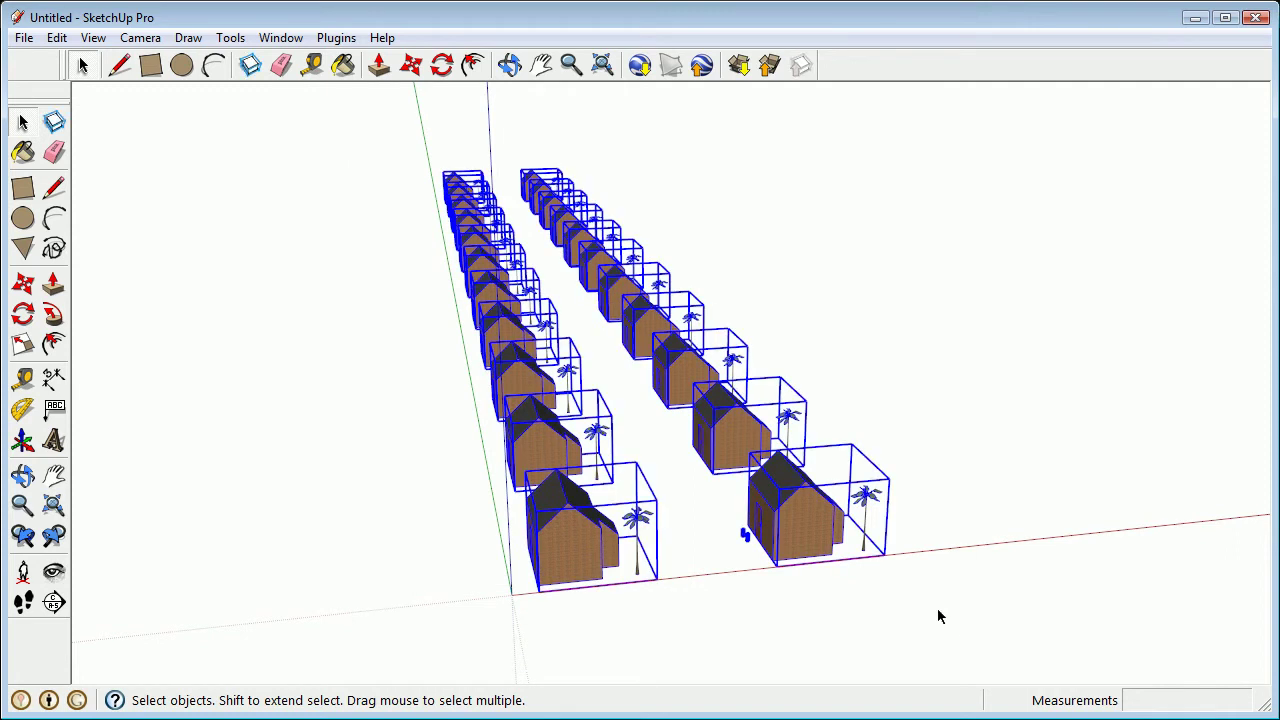
key("Delete")
middle_click_drag(931, 606, 369, 379)
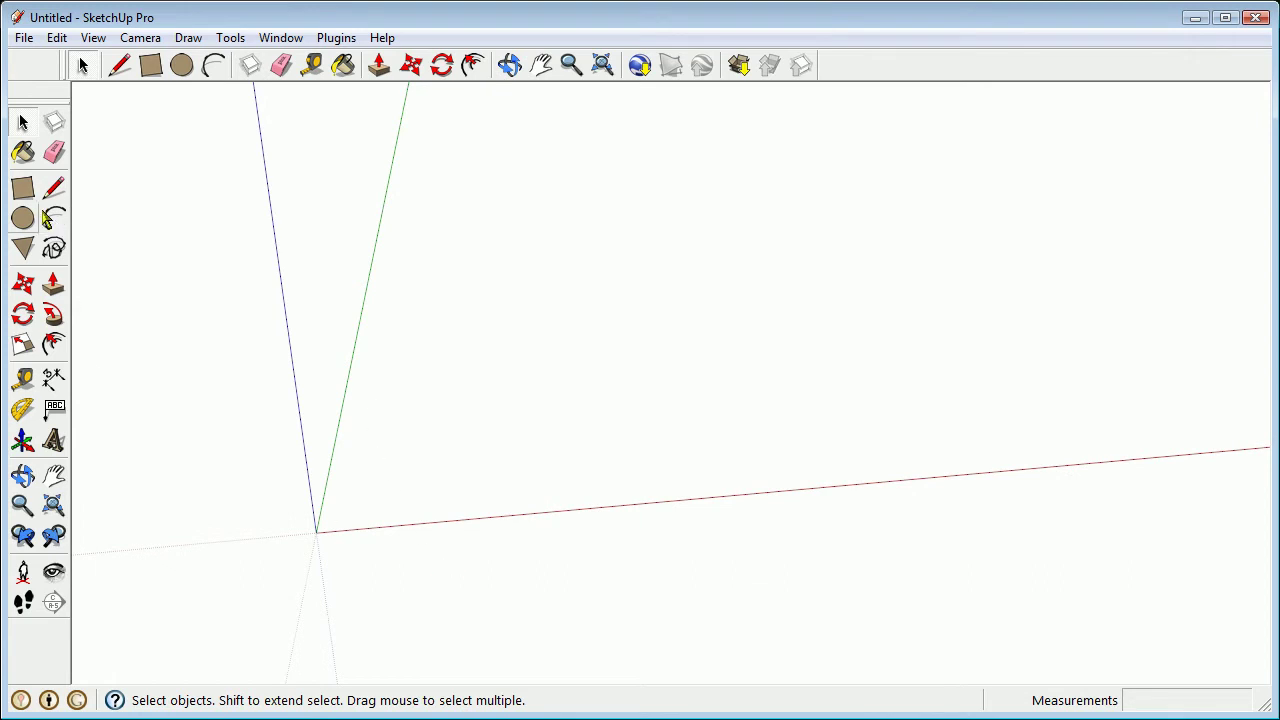
Step: Draw a large, elongated rectangle on the ground near the origin, with its long side along the red axis
left_click(23, 188)
middle_click_drag(445, 476, 414, 457)
left_click(387, 478)
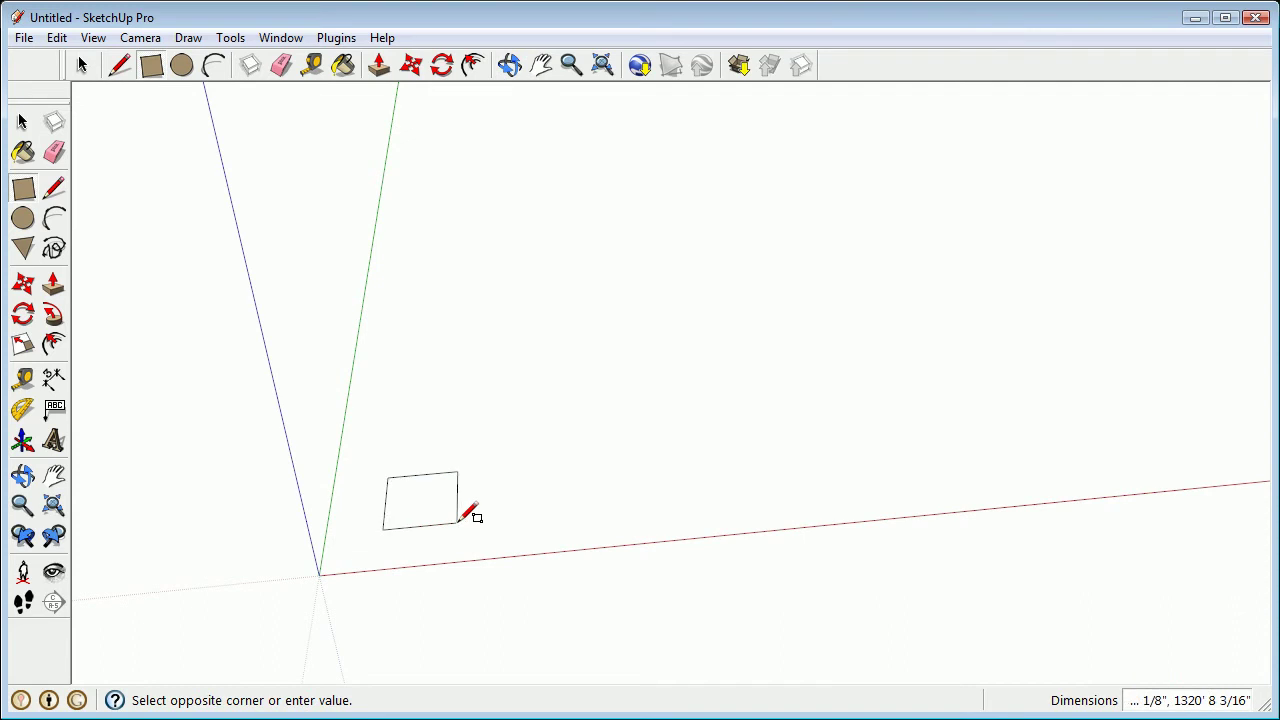
left_click(615, 522)
middle_click_drag(457, 517, 480, 466)
scroll(477, 454, "up", 5)
middle_click_drag(437, 507, 677, 377)
key("r")
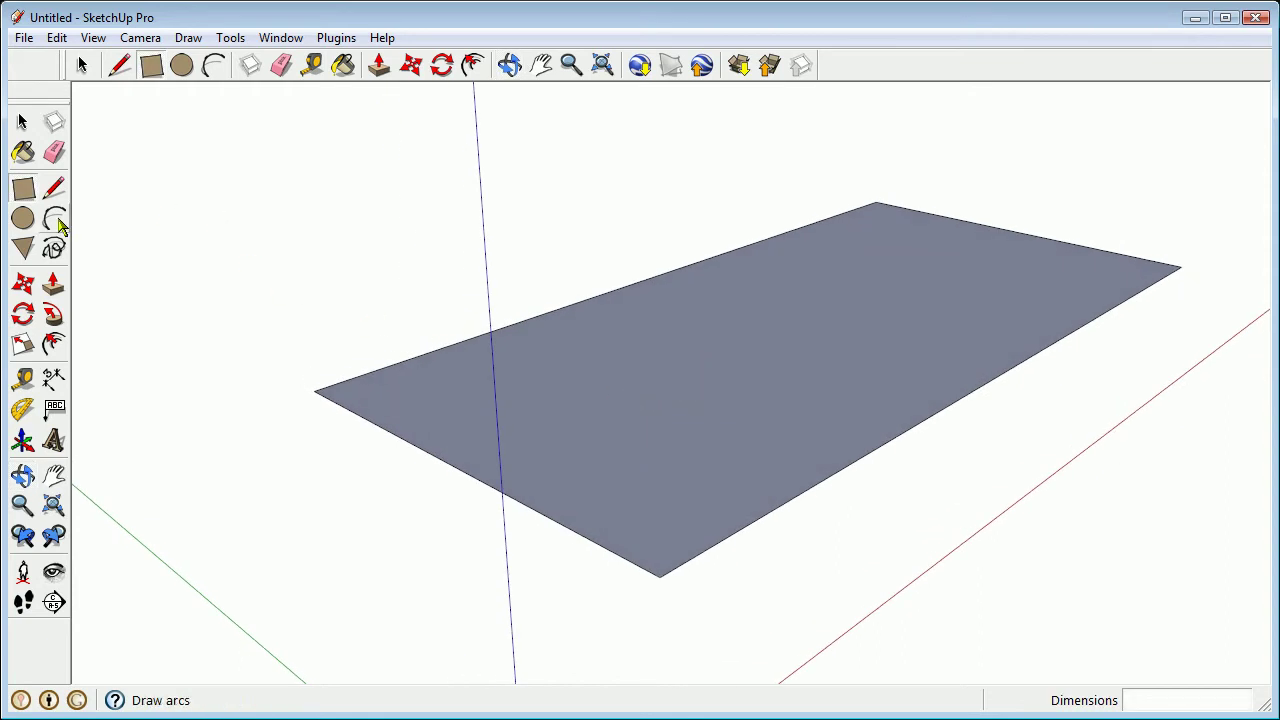
Step: Draw a half-circle arc on the rectangle's short edge nearest the origin, bulging outward about 696'
left_click(55, 220)
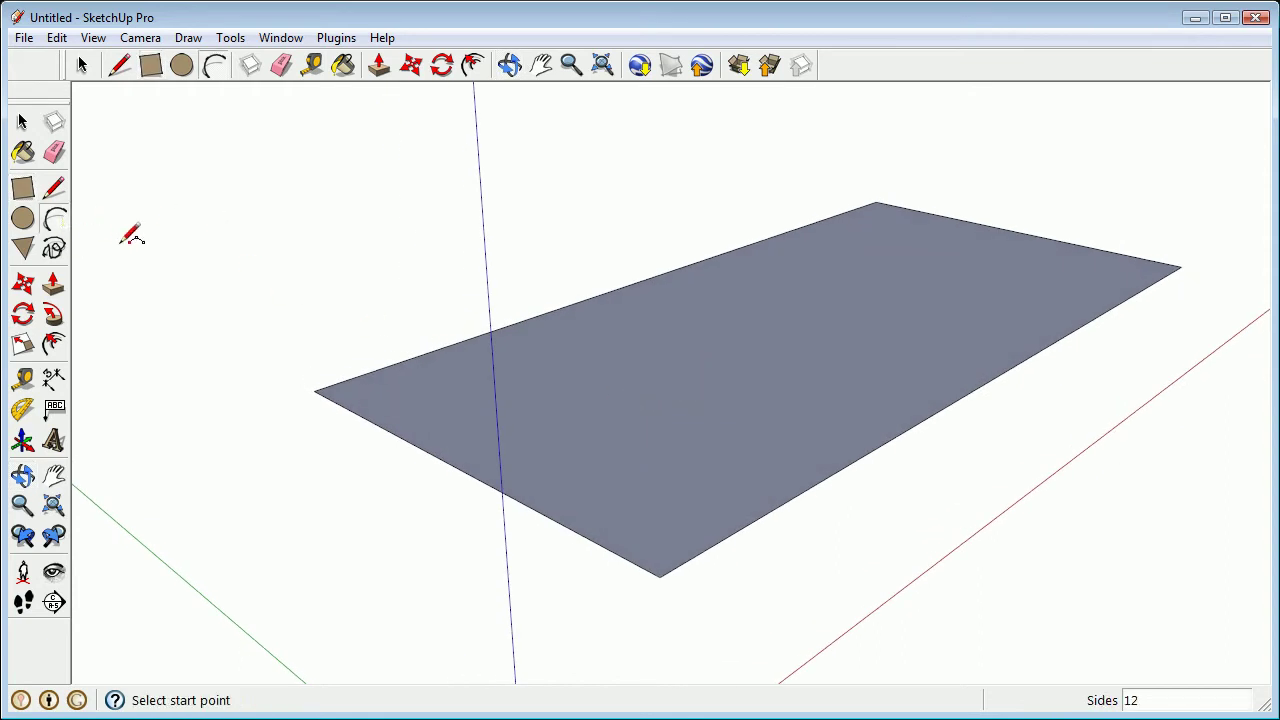
left_click(350, 410)
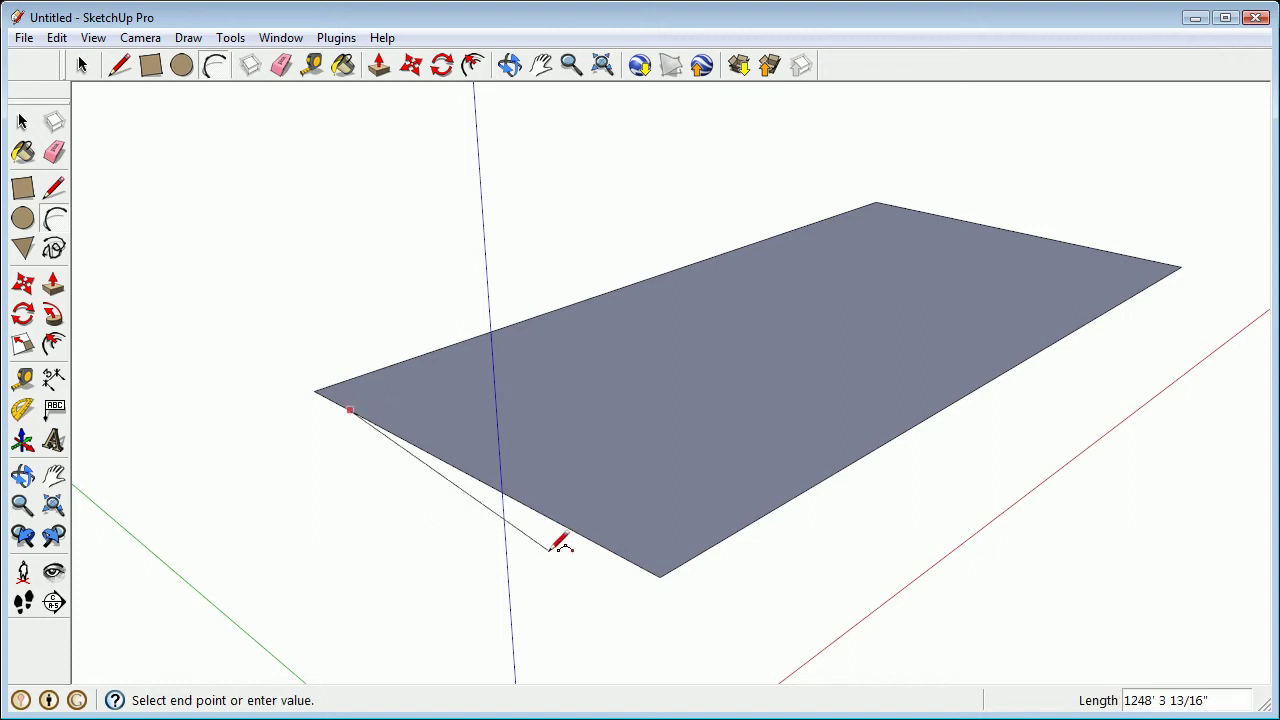
left_click(614, 553)
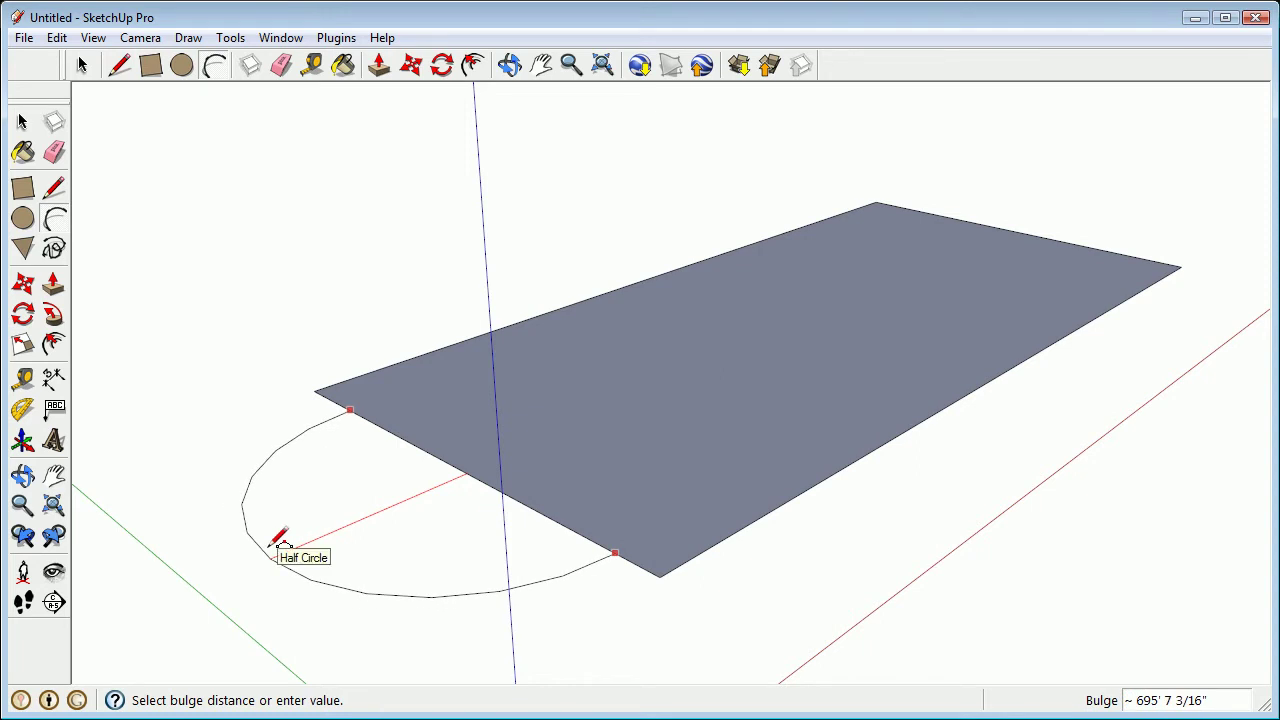
left_click(276, 543)
middle_click_drag(423, 383, 634, 526)
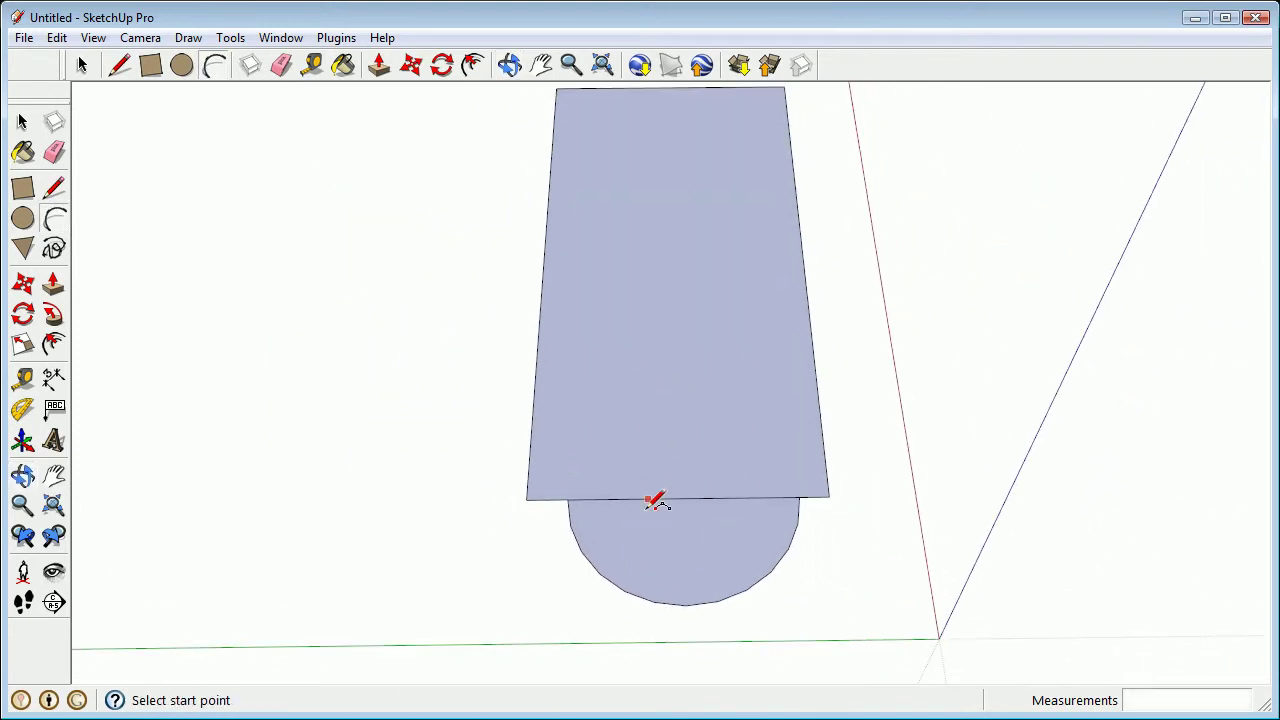
middle_click_drag(677, 489, 628, 490, "shift")
scroll(608, 513, "up", 2)
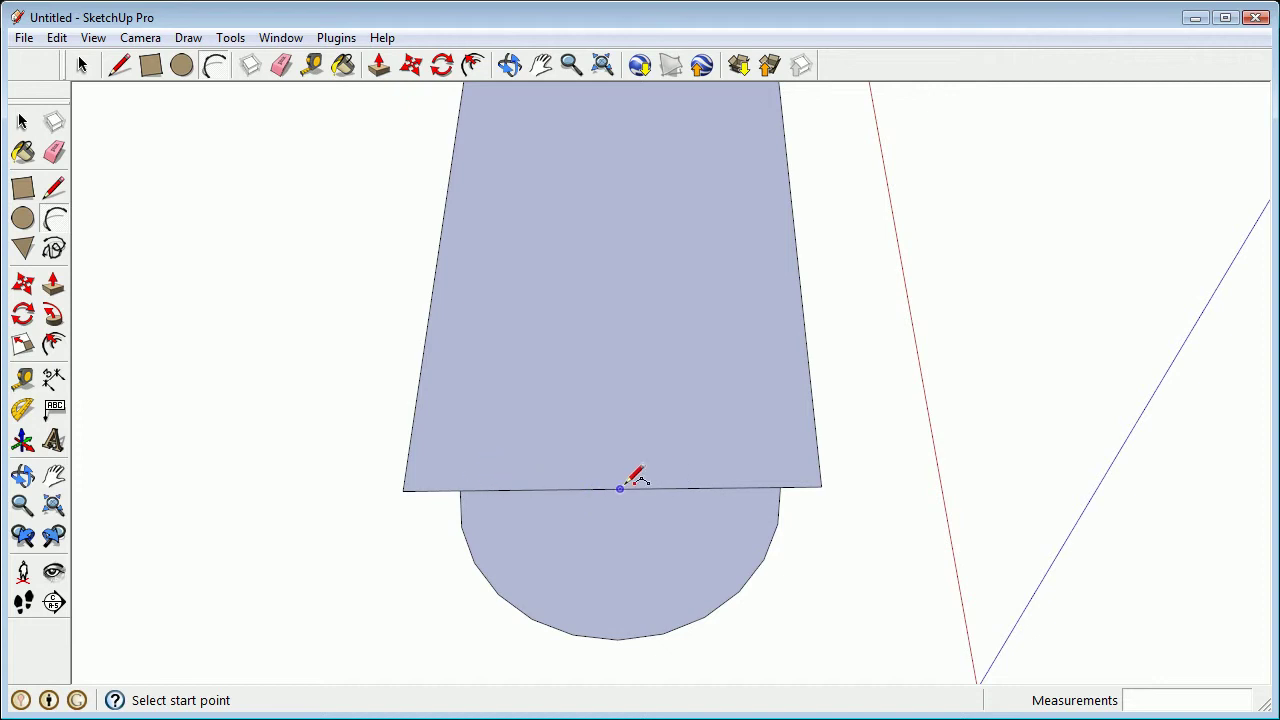
middle_click_drag(616, 393, 619, 307, "shift")
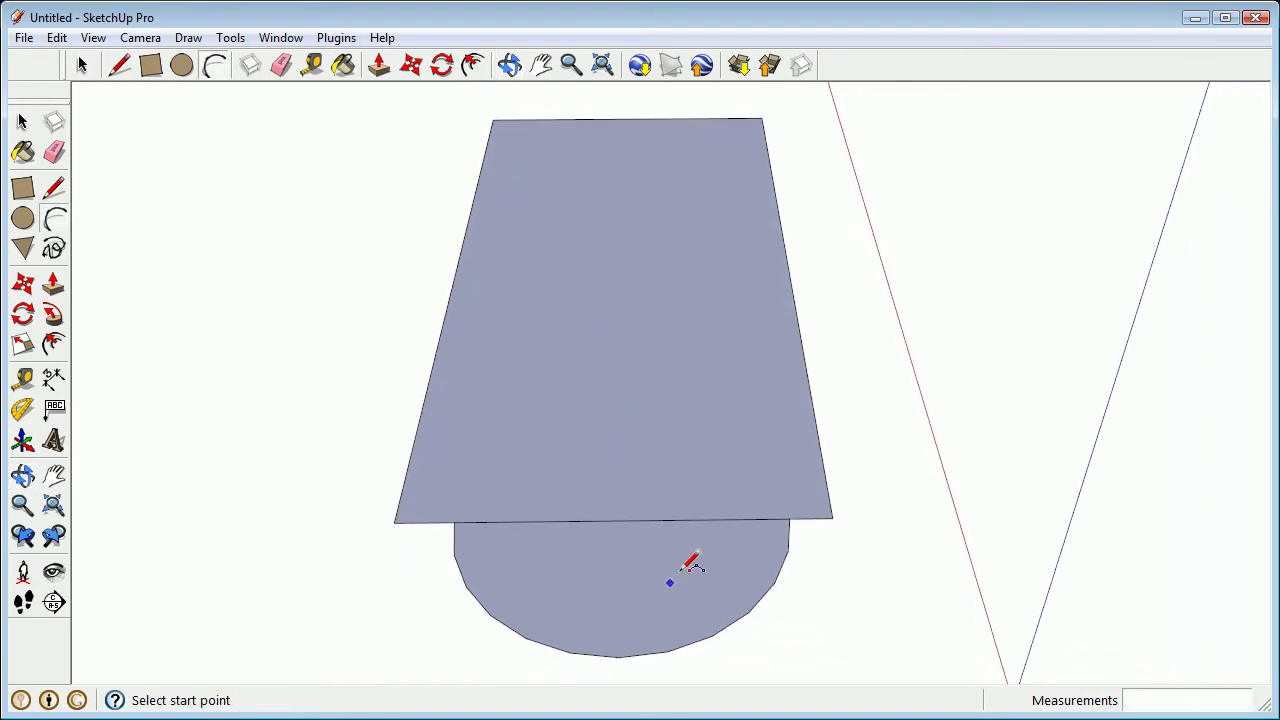
Step: Move the half-circle face and its bounding edges about 34' along the short edge to centre it on the rectangle
key("space")
left_click(625, 591)
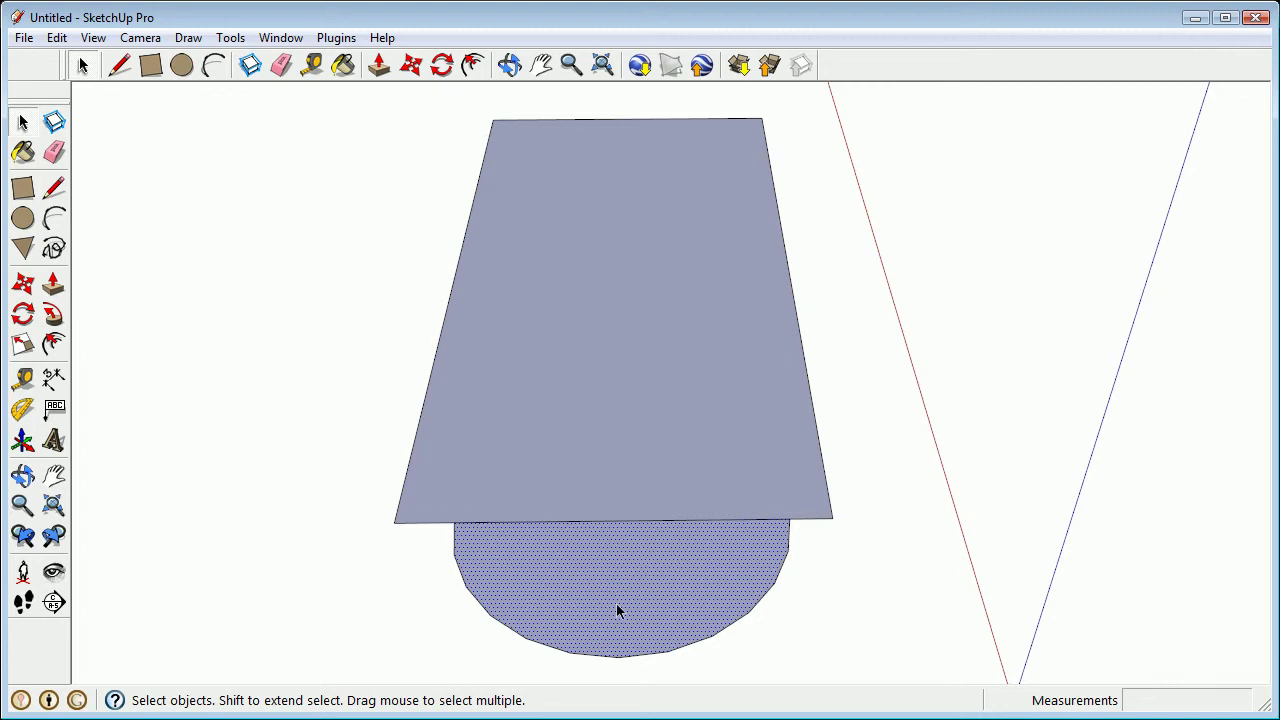
double_click(617, 605)
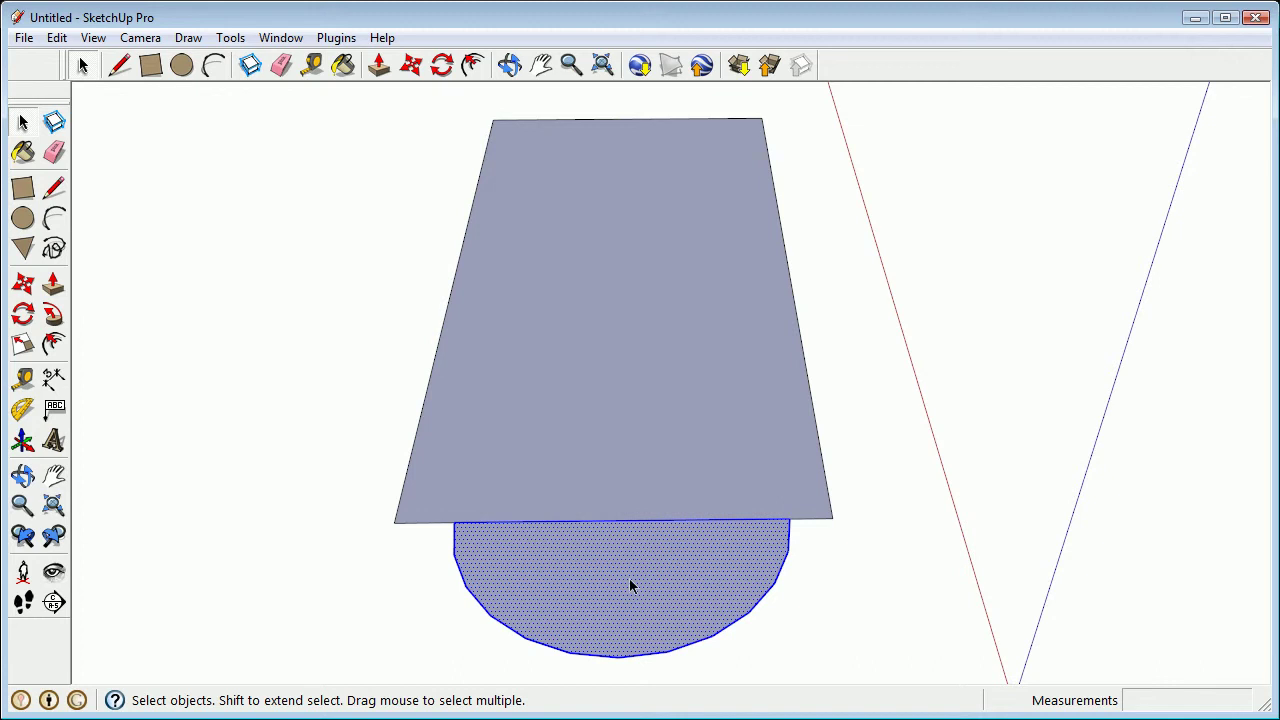
left_click(23, 285)
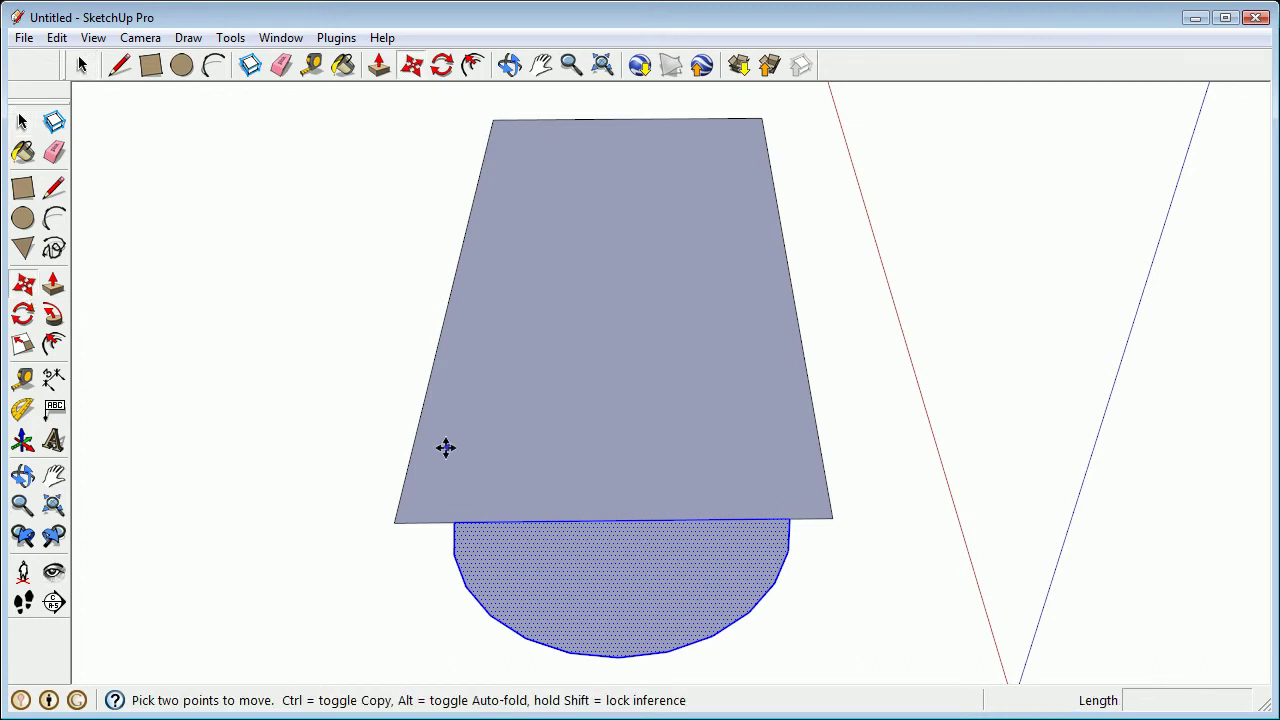
left_click(622, 520)
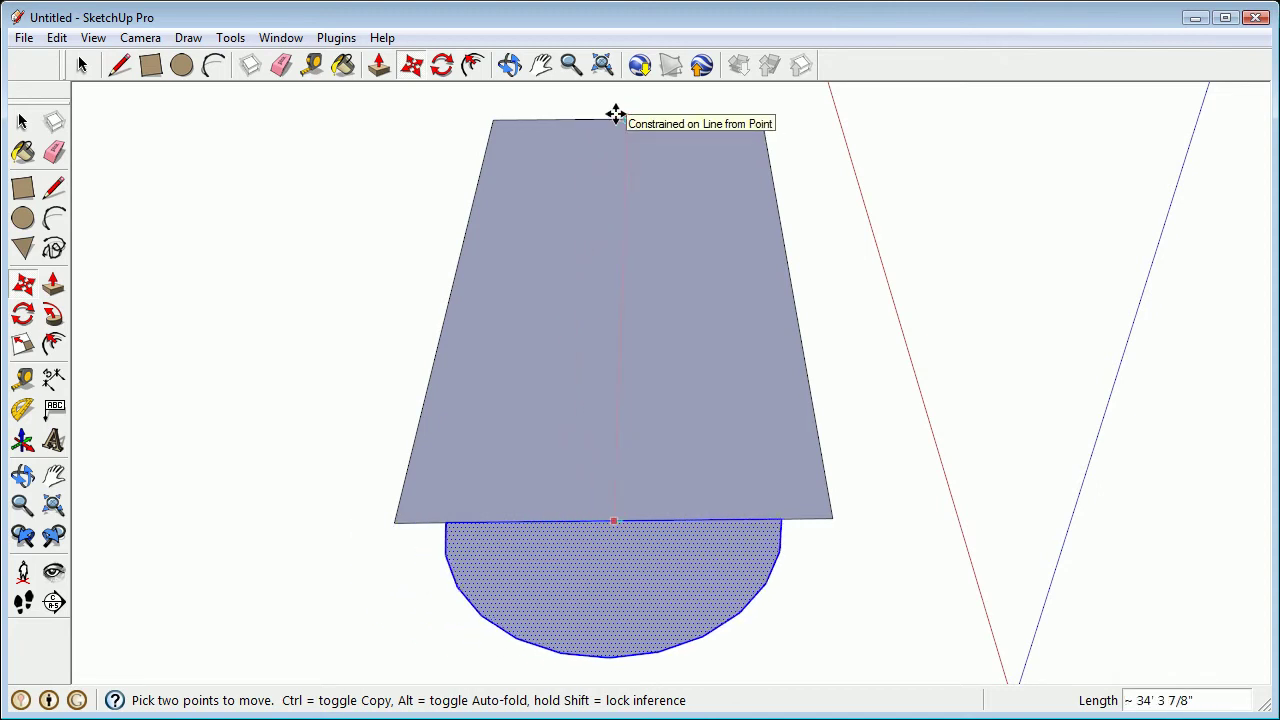
left_click(614, 114)
middle_click_drag(702, 503, 394, 425)
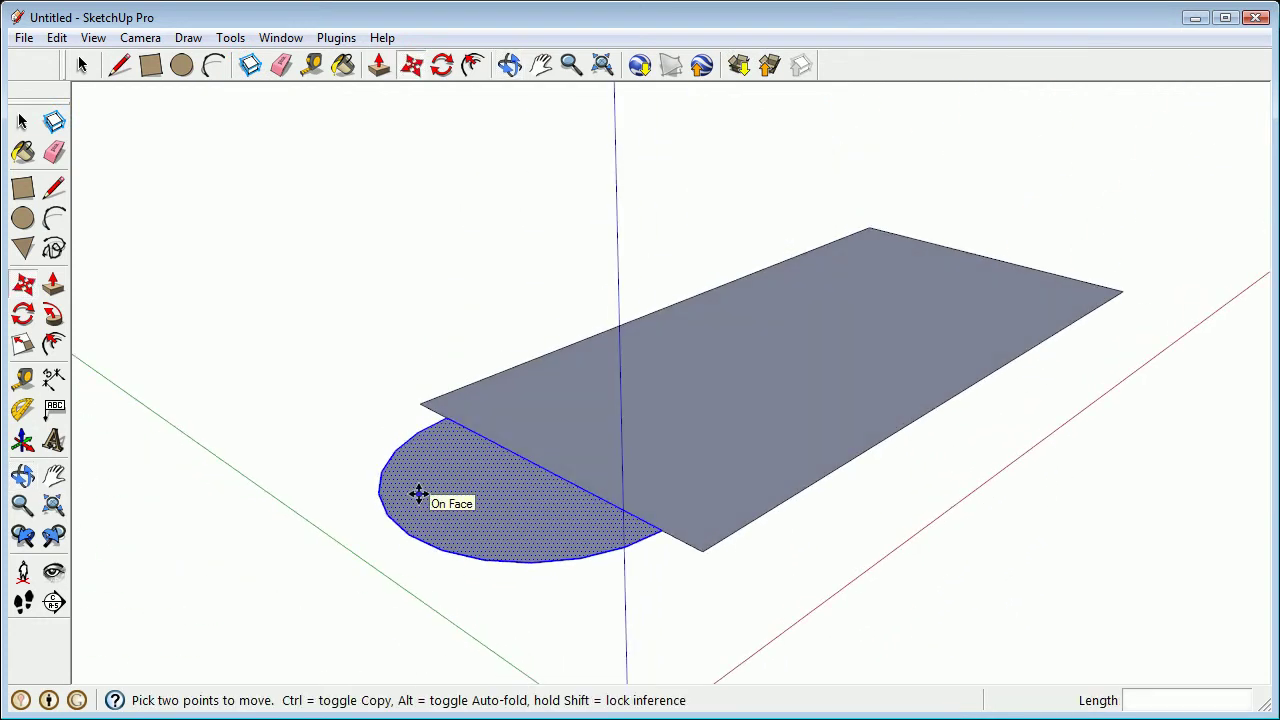
middle_click_drag(704, 385, 700, 437)
middle_click_drag(512, 474, 583, 409)
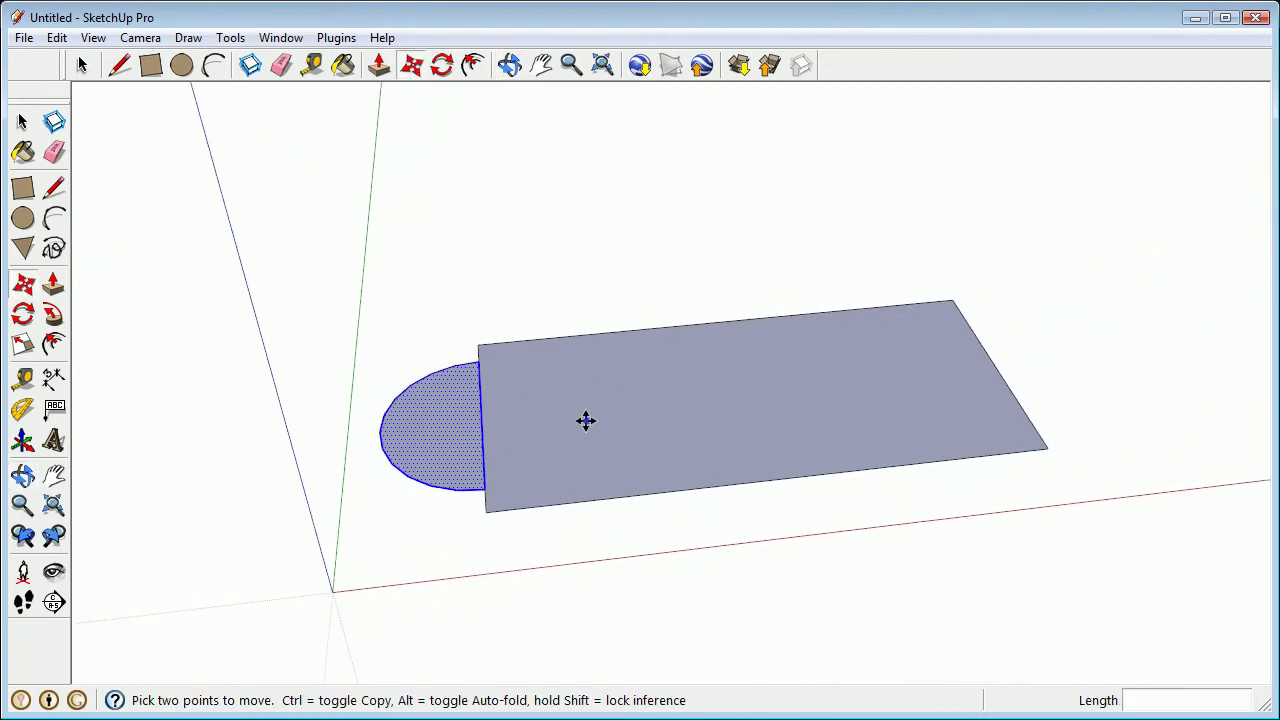
Step: Erase the edge between the half circle and the rectangle, and draw a line about 1819' long across the opposite end
key("e")
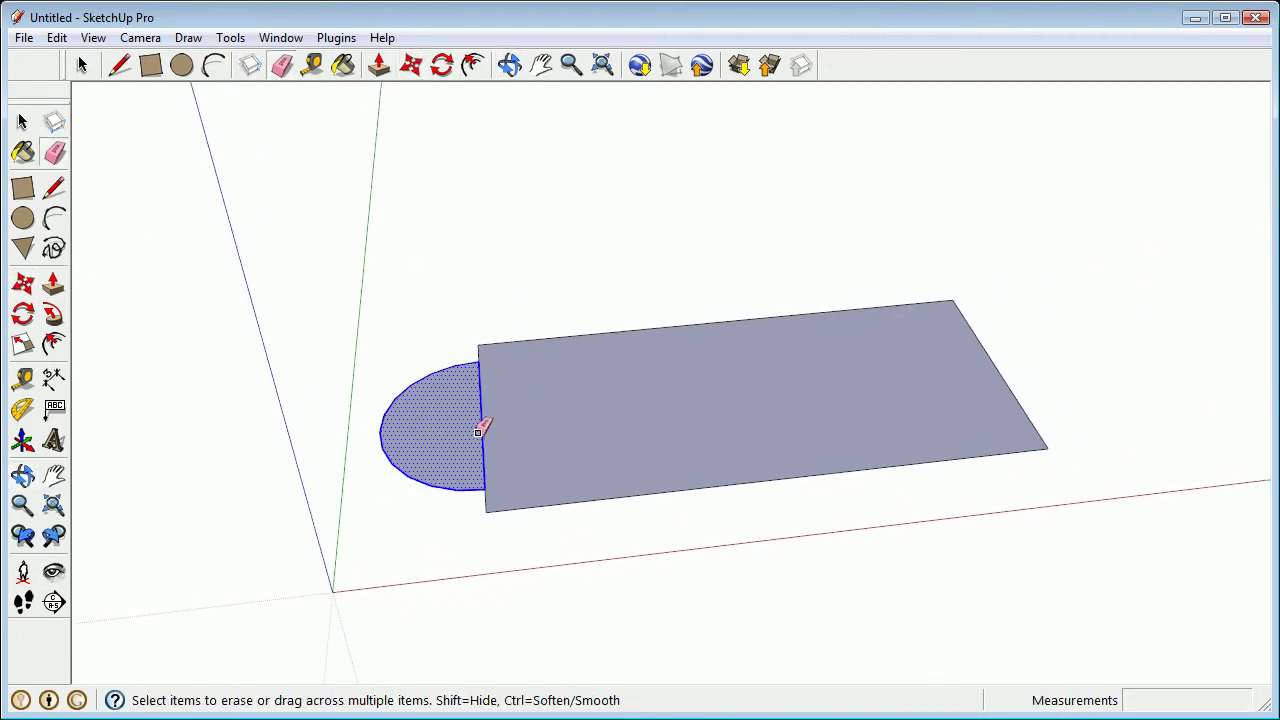
left_click(481, 428)
mouse_move(600, 366)
middle_mouse_down()
mouse_move(352, 495)
mouse_move(700, 252)
middle_mouse_up()
key("l")
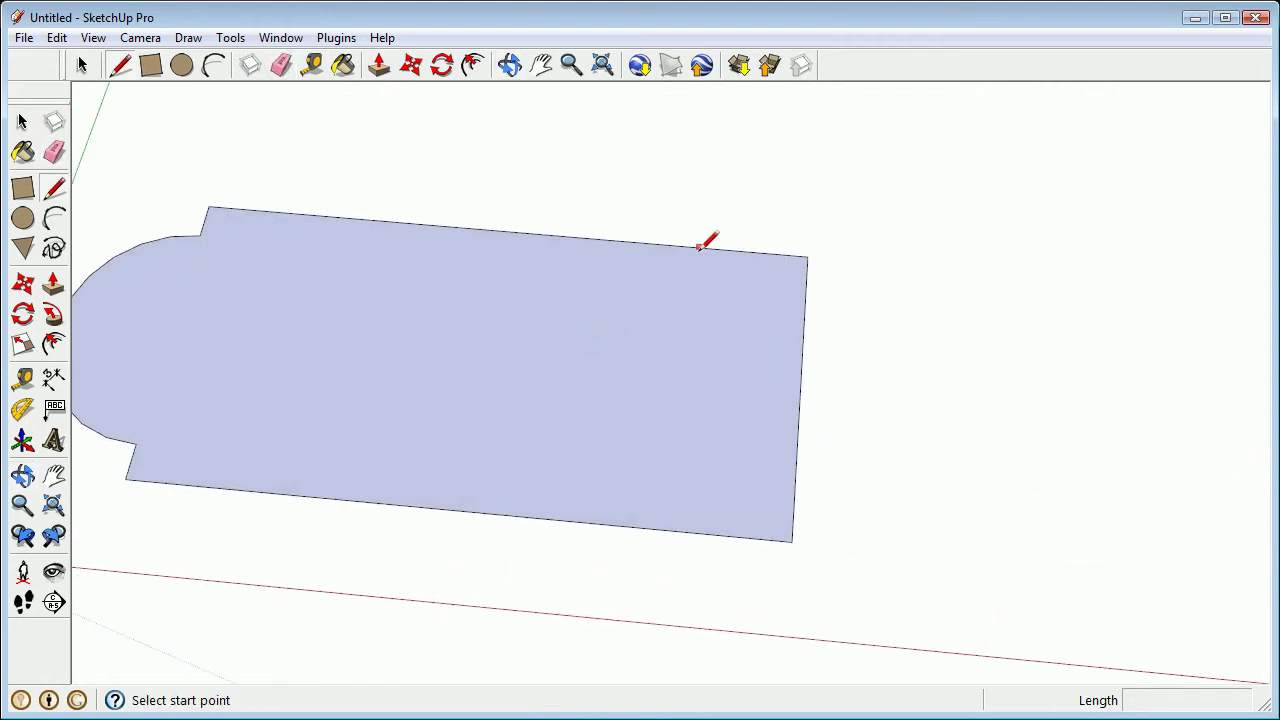
left_click(706, 247)
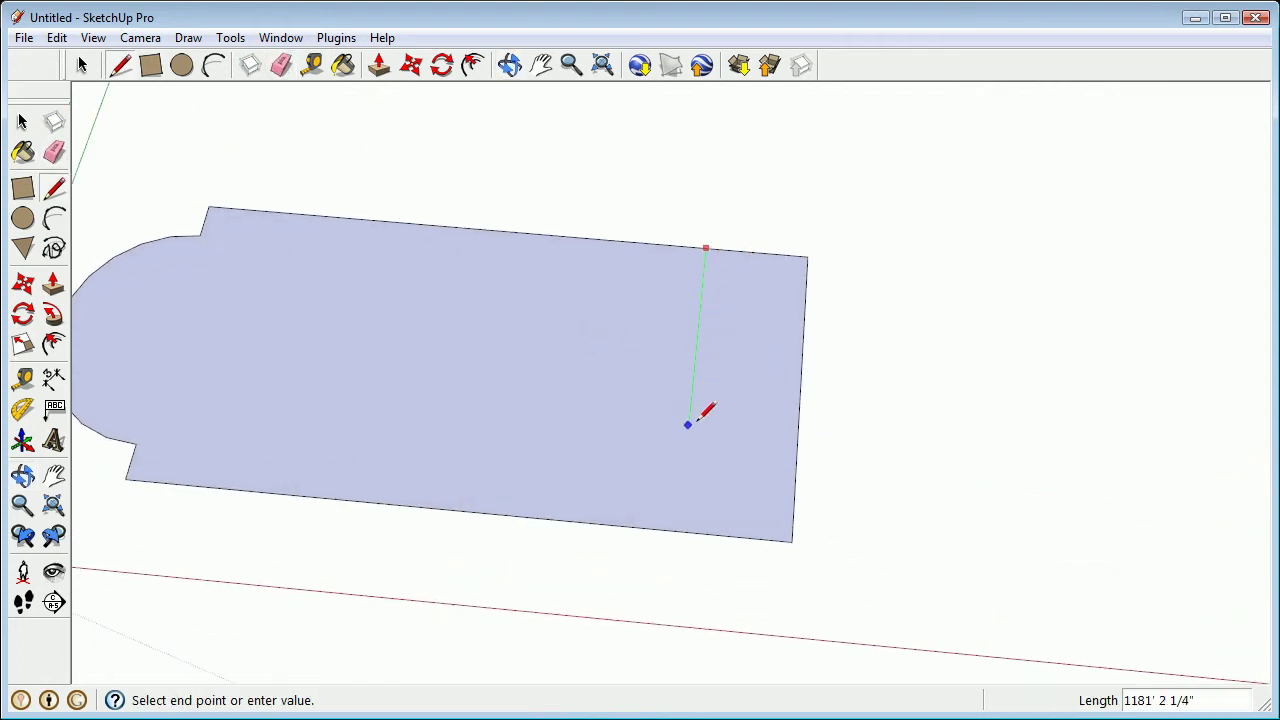
left_click(680, 531)
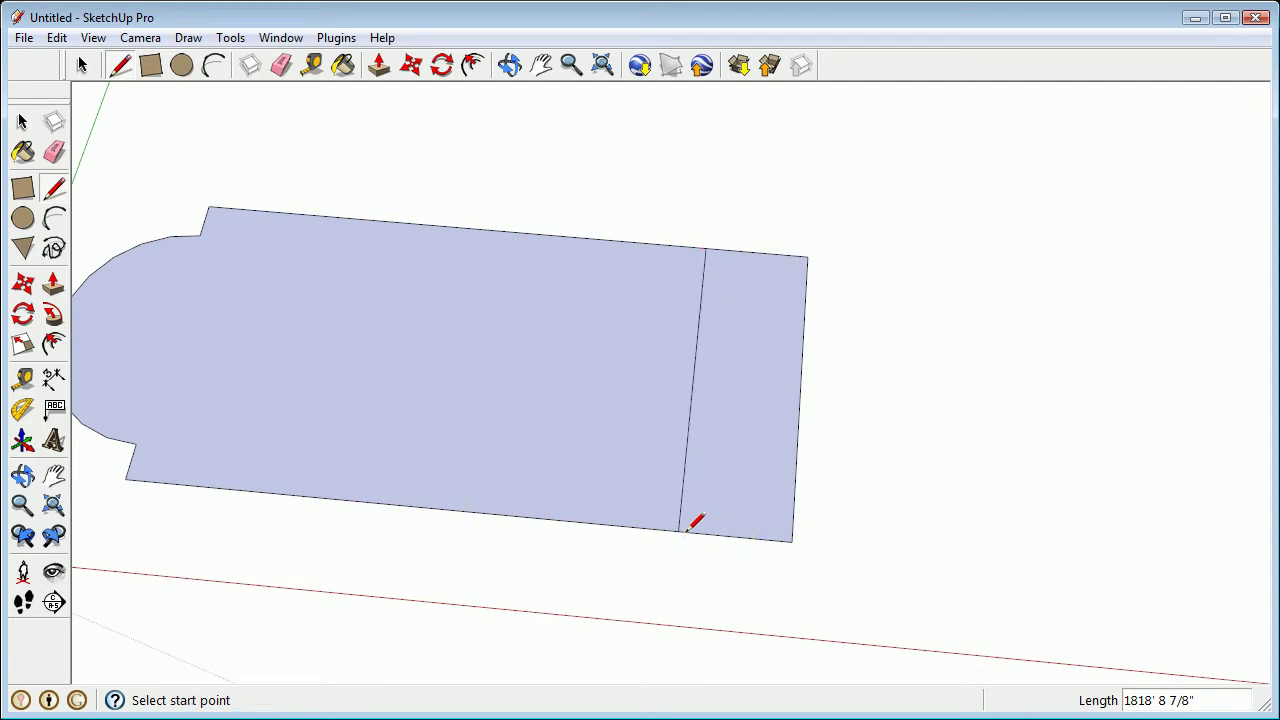
Step: Push/Pull the large face with the rounded end into a tall block and the narrow end strip to about half that height
mouse_move(650, 475)
middle_mouse_down()
mouse_move(637, 389)
mouse_move(740, 390)
middle_mouse_up()
left_click(53, 286)
left_click_drag(500, 451, 492, 286)
middle_click_drag(492, 286, 382, 199)
left_click_drag(760, 522, 694, 468)
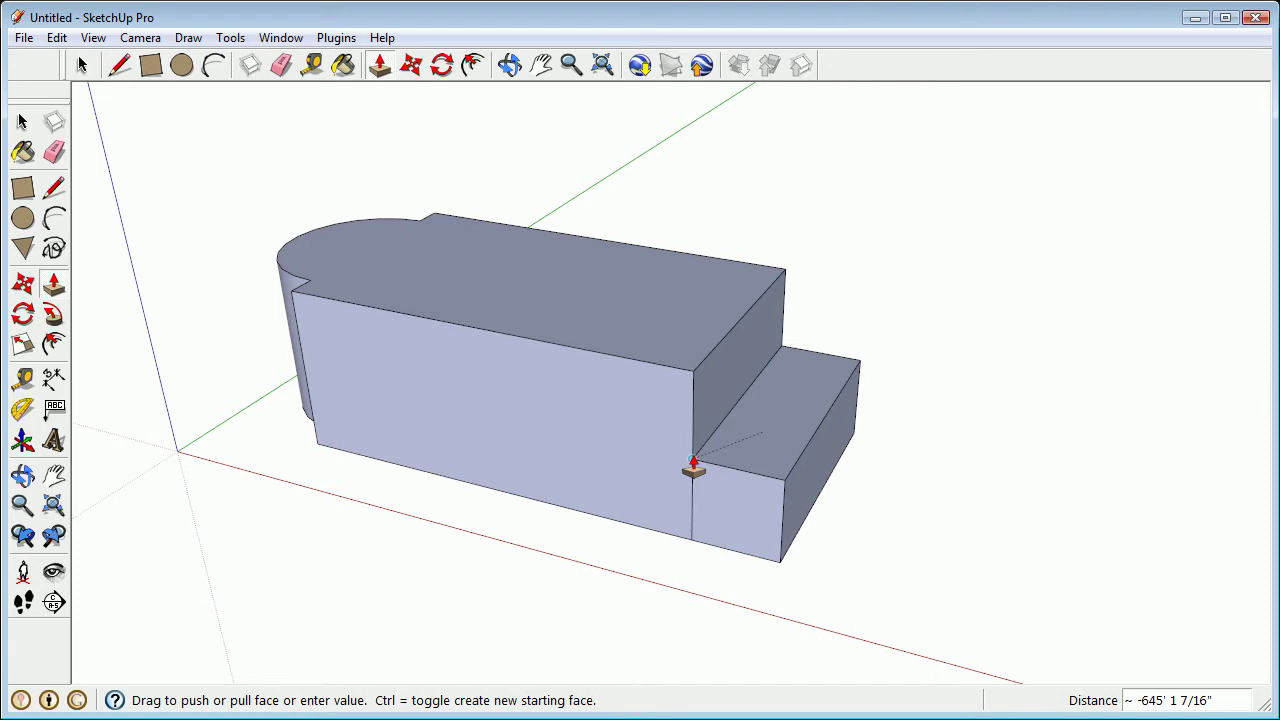
left_click(693, 465)
Step: Use the Tape Measure on the main block's vertical corner edge and resize the whole model so that height becomes 20'
middle_click_drag(517, 374, 1000, 326)
scroll(651, 423, "up", 2)
middle_click_drag(648, 456, 680, 417)
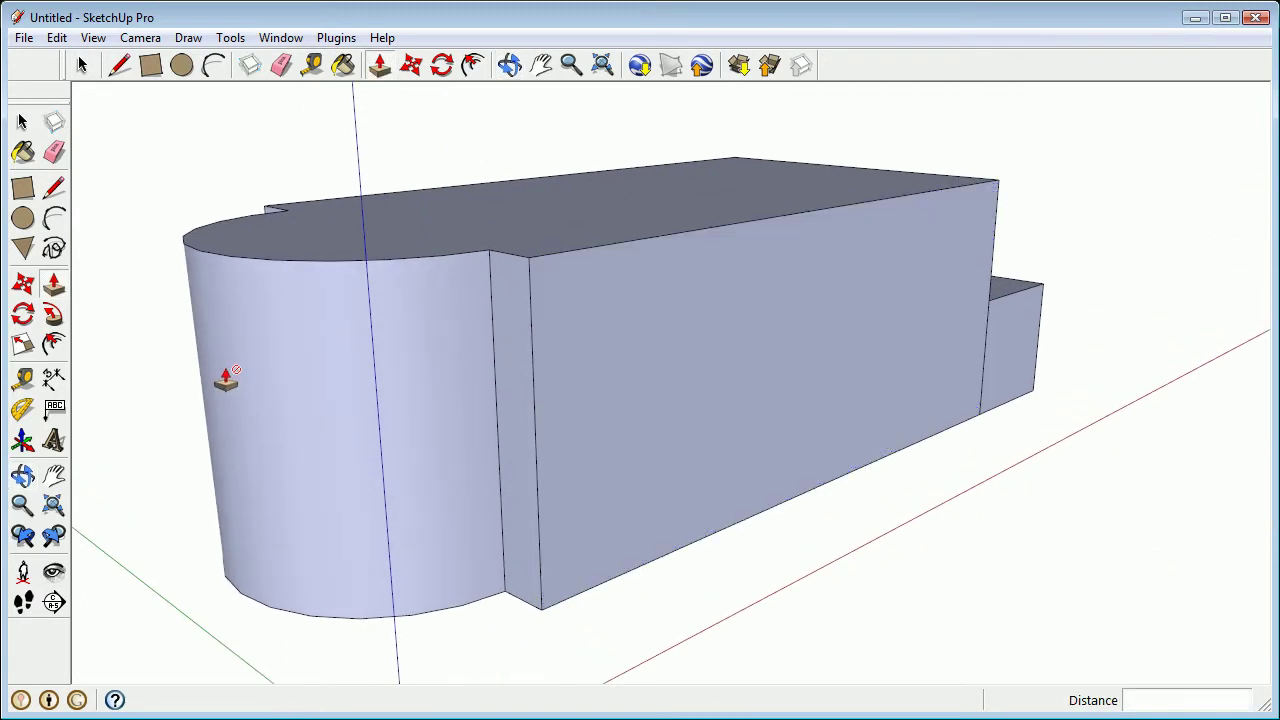
left_click(24, 380)
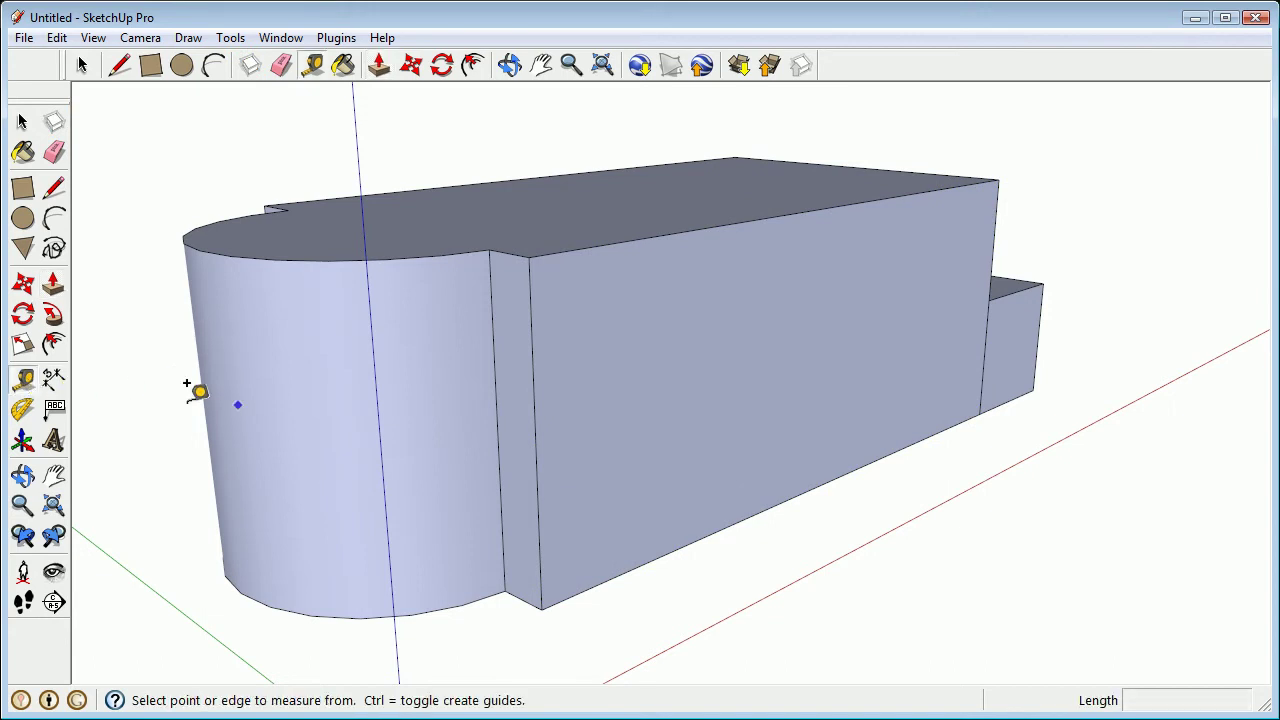
left_click(540, 608)
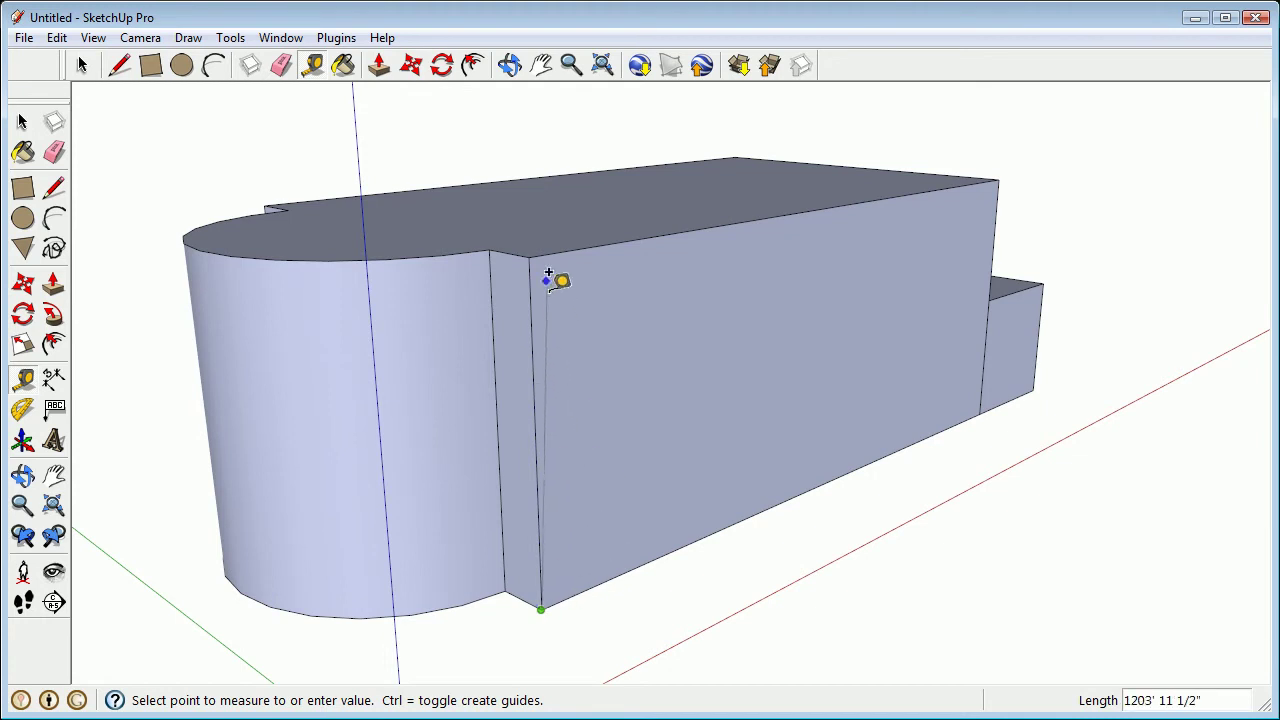
left_click(531, 230)
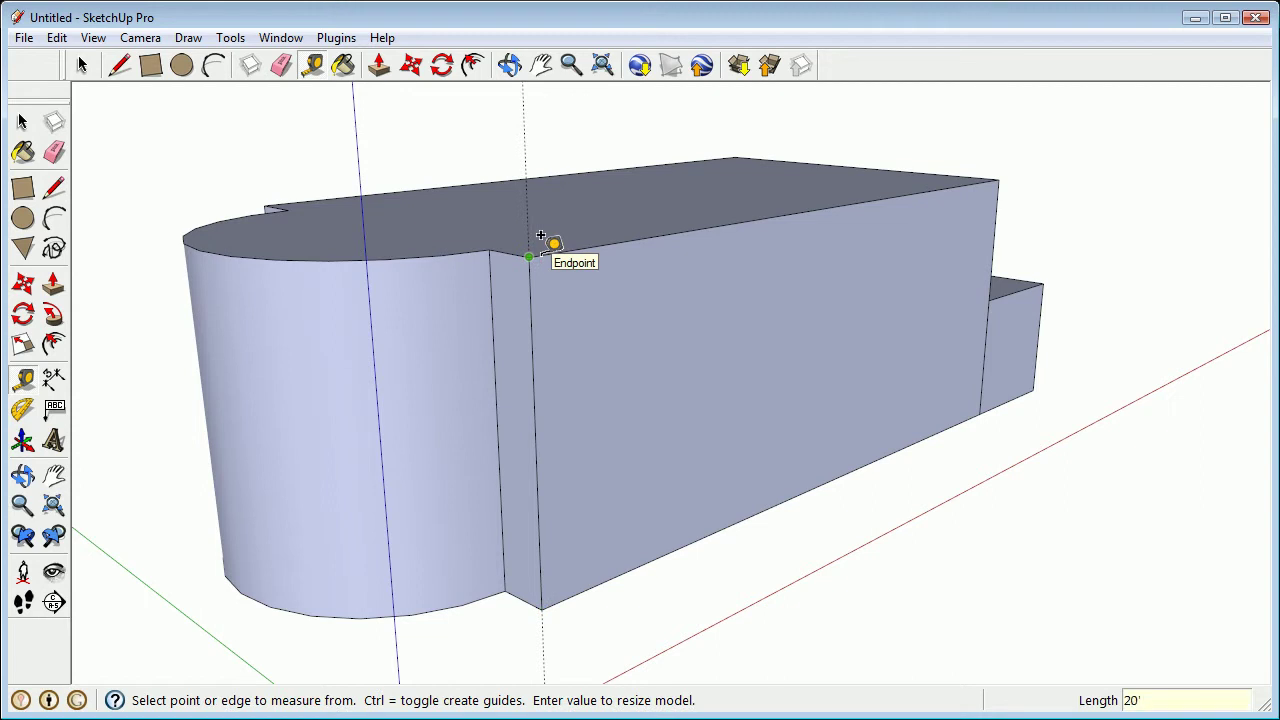
key("Return")
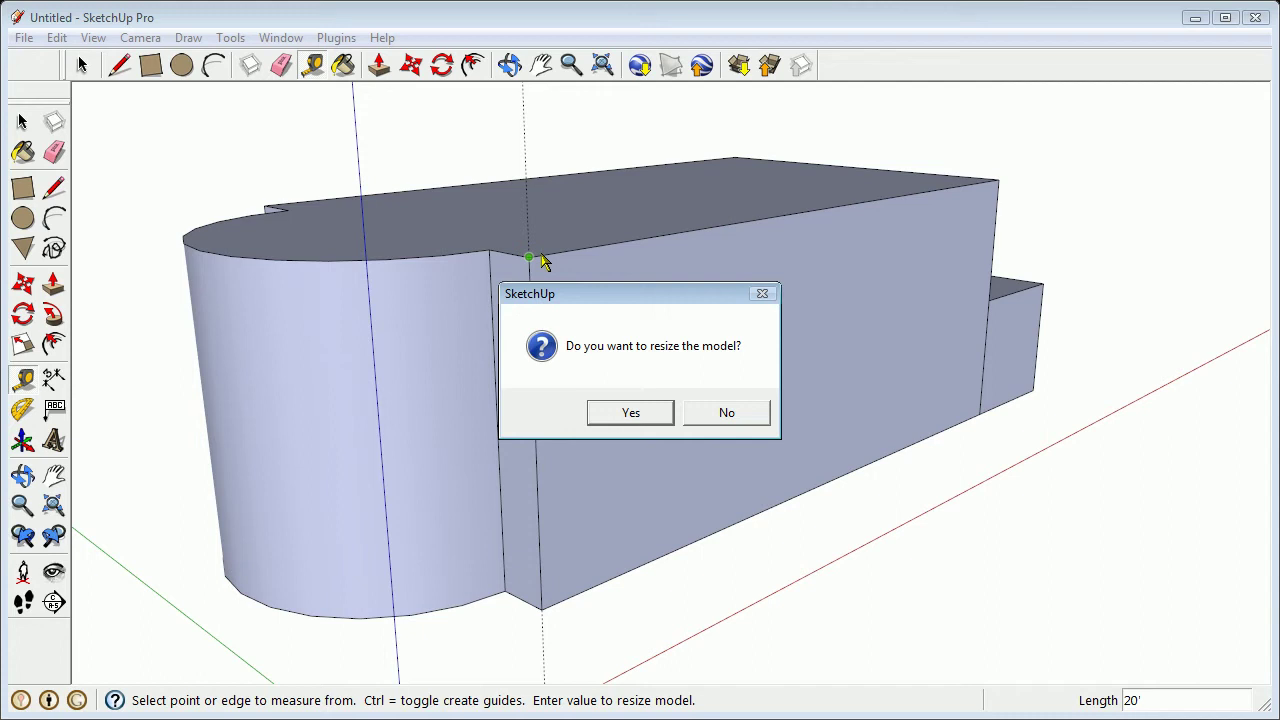
left_click(630, 413)
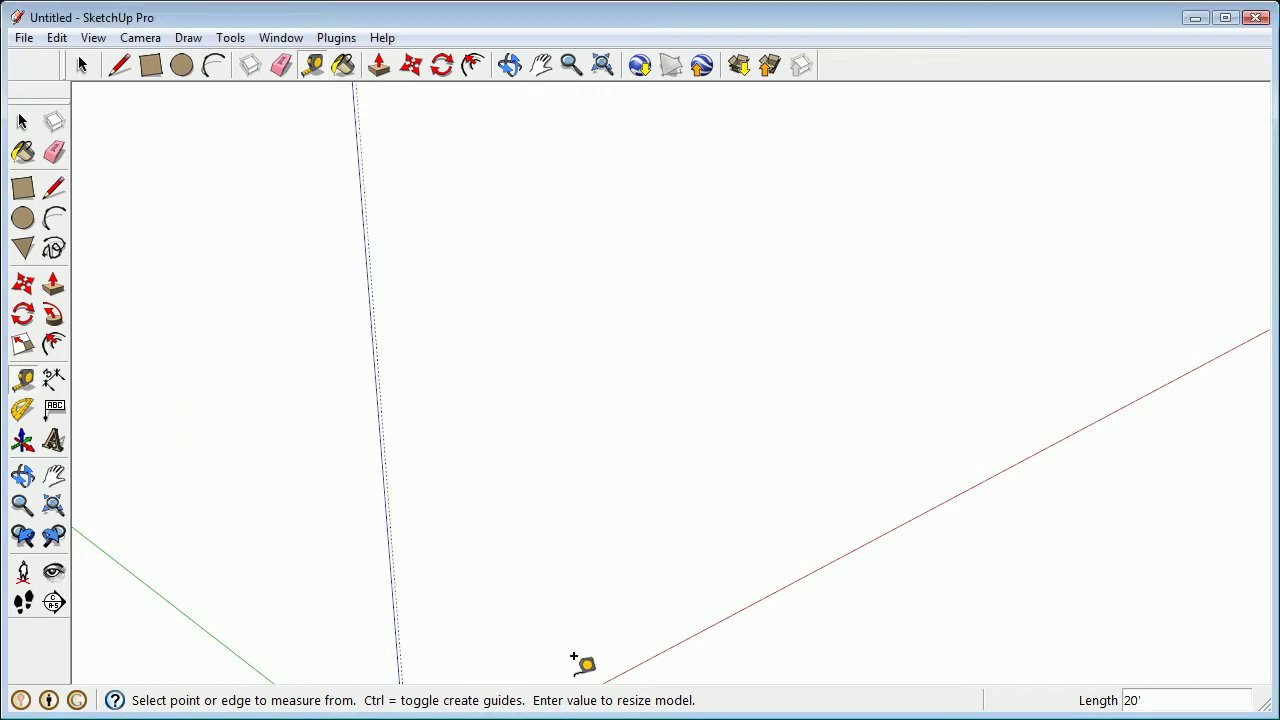
Step: Measure the long wall's height from its bottom edge to its top edge on the resized model
middle_click_drag(517, 606, 560, 320)
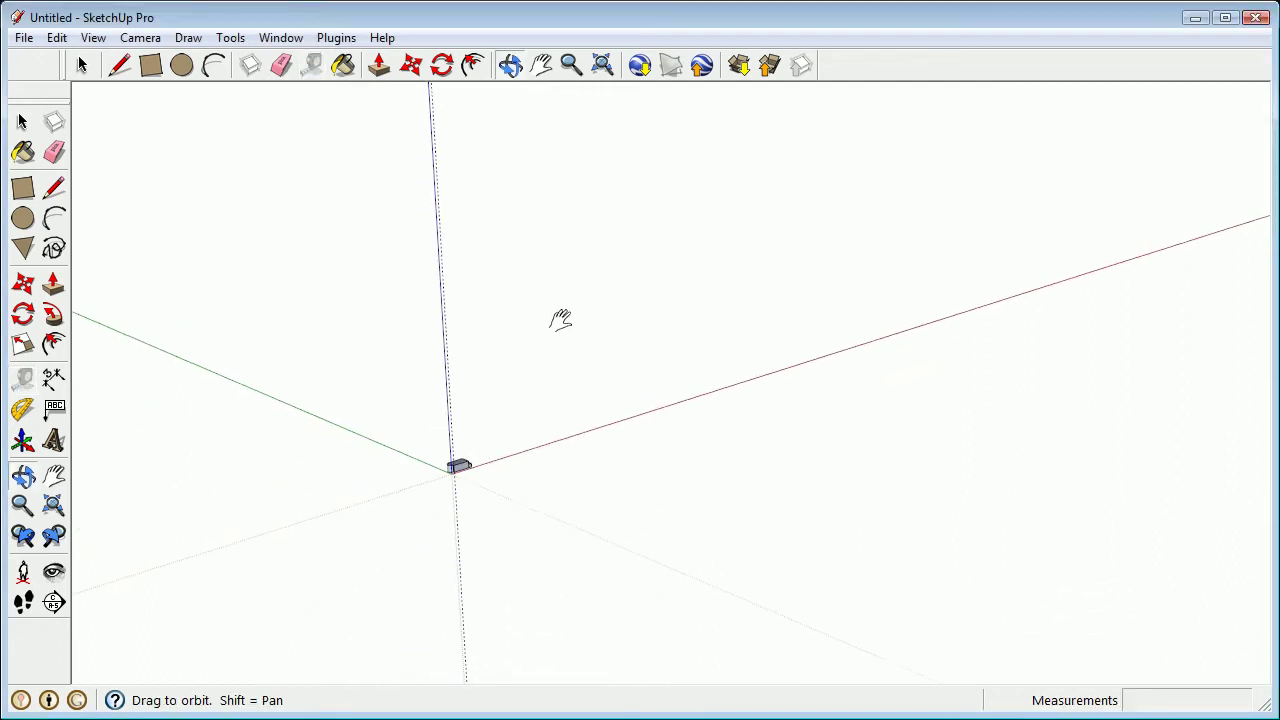
key("t")
scroll(455, 465, "up", 10)
scroll(470, 468, "up", 5)
middle_click_drag(503, 474, 657, 526)
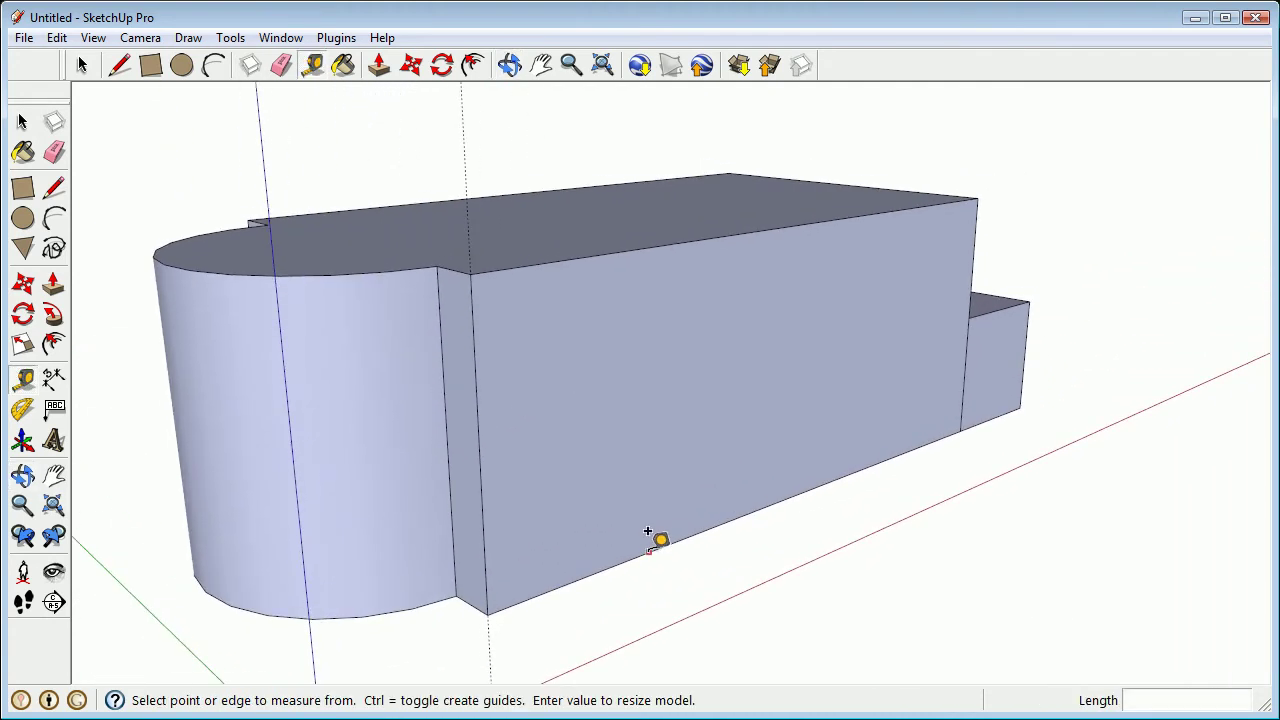
left_click(647, 532)
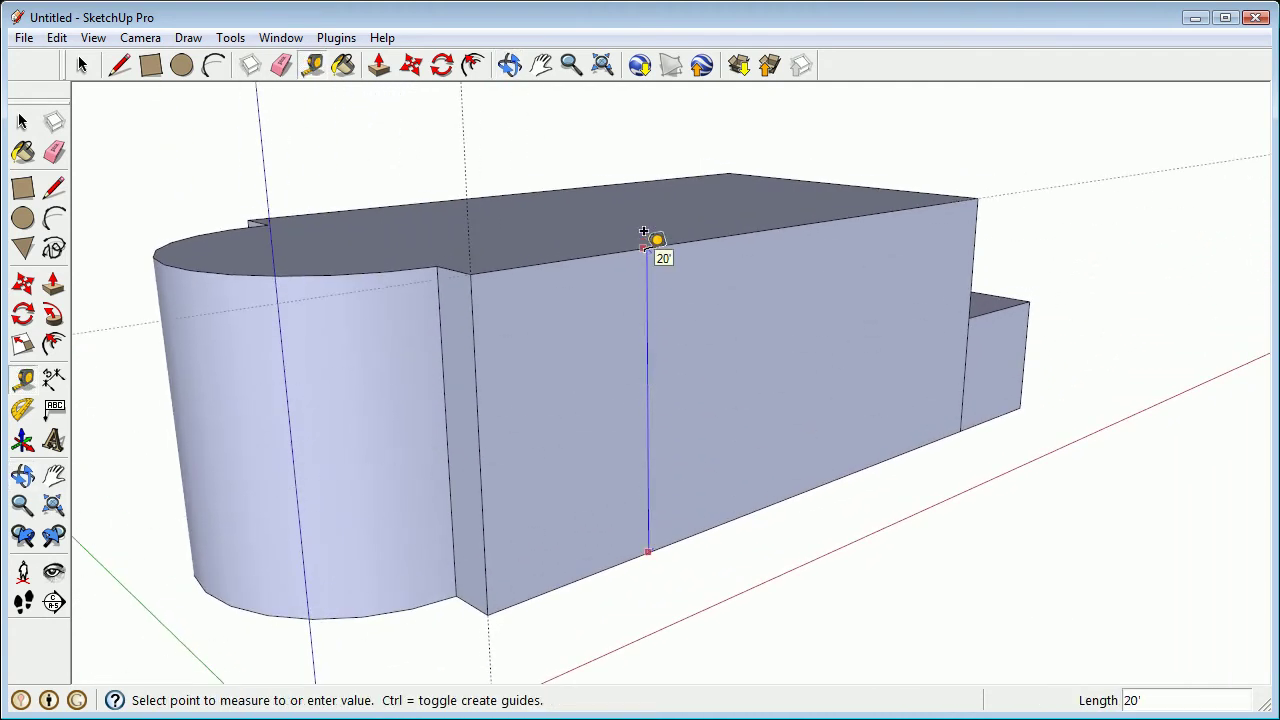
Step: Measure the height of the lower end block along its outer vertical corner edge
key("space")
middle_click_drag(760, 306, 443, 363)
key("m")
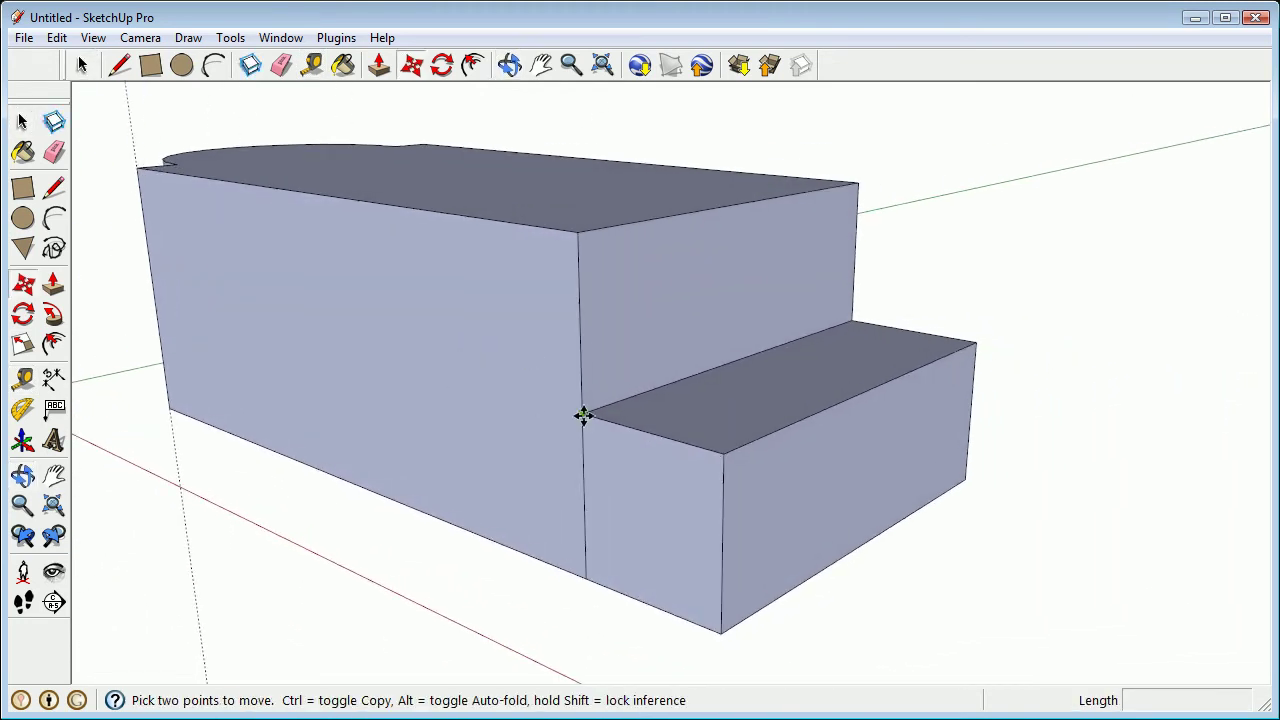
middle_click_drag(576, 304, 606, 397)
key("t")
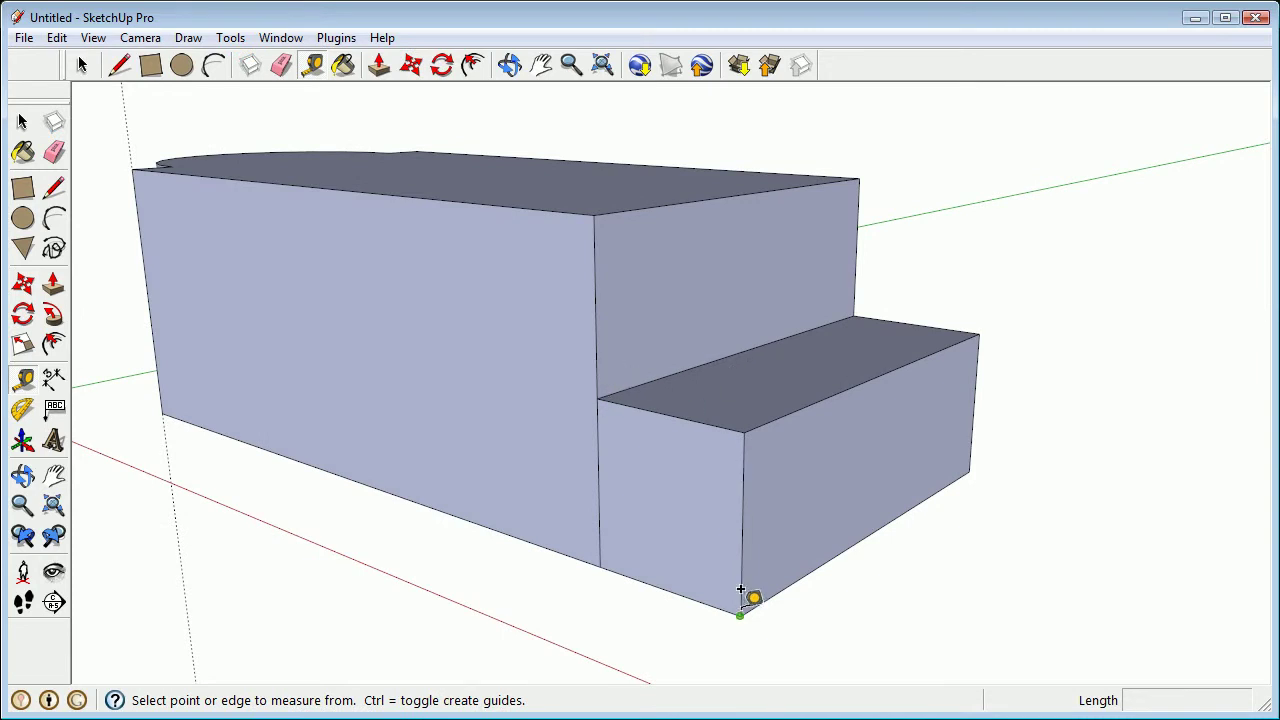
left_click(740, 615)
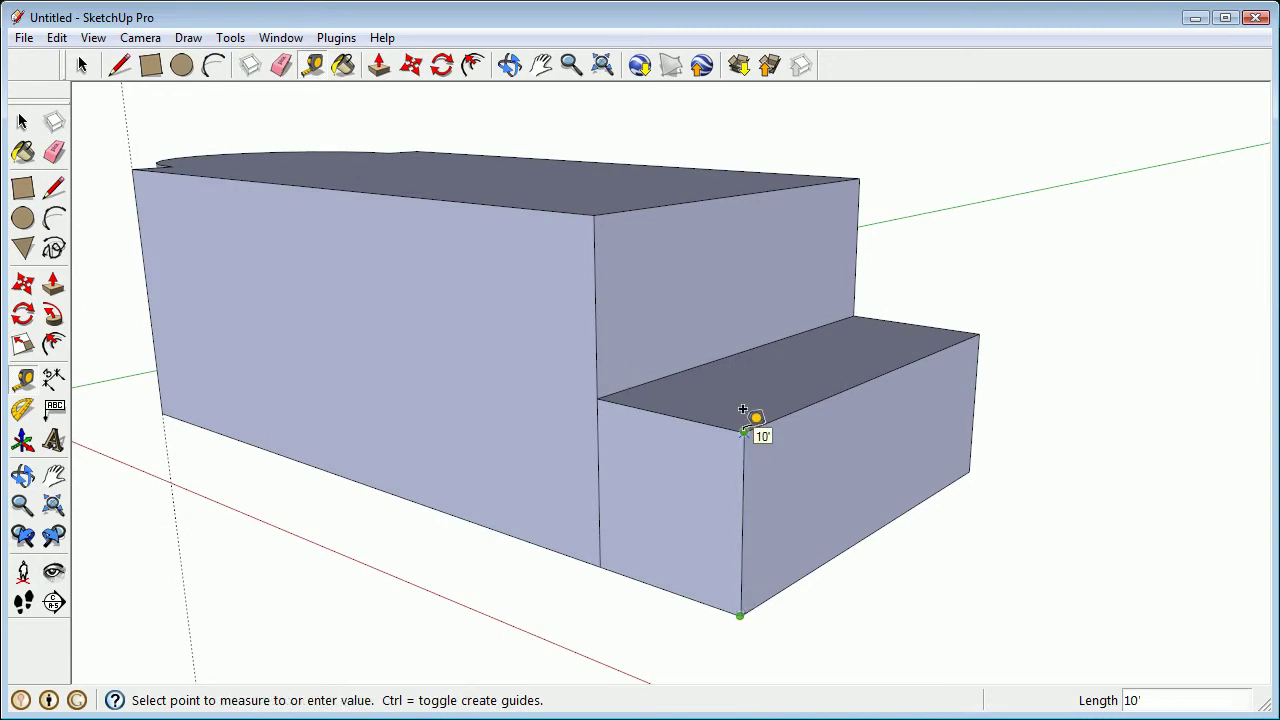
key("space")
Step: Erase the dotted guide lines around the building mass
scroll(514, 389, "down", 3)
mouse_move(514, 389)
middle_mouse_down()
mouse_move(557, 429)
mouse_move(323, 366)
mouse_move(363, 372)
mouse_move(314, 357)
mouse_move(309, 338)
middle_mouse_up()
scroll(325, 290, "up", 2)
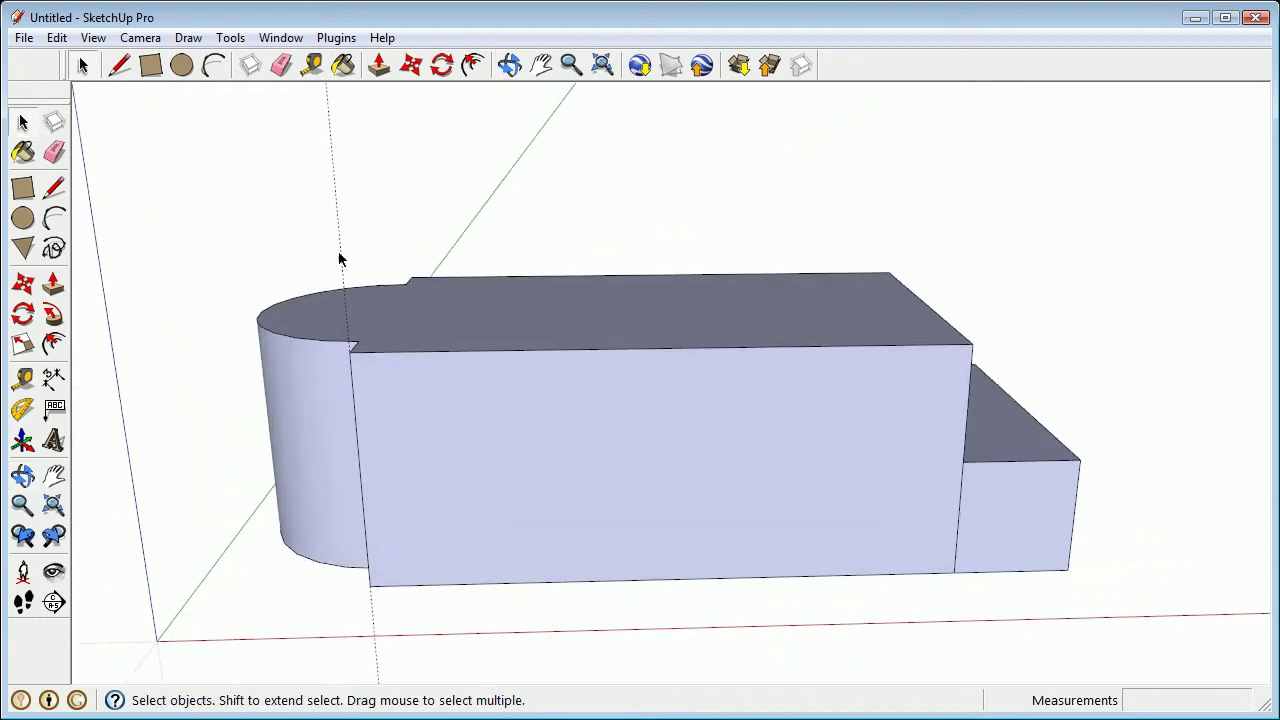
key("e")
mouse_move(366, 217)
middle_mouse_down()
mouse_move(477, 366)
mouse_move(434, 529)
middle_mouse_up()
scroll(419, 291, "up", 3)
mouse_move(419, 291)
middle_mouse_down()
mouse_move(723, 317)
mouse_move(923, 197)
mouse_move(1134, 163)
mouse_move(729, 280)
mouse_move(463, 311)
mouse_move(1146, 306)
mouse_move(853, 273)
mouse_move(974, 297)
mouse_move(871, 323)
mouse_move(817, 320)
middle_mouse_up()
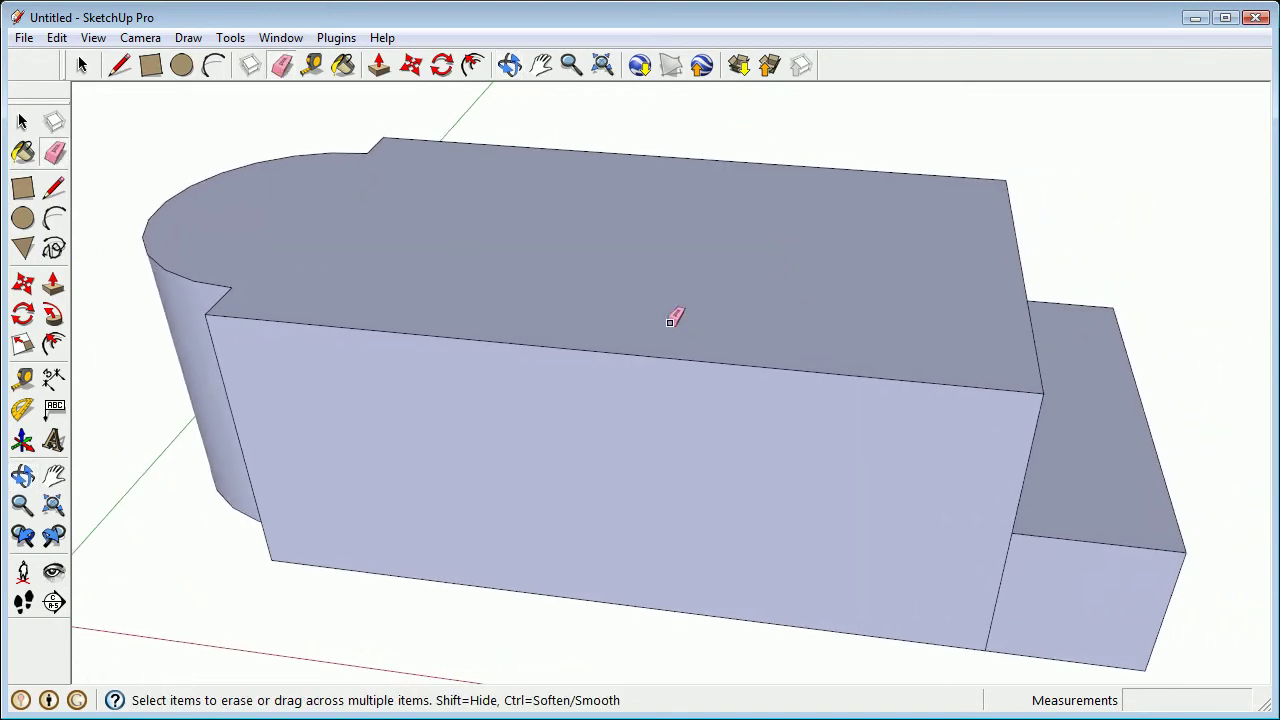
Step: Offset the outline of the main block's top face inward by 1'
left_click(54, 344)
middle_click_drag(266, 286, 372, 447)
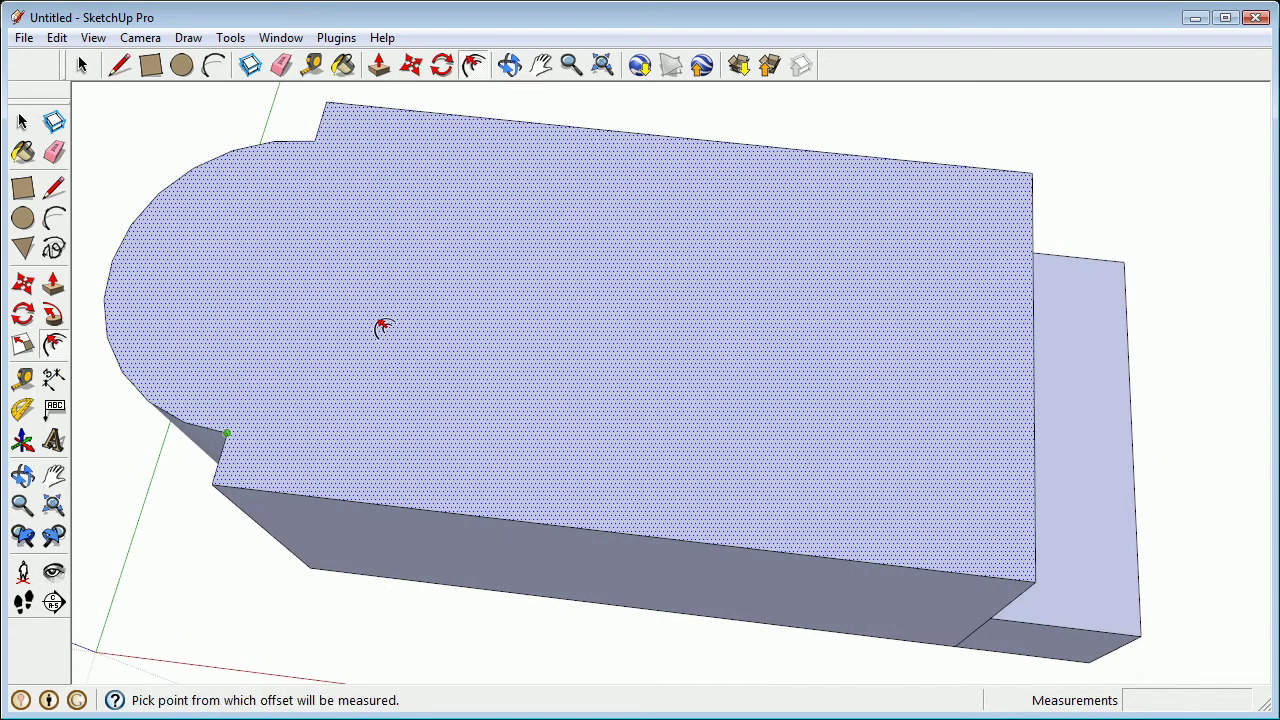
key("Escape")
left_click(33, 121)
left_click(559, 385)
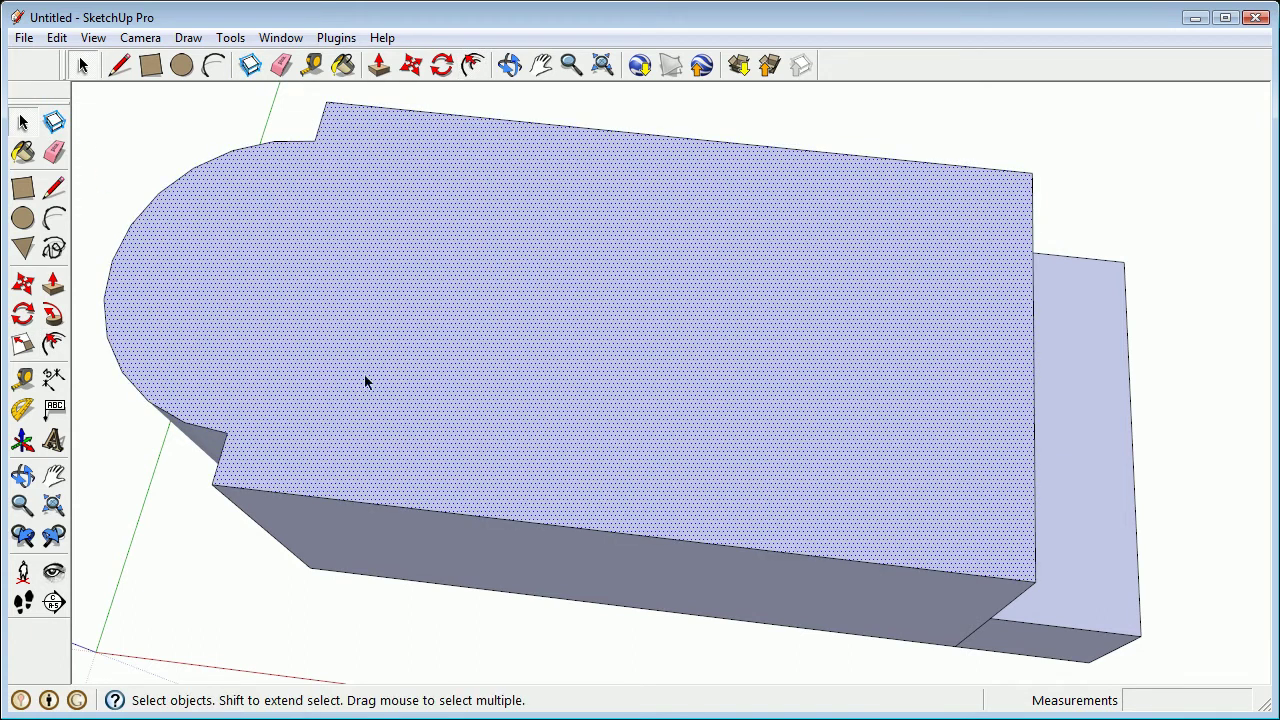
left_click(56, 345)
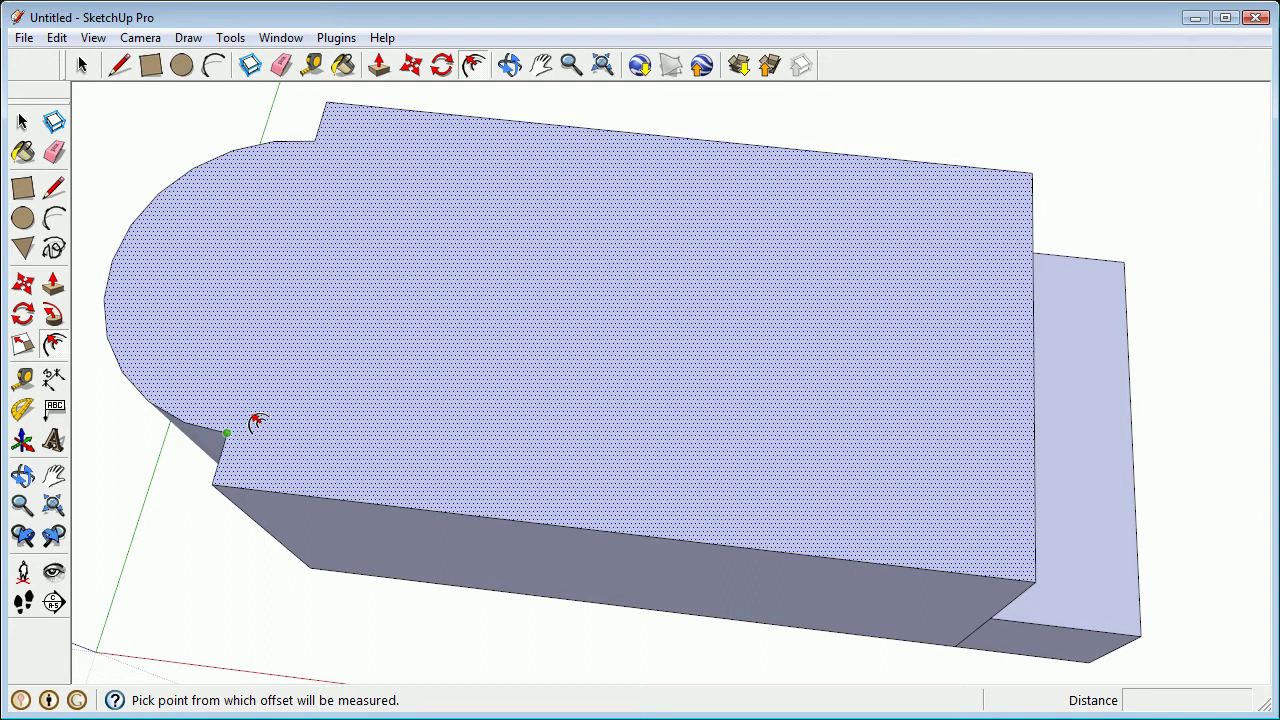
left_click(524, 506)
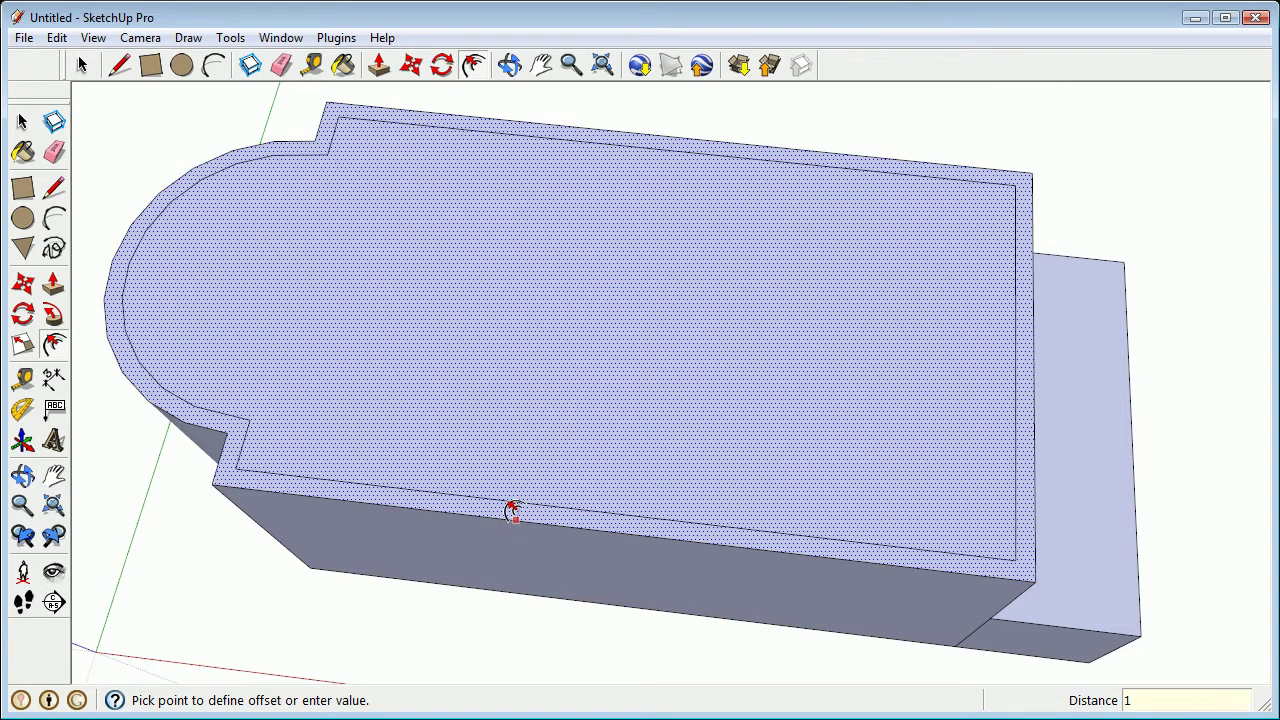
left_click(511, 510)
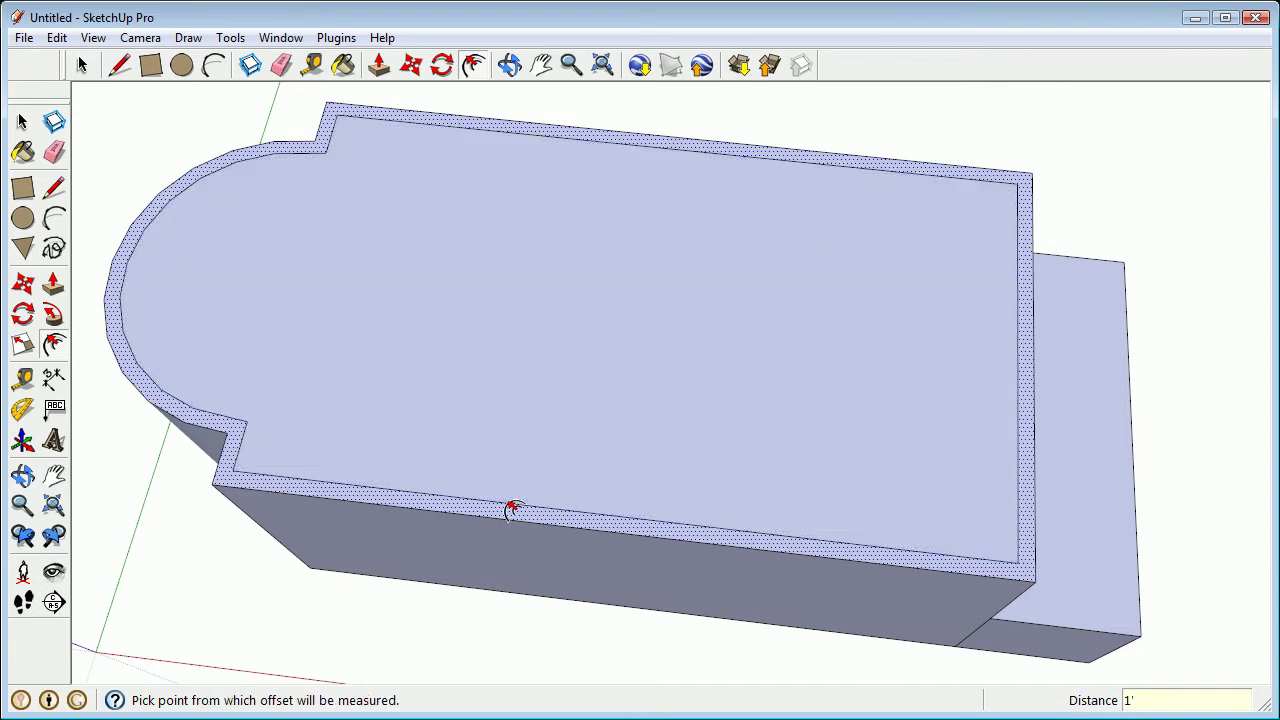
Step: Push/Pull the inner roof face of the main block down 3' to leave a parapet around it
middle_click_drag(869, 371, 930, 329)
key("p")
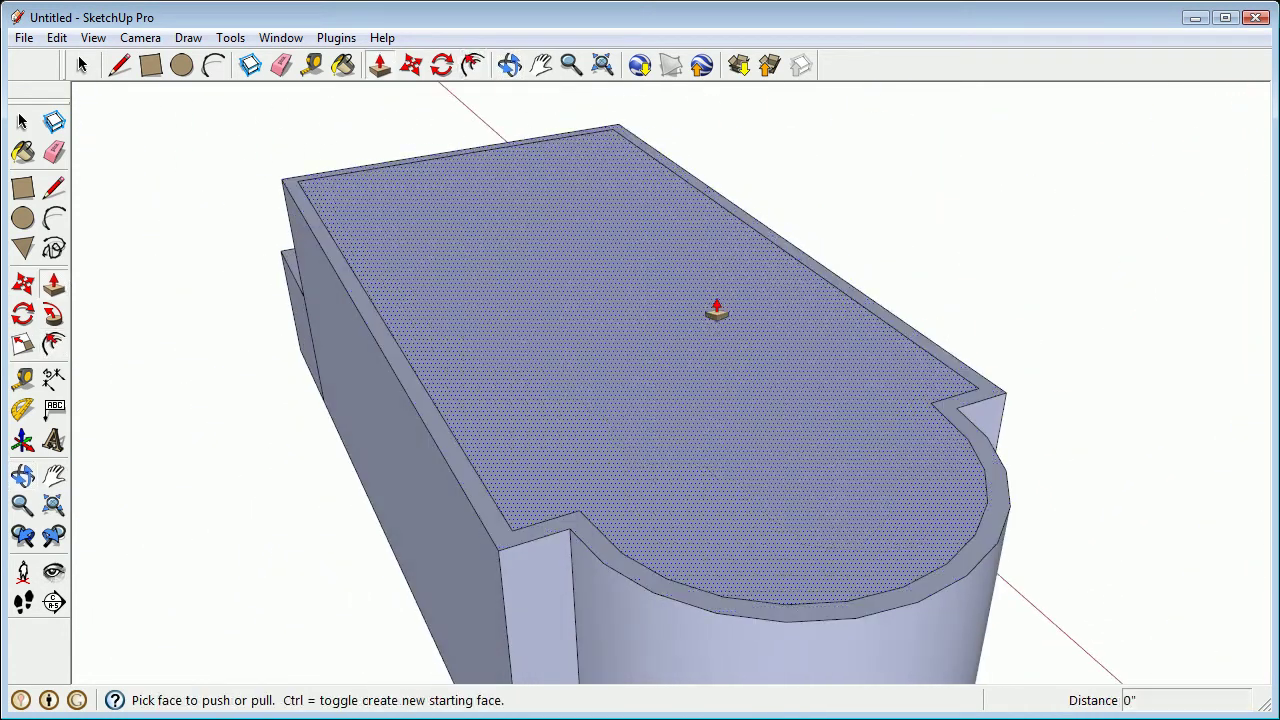
left_click(646, 268)
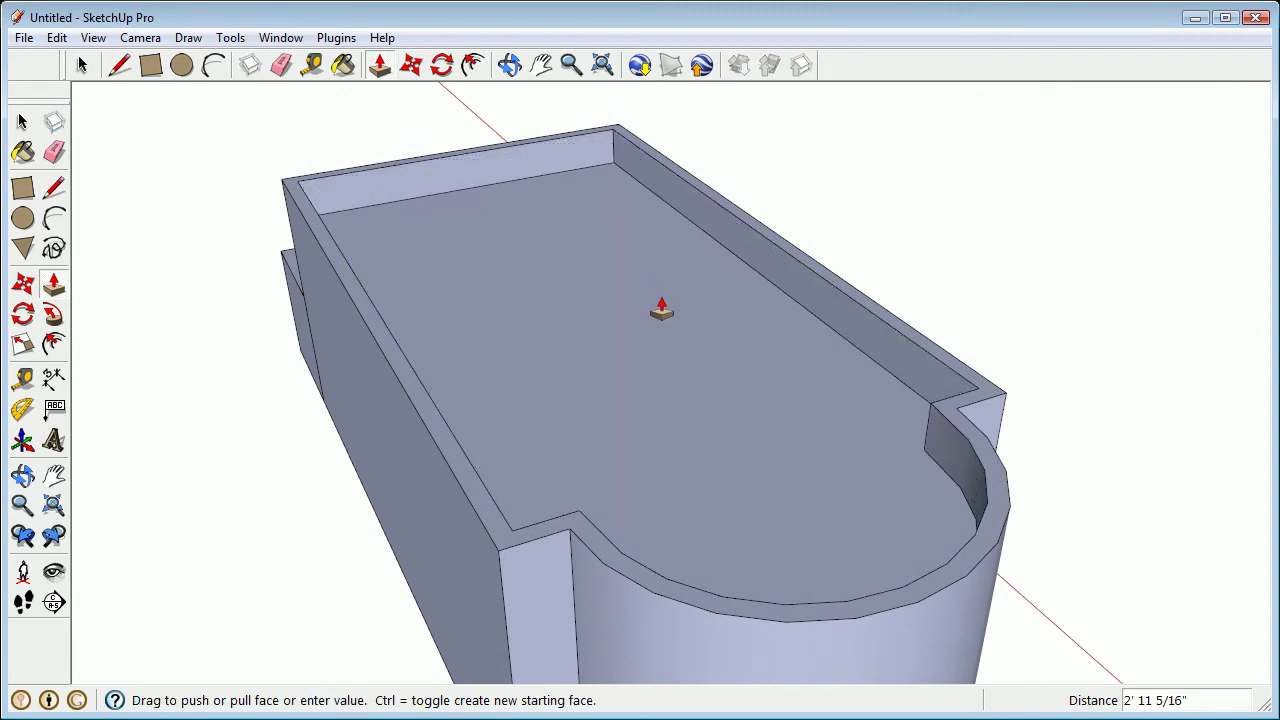
type("3'")
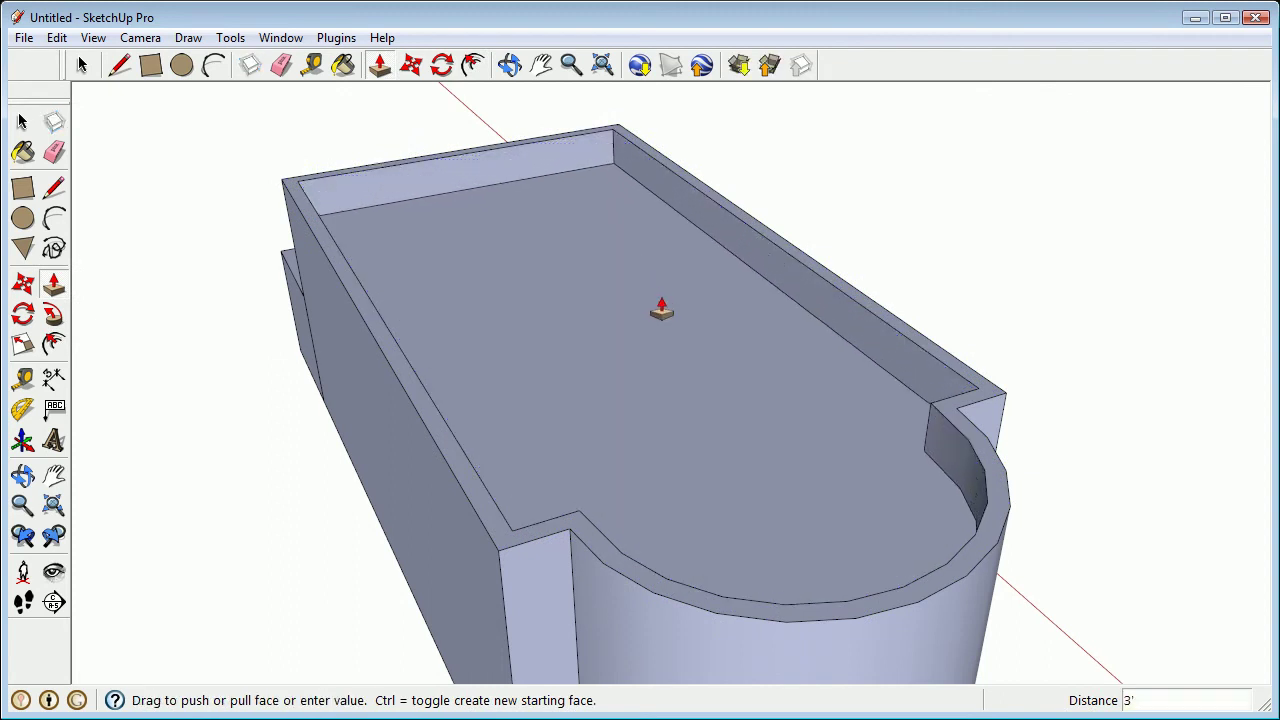
Step: Try to offset the whole outline of the lower block's top face inward, including the edge against the main block
middle_click_drag(563, 365, 885, 325)
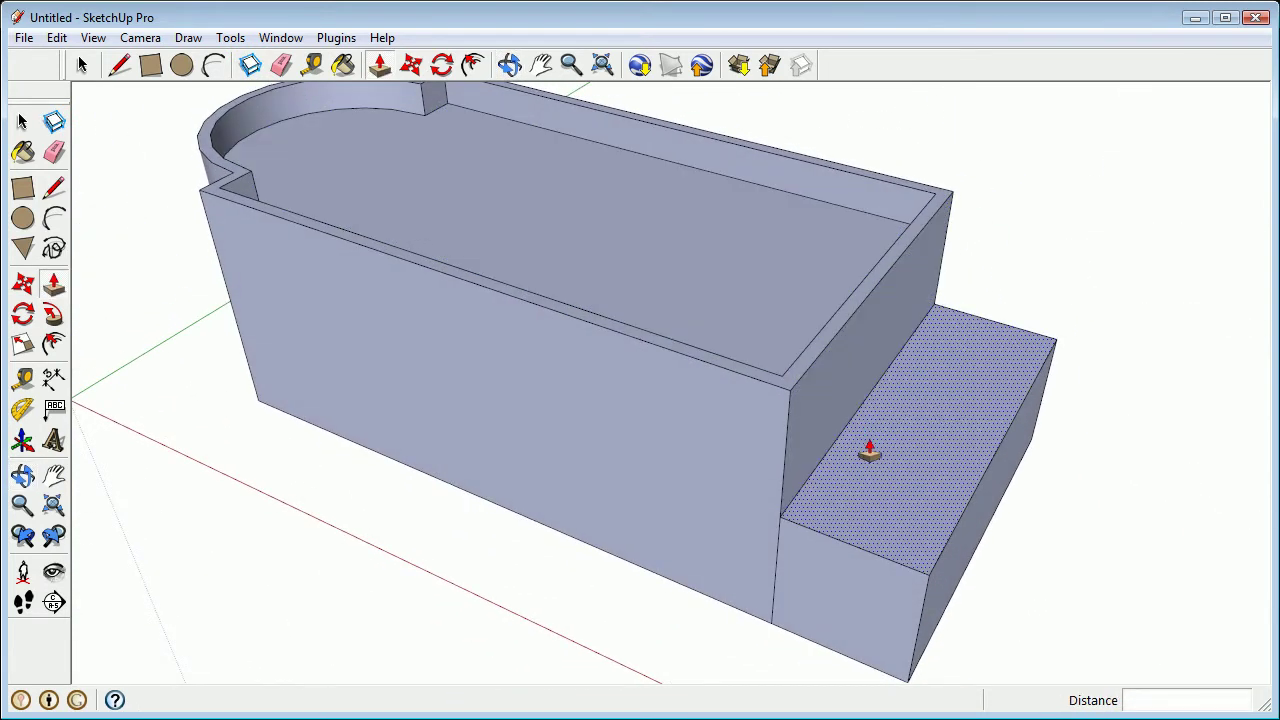
middle_click_drag(861, 477, 669, 420)
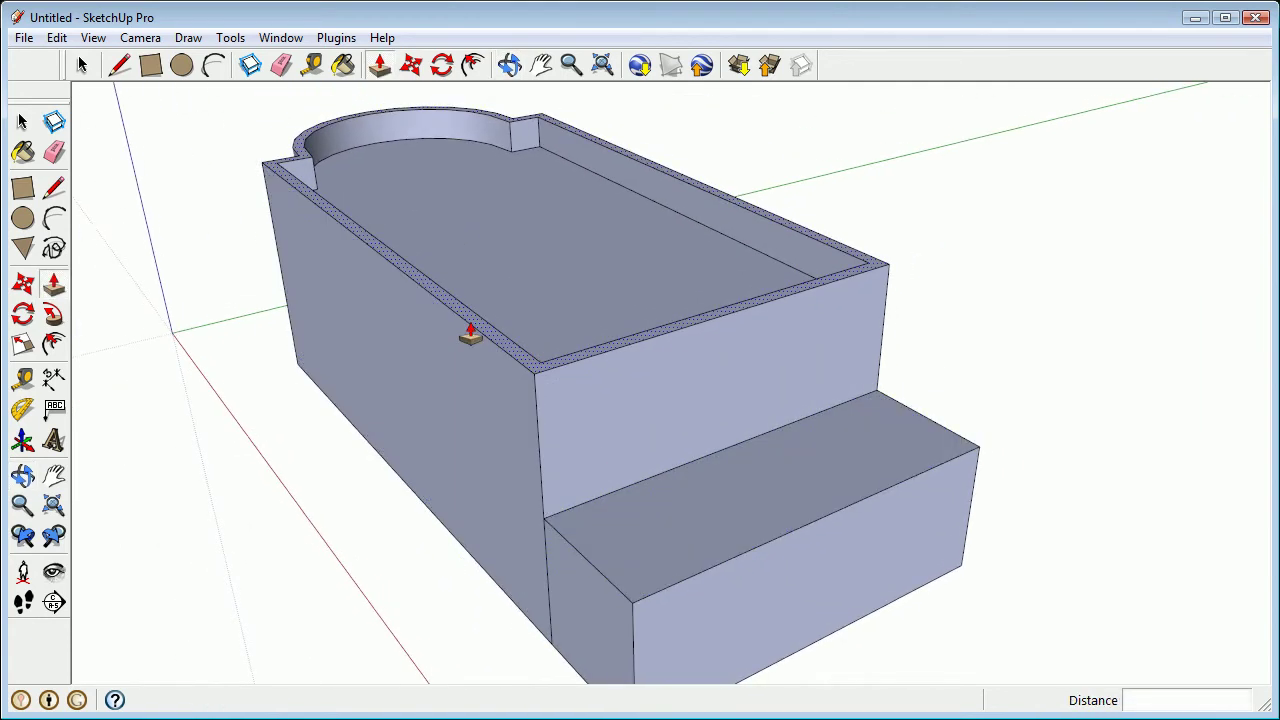
middle_click_drag(594, 451, 596, 495)
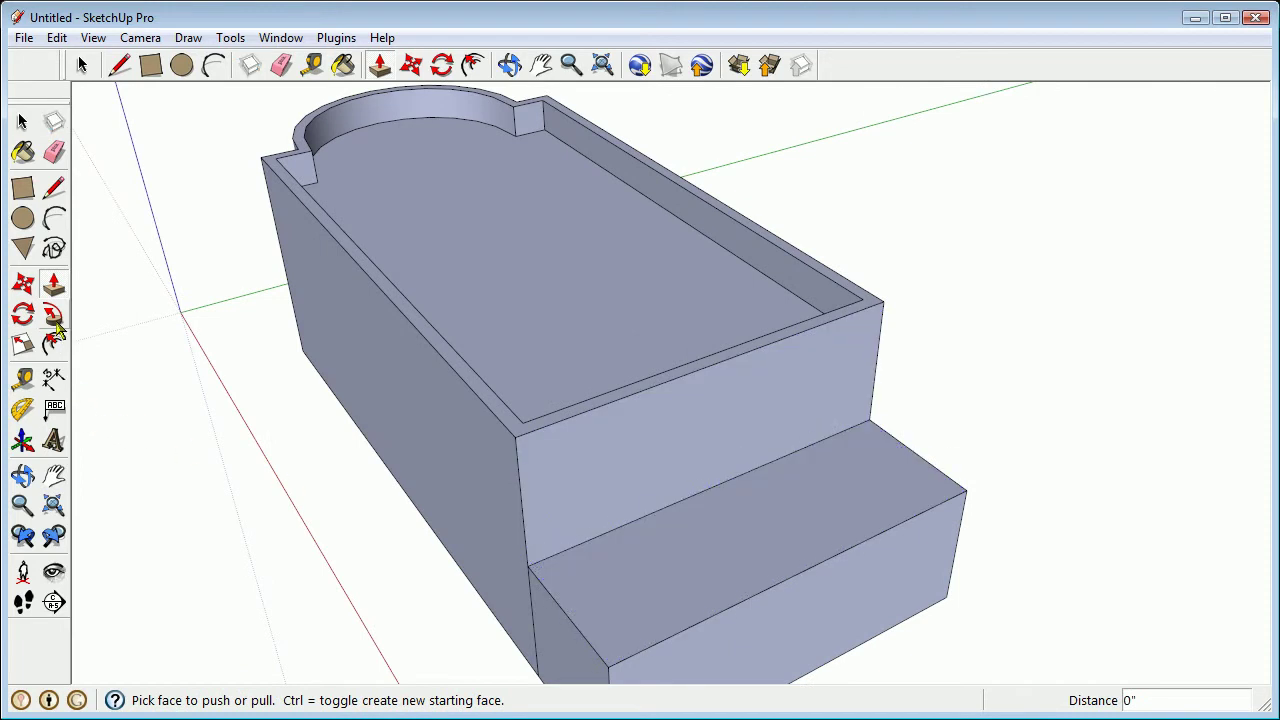
left_click(54, 340)
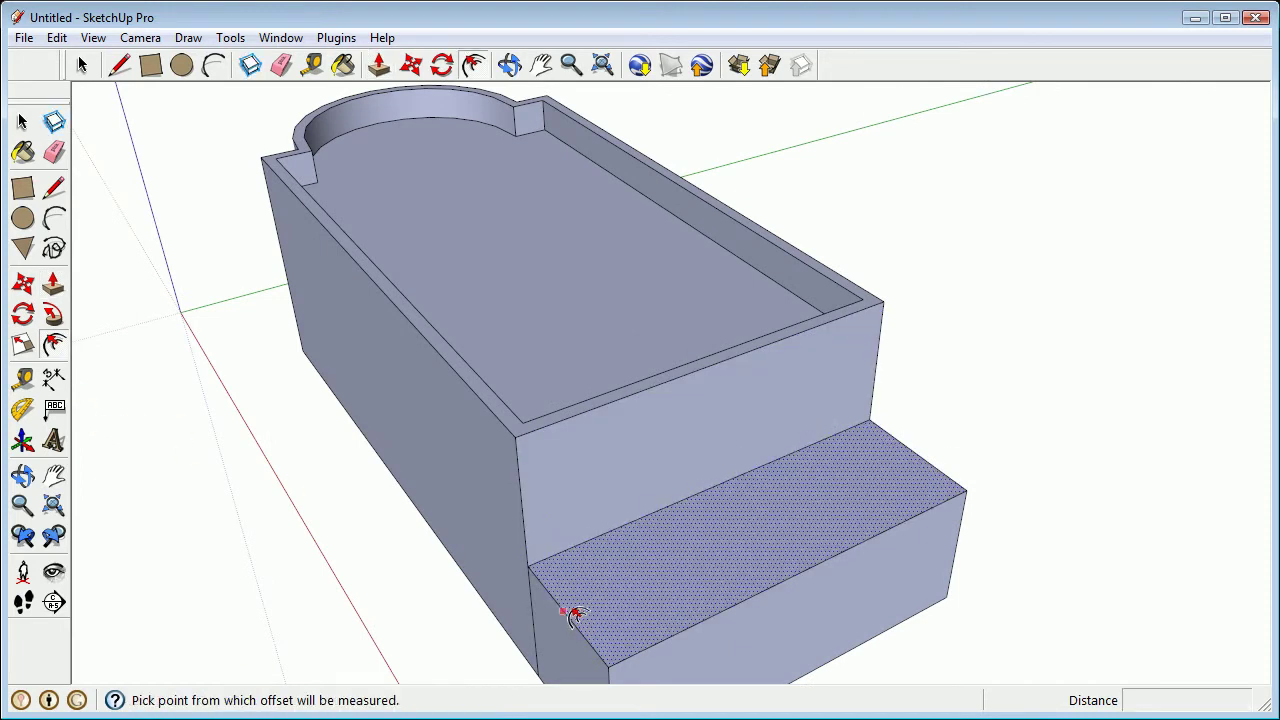
left_click(565, 598)
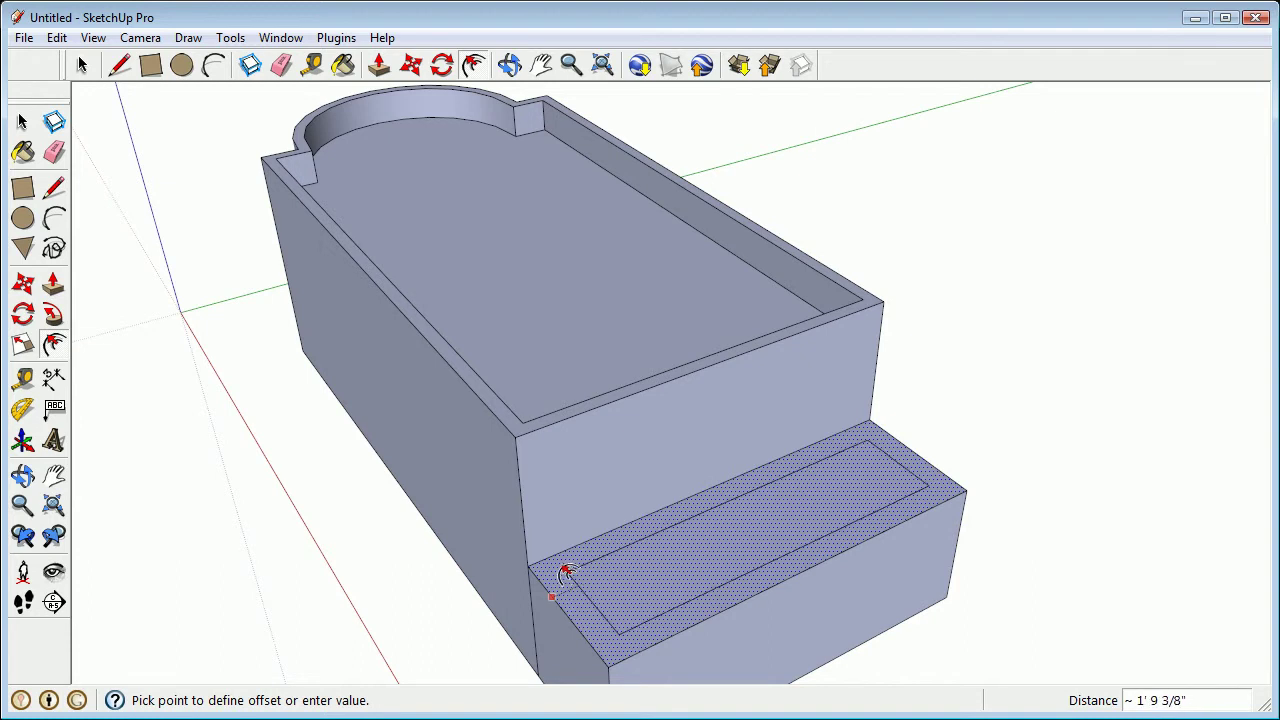
left_click(565, 572)
key("space")
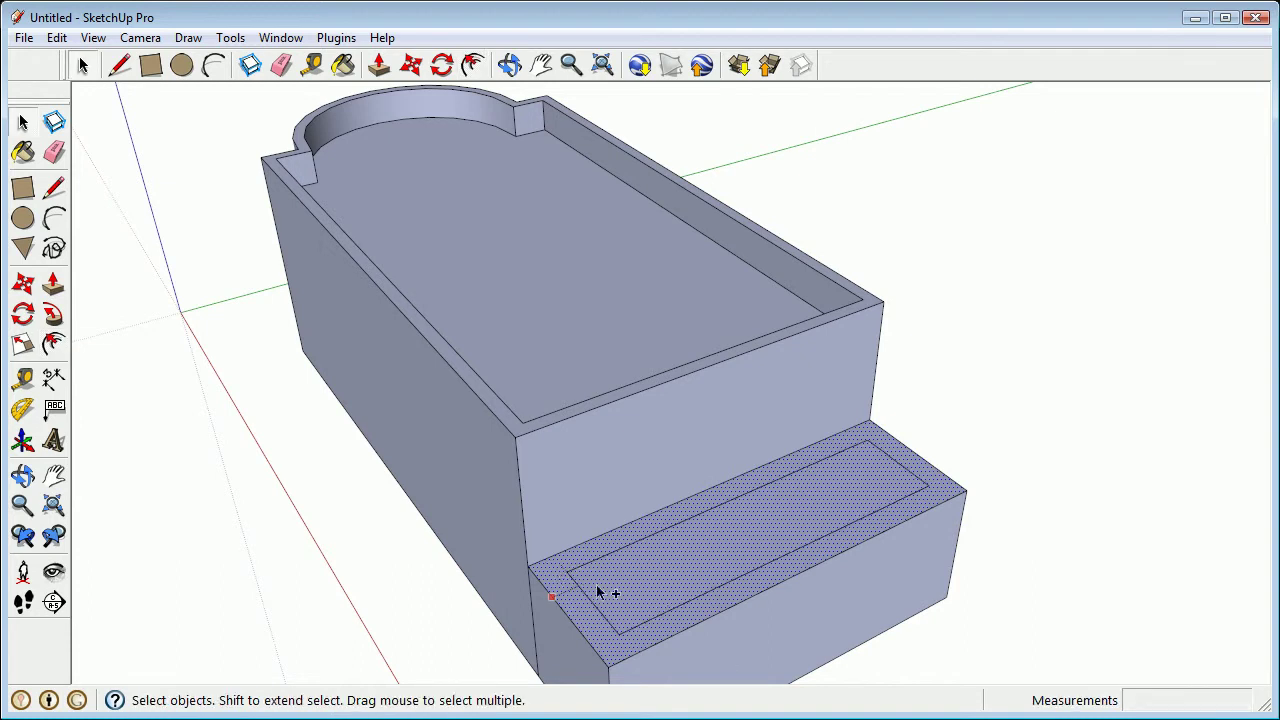
key("ctrl+z")
Step: Select only the three outer edges of the lower block's top face, excluding the edge against the main block
middle_click_drag(600, 566, 600, 509)
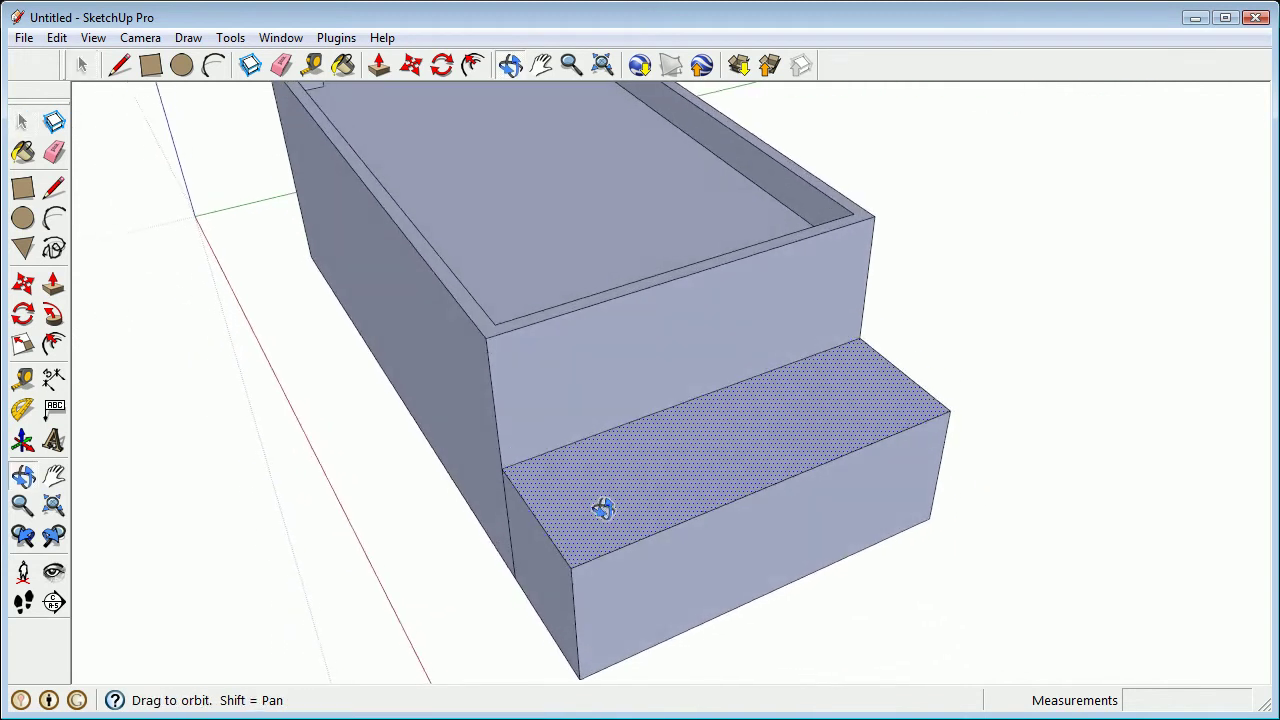
scroll(700, 485, "up", 2)
middle_click_drag(720, 480, 605, 448, "shift")
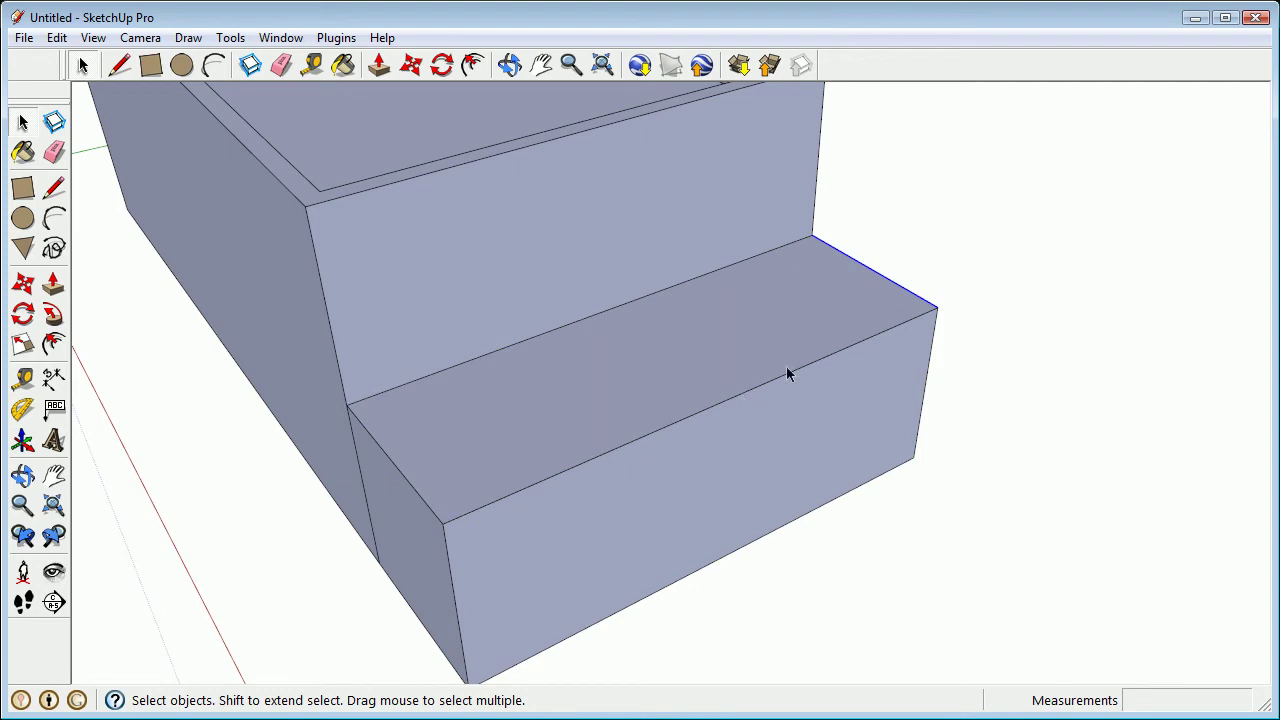
left_click(862, 342)
left_click(907, 291)
left_click(876, 341)
left_click(414, 485)
left_click(798, 368)
left_click(394, 462)
left_click(521, 494, "shift")
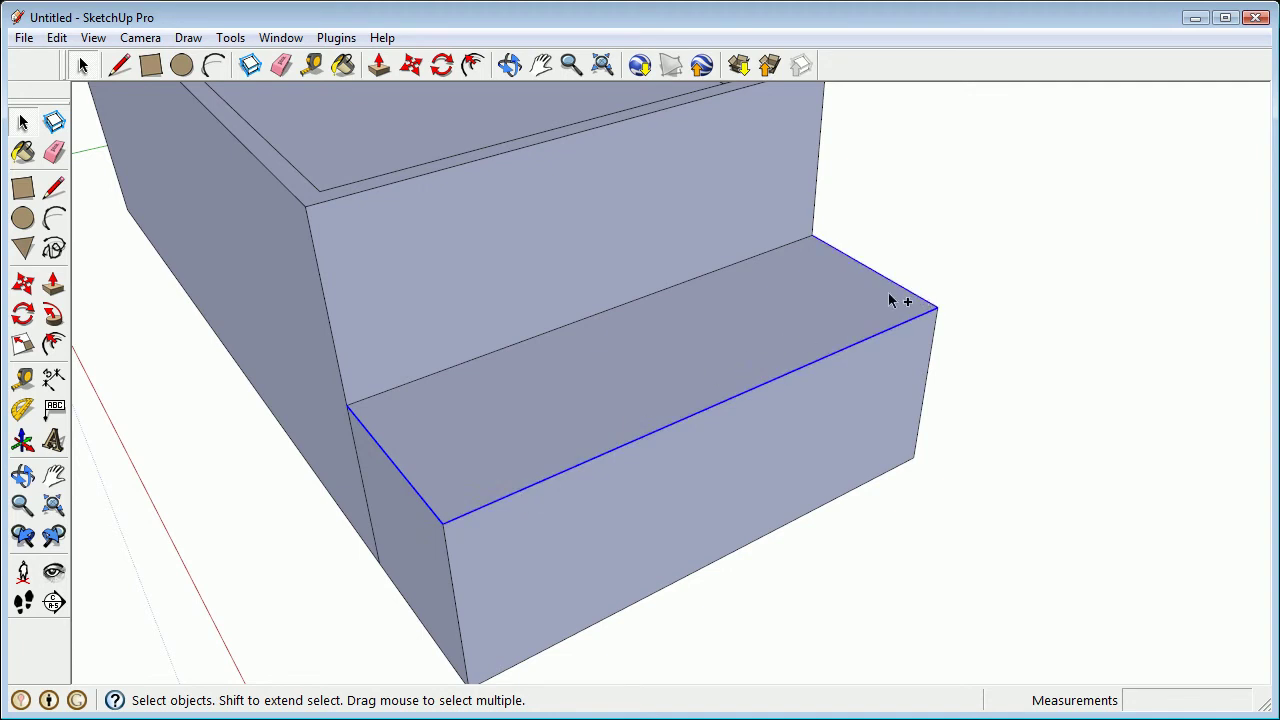
Step: Offset the three selected edges inward across the lower block's top face, matching the main parapet's inner corner
mouse_move(808, 326)
middle_mouse_down()
mouse_move(863, 303)
mouse_move(829, 354)
mouse_move(591, 400)
mouse_move(672, 337)
mouse_move(654, 271)
mouse_move(597, 237)
mouse_move(362, 297)
middle_mouse_up()
left_click(53, 344)
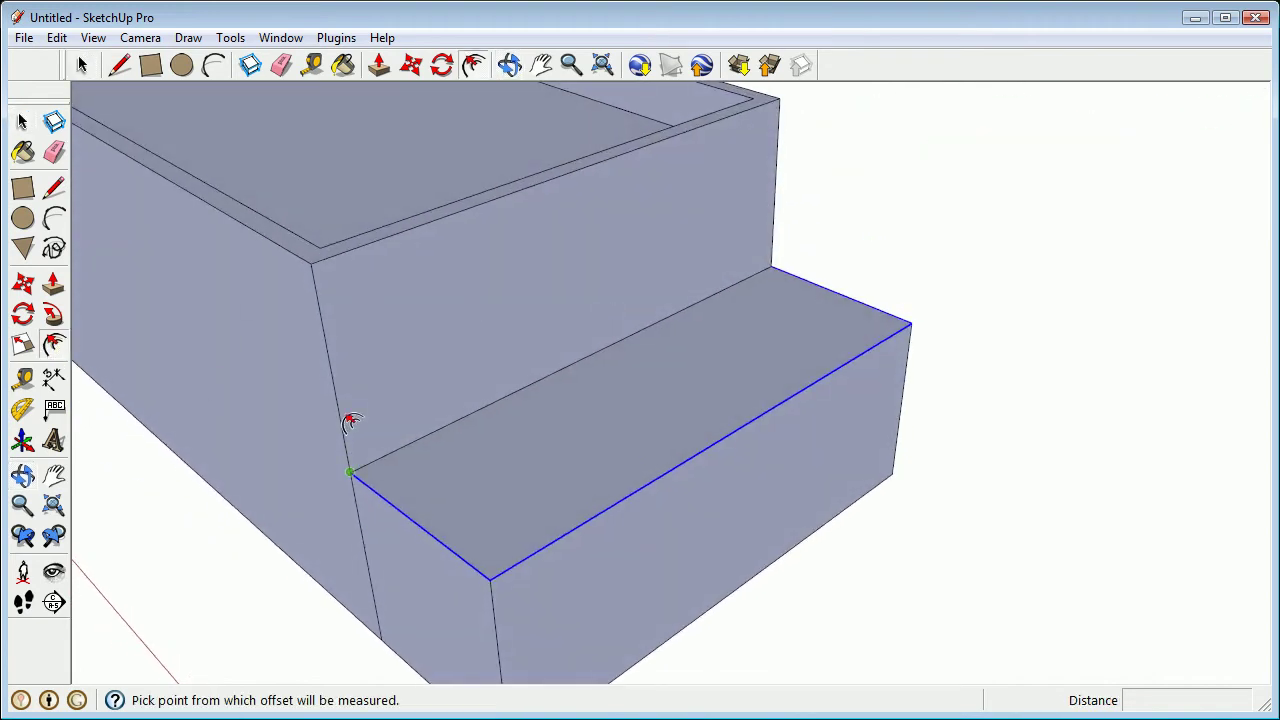
middle_click_drag(408, 490, 405, 565)
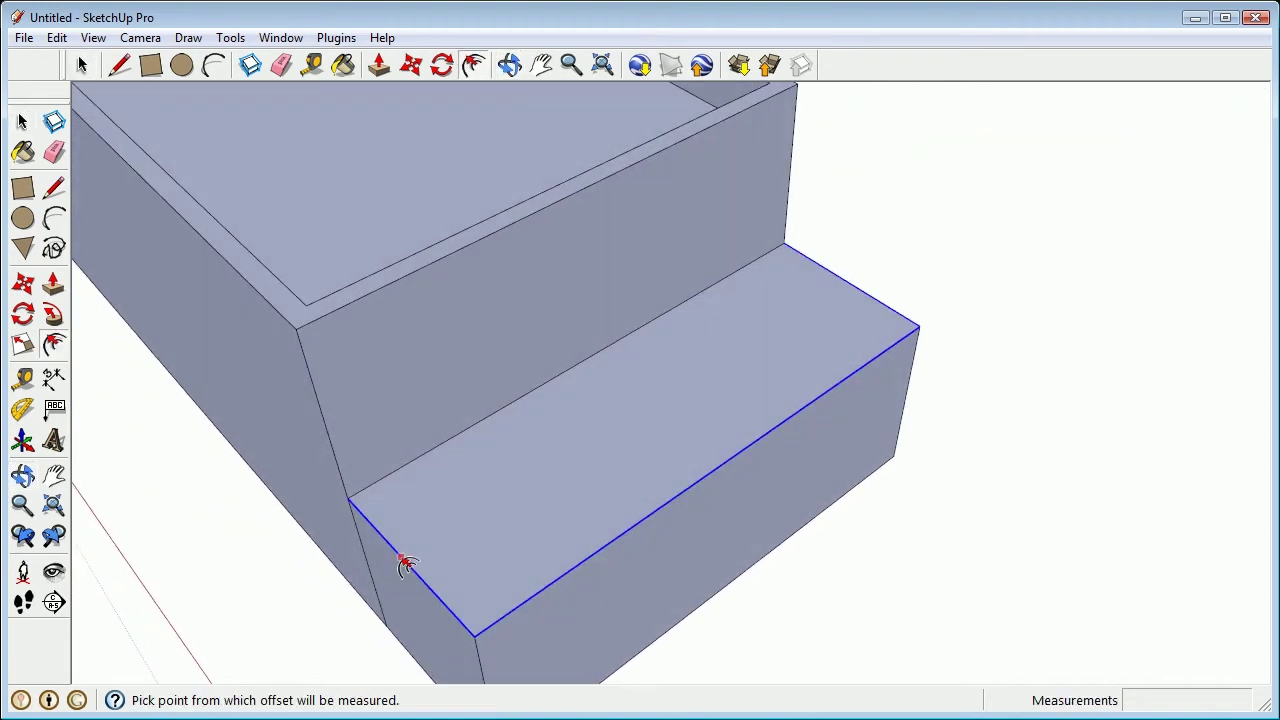
left_click(404, 562)
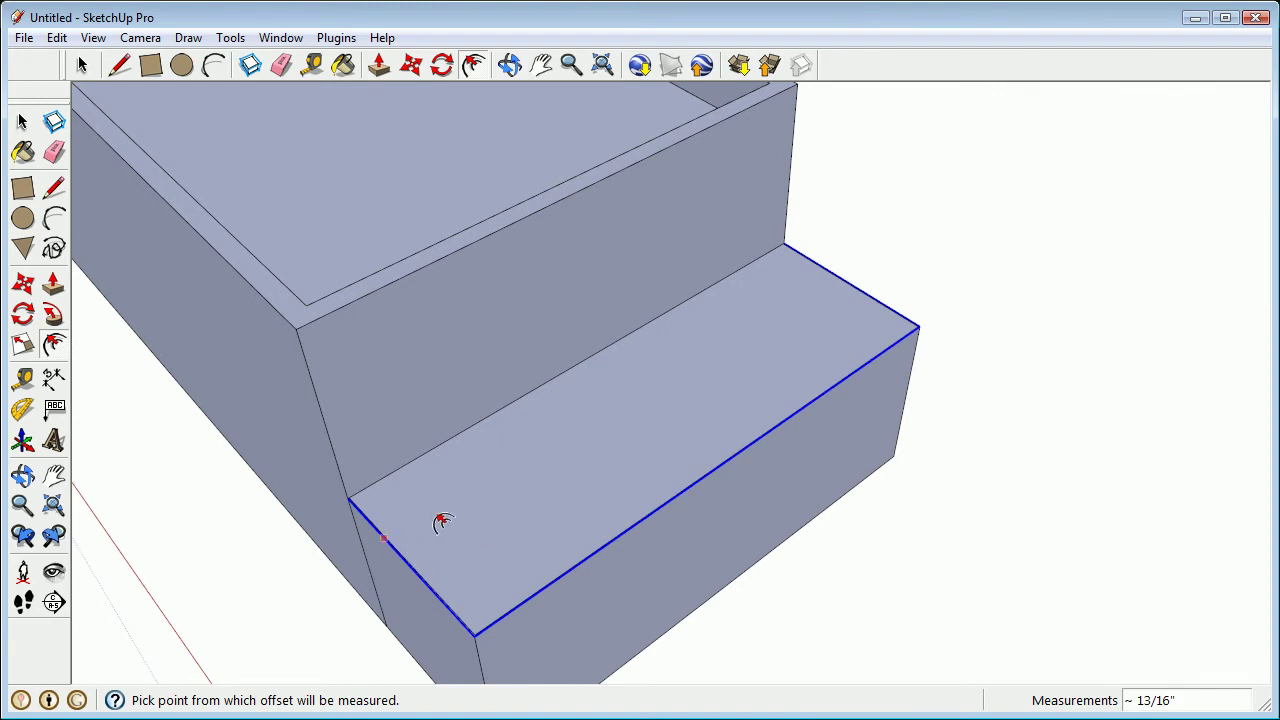
scroll(443, 606, "up", 3)
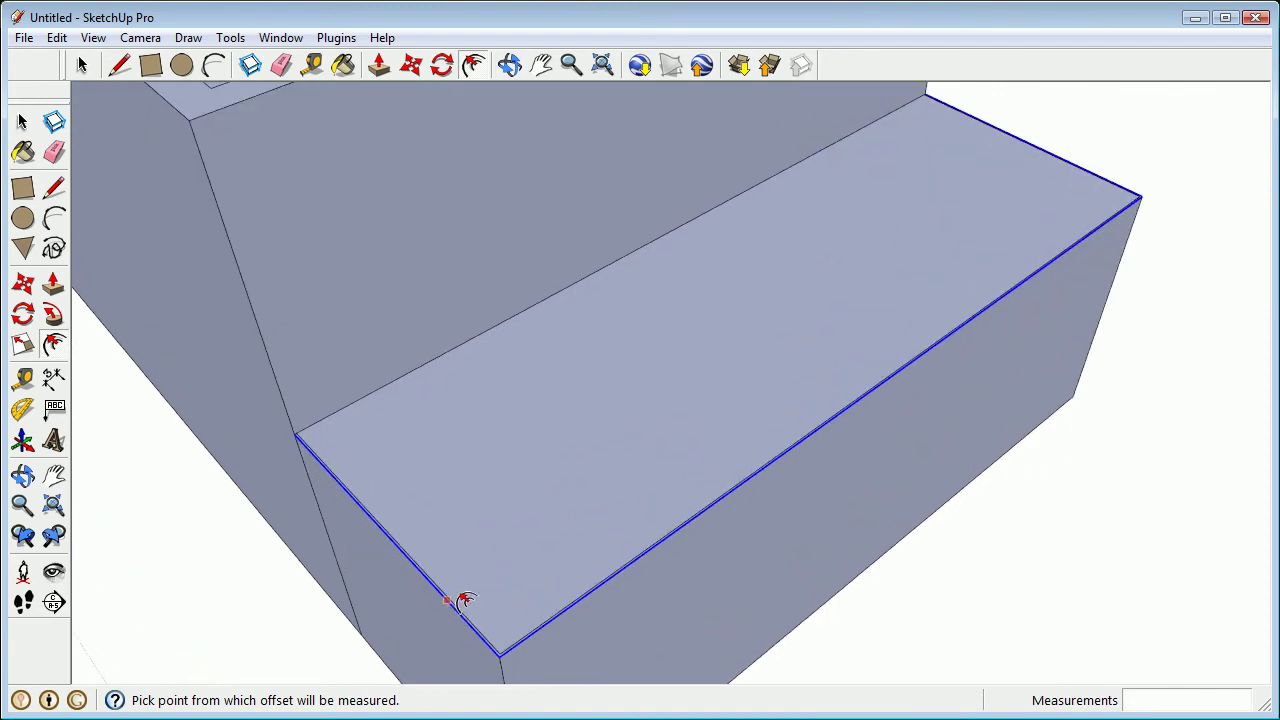
left_click(424, 550)
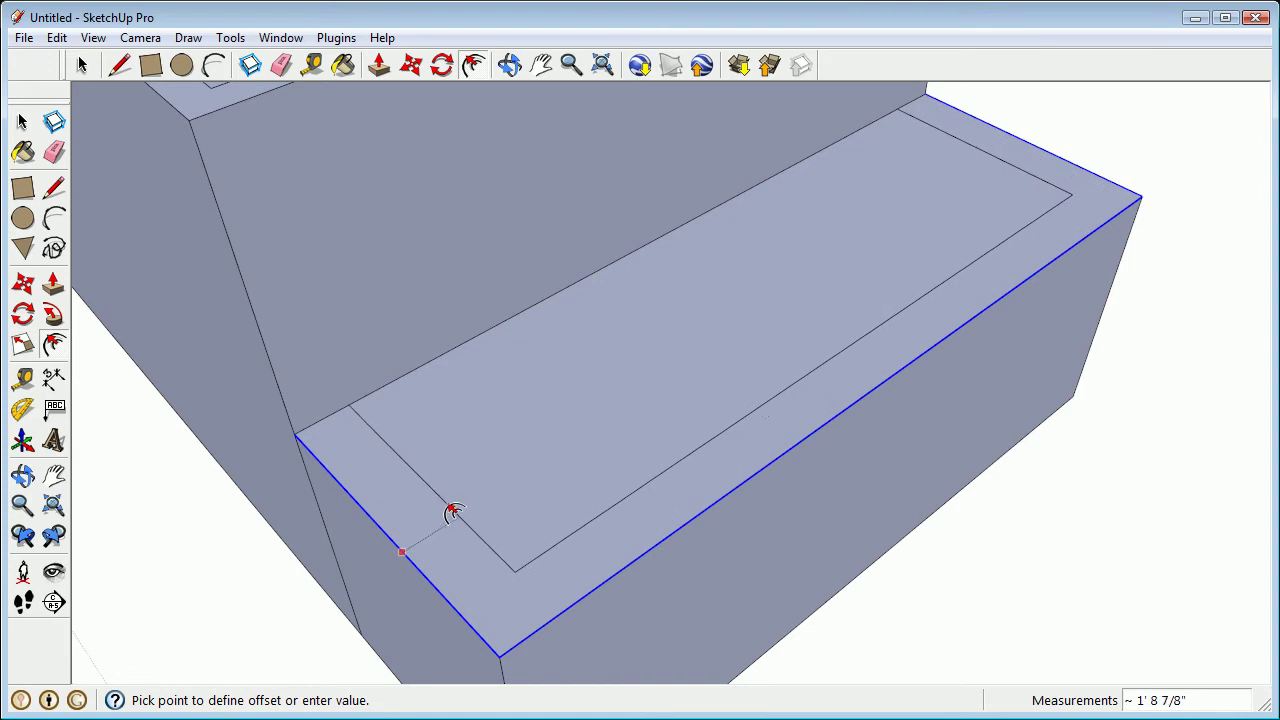
scroll(434, 486, "down", 3)
middle_click_drag(434, 486, 380, 403)
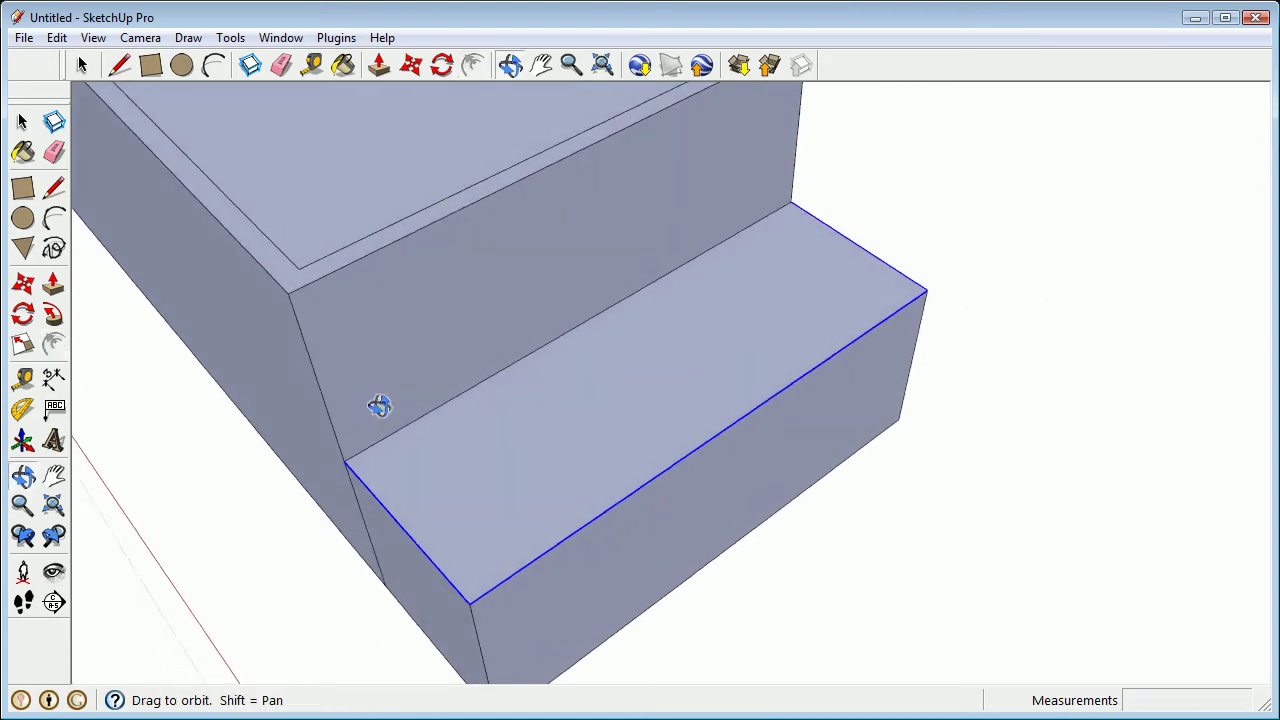
scroll(417, 543, "up", 3)
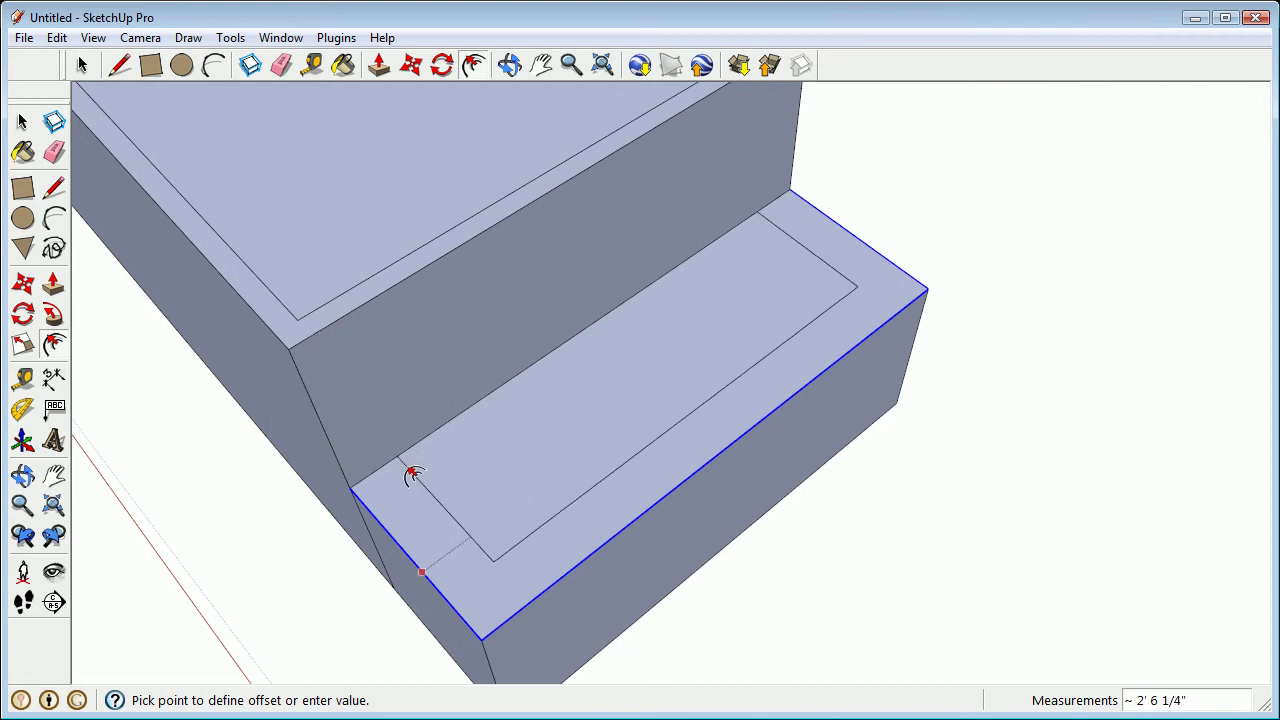
left_click(303, 324)
Step: Push/Pull the outer strip on the lower block's top up 3' to form its parapet
mouse_move(485, 423)
middle_mouse_down()
mouse_move(386, 214)
mouse_move(477, 240)
mouse_move(440, 331)
mouse_move(429, 485)
mouse_move(349, 543)
middle_mouse_up()
scroll(429, 477, "up", 1)
key("p")
left_click(363, 523)
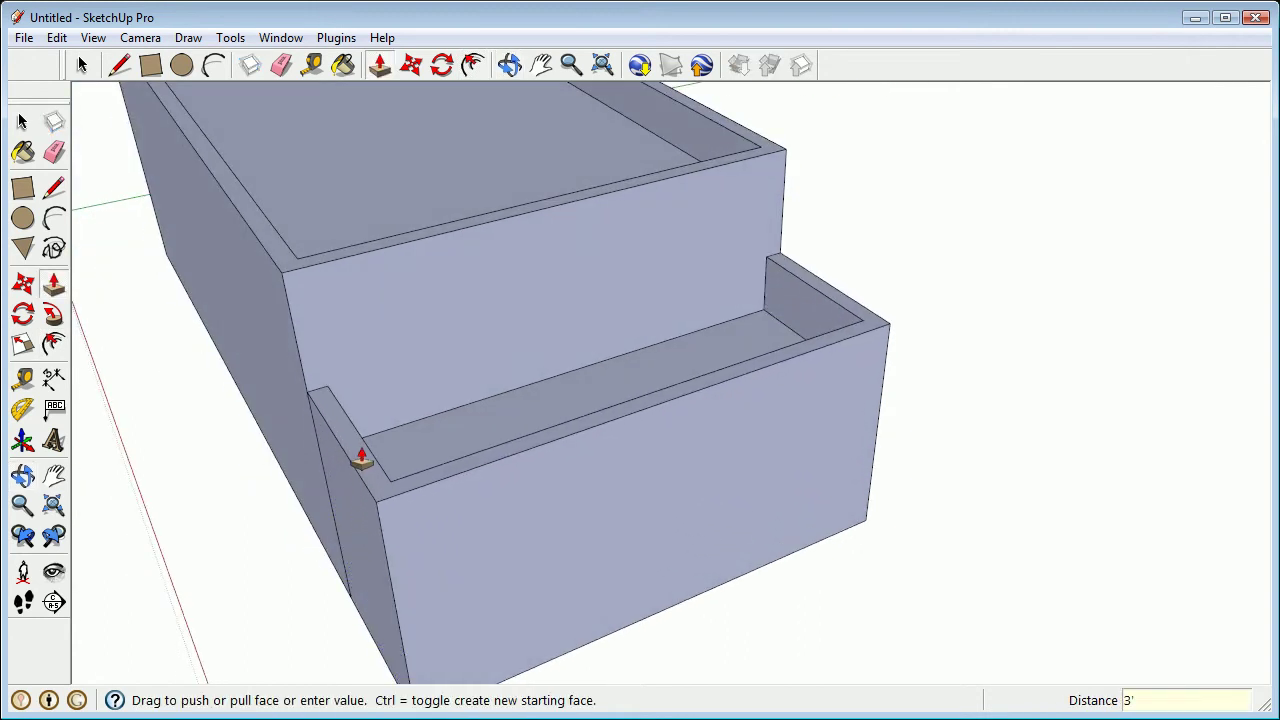
key("Return")
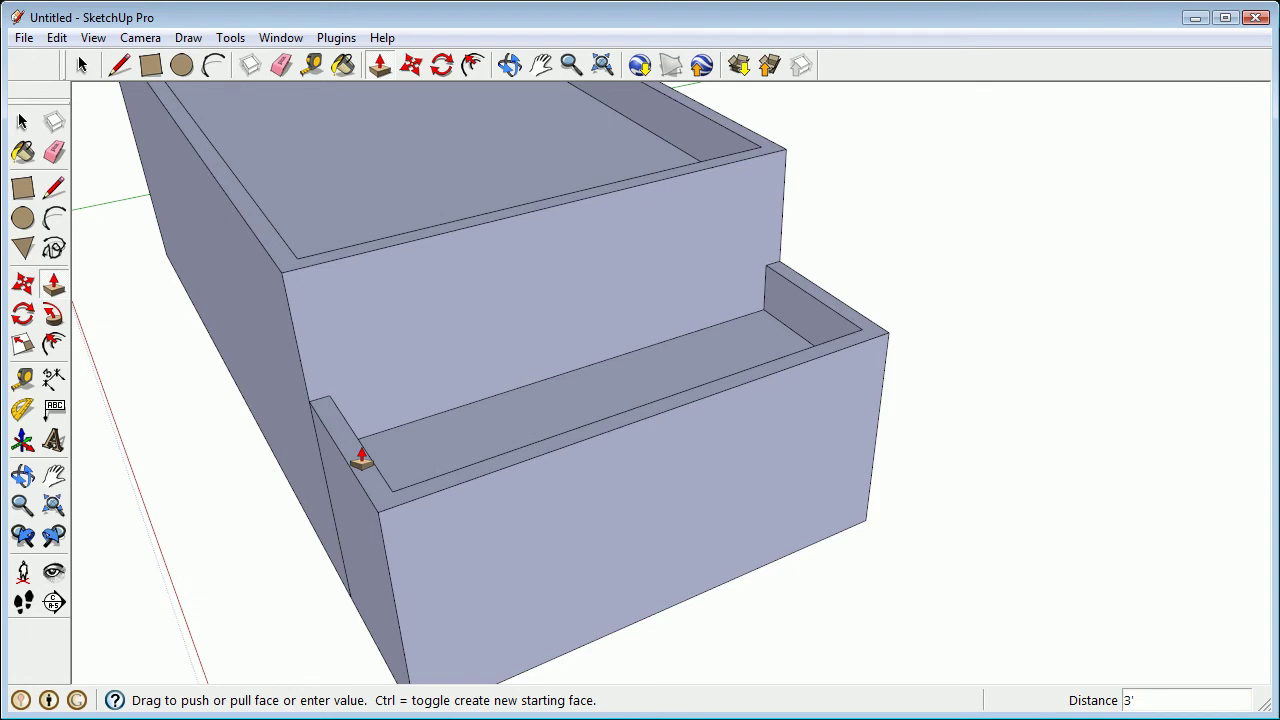
Step: Draw a closed stepped molding profile on the long side wall at the main parapet's outer top corner, with a bottom edge about 2 3/8" long
middle_click_drag(362, 458, 238, 261)
key("p")
middle_click_drag(1054, 528, 820, 488)
middle_click_drag(775, 377, 600, 337)
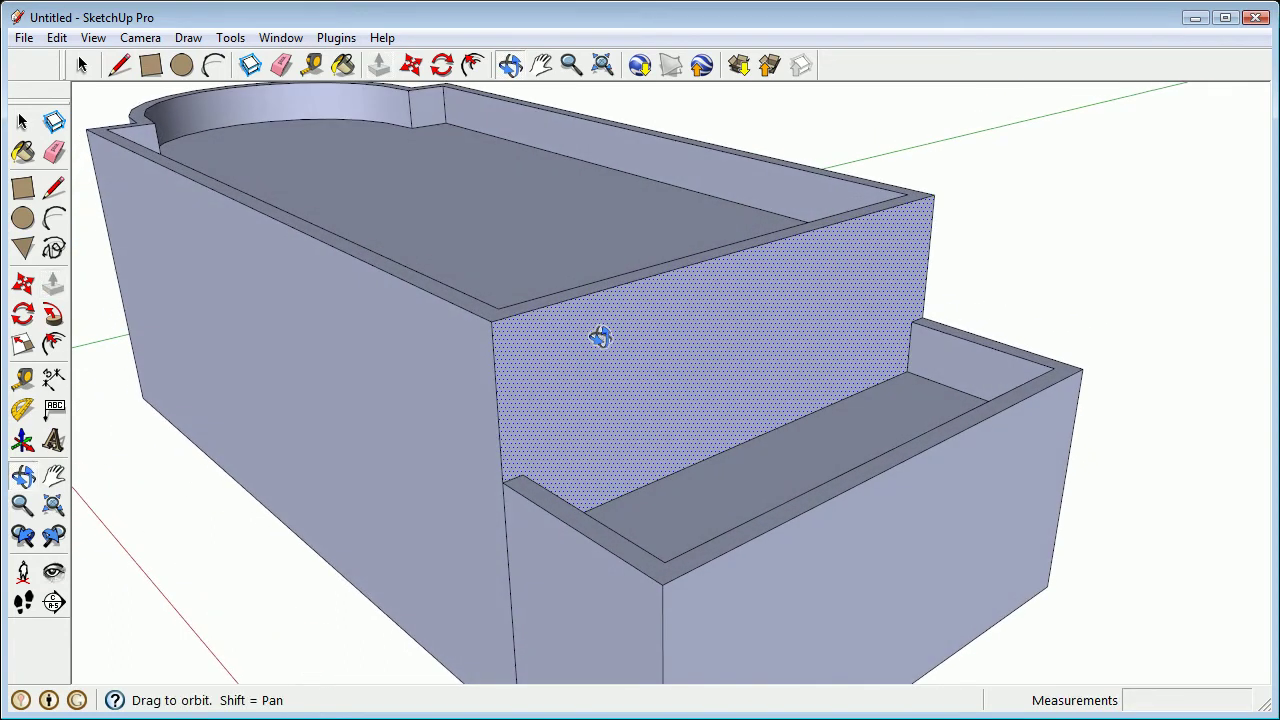
scroll(588, 398, "down", 3)
scroll(570, 395, "up", 2)
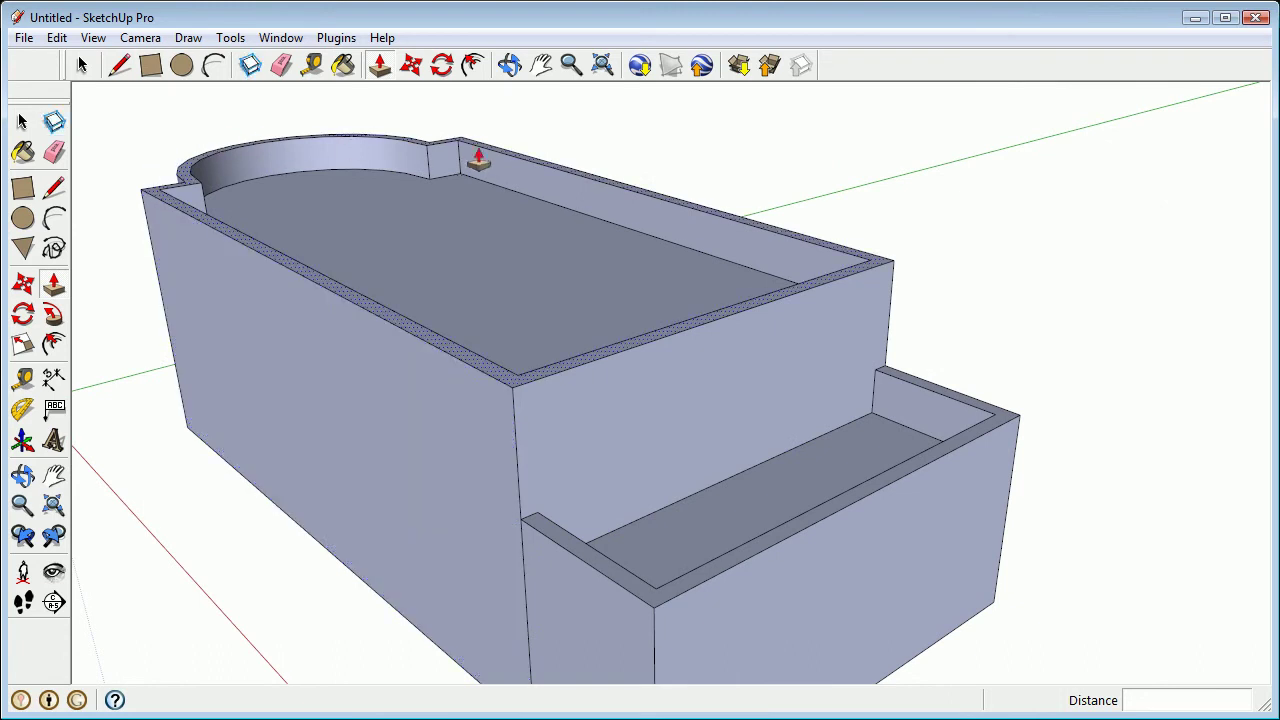
scroll(424, 402, "up", 5)
middle_click_drag(557, 369, 346, 248)
scroll(480, 480, "up", 3)
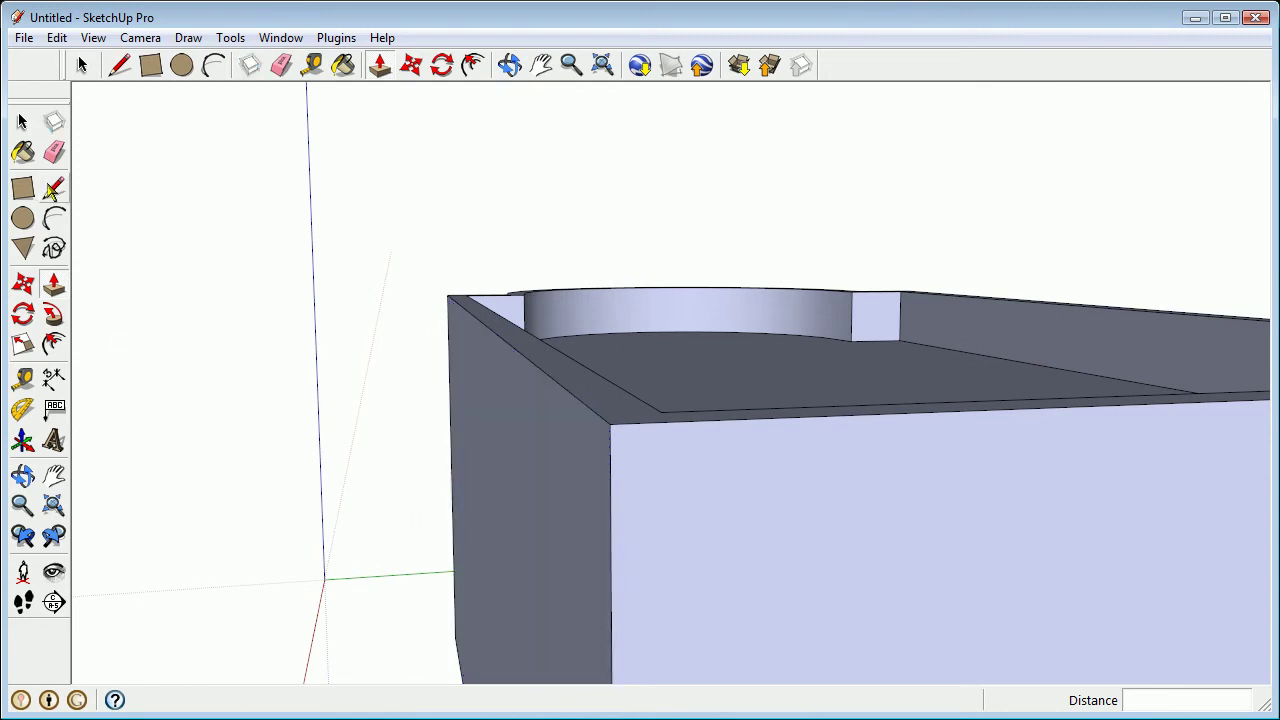
left_click(56, 190)
scroll(610, 424, "up", 2)
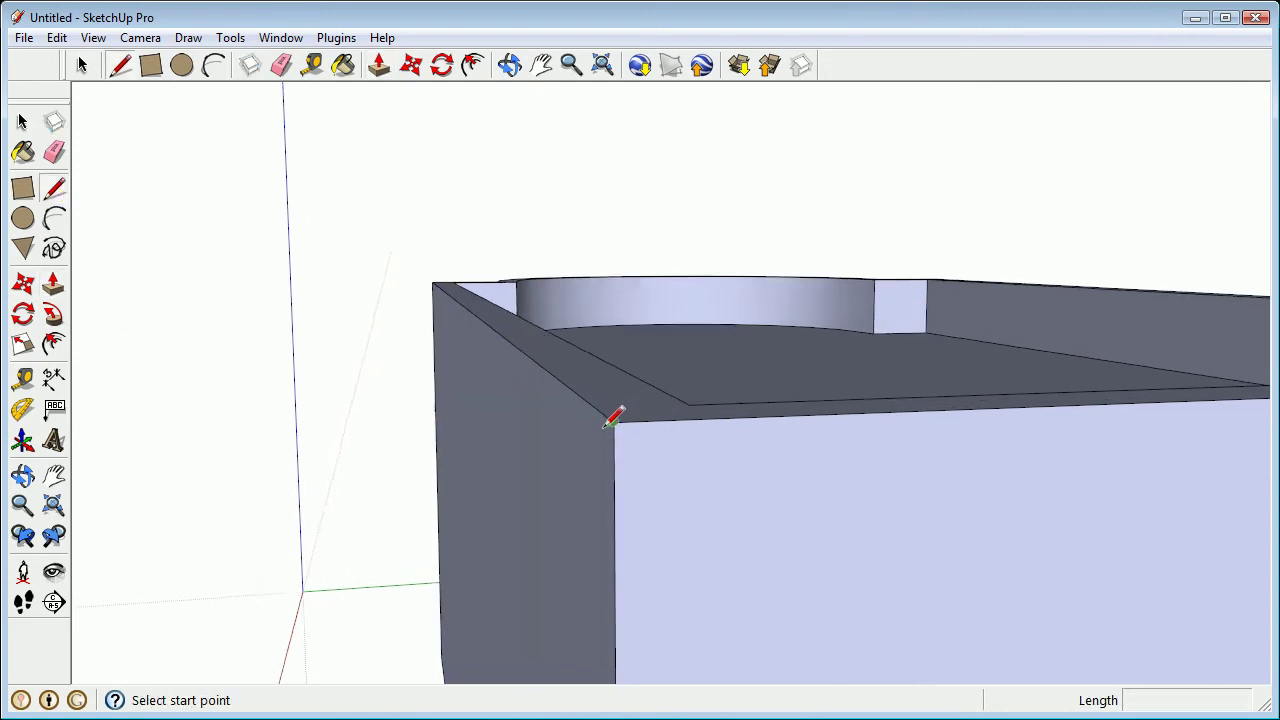
left_click(614, 419)
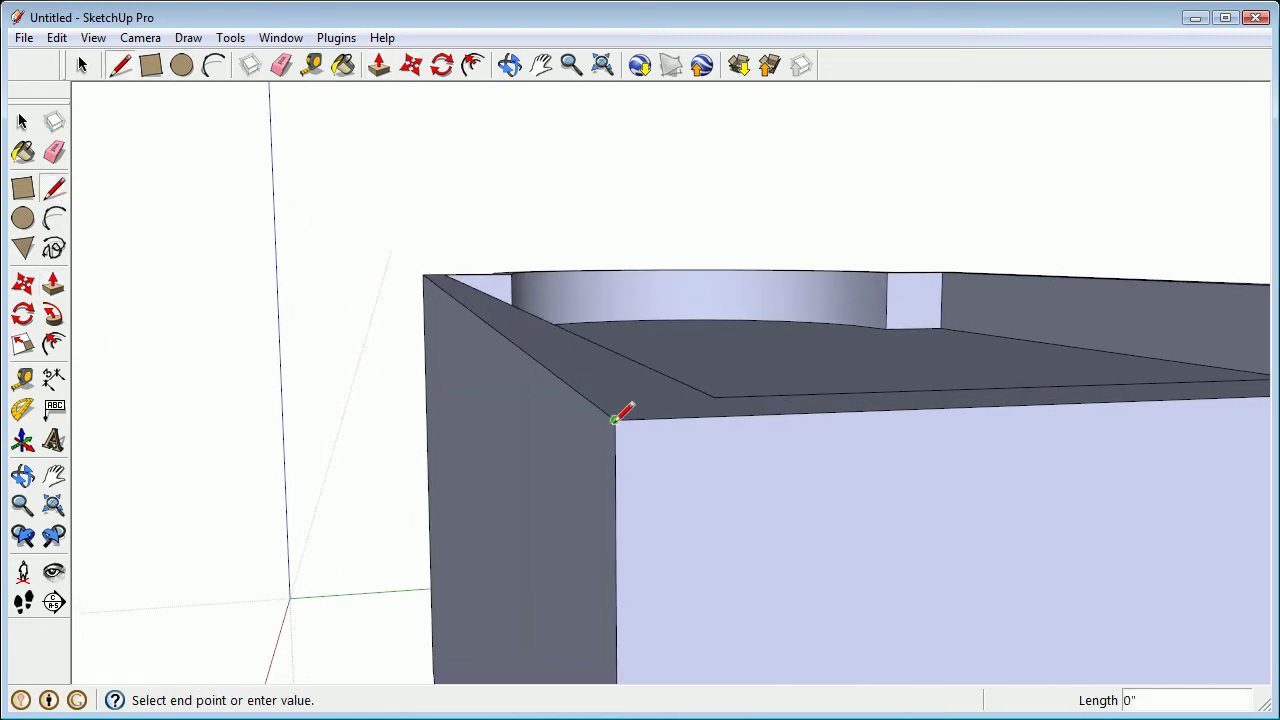
left_click(557, 422)
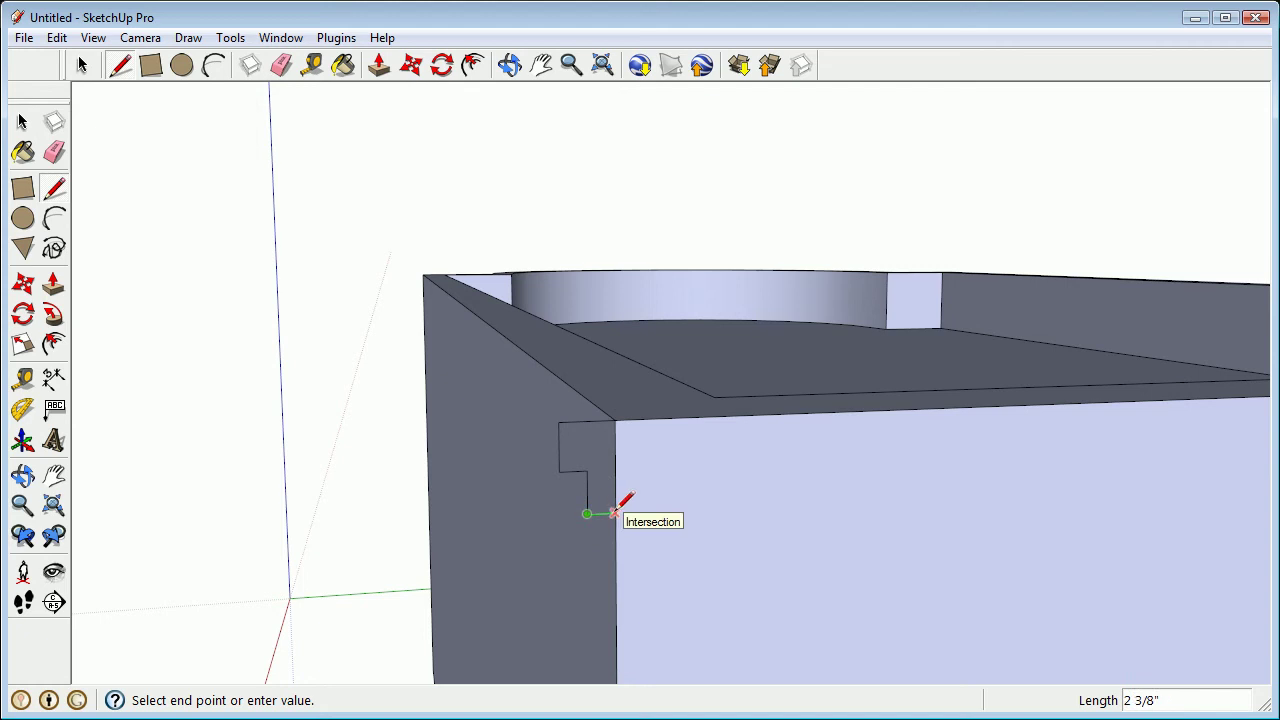
left_click(614, 513)
Step: Sweep the molding profile around the preselected top face of the main parapet with Follow Me, and undo the sweep
middle_click_drag(535, 465, 553, 522)
scroll(553, 522, "up", 2)
mouse_move(586, 477)
middle_mouse_down()
mouse_move(443, 366)
mouse_move(534, 446)
mouse_move(551, 517)
mouse_move(533, 418)
mouse_move(586, 450)
middle_mouse_up()
key("space")
left_click(509, 400)
scroll(526, 581, "up", 2)
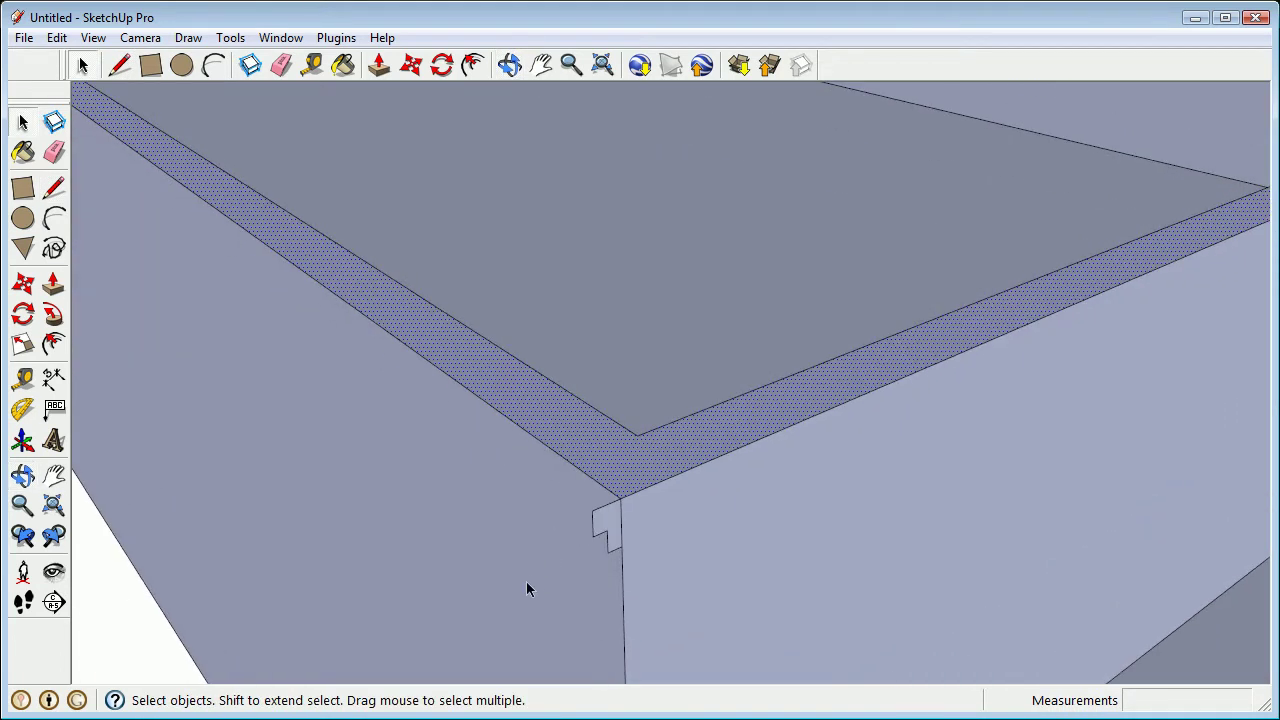
left_click(55, 318)
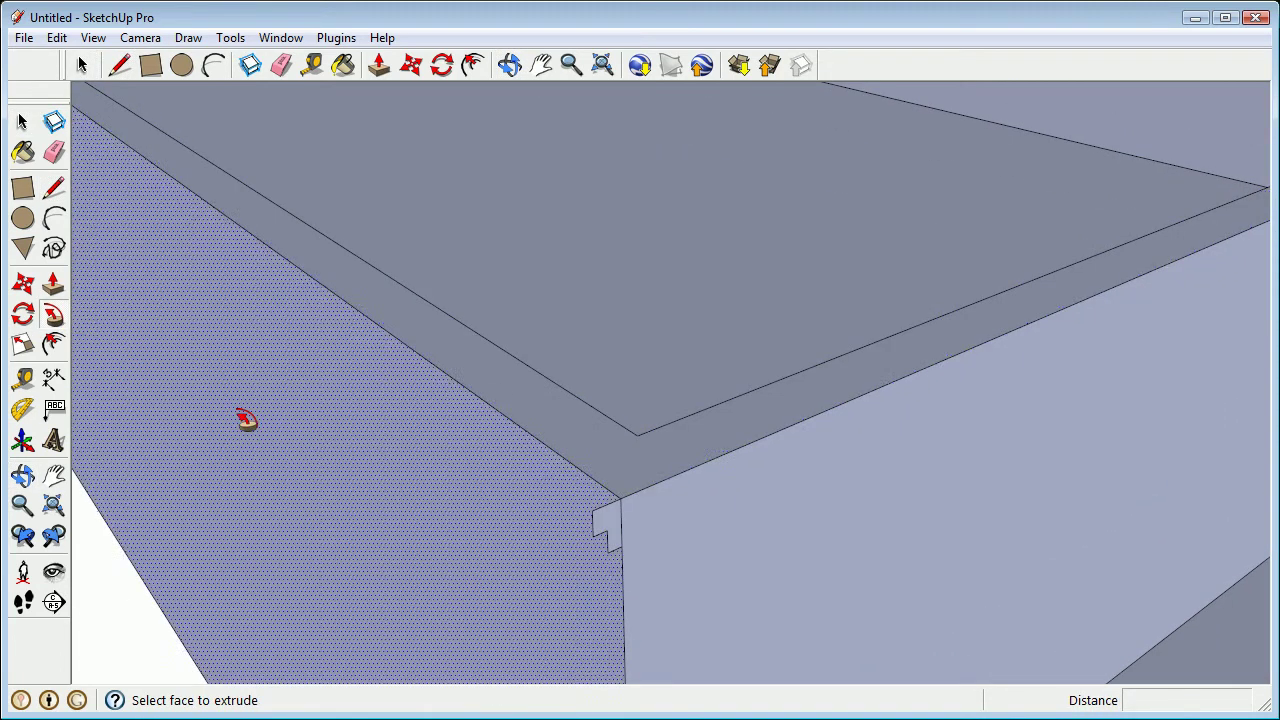
left_click(613, 528)
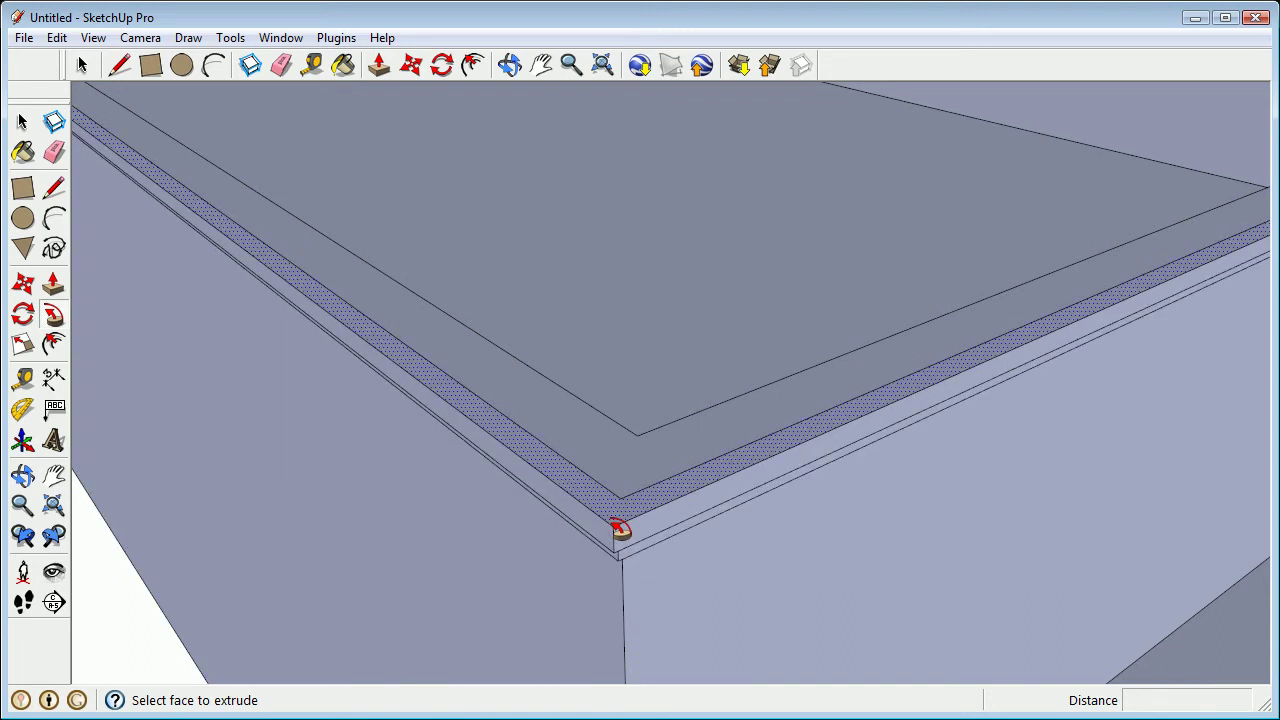
middle_click_drag(559, 532, 586, 443)
key("p")
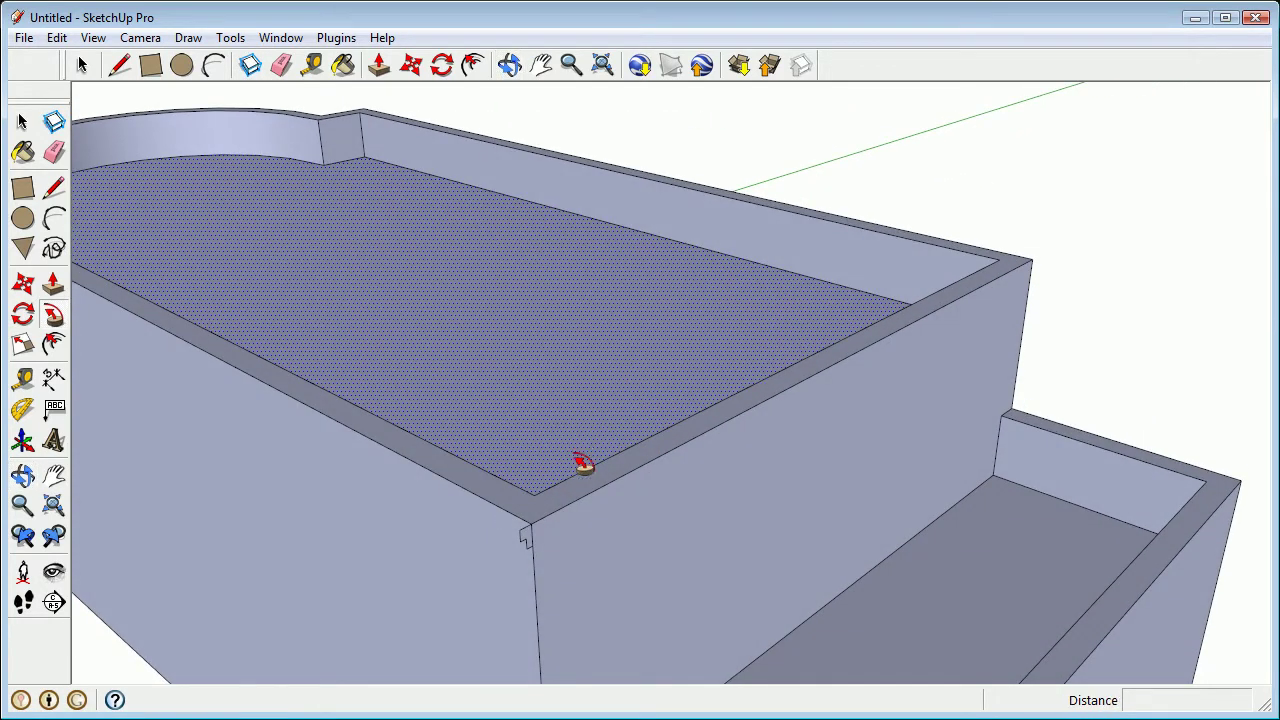
Step: Use Follow Me to pull the molding profile manually along the main parapet's outer top edges, around the rounded end and back to the starting corner
scroll(527, 563, "up", 2)
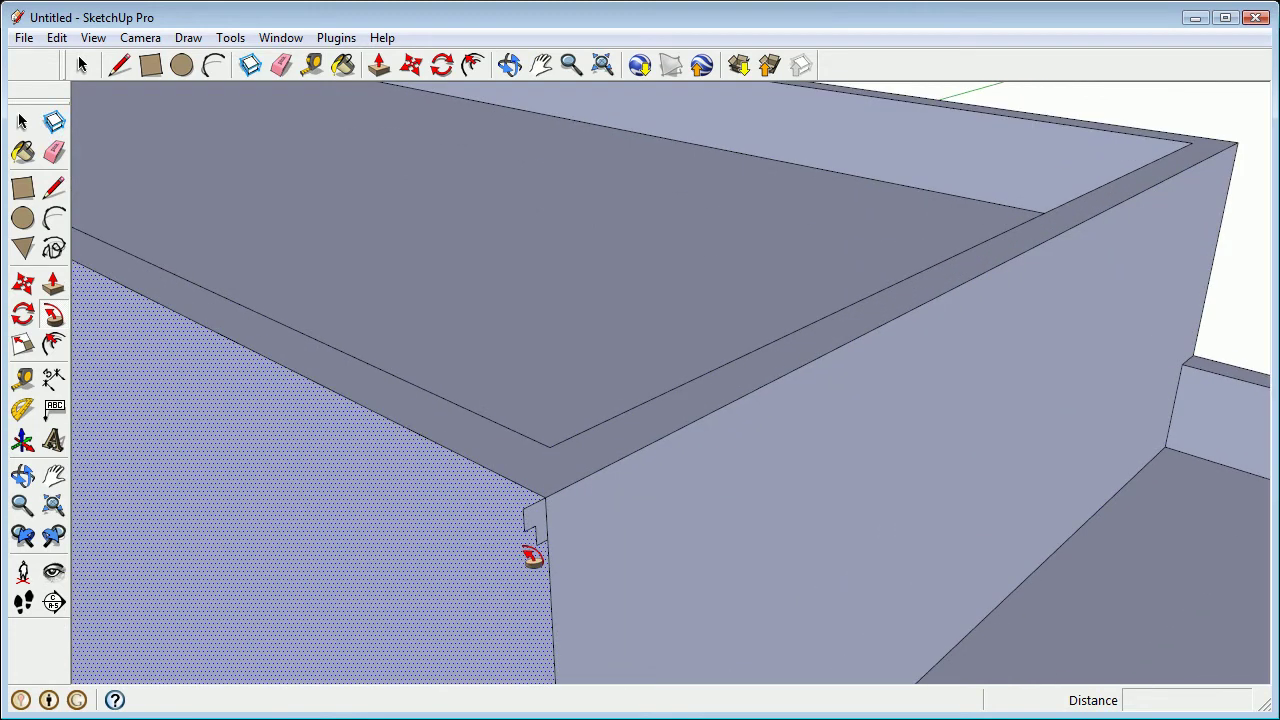
left_click(540, 522)
middle_click_drag(423, 457, 471, 443)
middle_click_drag(248, 335, 1149, 500)
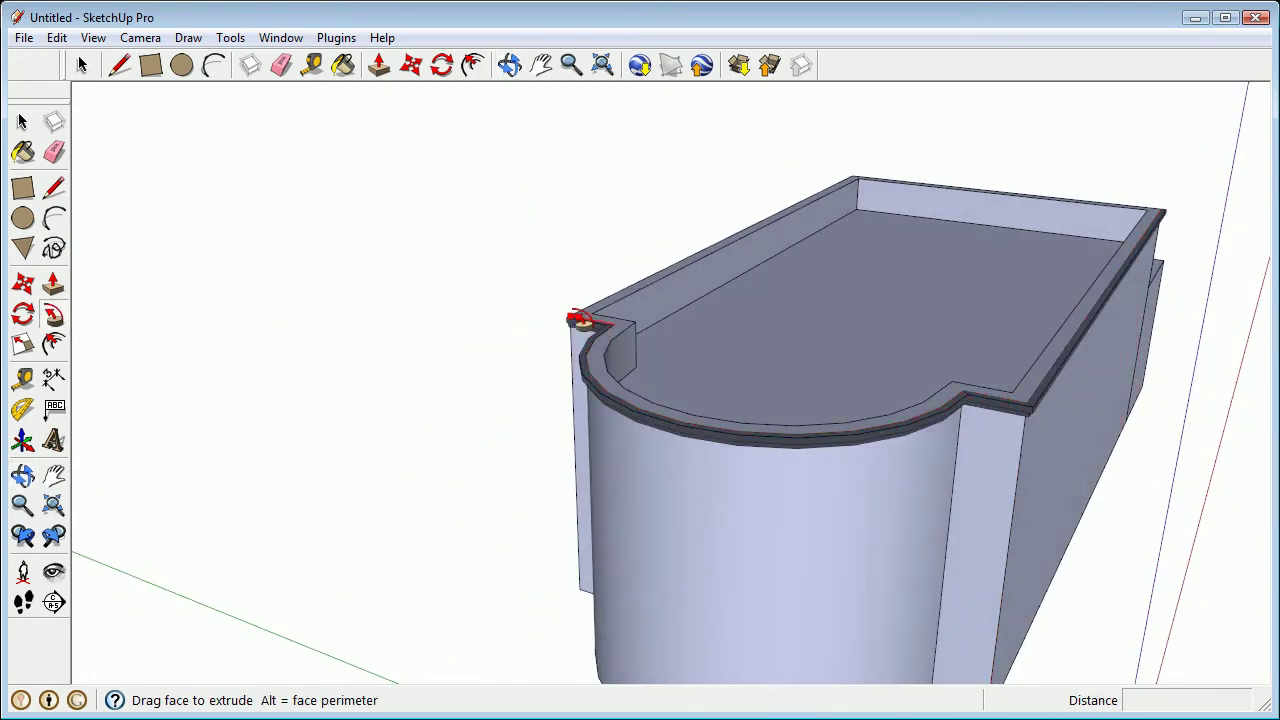
scroll(872, 180, "up", 4)
middle_click_drag(872, 180, 734, 280)
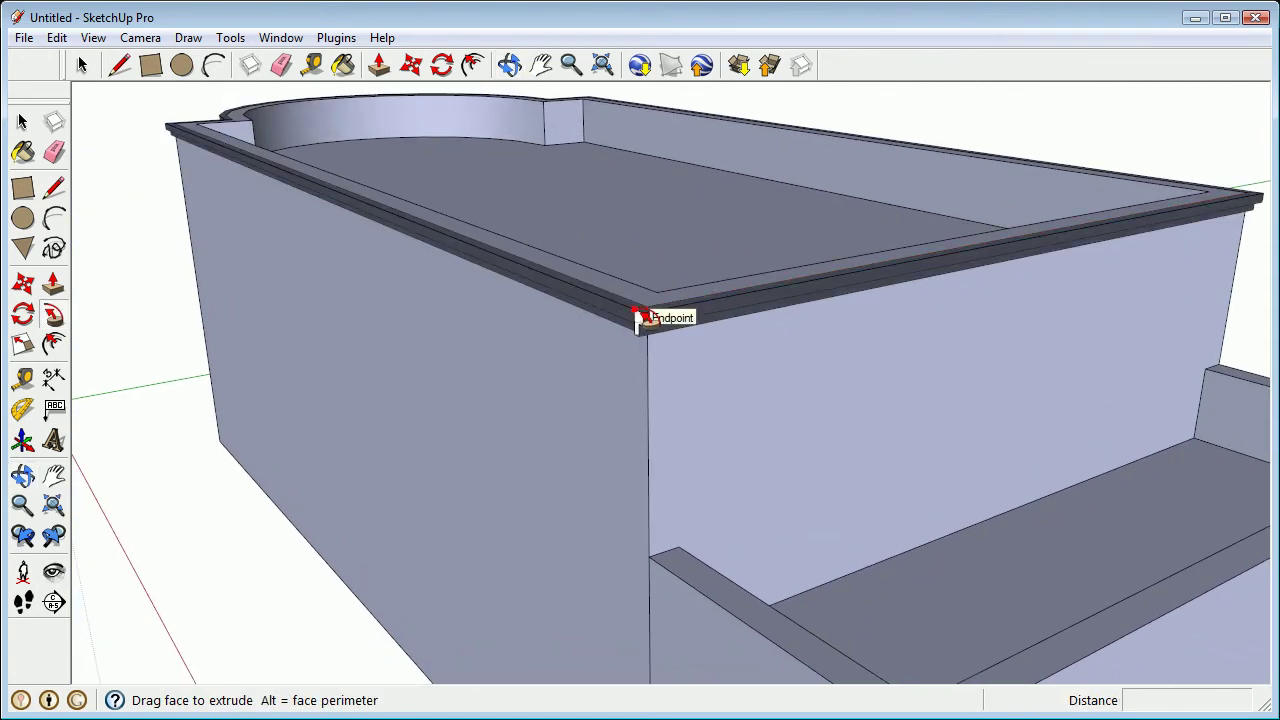
scroll(654, 323, "up", 4)
Step: Draw an upright rectangle for a door on the long side wall, starting from the wall's base edge
middle_click_drag(666, 471, 634, 371)
middle_click_drag(691, 449, 820, 363)
key("r")
scroll(571, 523, "up", 1)
left_click(586, 563)
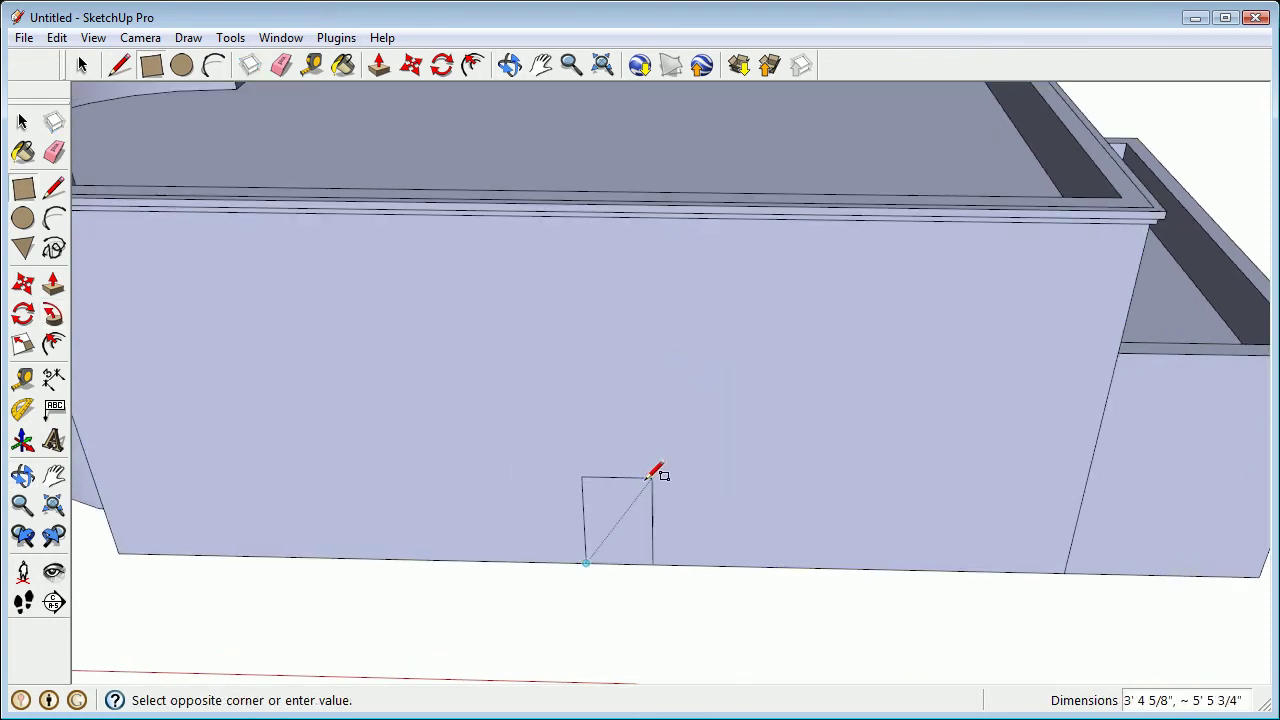
left_click(674, 406)
Step: Offset the door rectangle's outline outward to form the door frame's outer edge
middle_click_drag(680, 400, 560, 500)
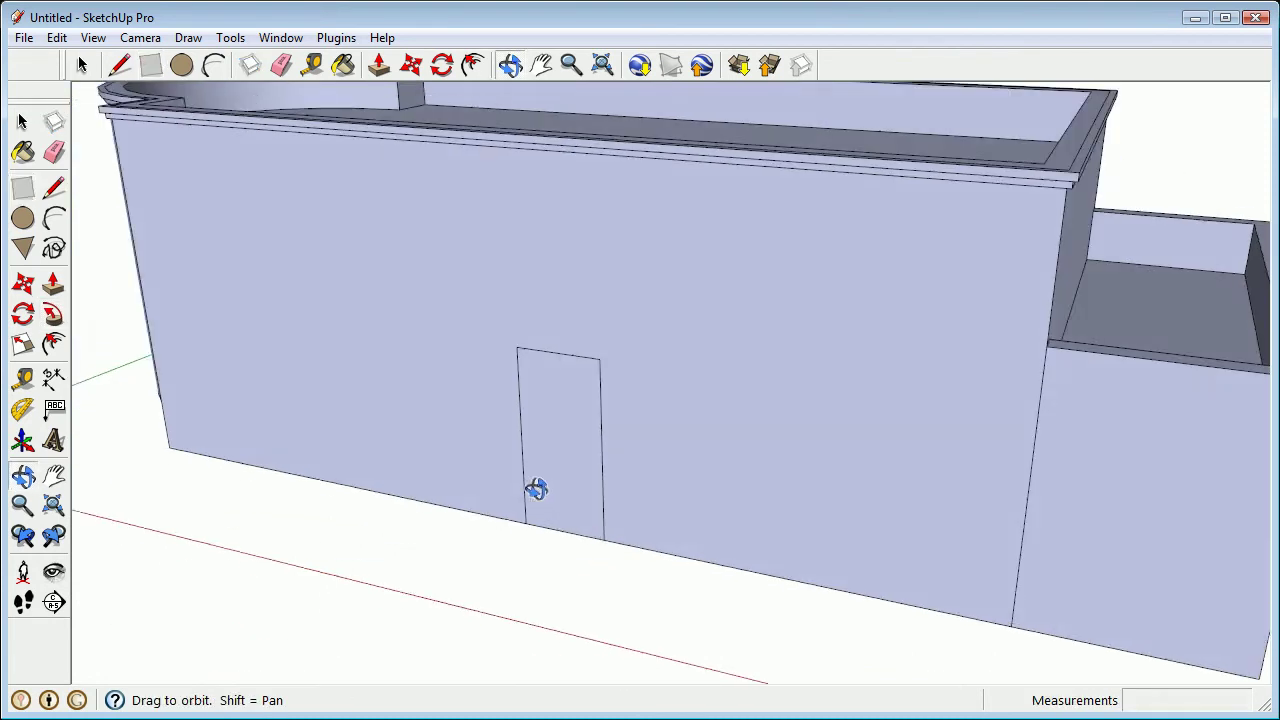
scroll(555, 418, "up", 3)
middle_click_drag(552, 420, 599, 461)
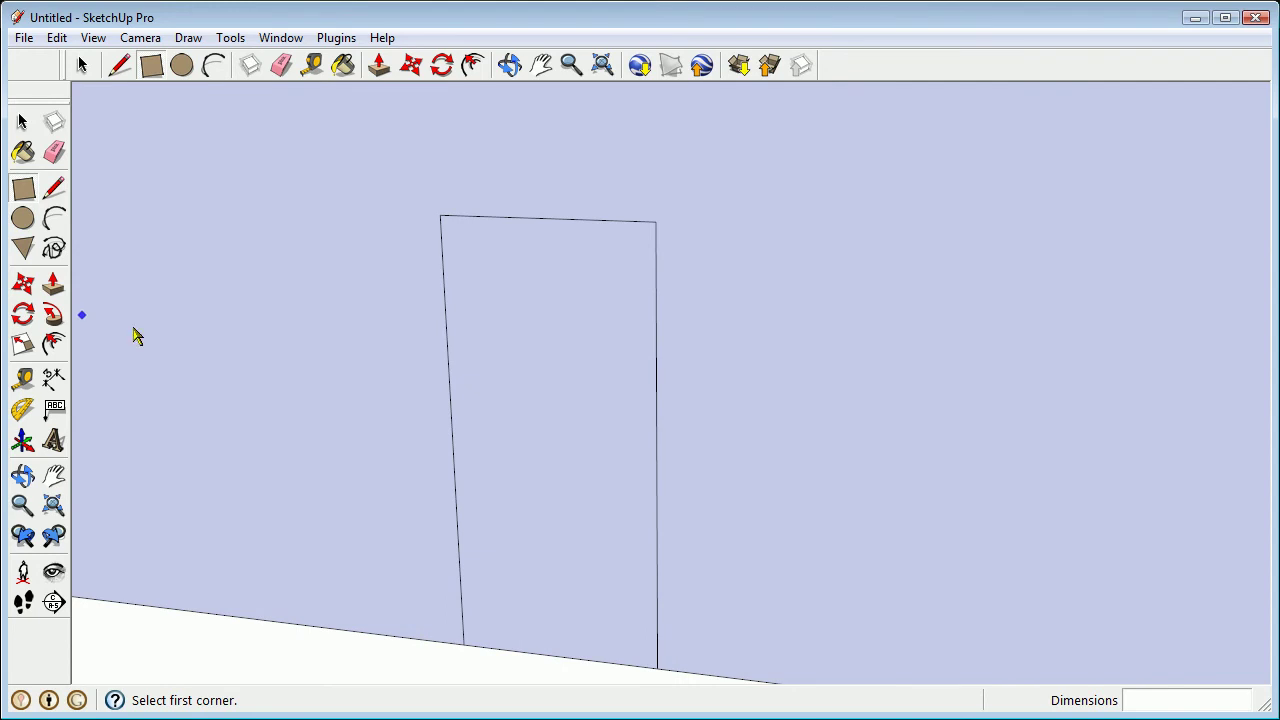
left_click(54, 345)
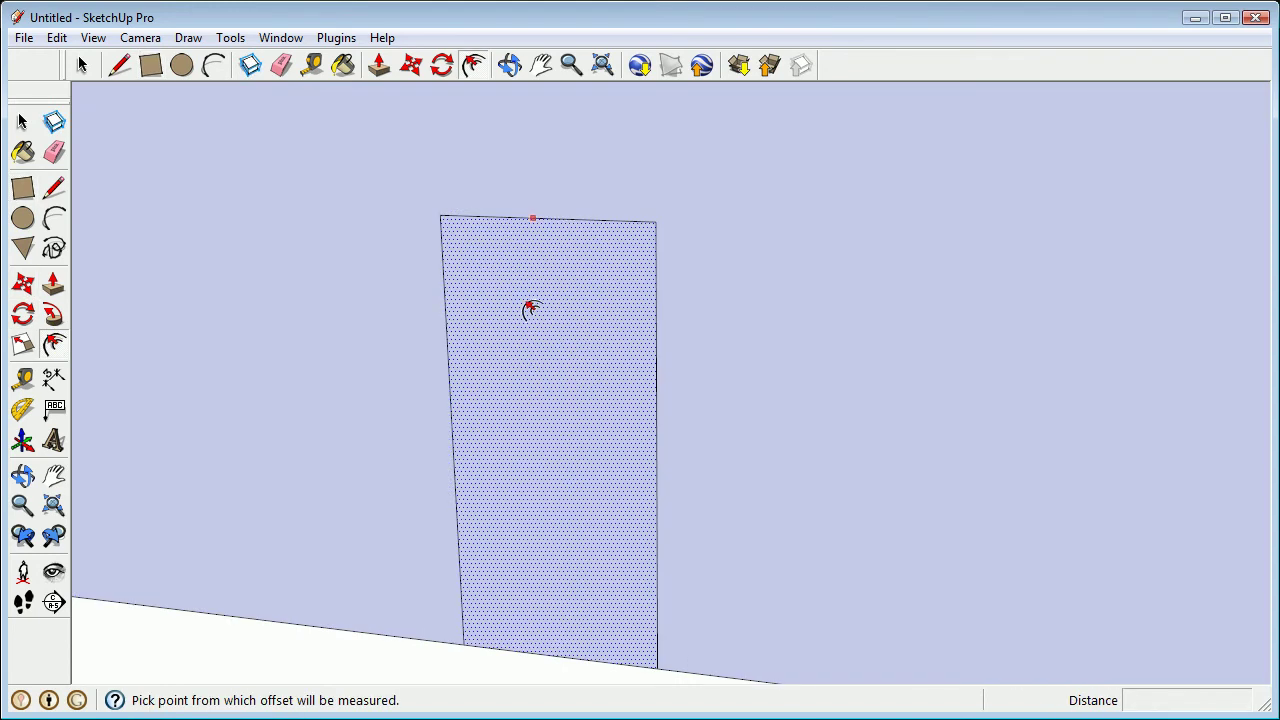
left_click(652, 252)
left_click(686, 254)
Step: Erase the part of the offset door outline that extends below the wall's base edge
middle_click_drag(686, 254, 594, 391)
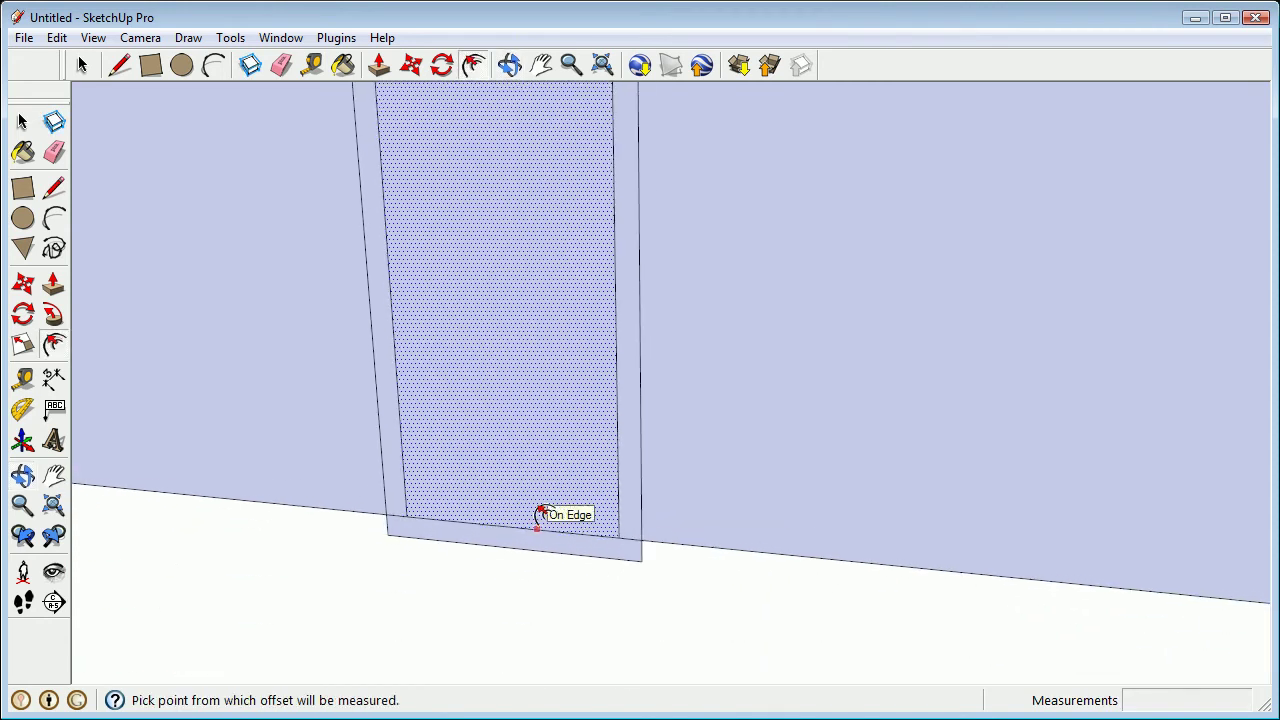
key("e")
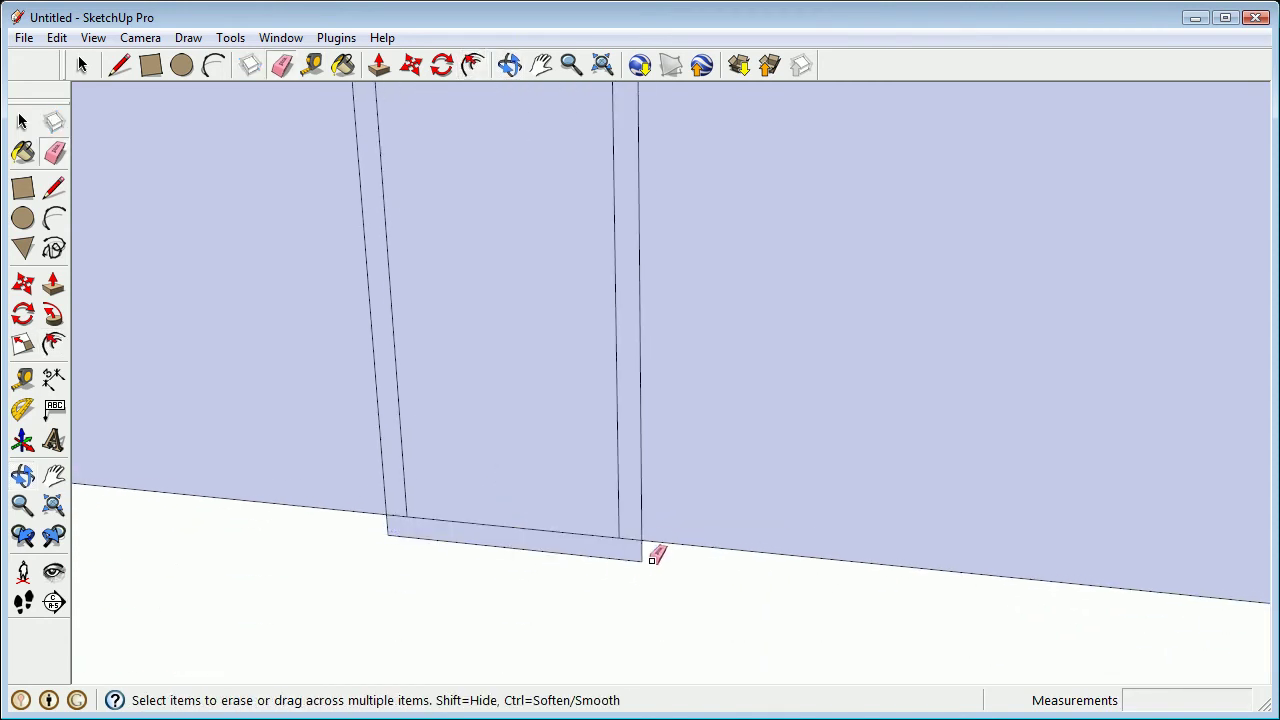
left_click_drag(655, 557, 561, 566)
Step: Push/Pull the door frame face out from the wall by about 7 inches
mouse_move(383, 531)
middle_mouse_down()
mouse_move(429, 371)
mouse_move(457, 429)
middle_mouse_up()
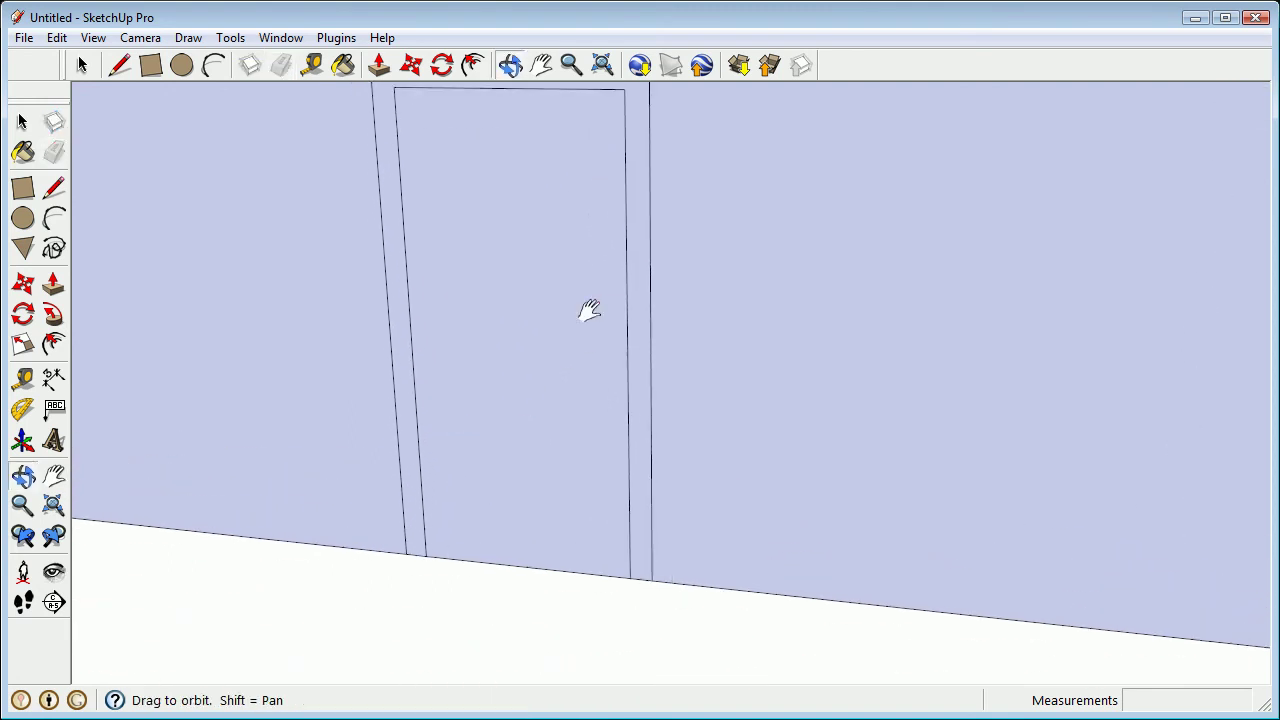
scroll(600, 305, "down", 2)
key("p")
left_click(614, 224)
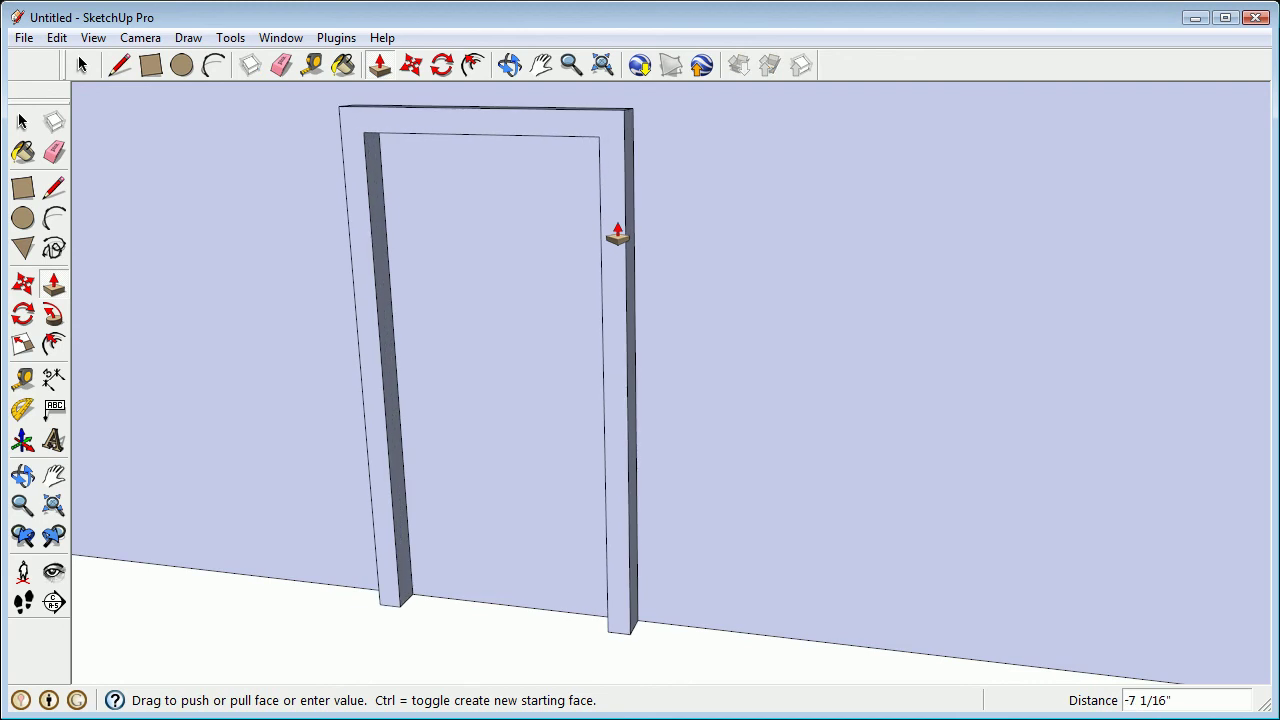
left_click(617, 232)
Step: Draw a small circle for the doorknob on the door face, near the inner side of the frame at mid-height
middle_click_drag(563, 266, 608, 337)
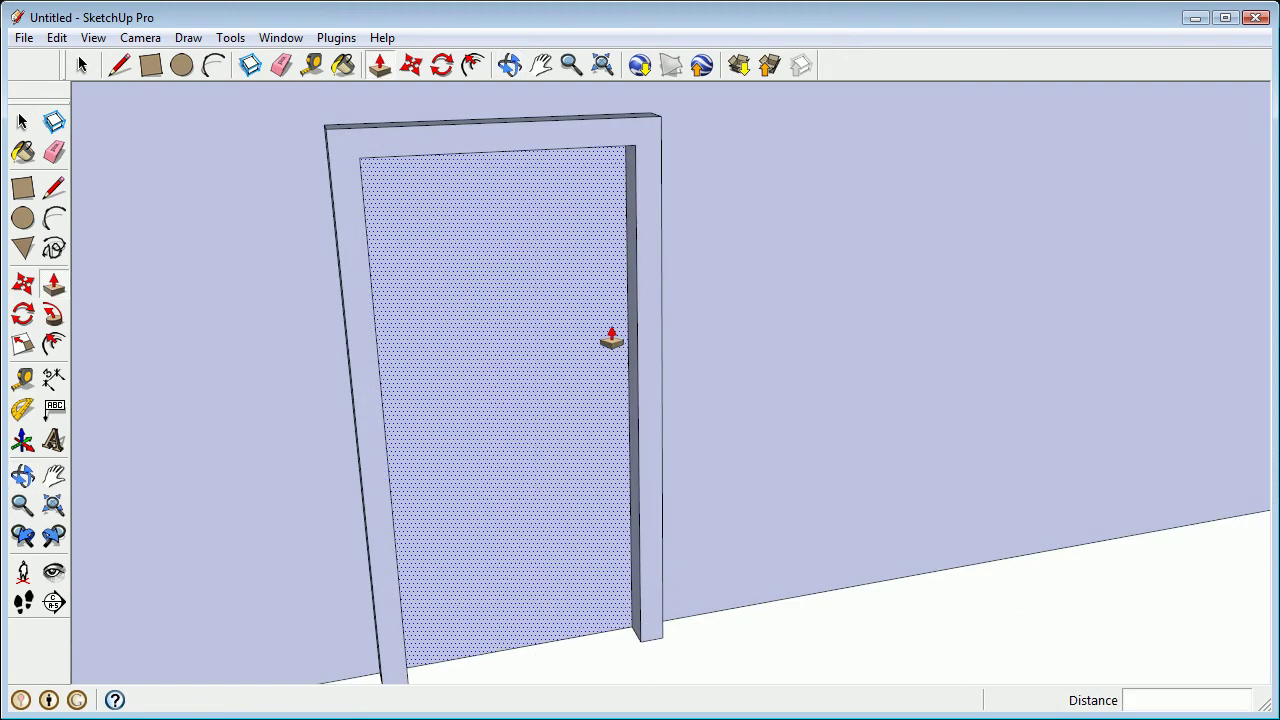
left_click(23, 220)
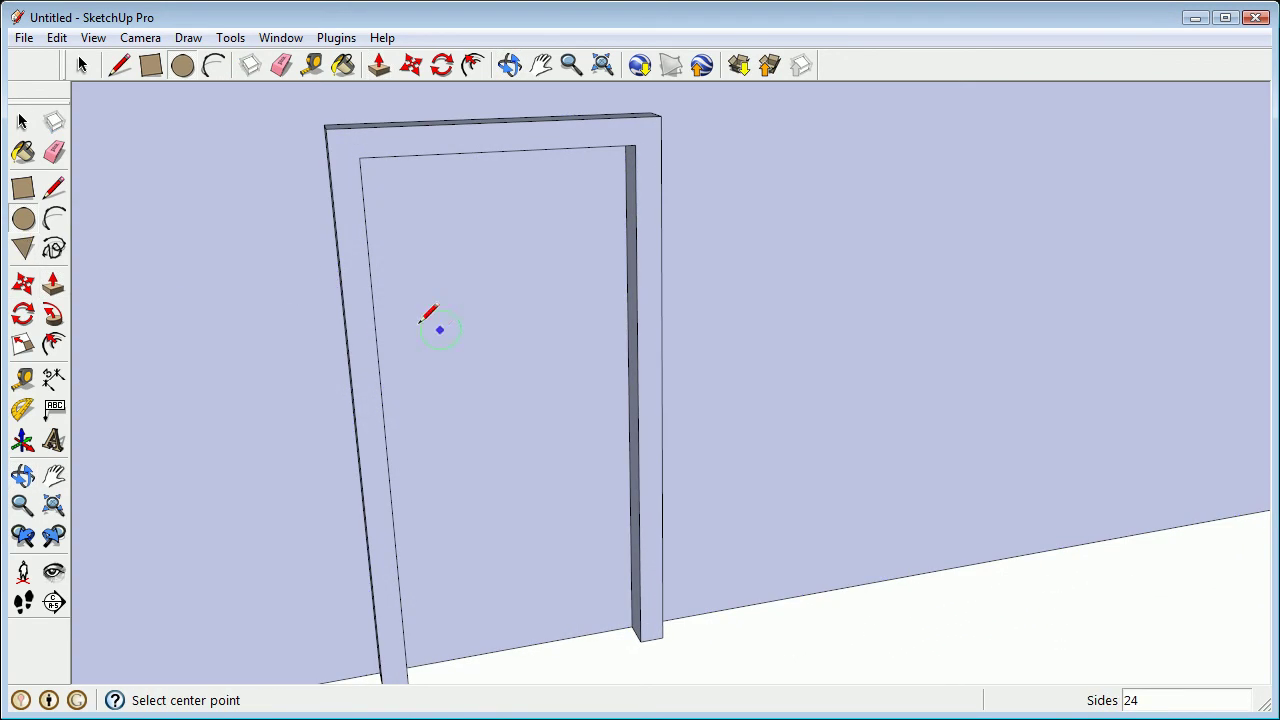
left_click(606, 383)
middle_click_drag(600, 380, 506, 420)
scroll(506, 420, "up", 2)
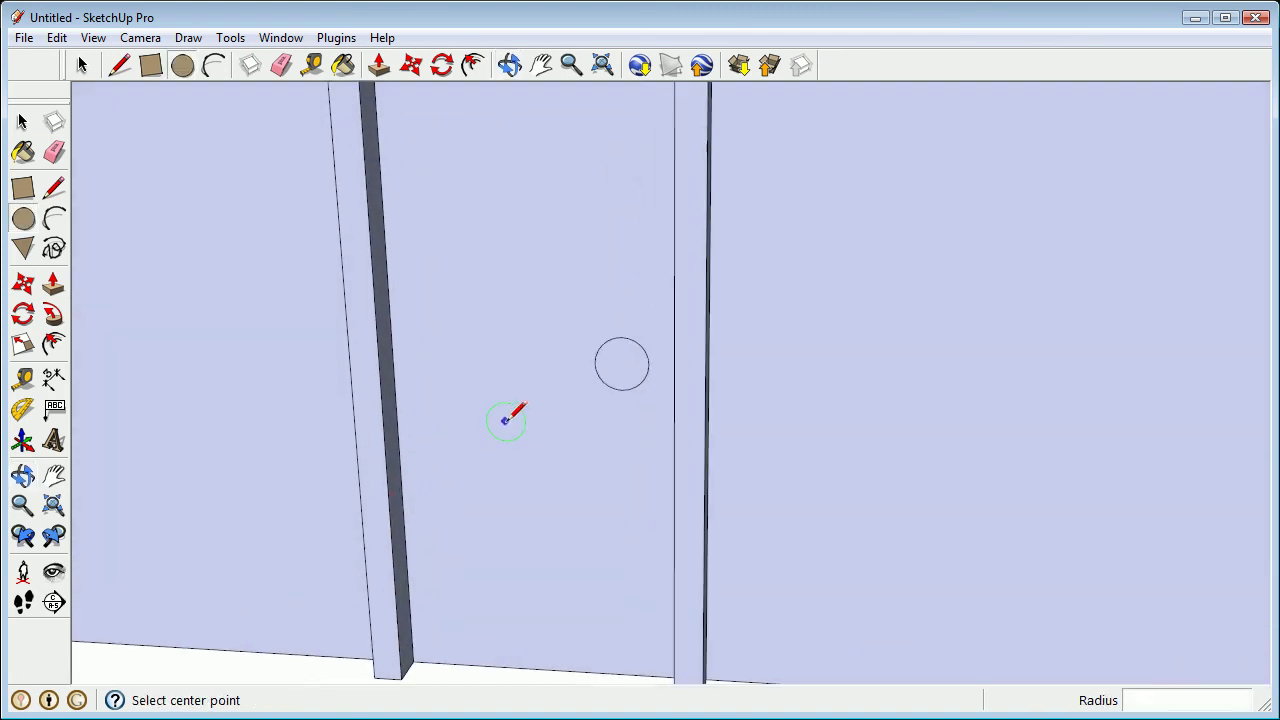
scroll(400, 430, "down", 10)
middle_click_drag(427, 419, 361, 428)
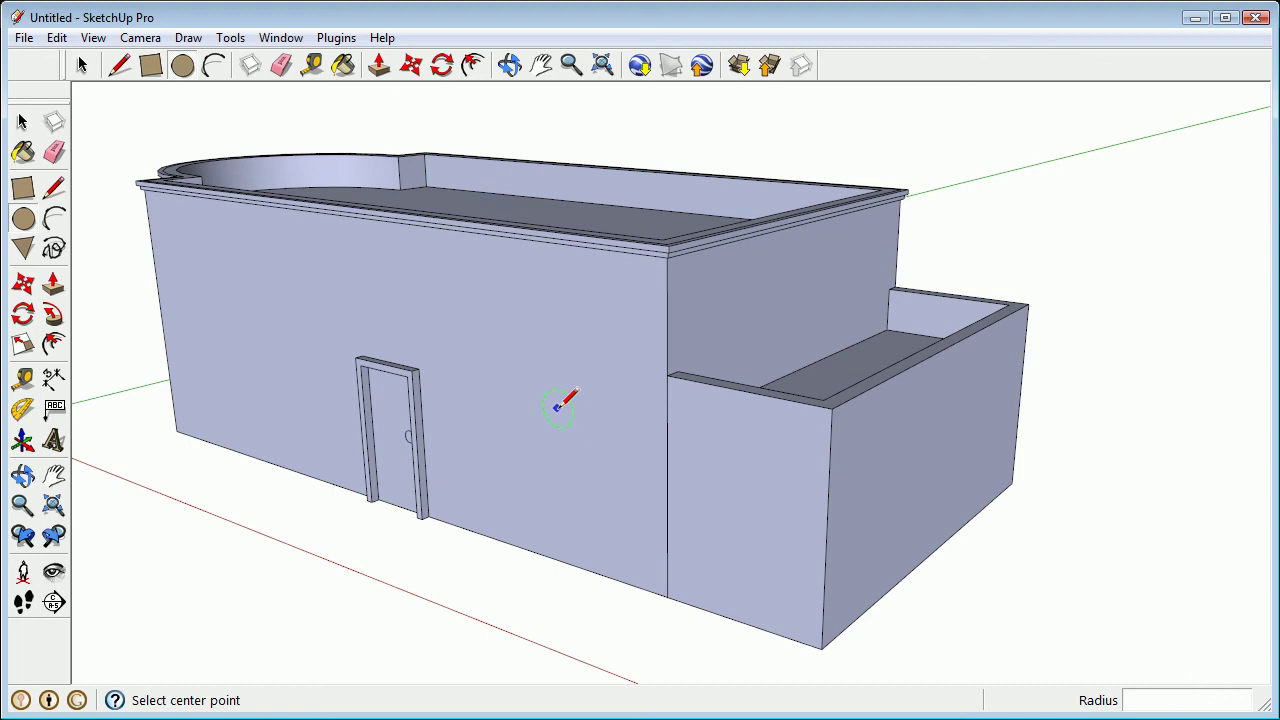
middle_click_drag(565, 402, 386, 400)
middle_click_drag(486, 243, 690, 262)
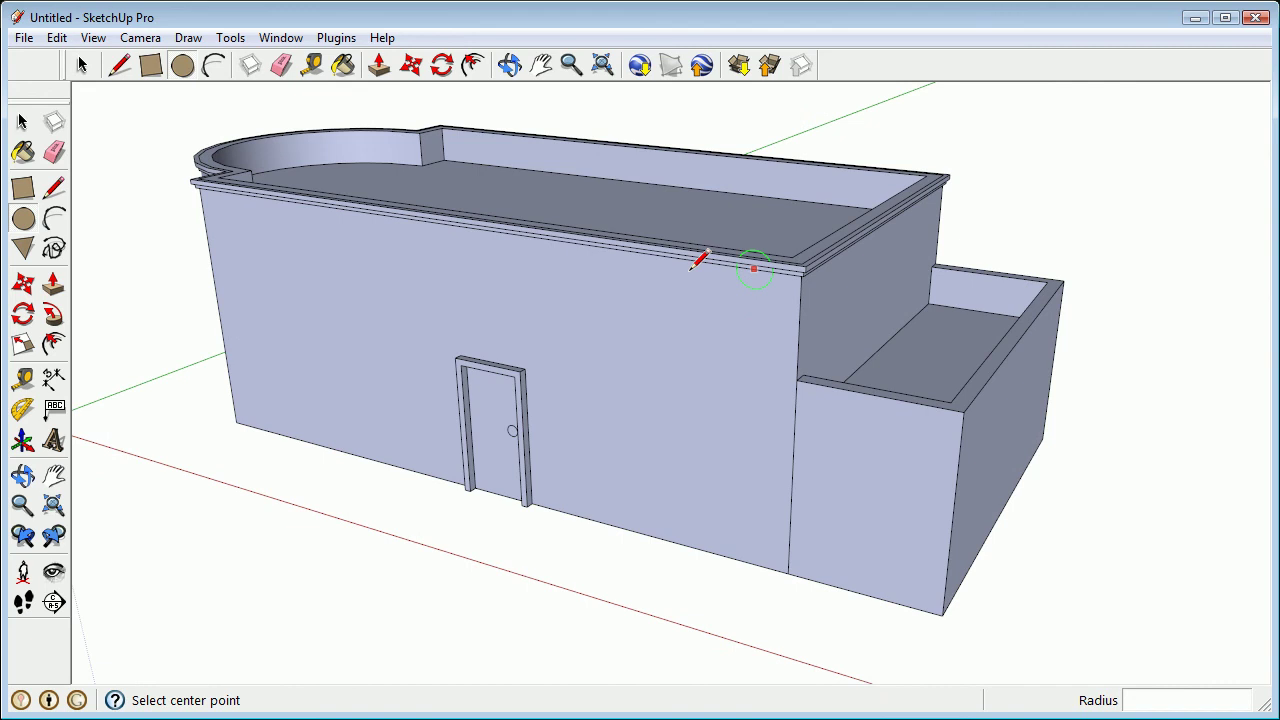